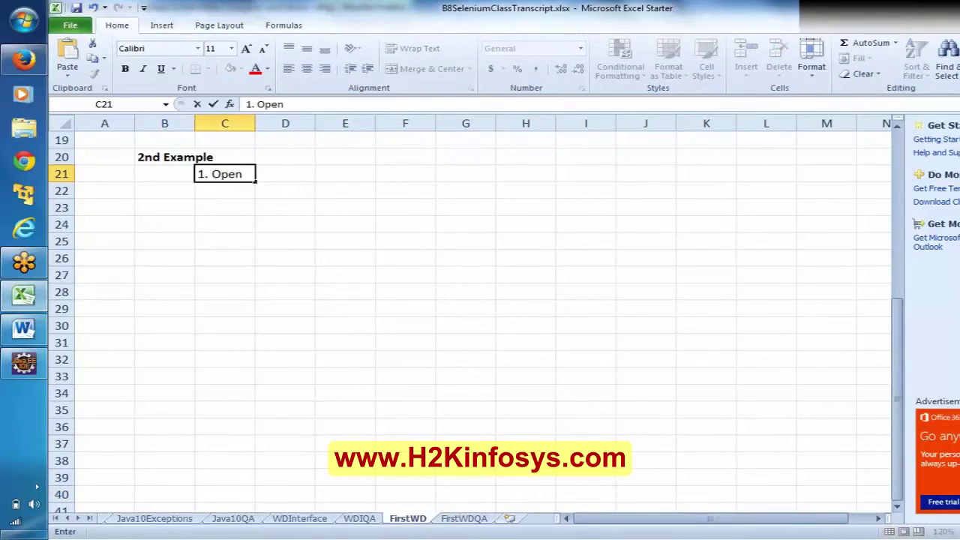
{"action": "type", "text": "Browser"}
{"action": "key", "text": "Return"}
{"action": "type", "text": "2."}
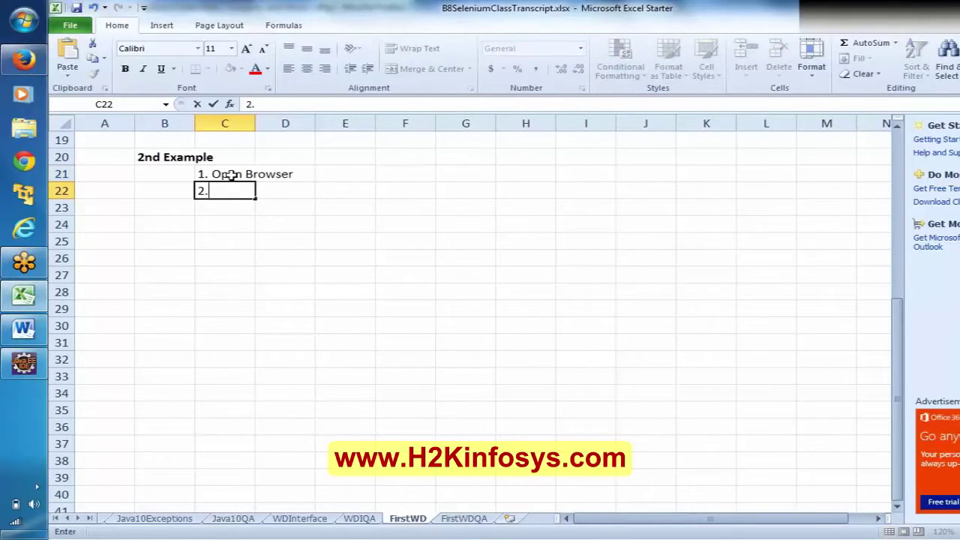
{"action": "type", "text": " Launch w"}
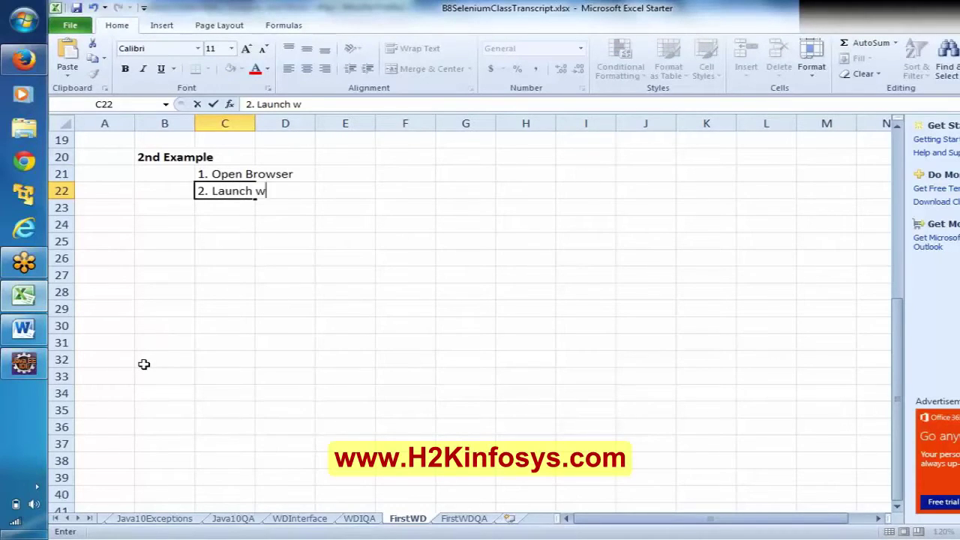
{"action": "type", "text": "ww.eb"}
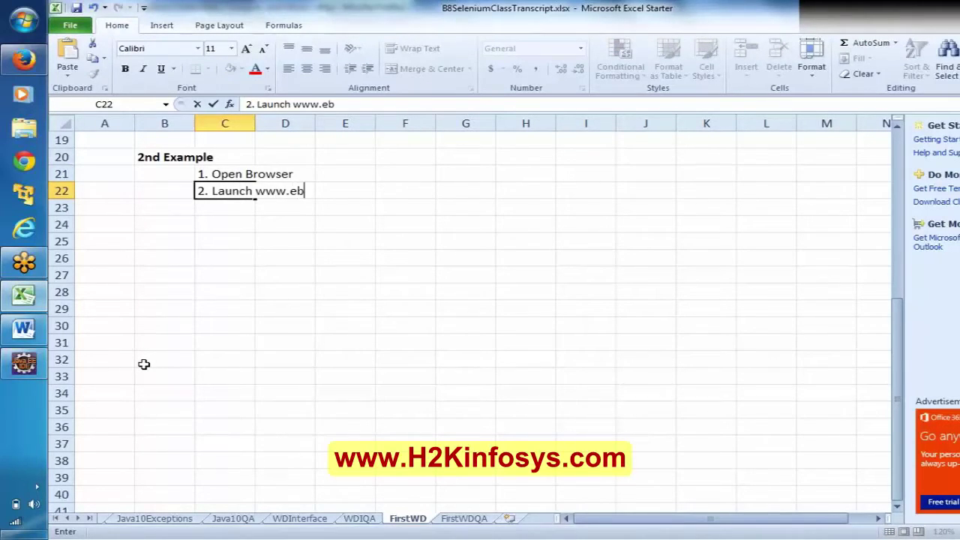
{"action": "type", "text": "ay.com"}
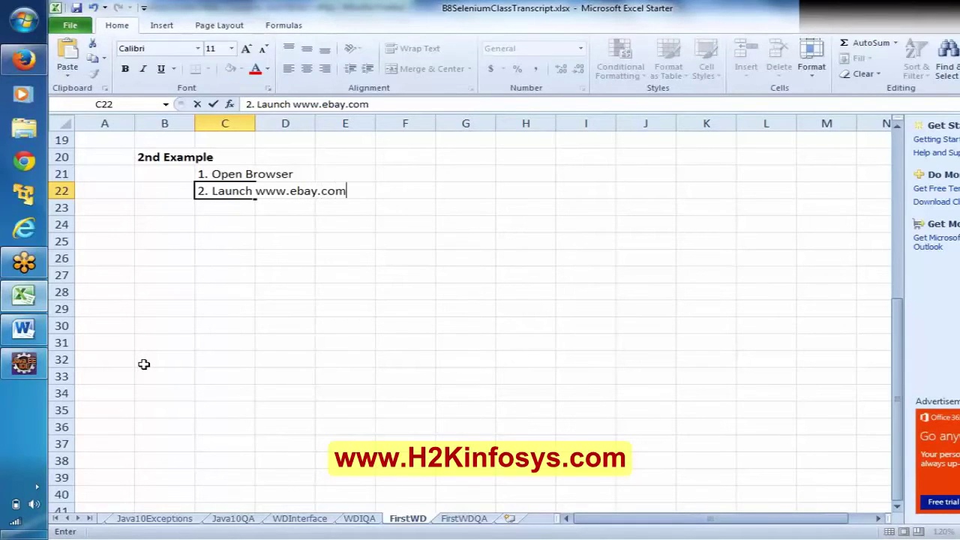
{"action": "key", "text": "Return"}
Step: Add the third item, 3. Enter "Camera", in C23
{"action": "type", "text": "3"}
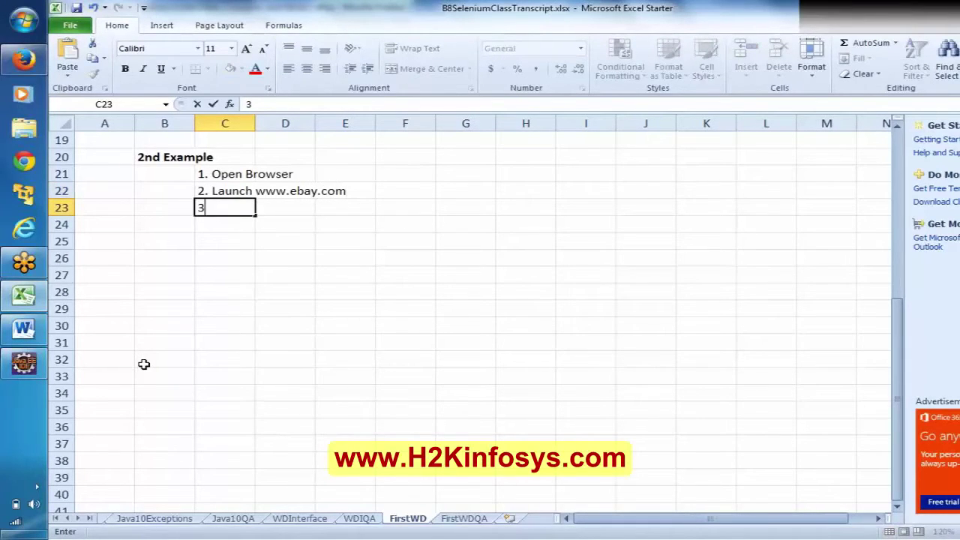
{"action": "type", "text": "."}
{"action": "key", "text": "F2"}
{"action": "type", "text": "Ente"}
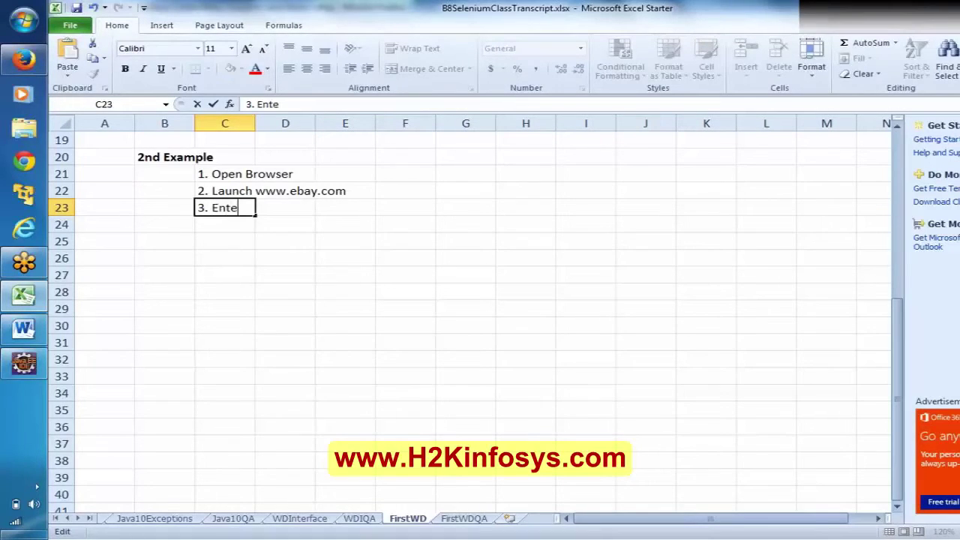
{"action": "type", "text": "r \"Camera"}
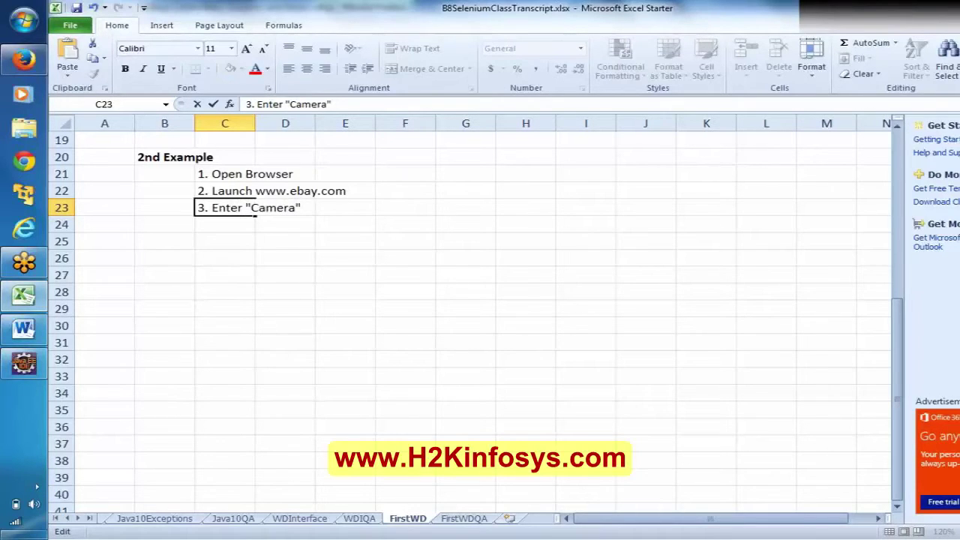
{"action": "key", "text": "Return"}
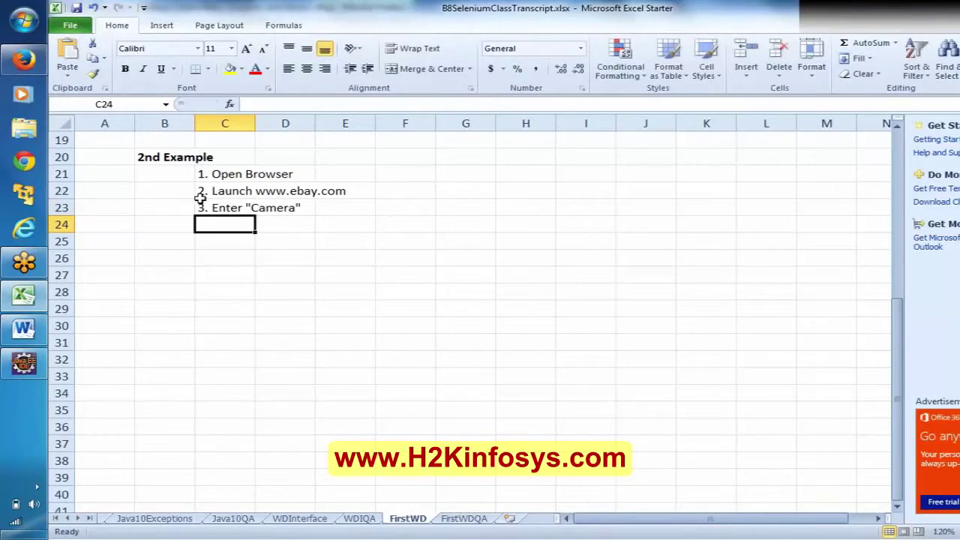
Step: Switch to Firefox and enter Camera as the search term on the eBay home page
{"action": "left_click", "coordinate": [21, 58]}
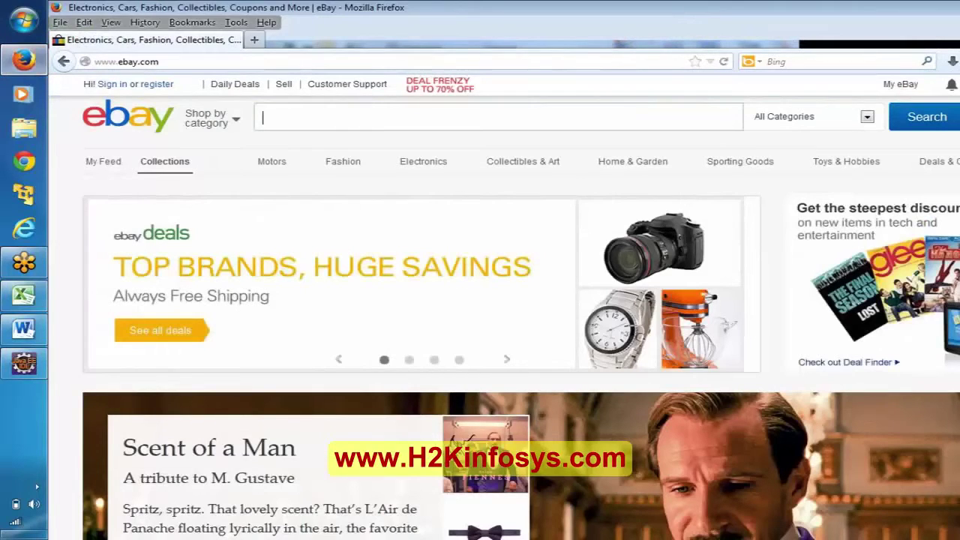
{"action": "type", "text": "Camera"}
{"action": "left_click", "coordinate": [943, 119]}
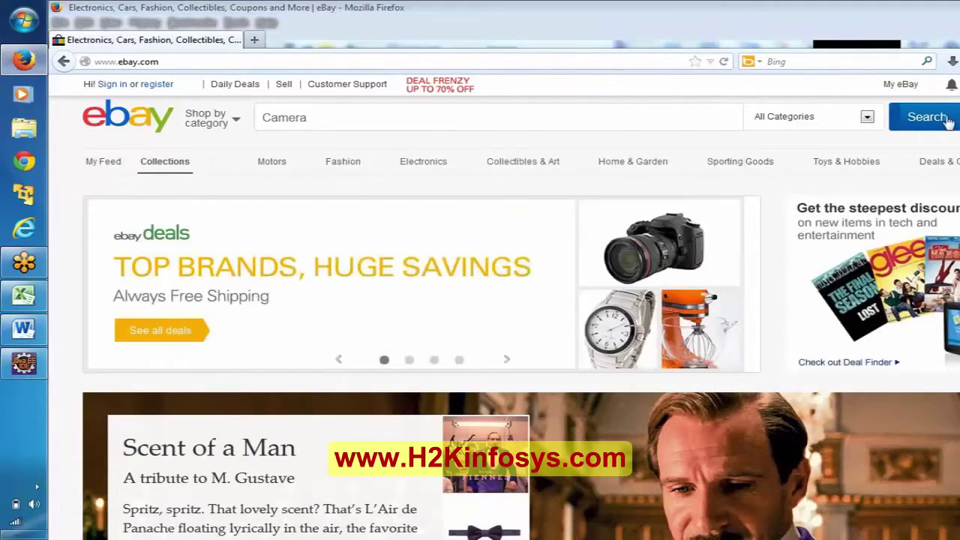
Step: Switch back to Excel and add "4. Click on Search button" in C24
{"action": "key", "text": "alt+Tab"}
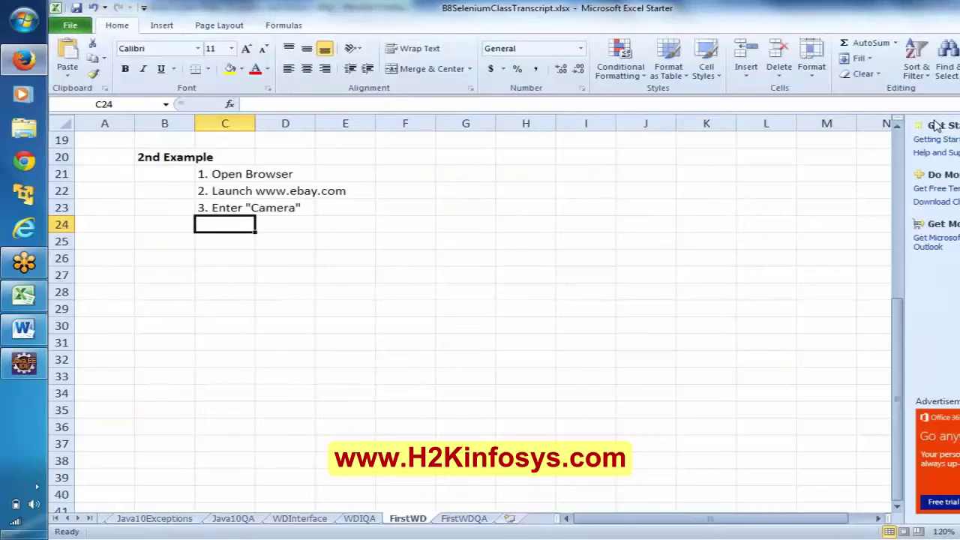
{"action": "type", "text": "4. "}
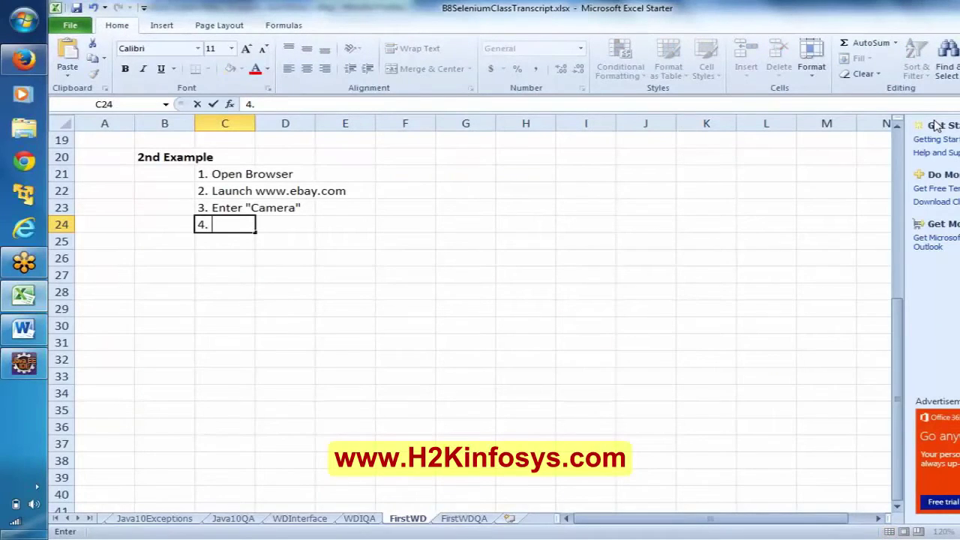
{"action": "type", "text": "Click on"}
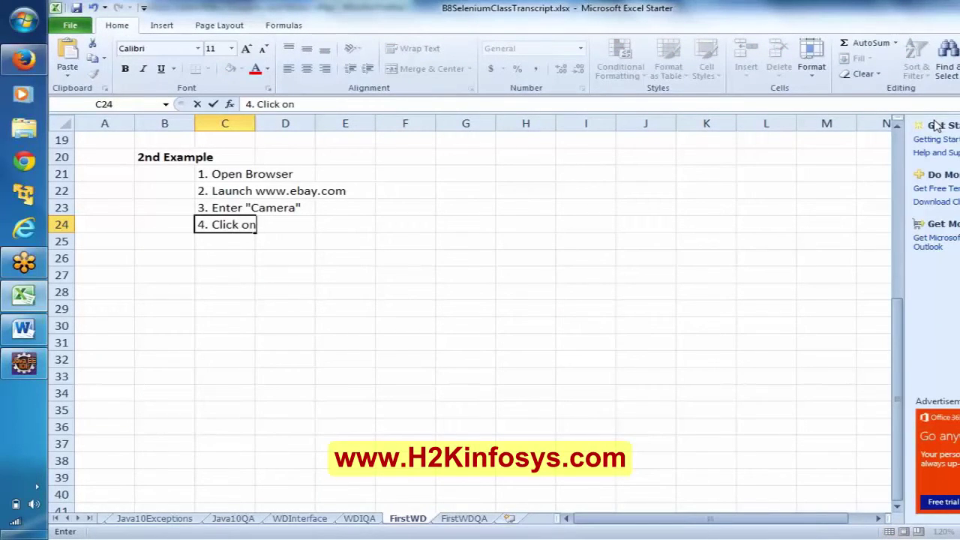
{"action": "type", "text": " Search button"}
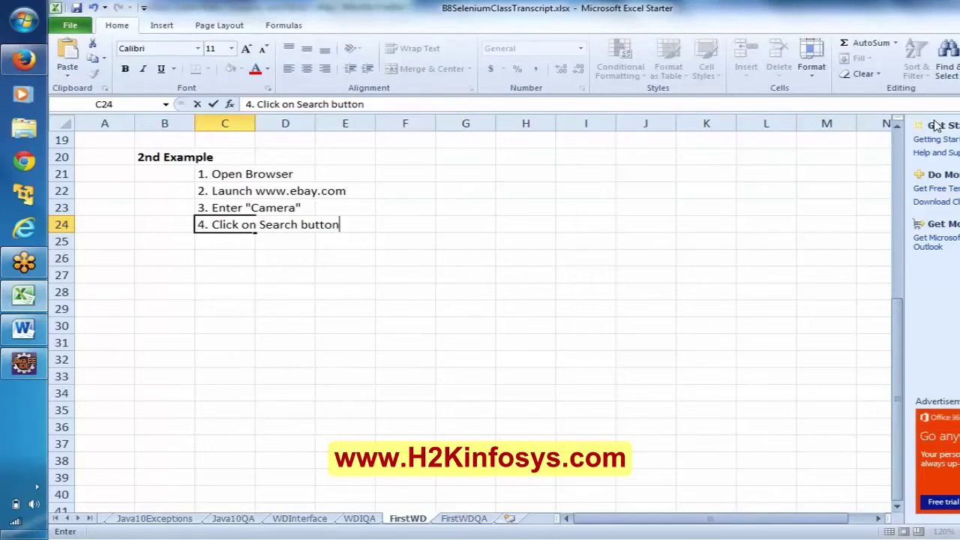
{"action": "key", "text": "Return"}
Step: Switch to Firefox and run the eBay search for Camera
{"action": "key", "text": "alt+Tab"}
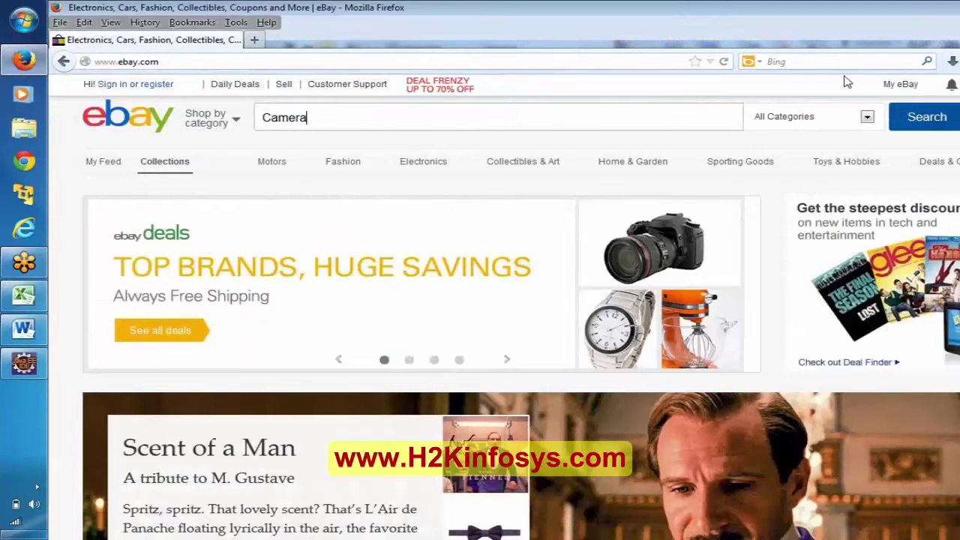
{"action": "left_click", "coordinate": [930, 124]}
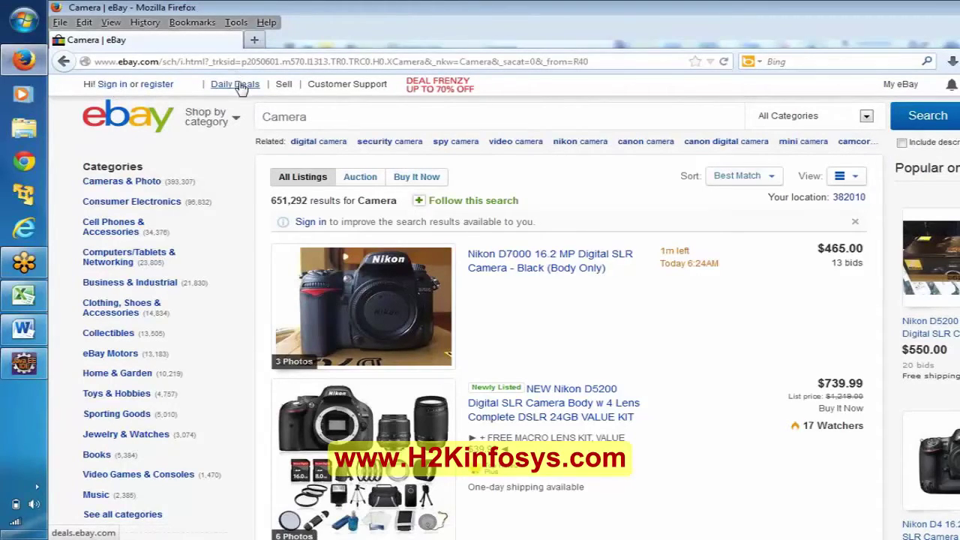
Step: Return to Excel and add "5. Click on Daily Deals" in C25
{"action": "key", "text": "alt+Tab"}
{"action": "type", "text": "5"}
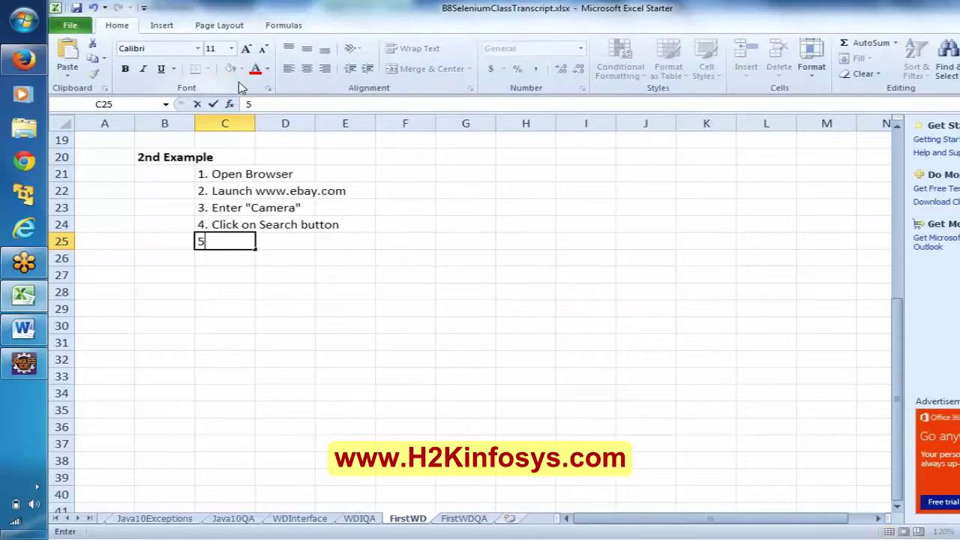
{"action": "type", "text": ". Click on Daily"}
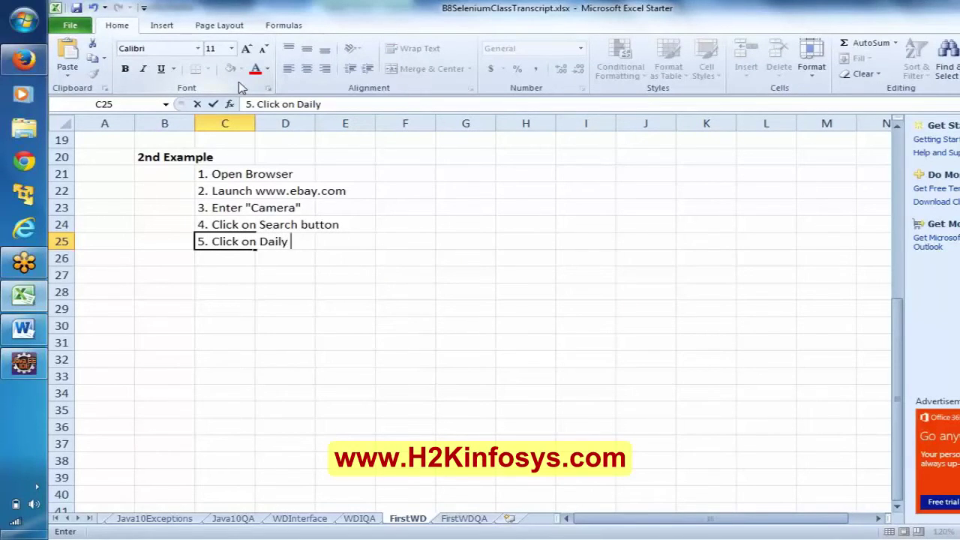
{"action": "type", "text": " Deal"}
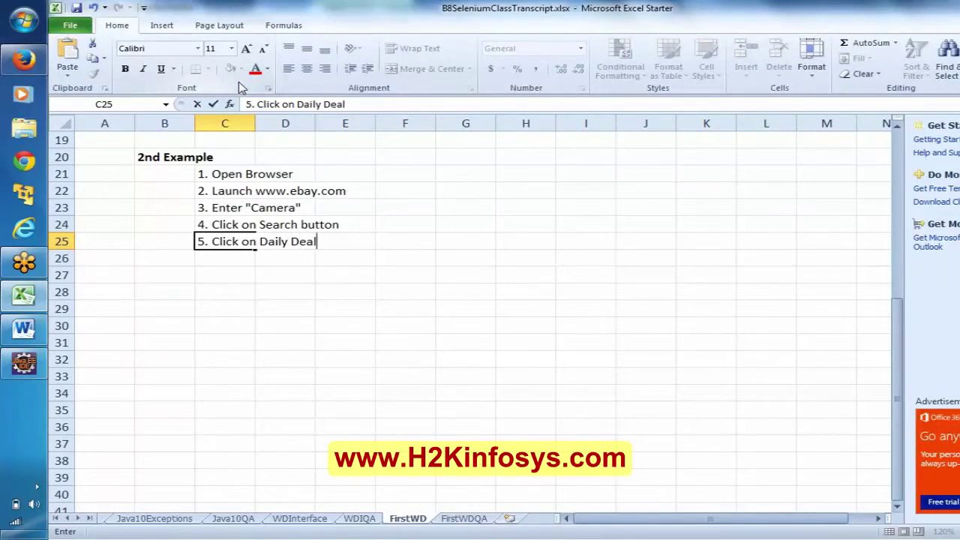
{"action": "type", "text": "s"}
{"action": "key", "text": "Return"}
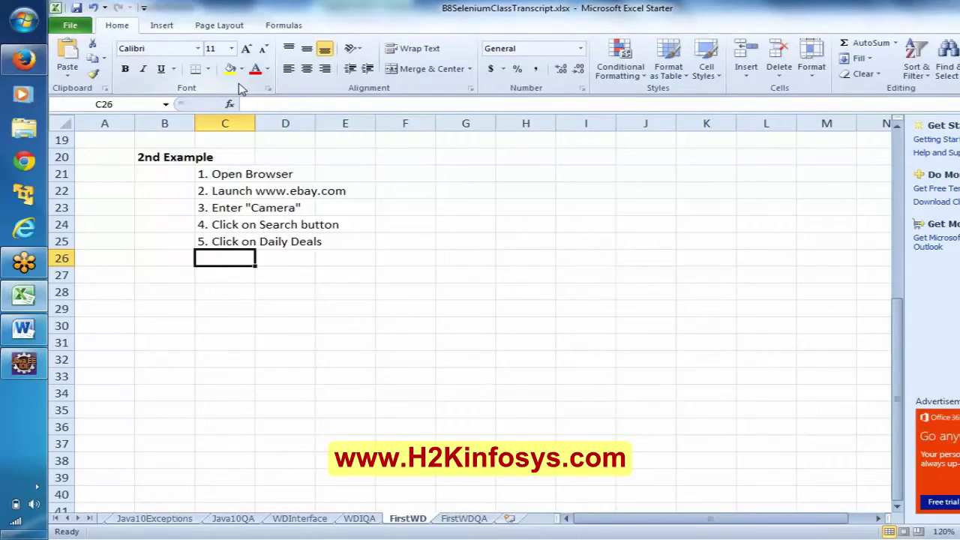
Step: Switch to Eclipse and create a Java class named eBayWORec in the src folder of the B8Selenium project
{"action": "left_click", "coordinate": [24, 363]}
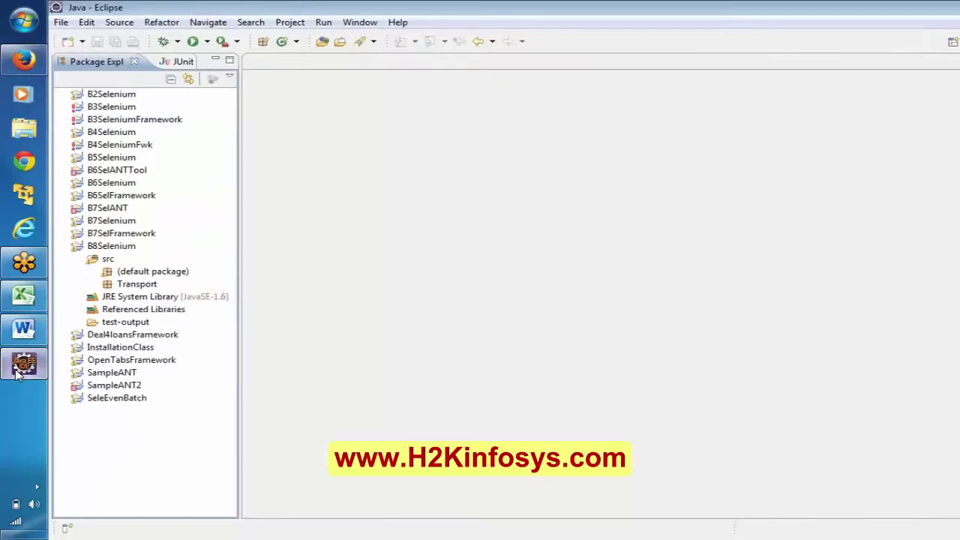
{"action": "right_click", "coordinate": [105, 264]}
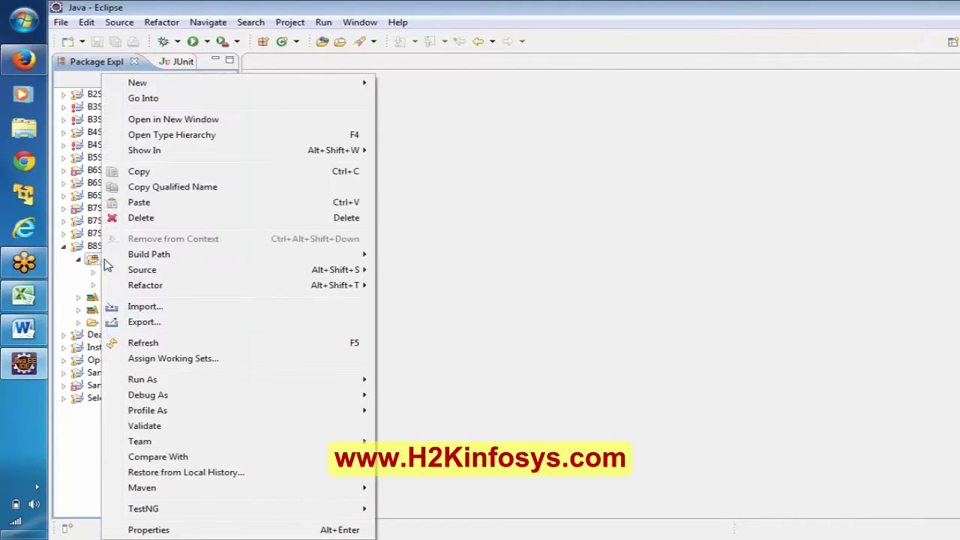
{"action": "mouse_move", "coordinate": [214, 86]}
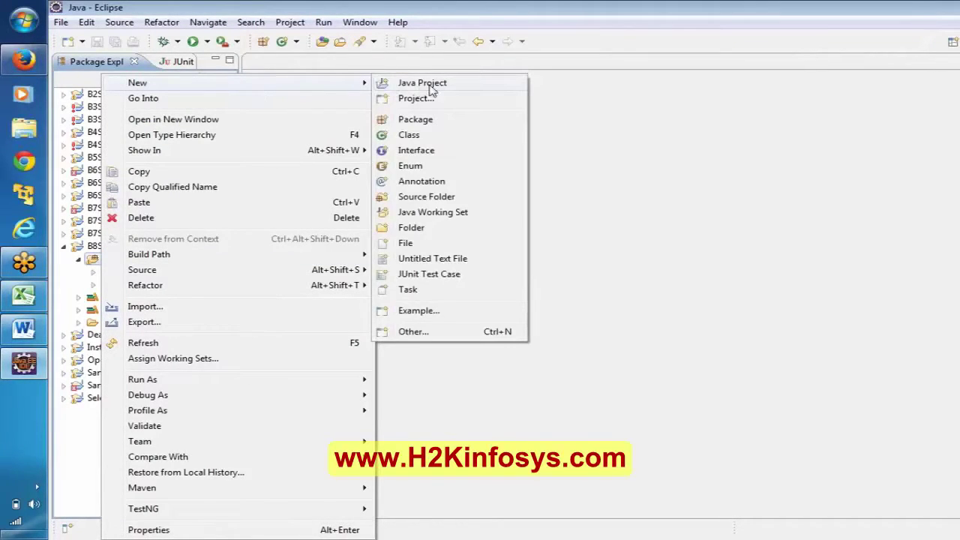
{"action": "left_click", "coordinate": [420, 136]}
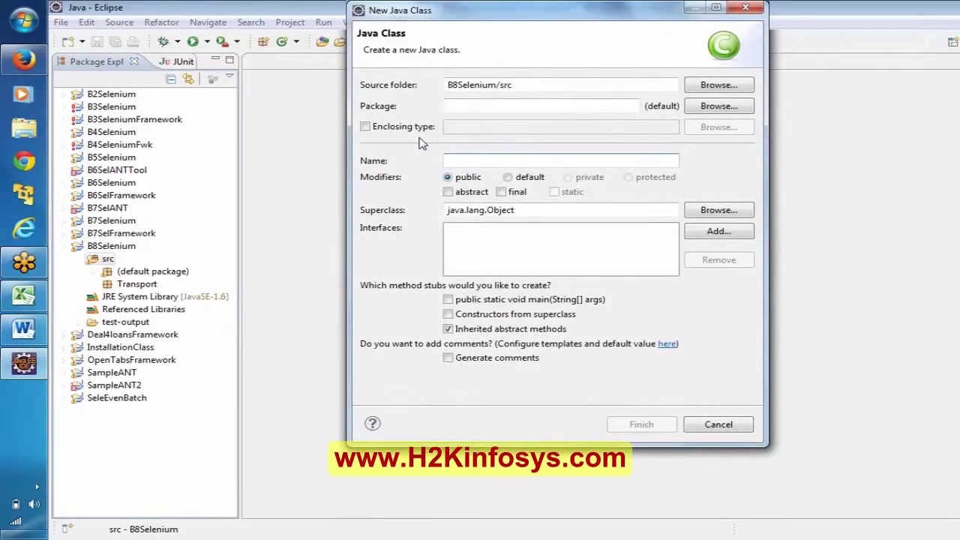
{"action": "type", "text": "eBay"}
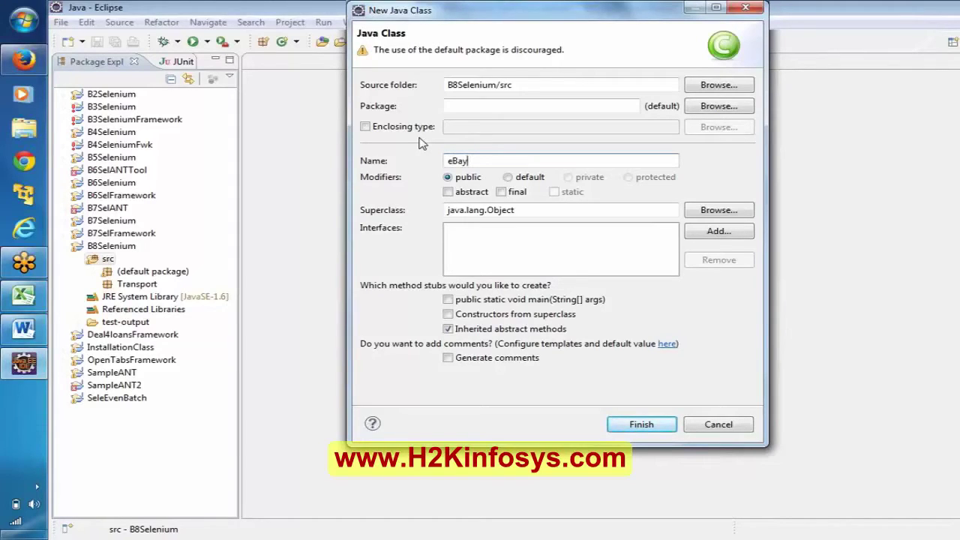
{"action": "type", "text": "WORec"}
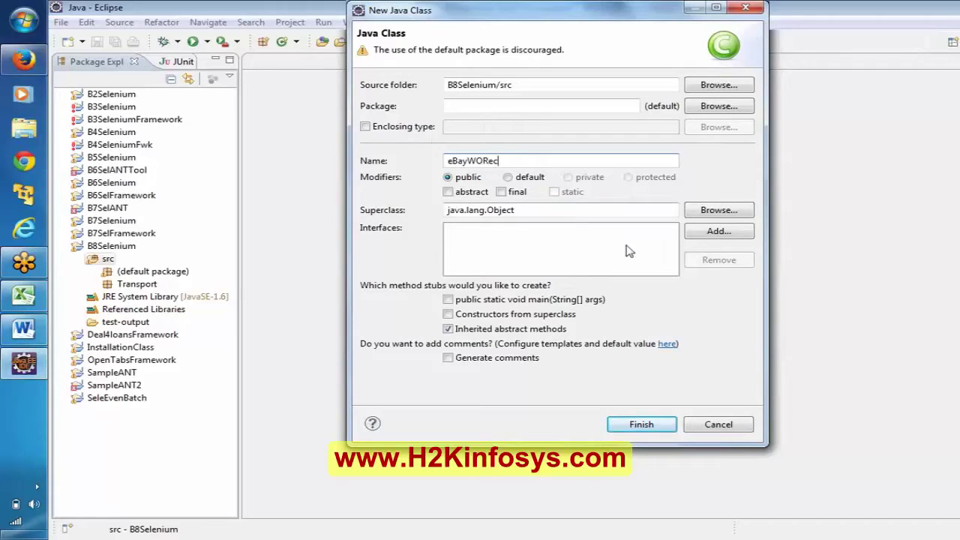
{"action": "left_click", "coordinate": [622, 424]}
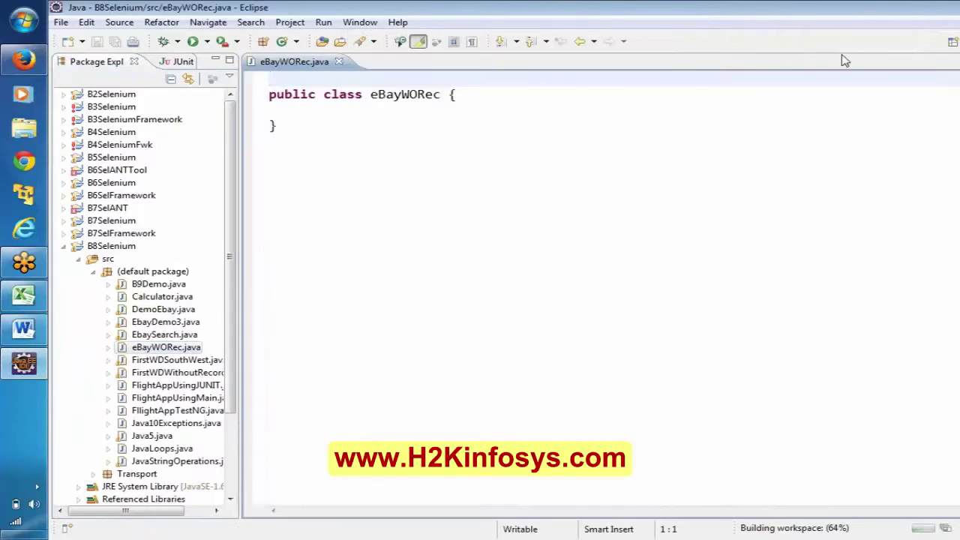
Step: Add a blank line inside the eBayWORec class body, copy "1. Open Browser" from C21 in Excel, and return to Eclipse
{"action": "left_click", "coordinate": [269, 110]}
{"action": "key", "text": "Return"}
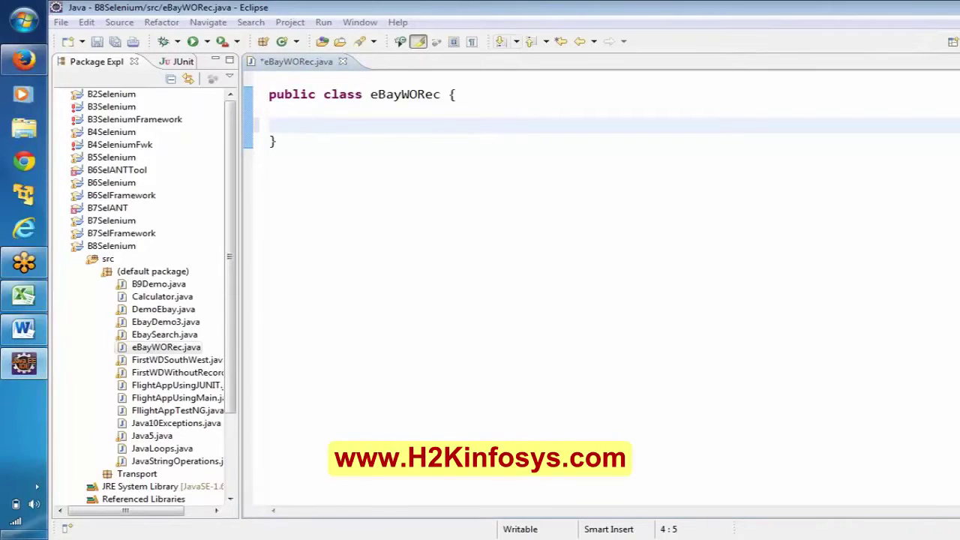
{"action": "left_click", "coordinate": [23, 295]}
{"action": "left_click", "coordinate": [213, 175]}
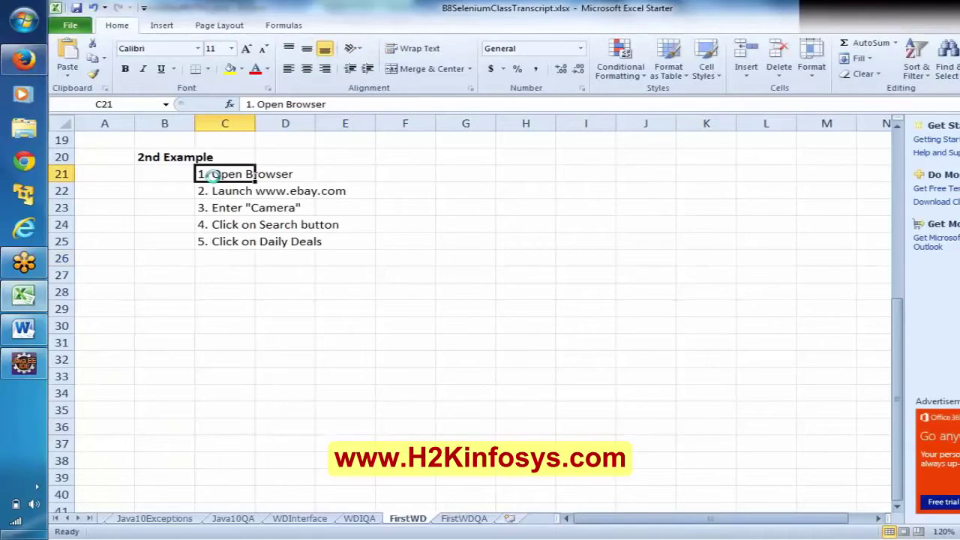
{"action": "key", "text": "ctrl+c"}
{"action": "key", "text": "alt+Tab"}
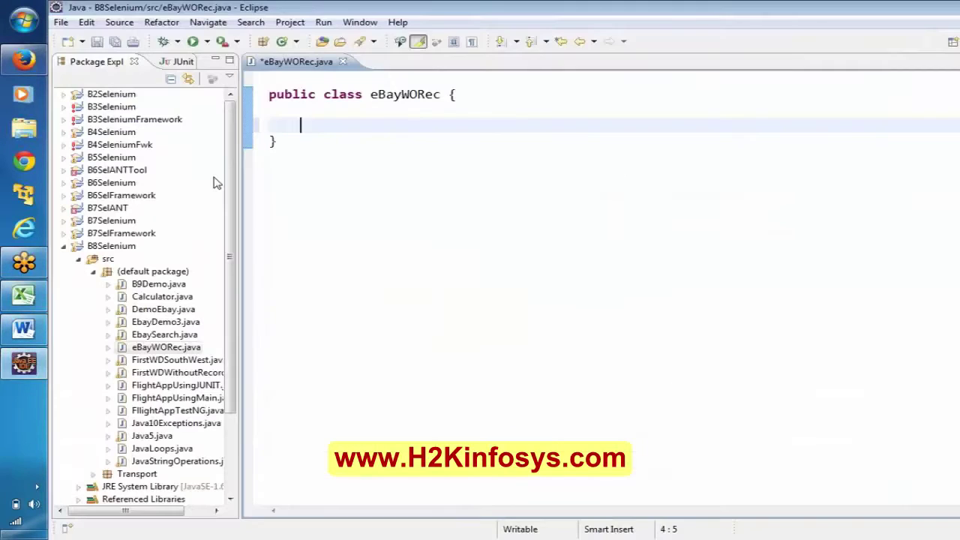
Step: Declare a public void Search() method in the eBayWORec class and paste the copied "1. Open Browser" text into its body
{"action": "type", "text": "public"}
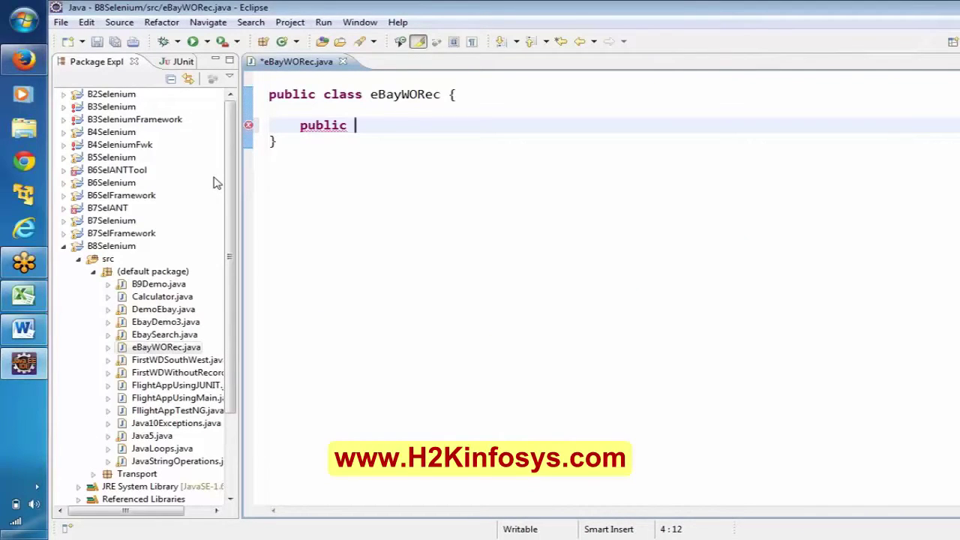
{"action": "type", "text": "void Sea"}
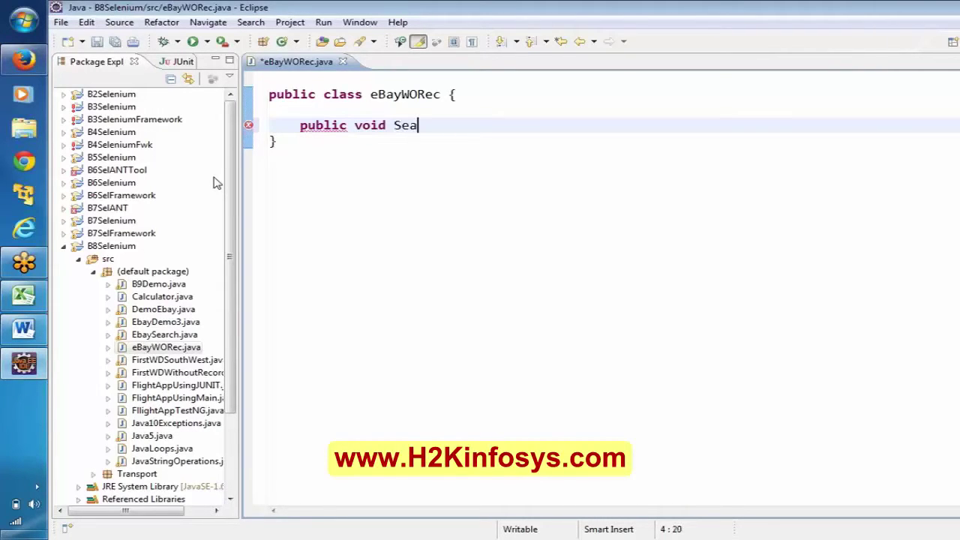
{"action": "type", "text": "rch()"}
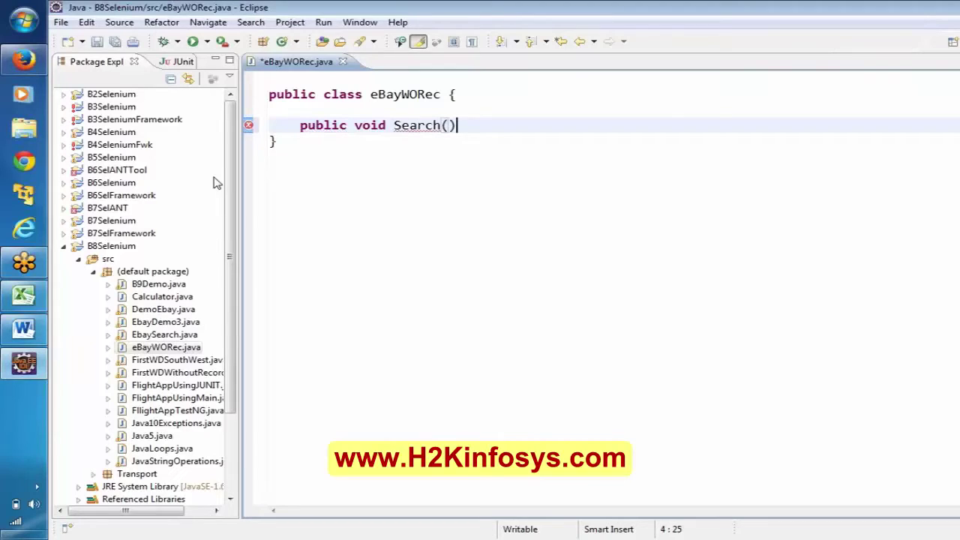
{"action": "type", "text": "{"}
{"action": "key", "text": "Return"}
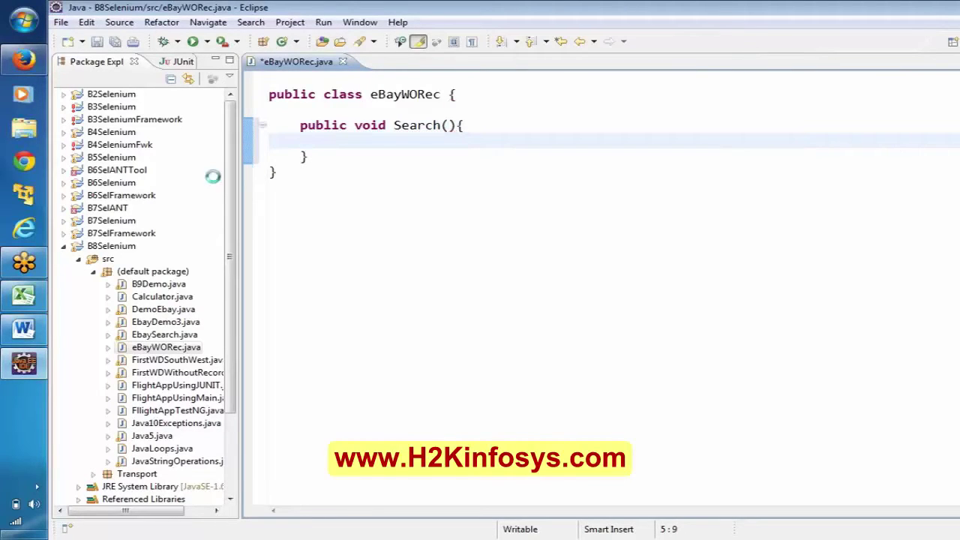
{"action": "key", "text": "ctrl+v"}
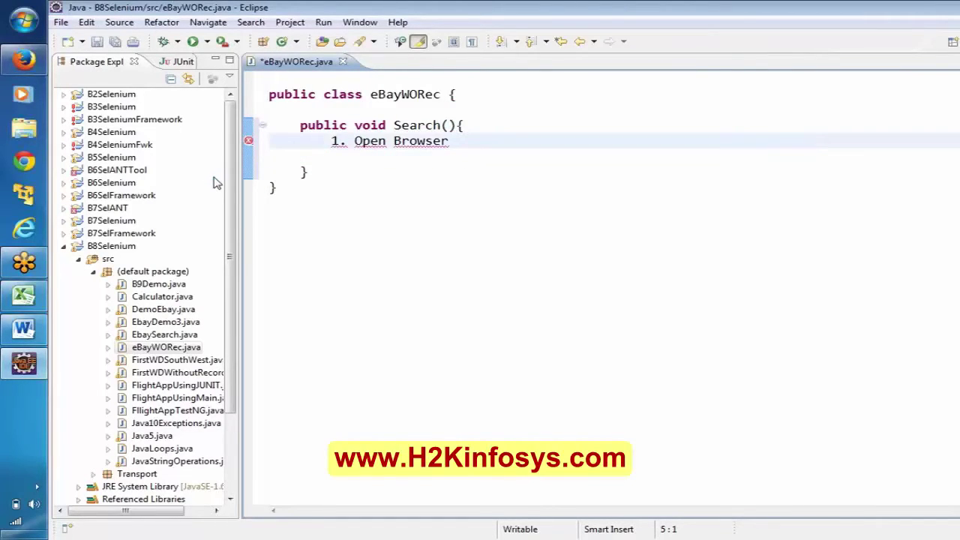
Step: Turn the "1. Open Browser" line in the Search() method into a // comment and add a new line below it
{"action": "key", "text": "Home"}
{"action": "type", "text": "//"}
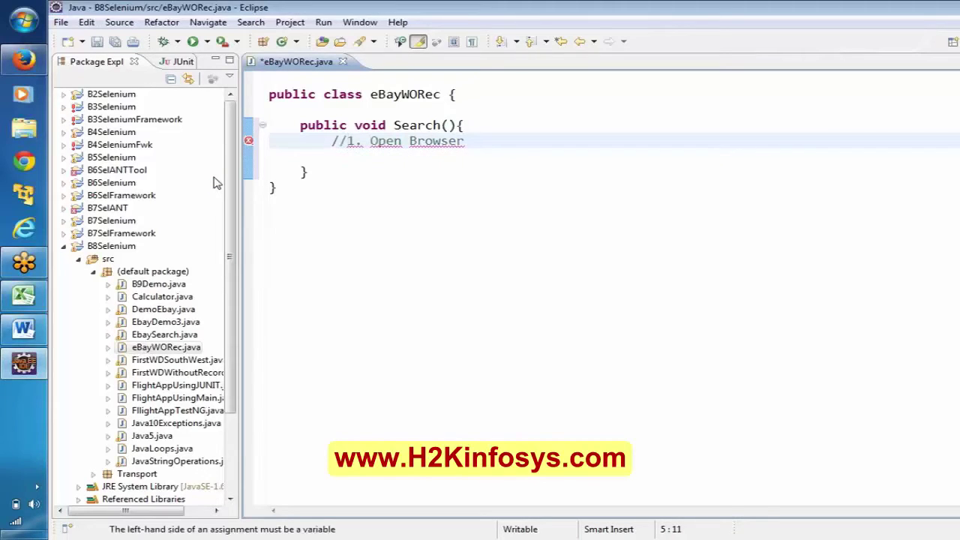
{"action": "key", "text": "End"}
{"action": "key", "text": "Return"}
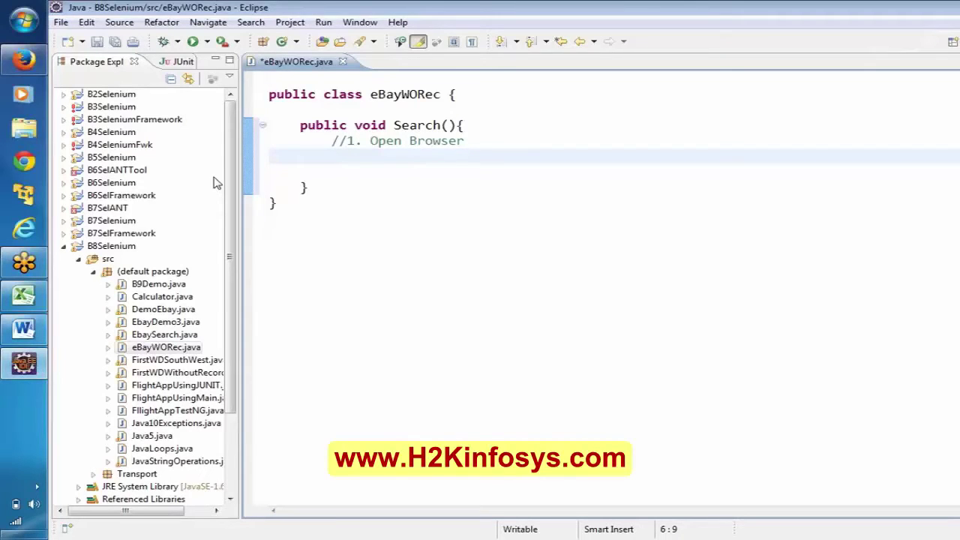
Step: Declare FirefoxDriver oBrowser = new FirefoxDriver(); under the Open Browser comment, importing the FirefoxDriver class through code completion
{"action": "type", "text": "FirefoxD"}
{"action": "key", "text": "ctrl+space"}
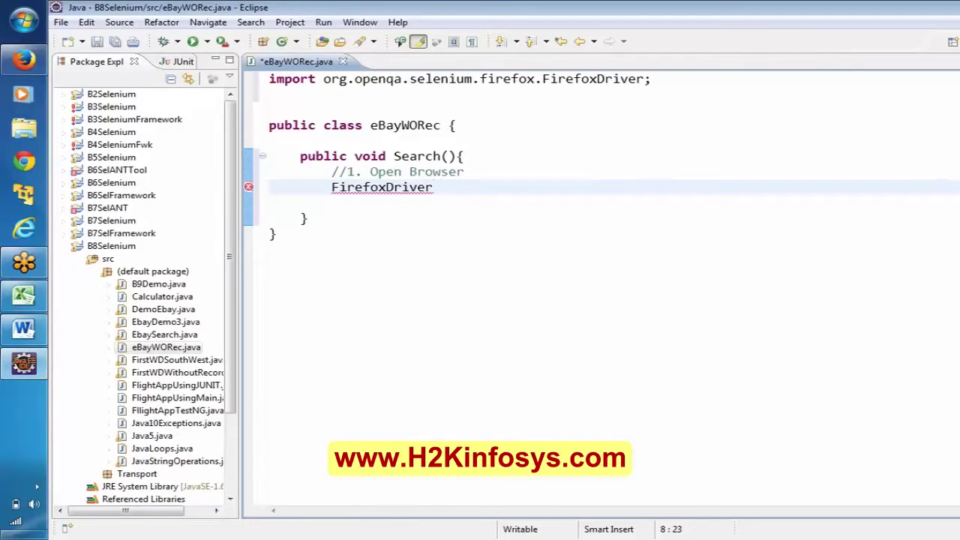
{"action": "type", "text": "oBrw"}
{"action": "key", "text": "BackSpace"}
{"action": "key", "text": "BackSpace"}
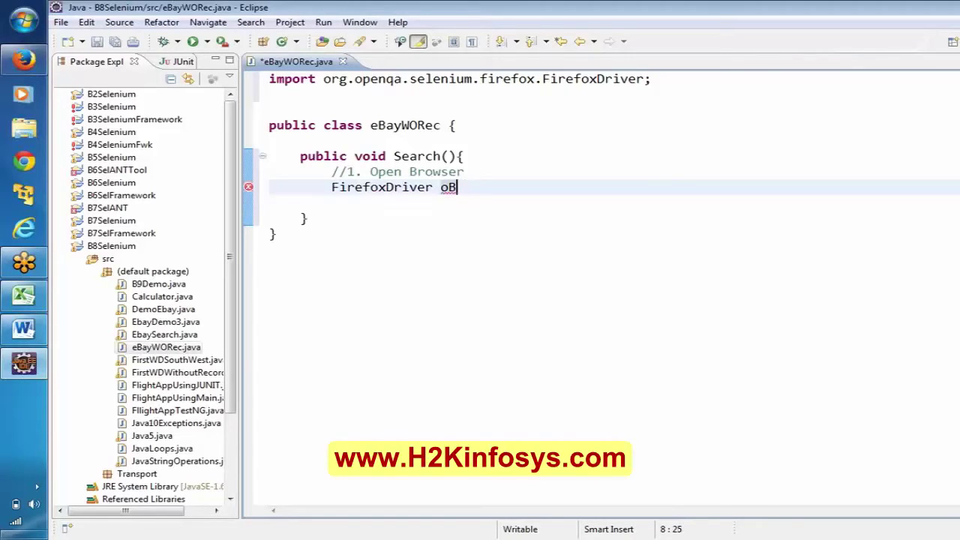
{"action": "type", "text": "rowser"}
{"action": "type", "text": " = new"}
{"action": "type", "text": " Firef"}
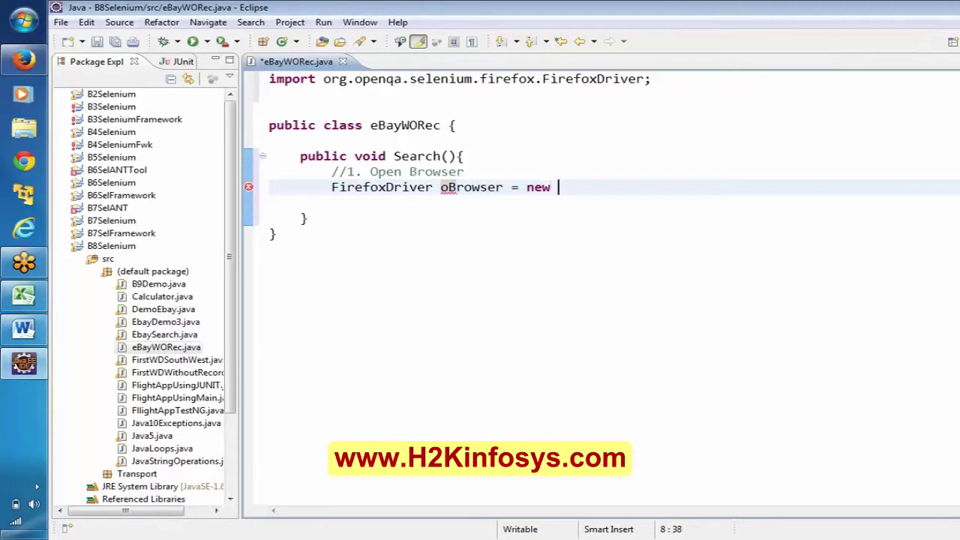
{"action": "type", "text": "oxDr"}
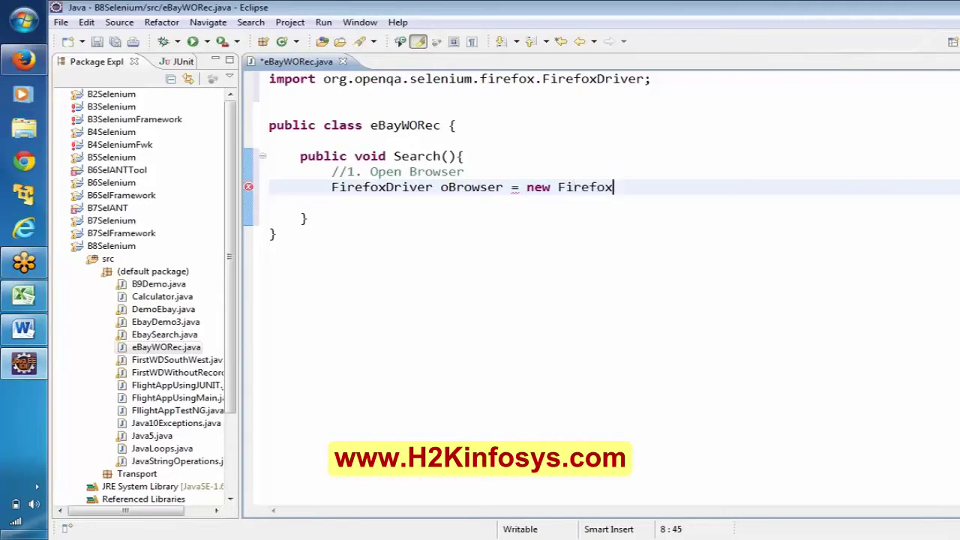
{"action": "key", "text": "ctrl+space"}
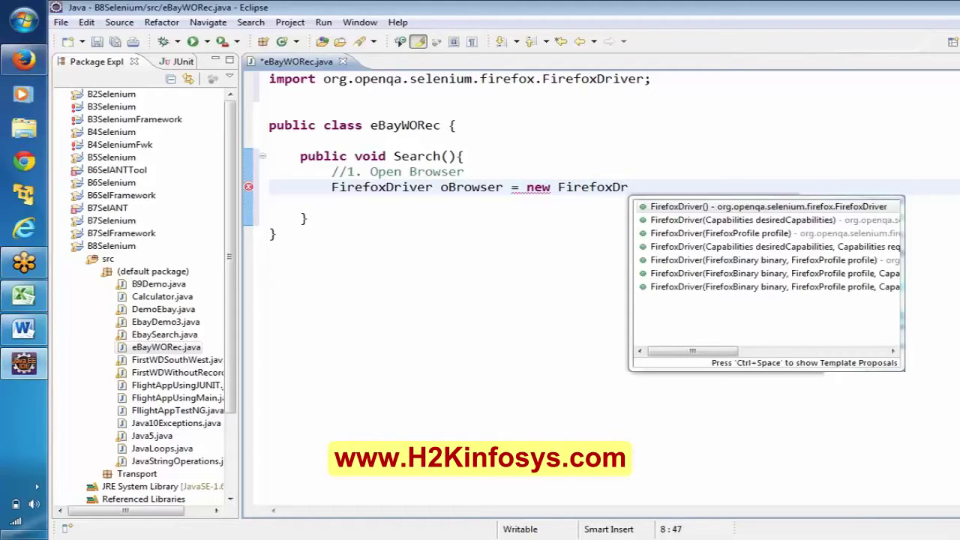
{"action": "key", "text": "Return"}
{"action": "type", "text": ";"}
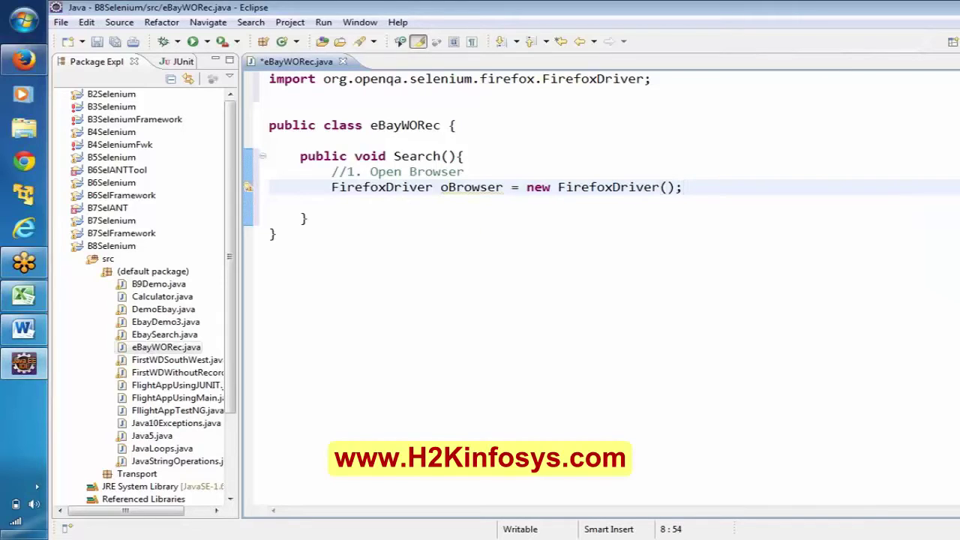
Step: Examine the FirefoxDriver type in the declaration and the matching org.openqa.selenium.firefox import statement
{"action": "double_click", "coordinate": [359, 187]}
{"action": "mouse_move", "coordinate": [359, 187]}
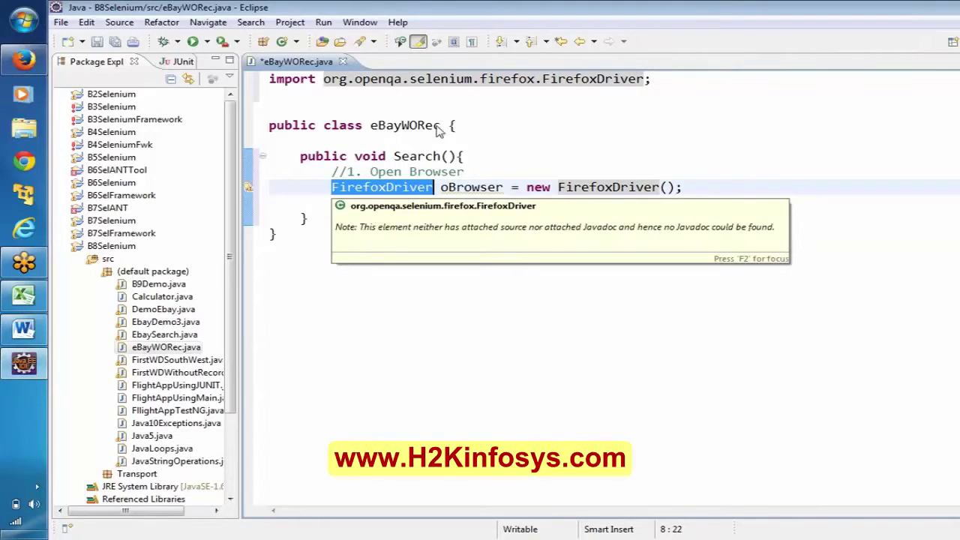
{"action": "left_click", "coordinate": [441, 78]}
{"action": "double_click", "coordinate": [441, 79]}
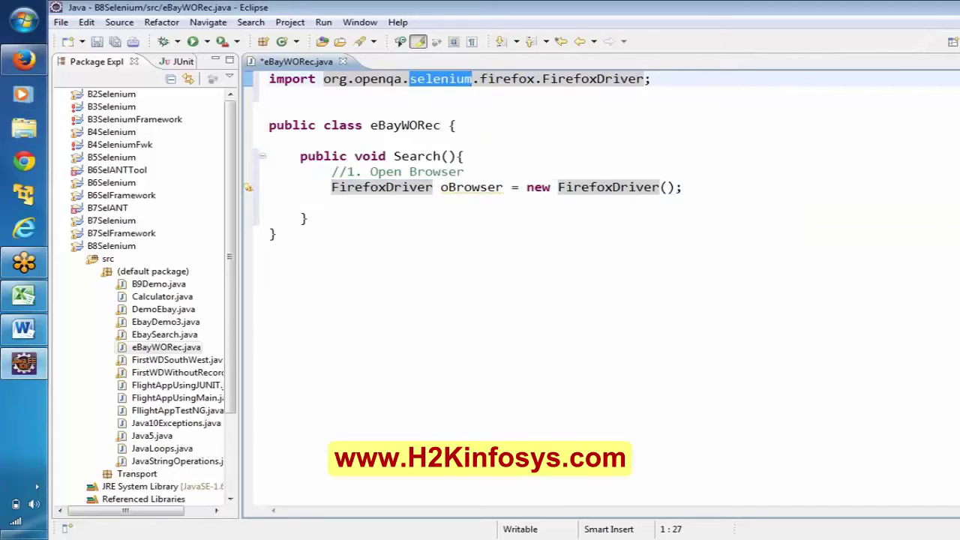
{"action": "mouse_move", "coordinate": [441, 79]}
{"action": "mouse_move", "coordinate": [399, 190]}
{"action": "left_click", "coordinate": [269, 203]}
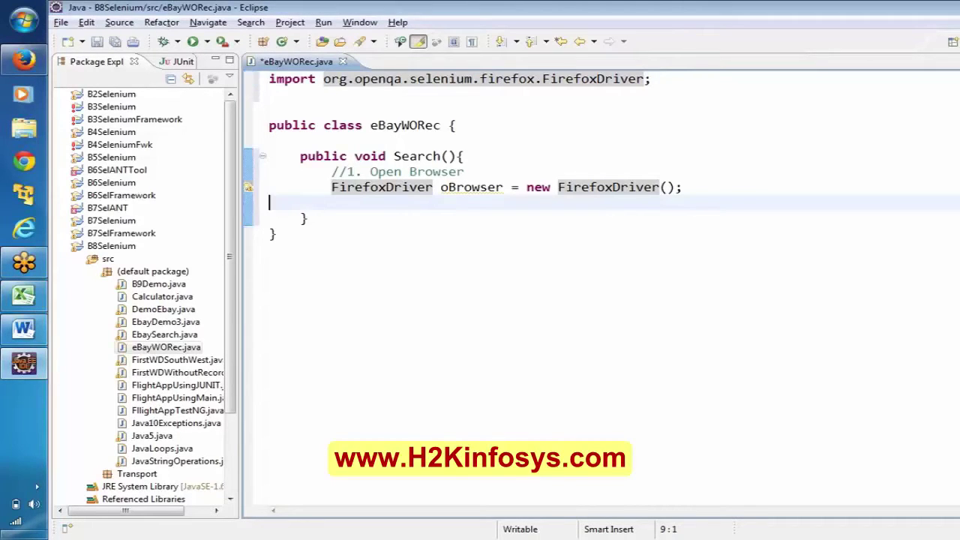
{"action": "key", "text": "alt+Tab"}
{"action": "left_click", "coordinate": [207, 190]}
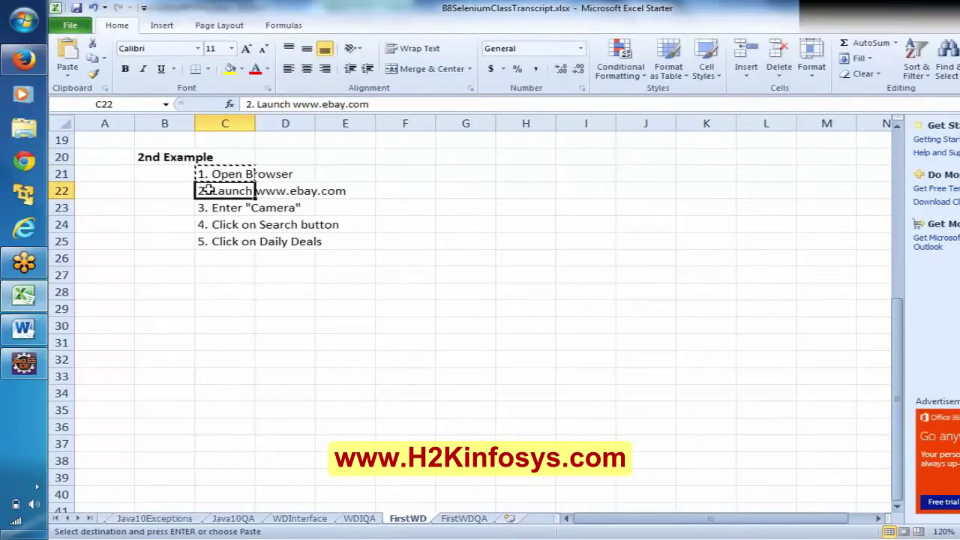
{"action": "key", "text": "ctrl+c"}
{"action": "key", "text": "alt+Tab"}
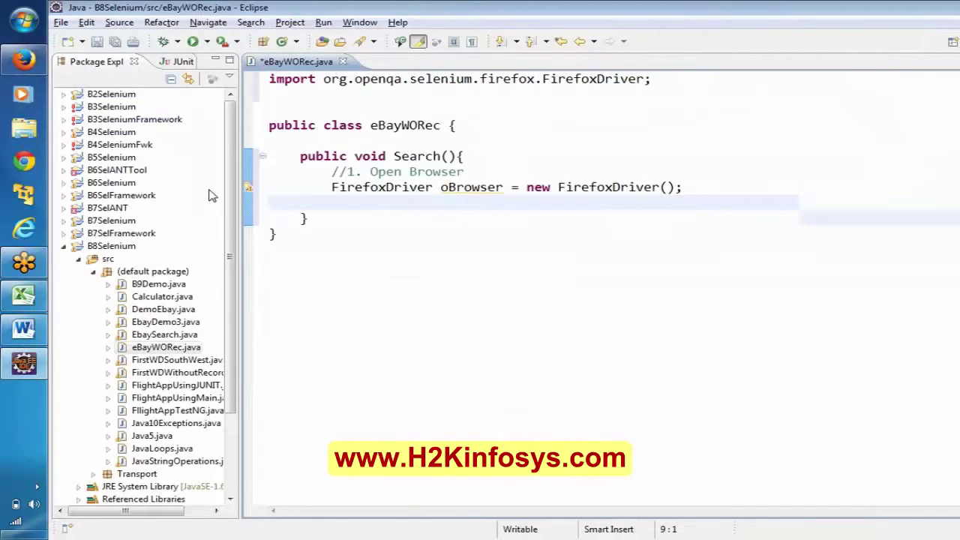
{"action": "key", "text": "Return"}
{"action": "type", "text": "//"}
{"action": "key", "text": "ctrl+v"}
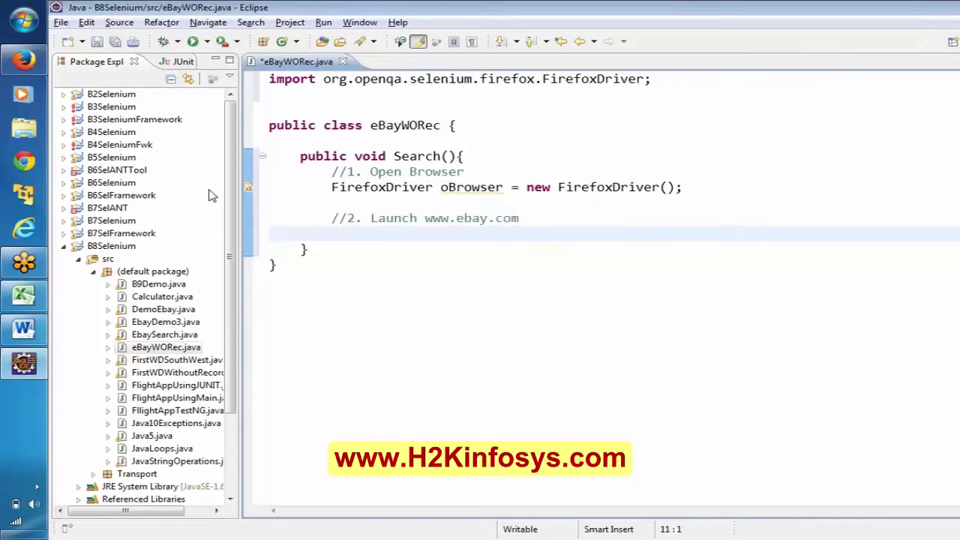
{"action": "key", "text": "Tab"}
{"action": "key", "text": "Tab"}
{"action": "key", "text": "ctrl+s"}
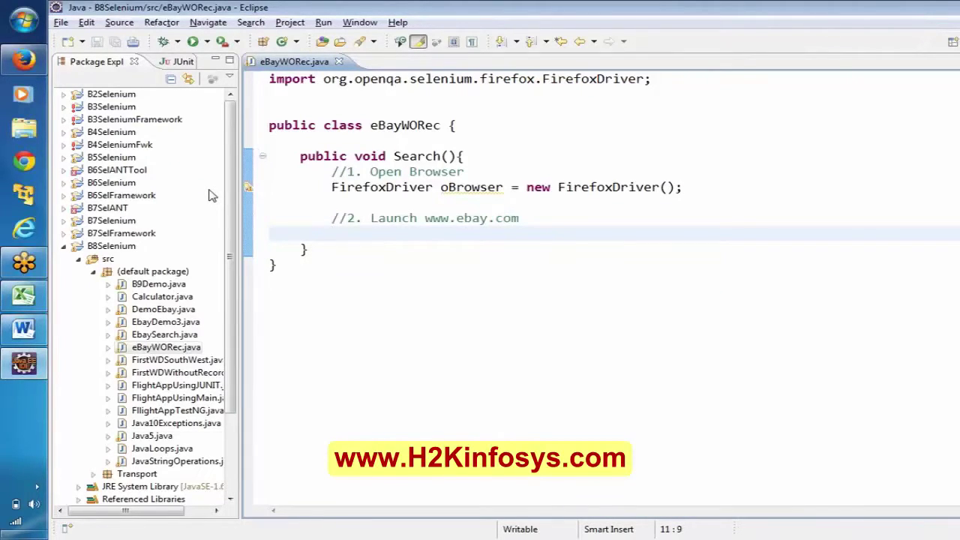
{"action": "type", "text": "obr"}
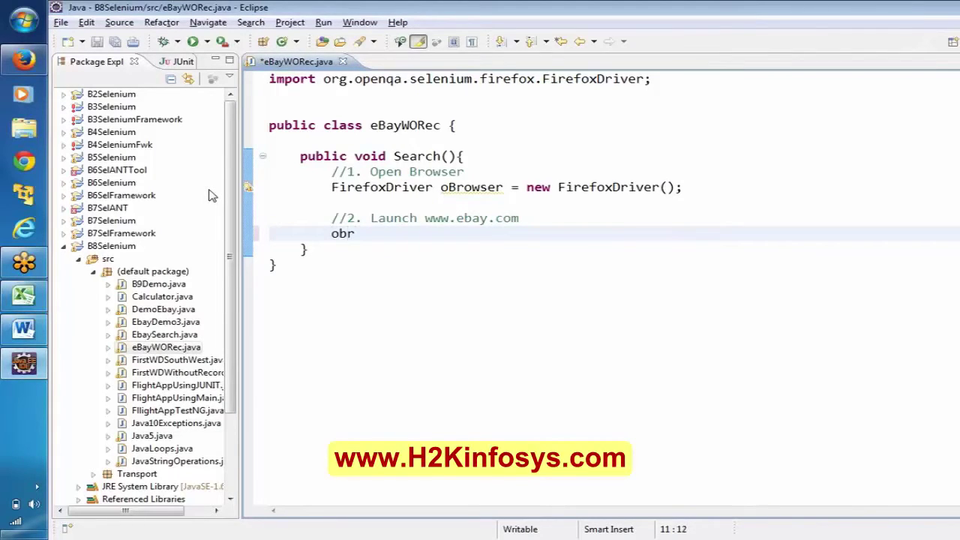
{"action": "key", "text": "ctrl+space"}
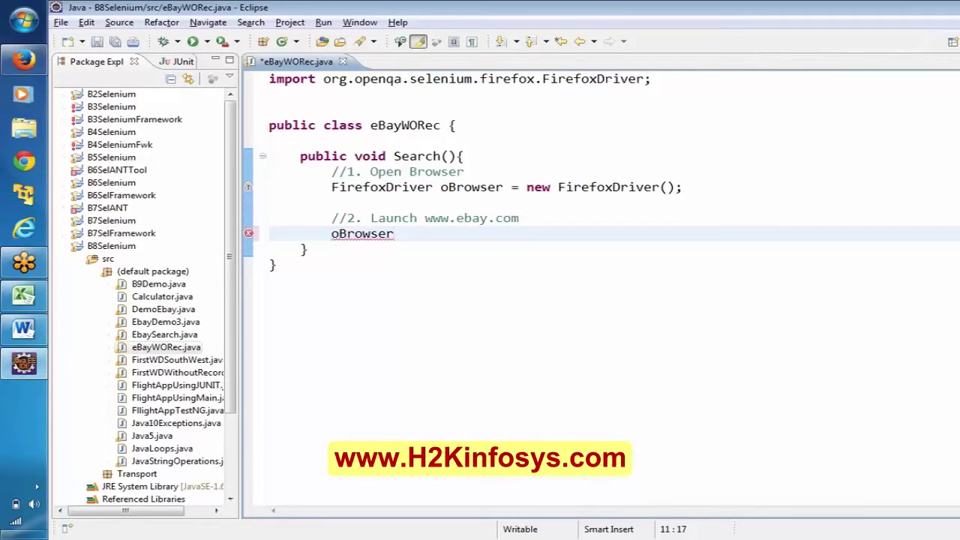
{"action": "left_click", "coordinate": [465, 187]}
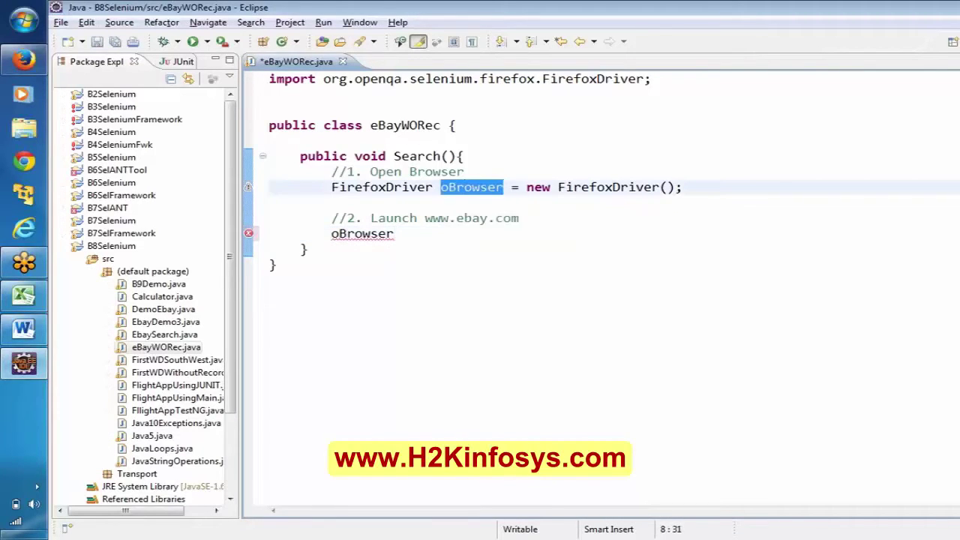
{"action": "left_click", "coordinate": [395, 233]}
{"action": "type", "text": "."}
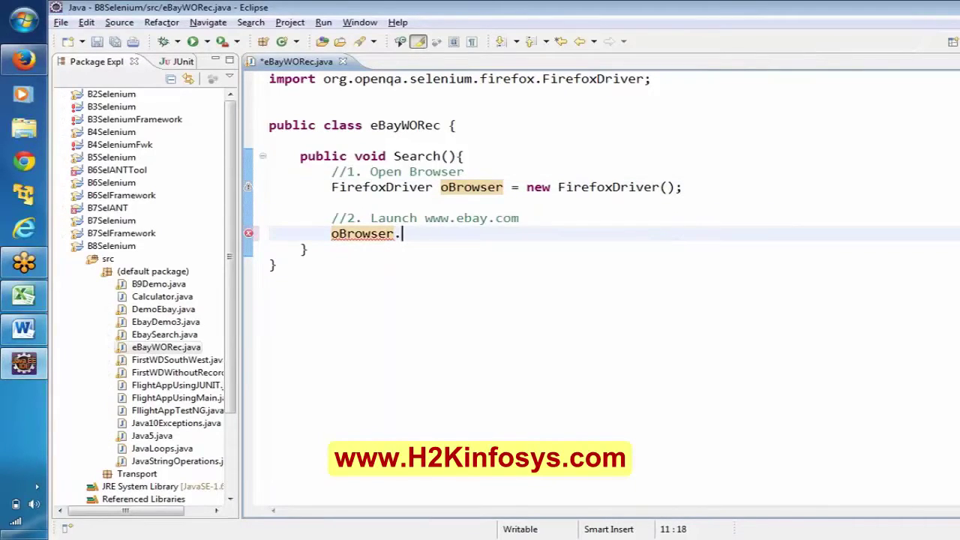
{"action": "type", "text": "ge"}
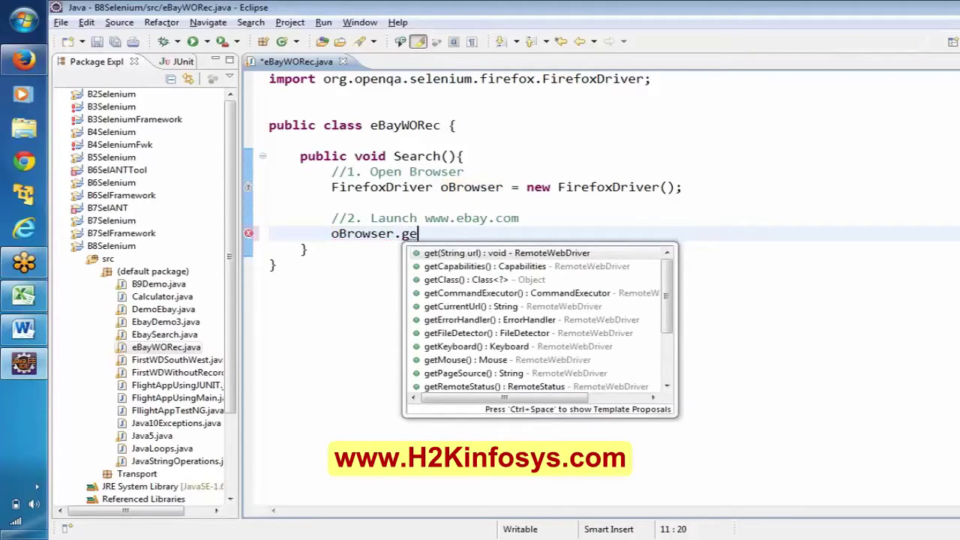
{"action": "key", "text": "Return"}
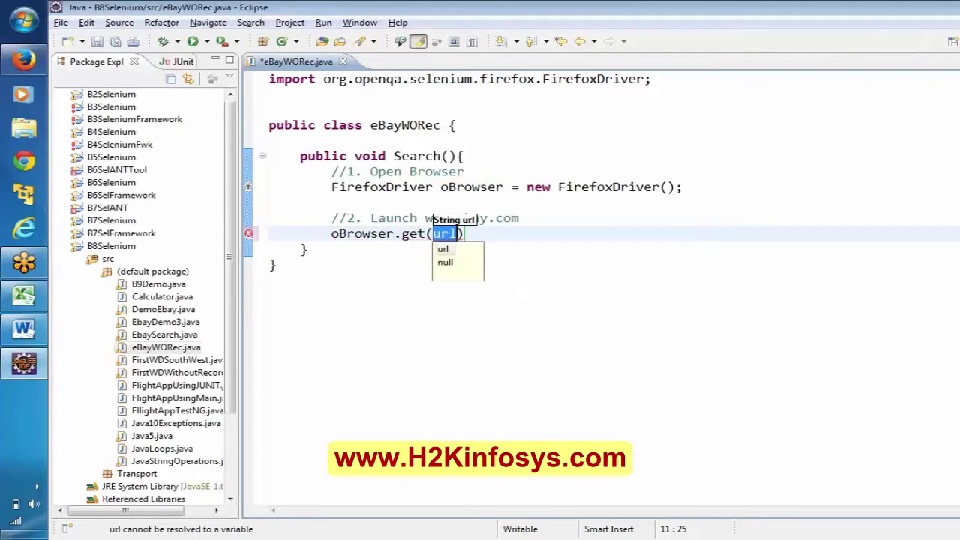
Step: Switch to Firefox, open the eBay home page, copy its address, and return to Eclipse
{"action": "key", "text": "alt+Tab"}
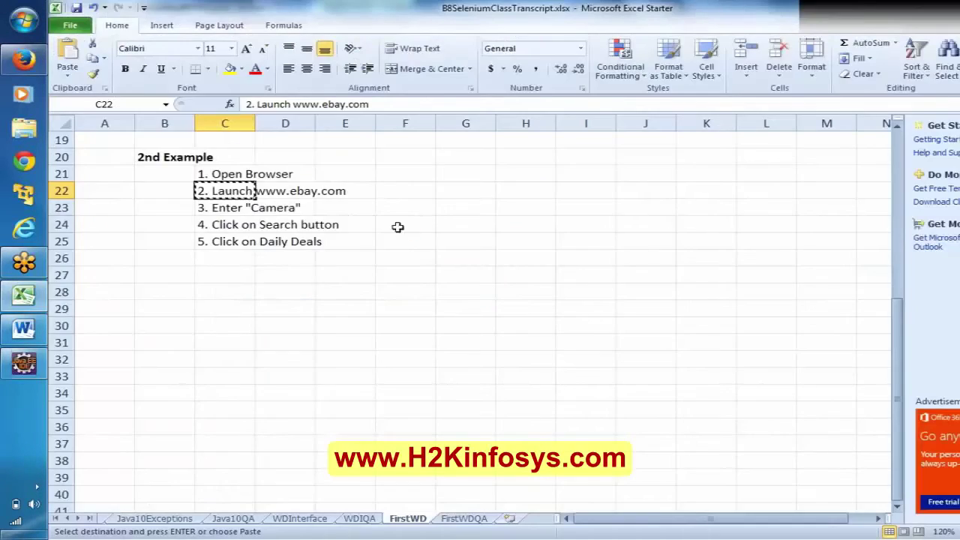
{"action": "left_click", "coordinate": [24, 60]}
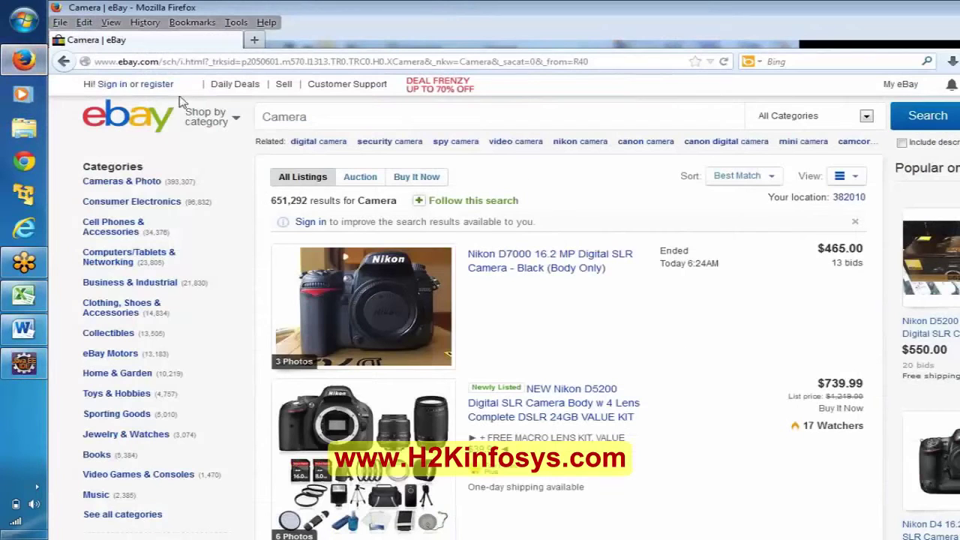
{"action": "left_click", "coordinate": [120, 122]}
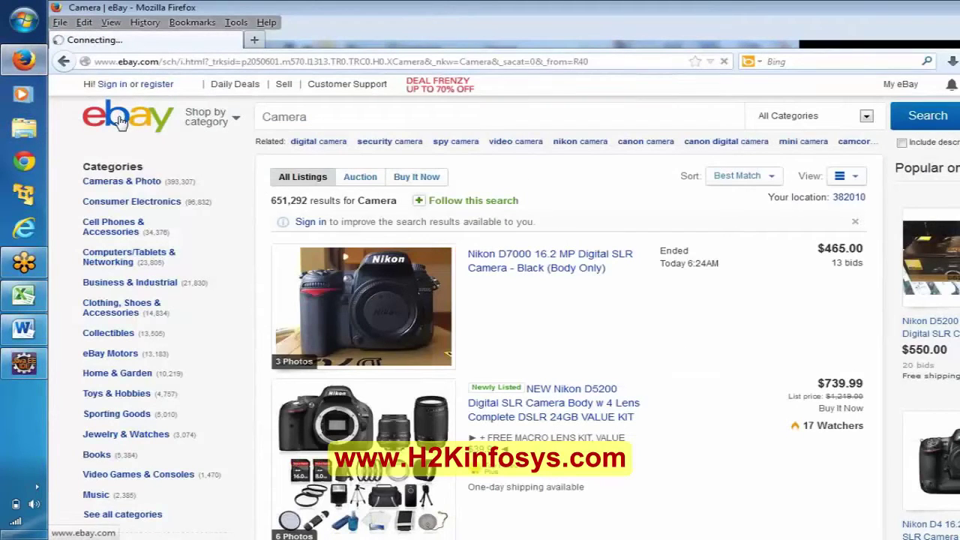
{"action": "key", "text": "ctrl+l"}
{"action": "key", "text": "ctrl+c"}
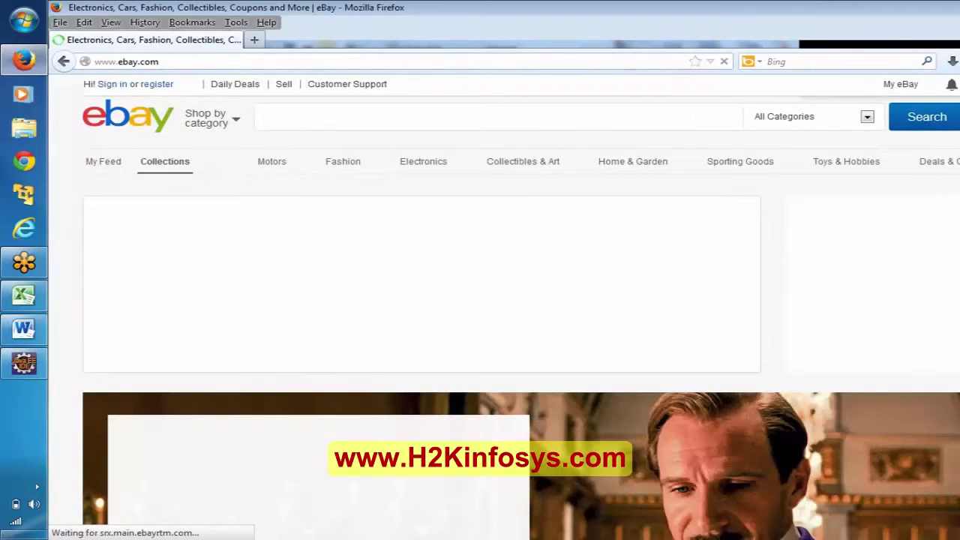
{"action": "key", "text": "alt+Tab"}
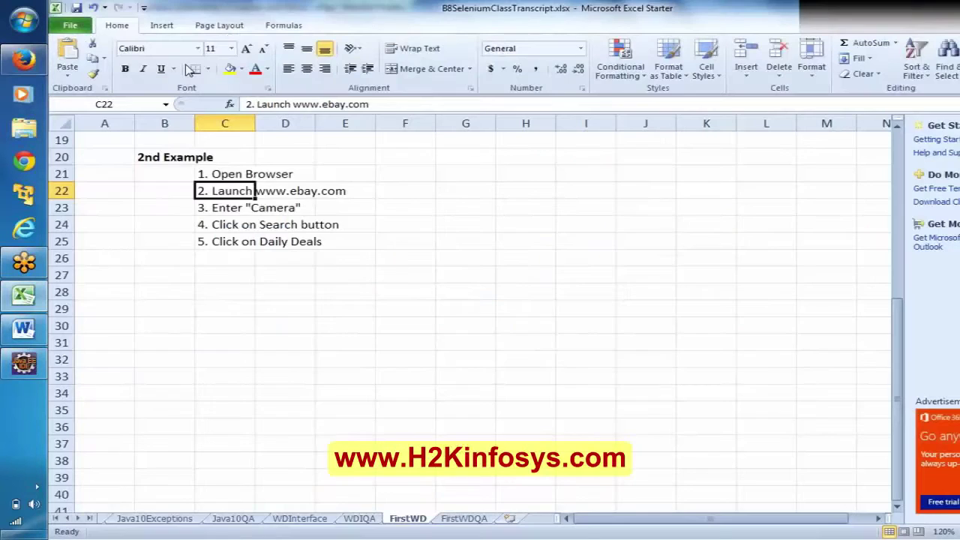
{"action": "key", "text": "alt+Tab"}
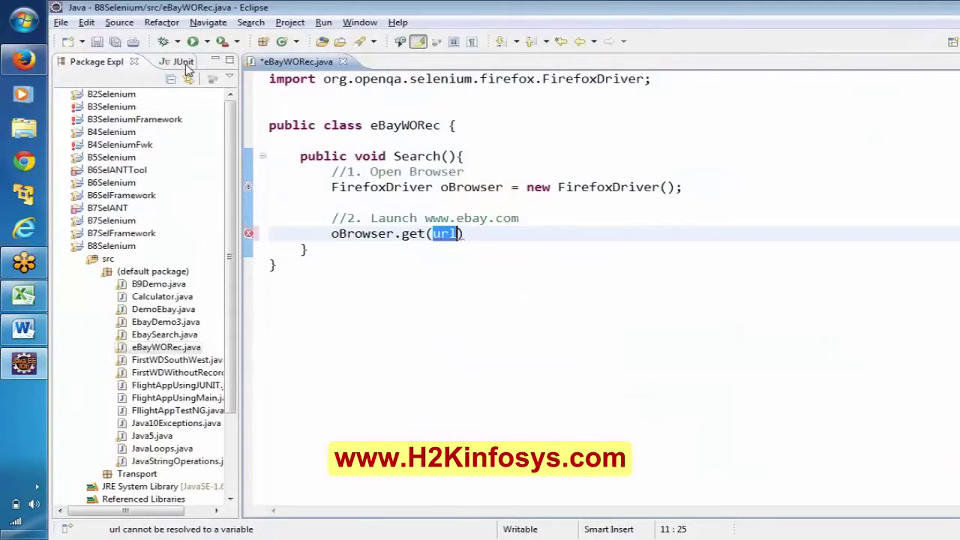
{"action": "type", "text": "\""}
{"action": "key", "text": "ctrl+v"}
{"action": "type", "text": "\""}
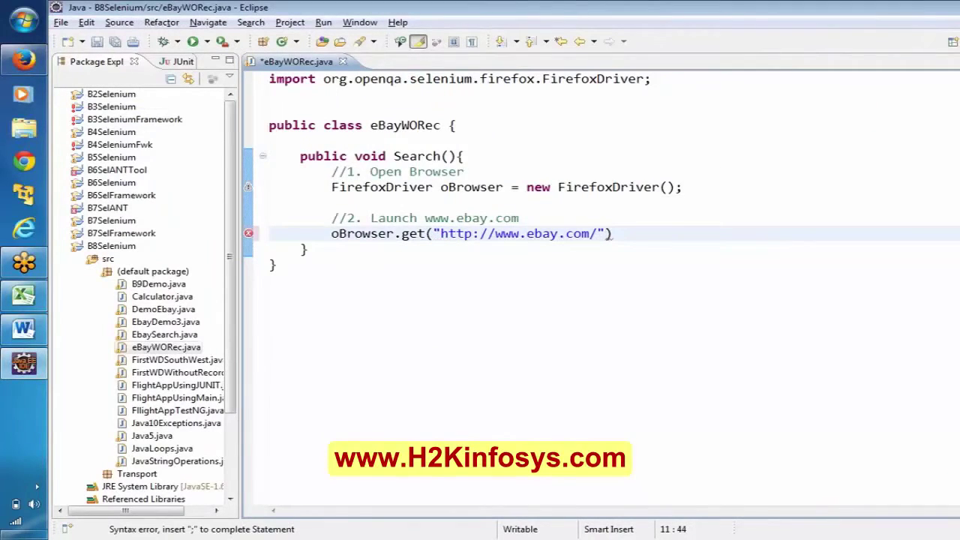
{"action": "double_click", "coordinate": [456, 233]}
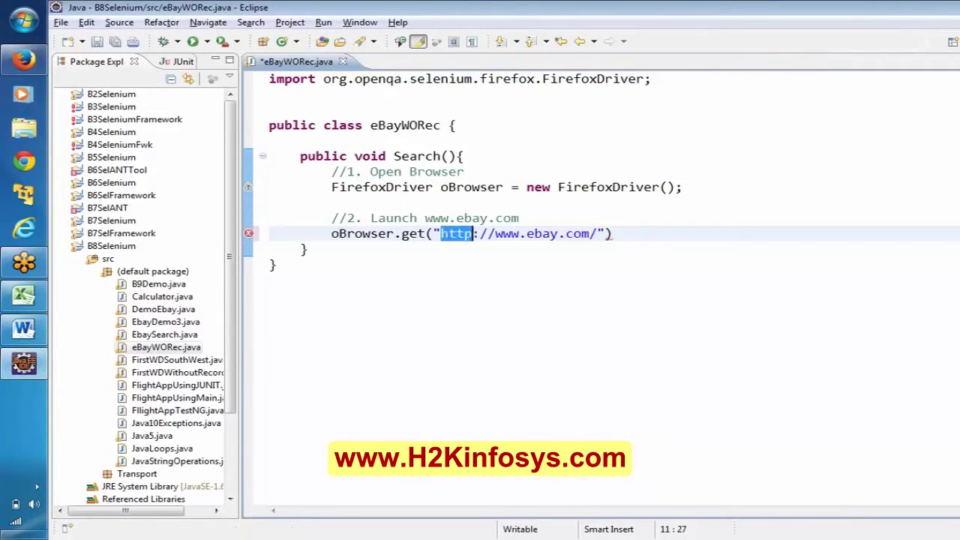
{"action": "left_click", "coordinate": [613, 233]}
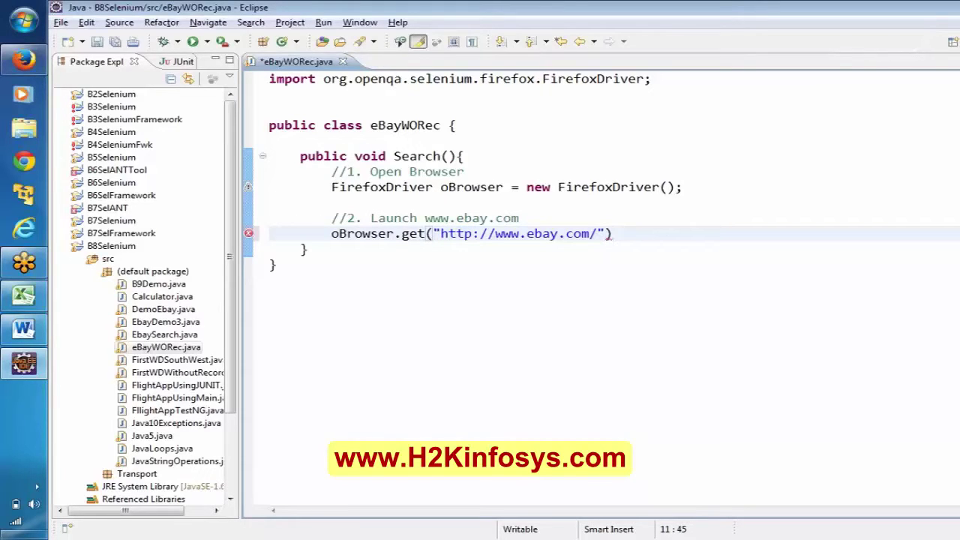
{"action": "type", "text": ";"}
{"action": "key", "text": "Return"}
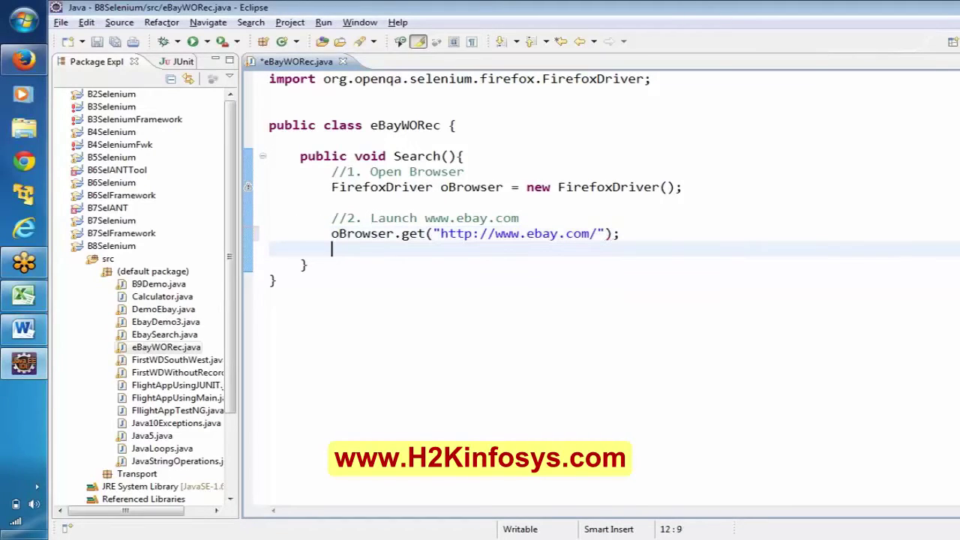
{"action": "key", "text": "Return"}
Step: Copy '3. Enter "Camera"' from C23 in Excel and paste it as a // comment below the get() call in Eclipse
{"action": "key", "text": "alt+Tab"}
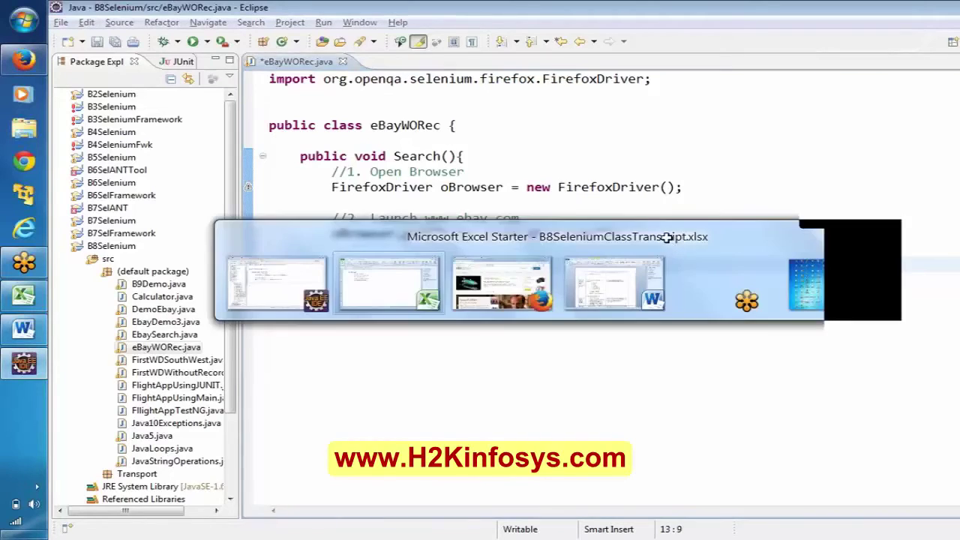
{"action": "left_click", "coordinate": [234, 207]}
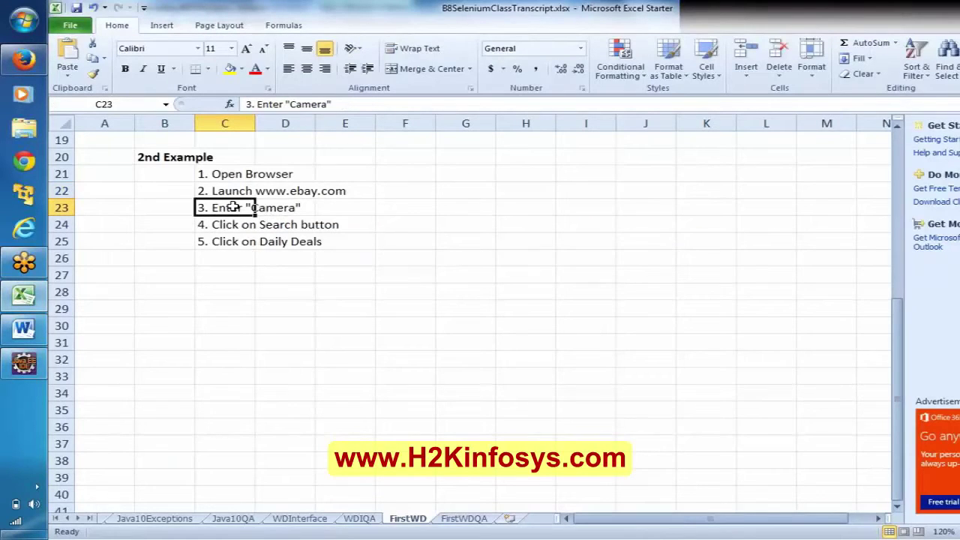
{"action": "key", "text": "ctrl+c"}
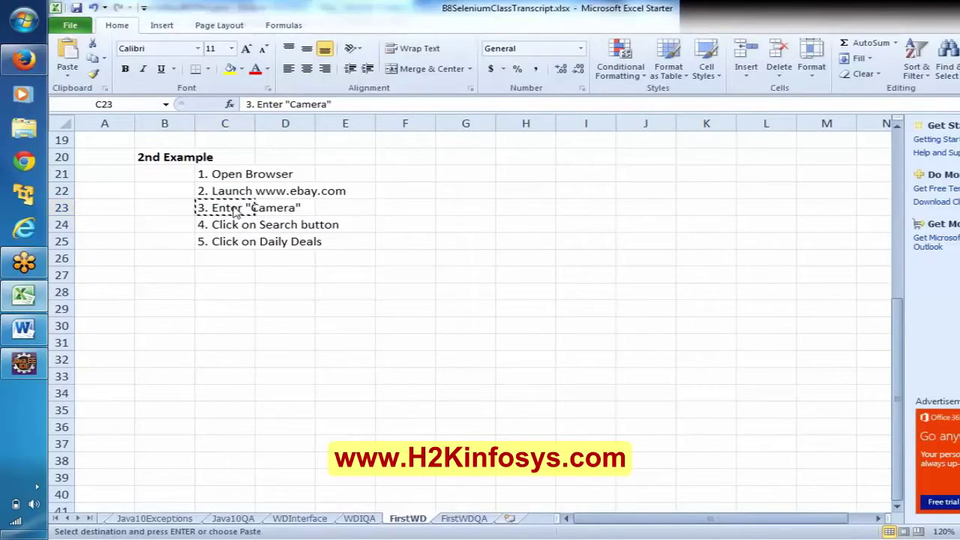
{"action": "key", "text": "alt+Tab"}
{"action": "type", "text": "//"}
{"action": "key", "text": "ctrl+v"}
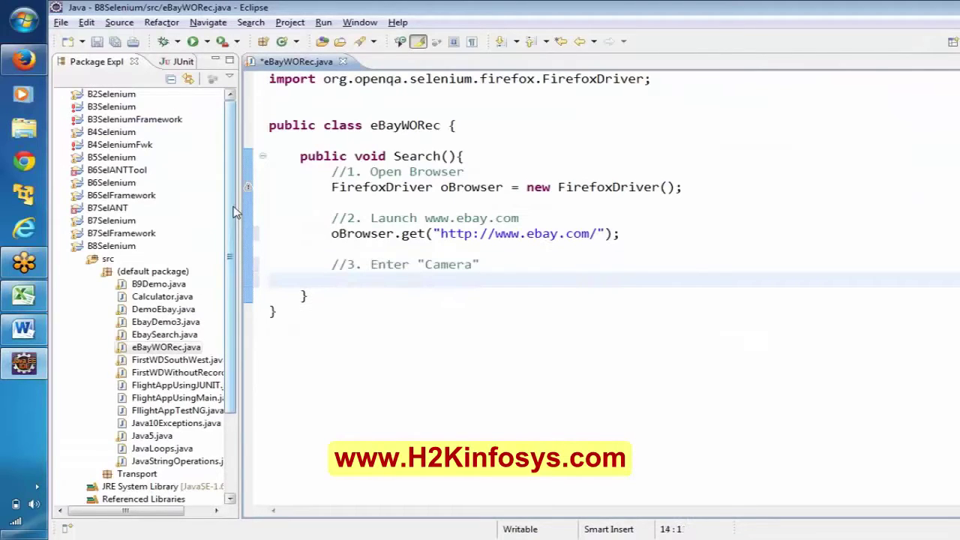
Step: Indent the line below the "3. Enter "Camera"" comment, then switch to Firefox and inspect eBay's search box with Firebug for its id
{"action": "key", "text": "Tab"}
{"action": "key", "text": "Tab"}
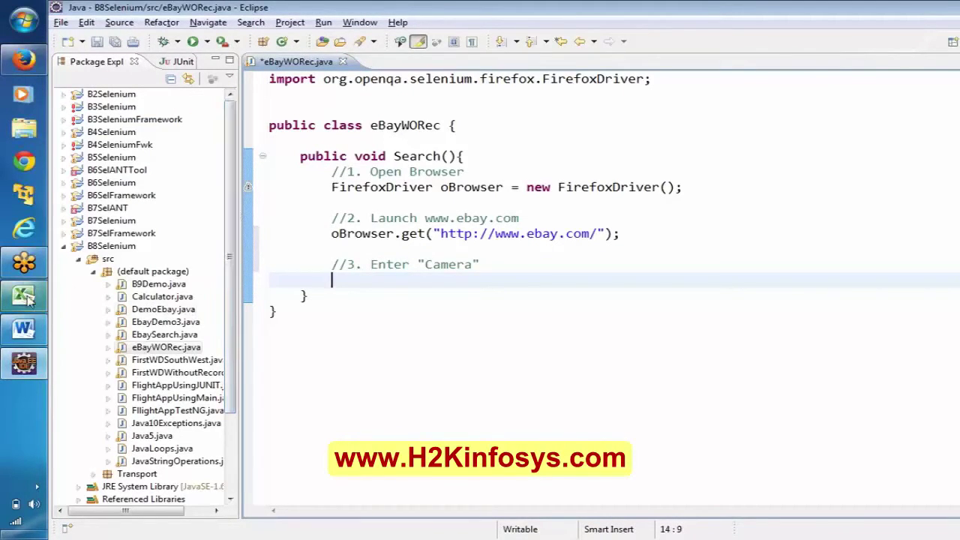
{"action": "left_click", "coordinate": [35, 67]}
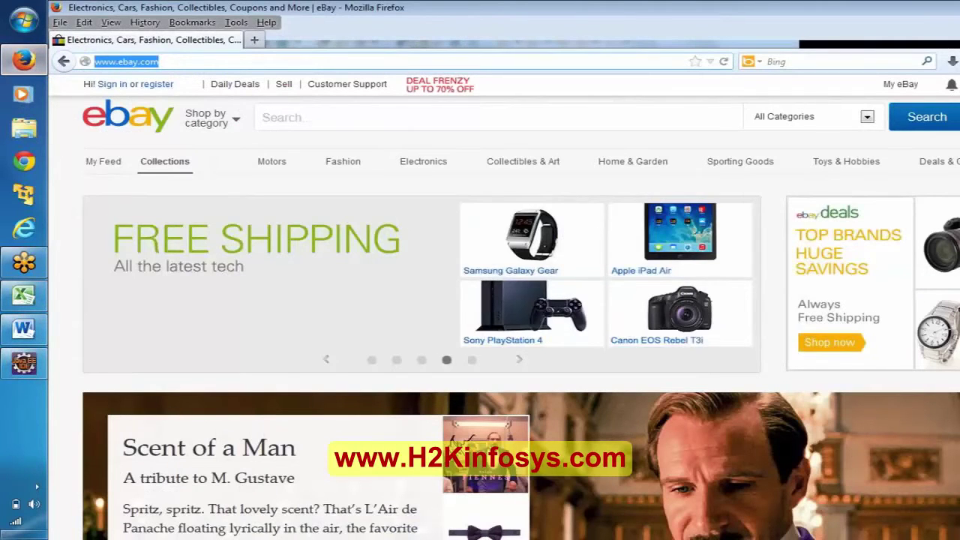
{"action": "left_click", "coordinate": [498, 117]}
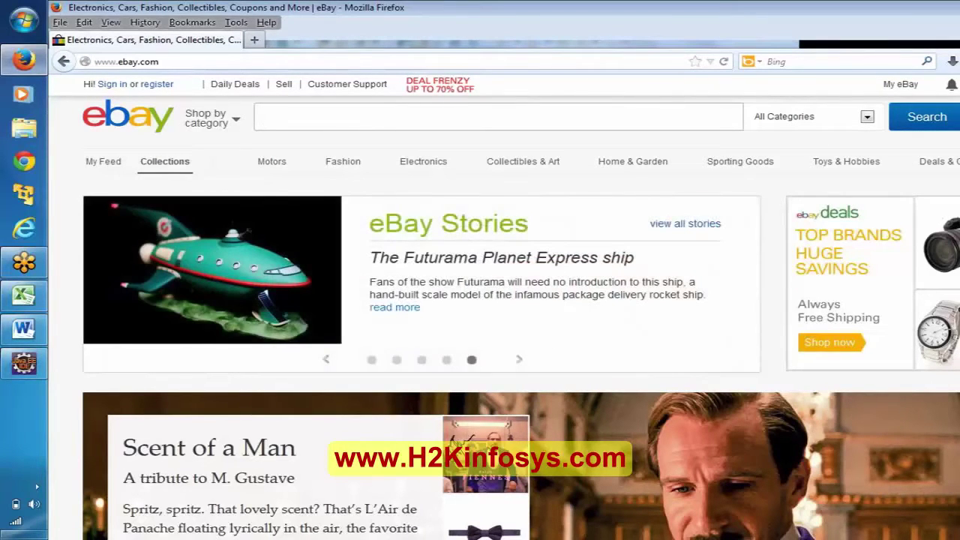
{"action": "right_click", "coordinate": [345, 117]}
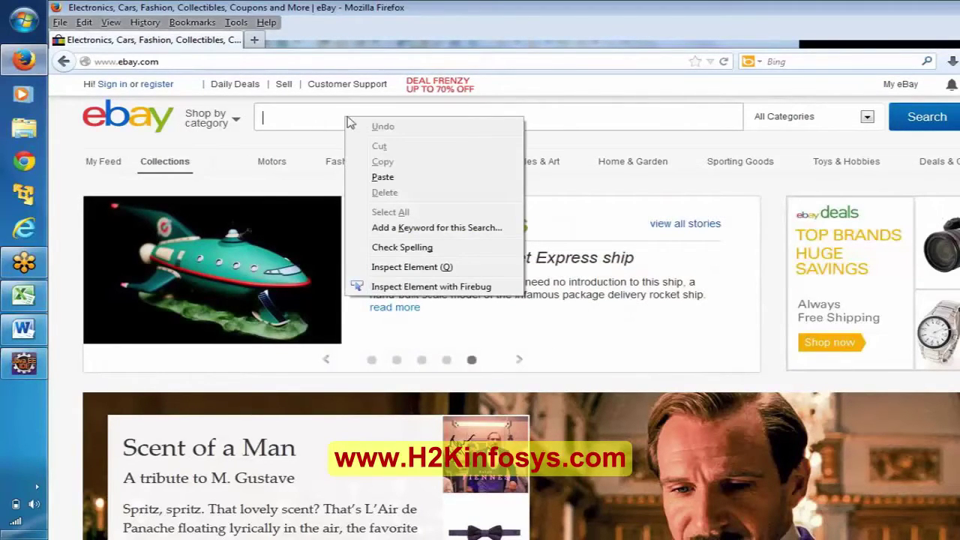
{"action": "left_click", "coordinate": [422, 287]}
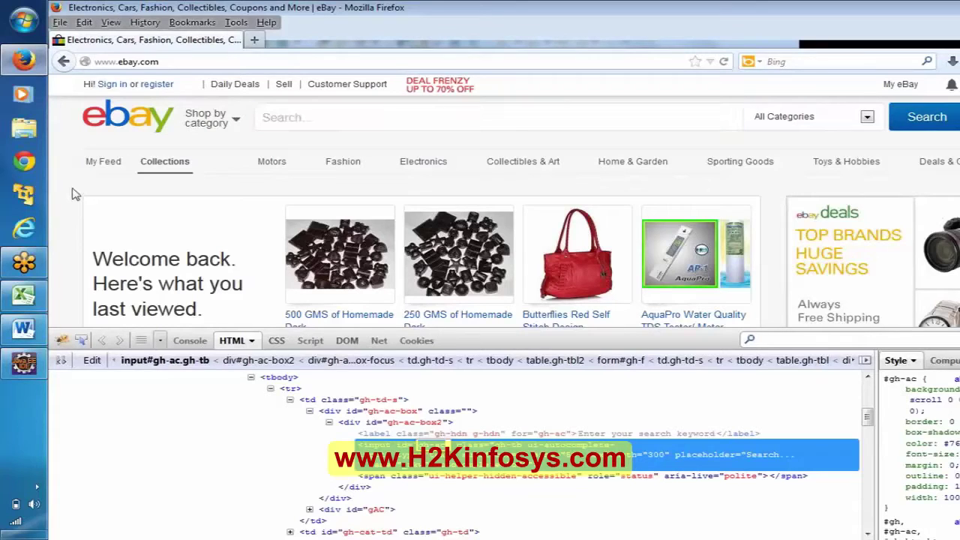
Step: Open Selenium IDE over the eBay page to view it, and close it again
{"action": "left_click", "coordinate": [235, 23]}
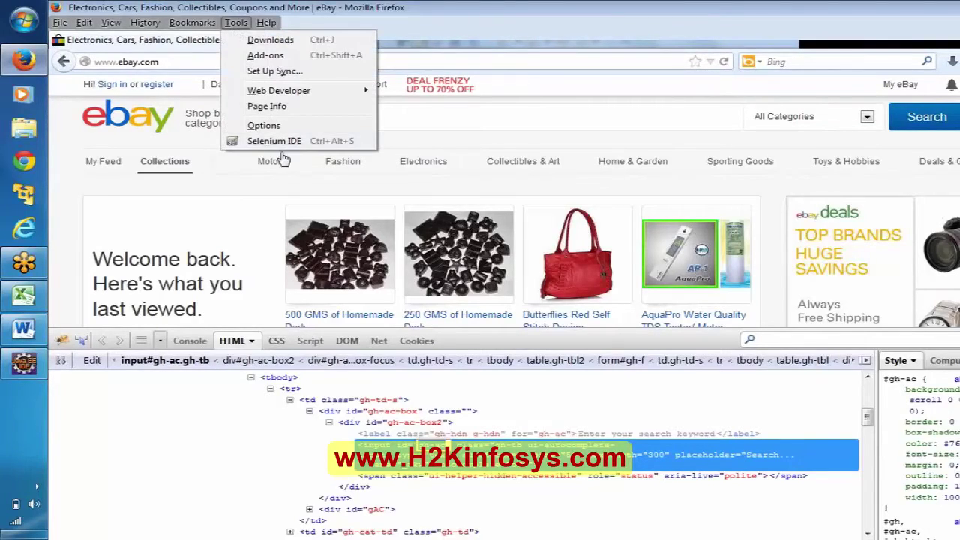
{"action": "left_click", "coordinate": [274, 141]}
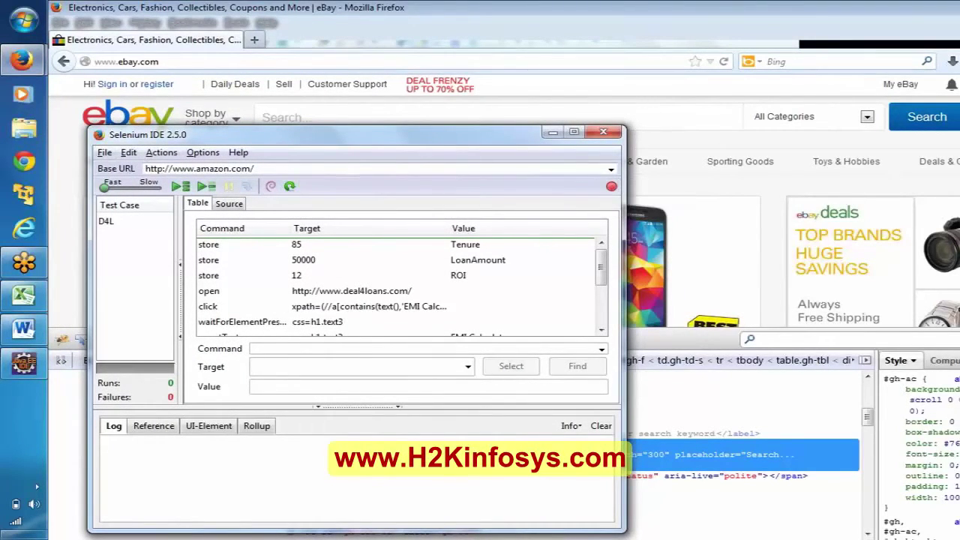
{"action": "left_click", "coordinate": [612, 136]}
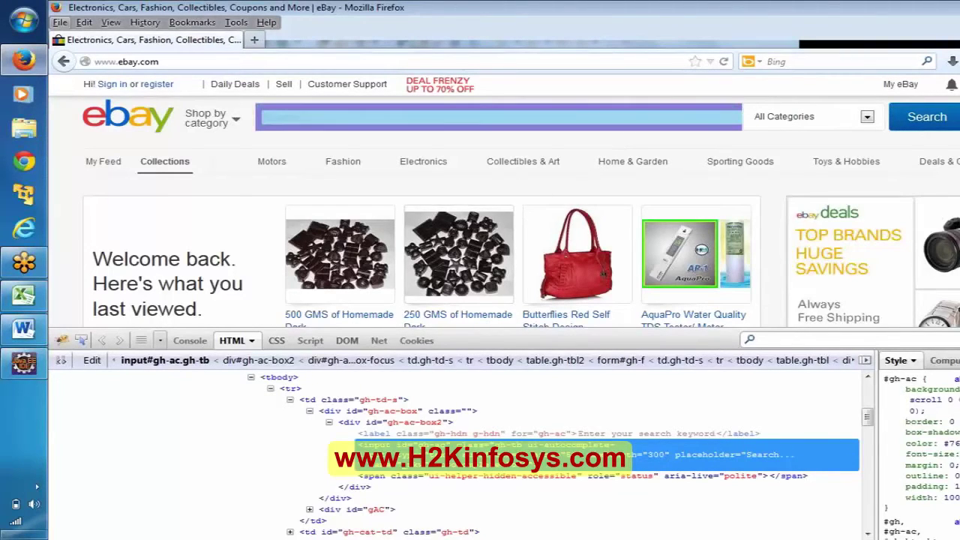
Step: Return to Eclipse and insert oBrowser.findElement(By.id("gh-ac")) under the "3. Enter "Camera"" comment using code completion
{"action": "key", "text": "alt+Tab"}
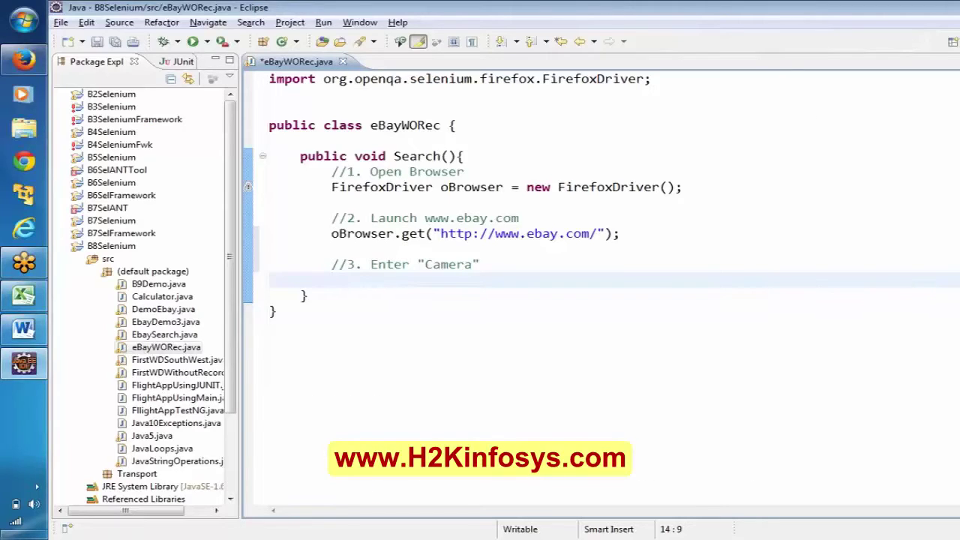
{"action": "type", "text": "obr"}
{"action": "key", "text": "ctrl+space"}
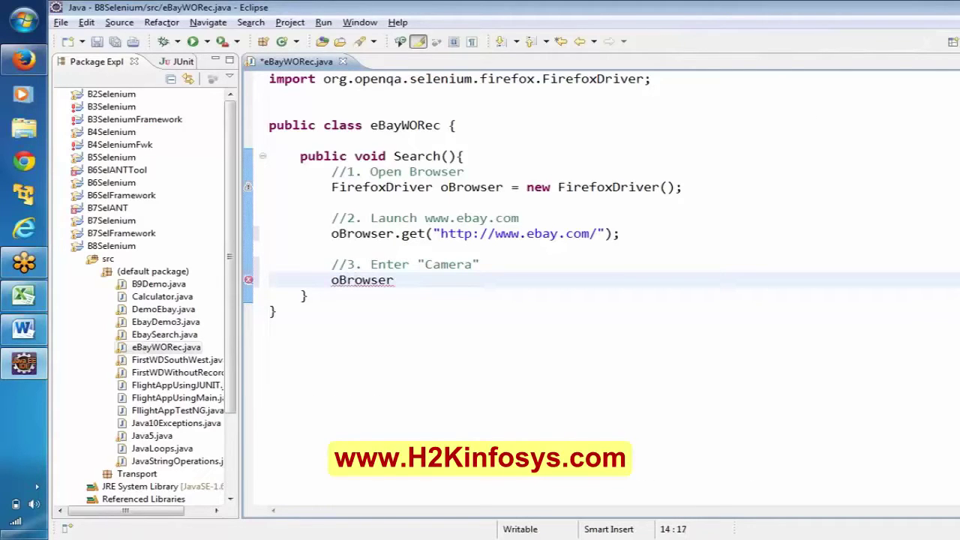
{"action": "type", "text": ".findel"}
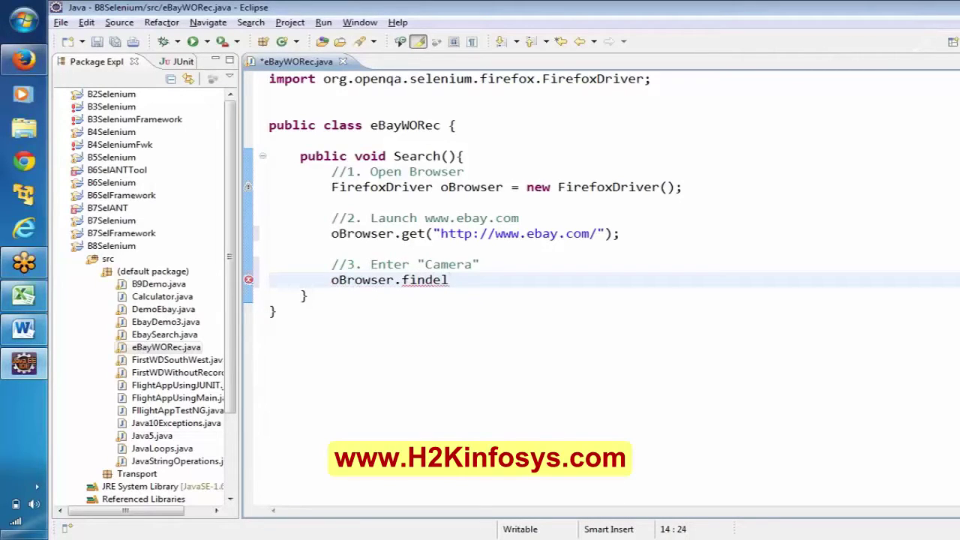
{"action": "key", "text": "ctrl+space"}
{"action": "key", "text": "Return"}
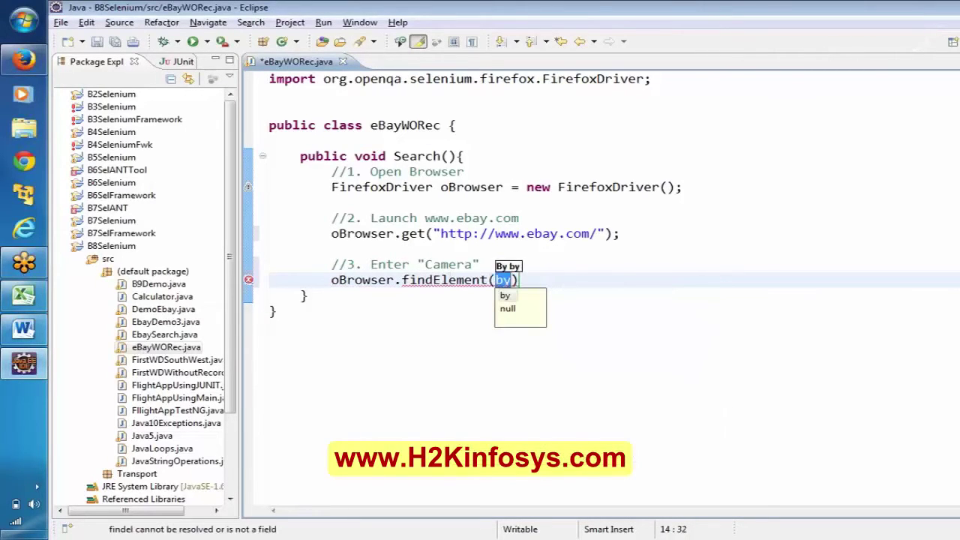
{"action": "type", "text": "By."}
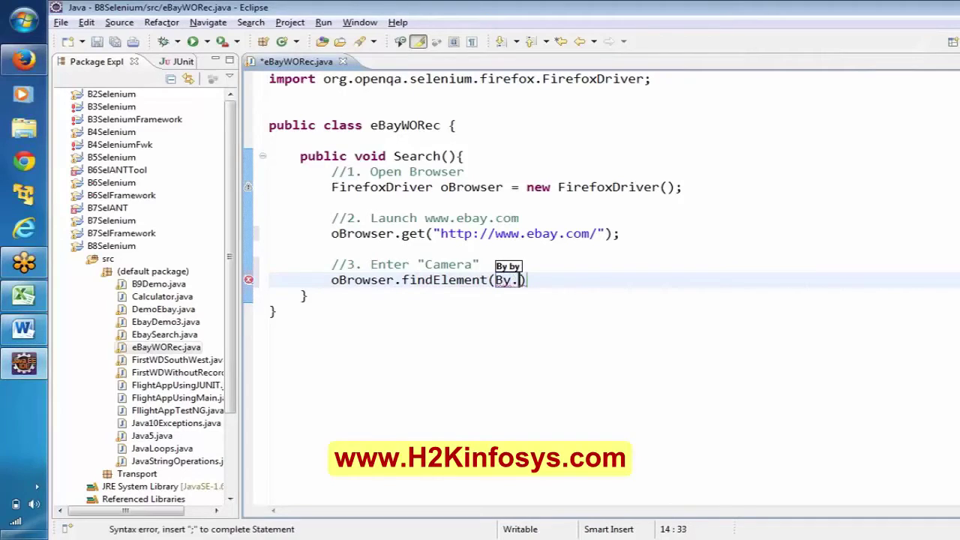
{"action": "type", "text": "i"}
{"action": "key", "text": "Return"}
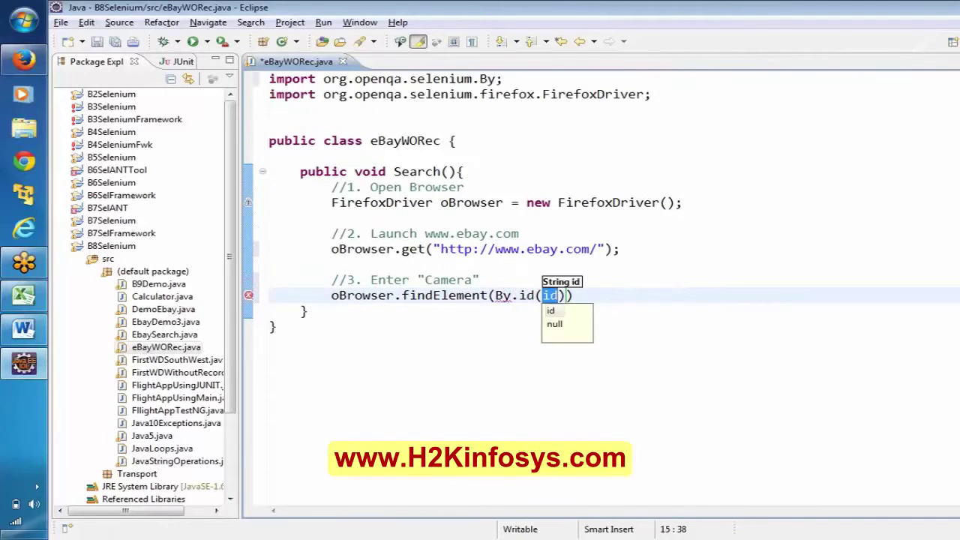
{"action": "type", "text": "\"gh-ac\""}
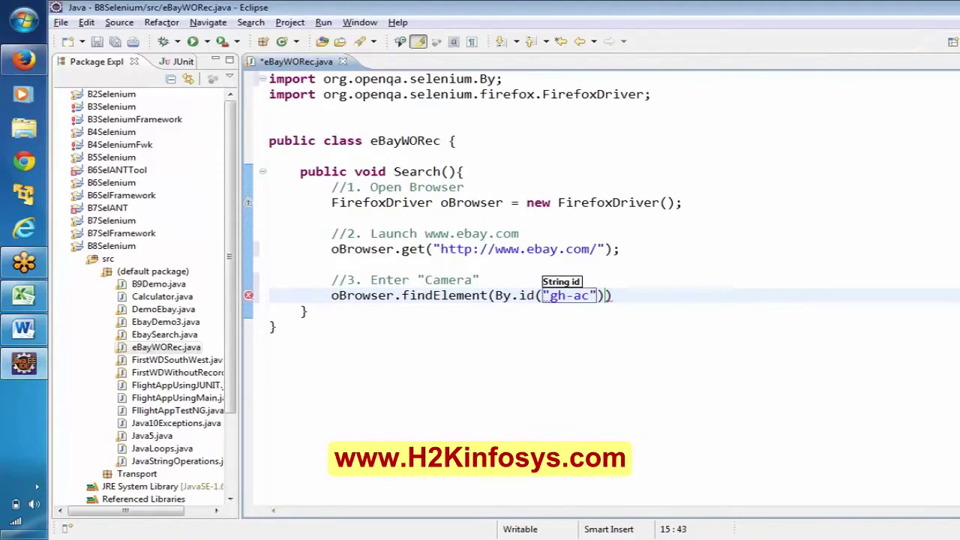
Step: Append a clear() call to the findElement expression and end the statement with a semicolon
{"action": "key", "text": "End"}
{"action": "key", "text": "shift+Home"}
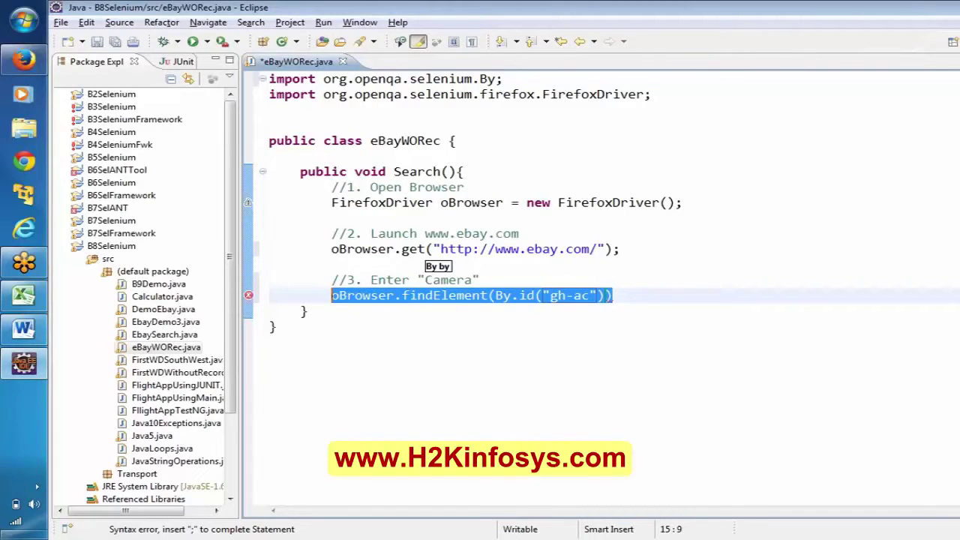
{"action": "left_click", "coordinate": [614, 295]}
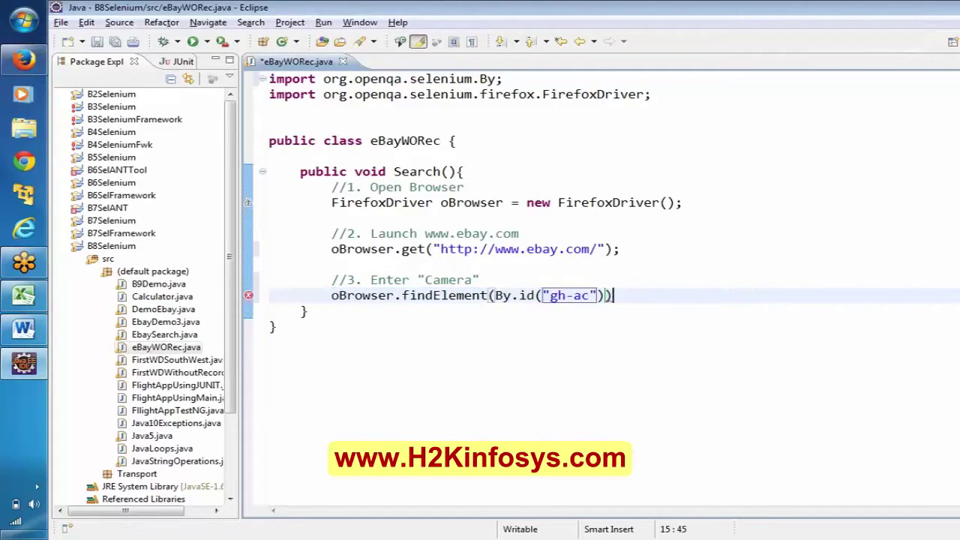
{"action": "type", "text": "."}
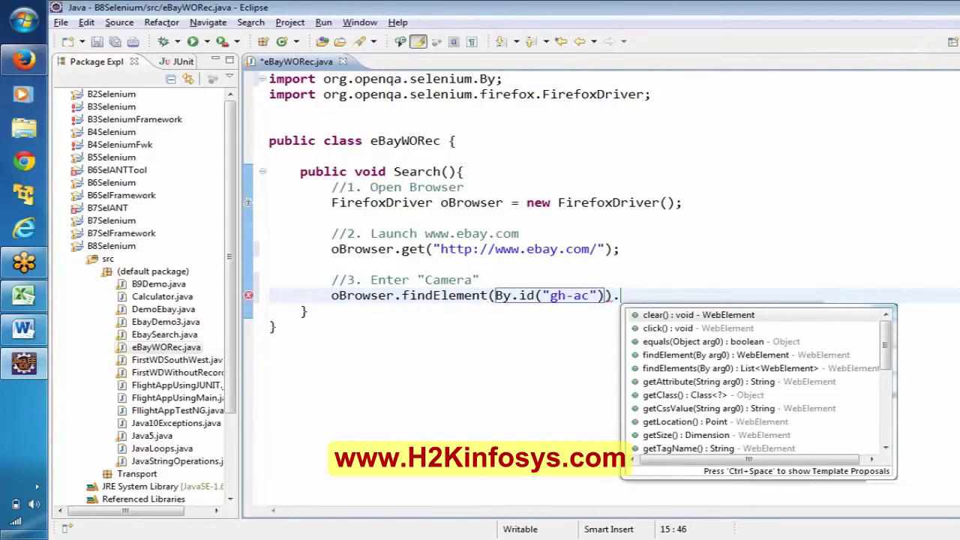
{"action": "type", "text": "cle"}
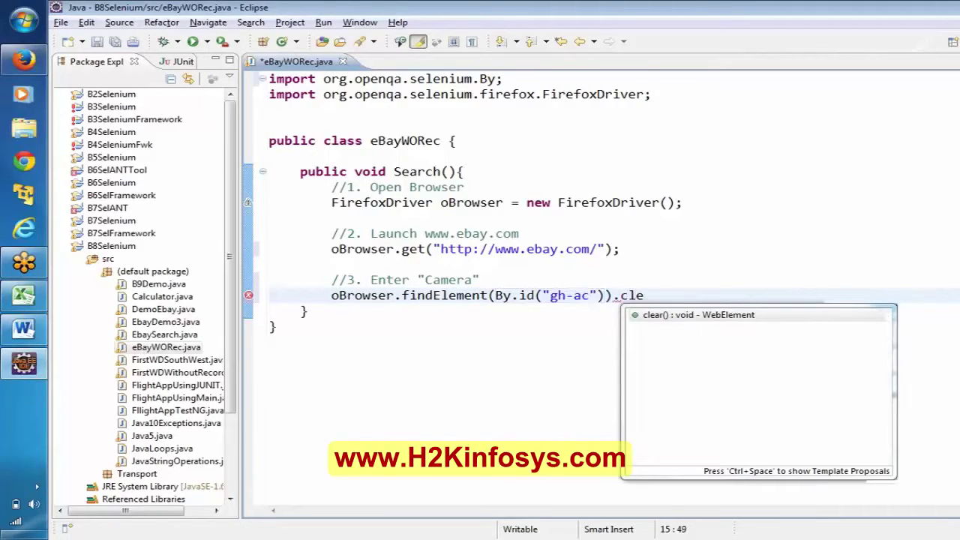
{"action": "key", "text": "Return"}
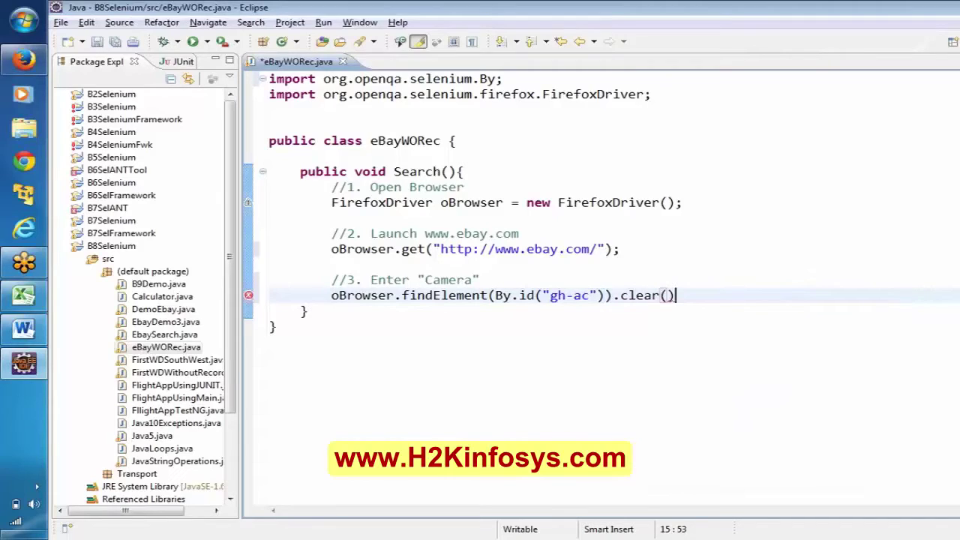
{"action": "type", "text": ";"}
Step: Duplicate the clear() statement onto a new line directly below it
{"action": "key", "text": "shift+Home"}
{"action": "key", "text": "ctrl+c"}
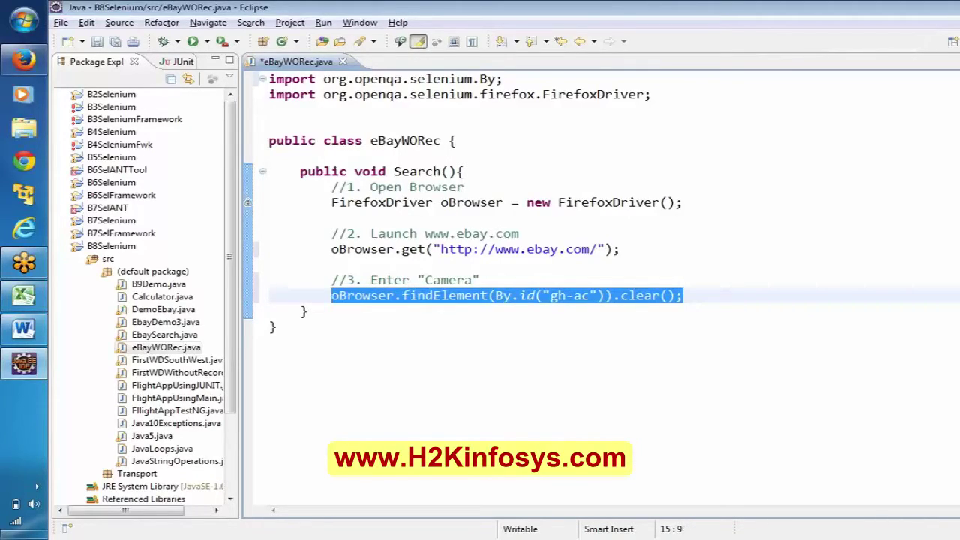
{"action": "key", "text": "End"}
{"action": "key", "text": "Return"}
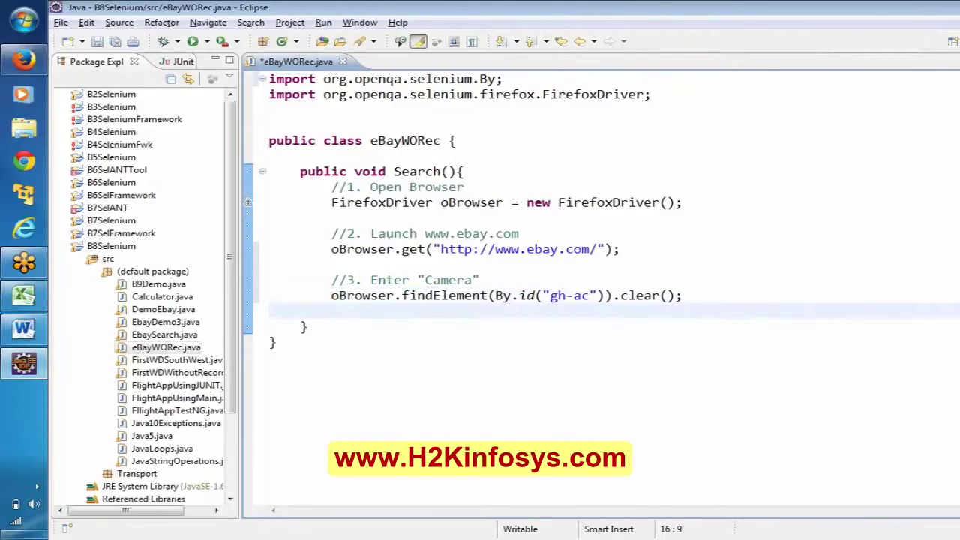
{"action": "key", "text": "ctrl+v"}
Step: Replace clear(); in the duplicated line with sendKeys("Camera"); and add blank lines below it
{"action": "key", "text": "shift+Left"}
{"action": "key", "text": "shift+Left"}
{"action": "key", "text": "shift+Left"}
{"action": "key", "text": "shift+Left"}
{"action": "key", "text": "shift+Left"}
{"action": "key", "text": "shift+Left"}
{"action": "key", "text": "shift+Left"}
{"action": "key", "text": "shift+Left"}
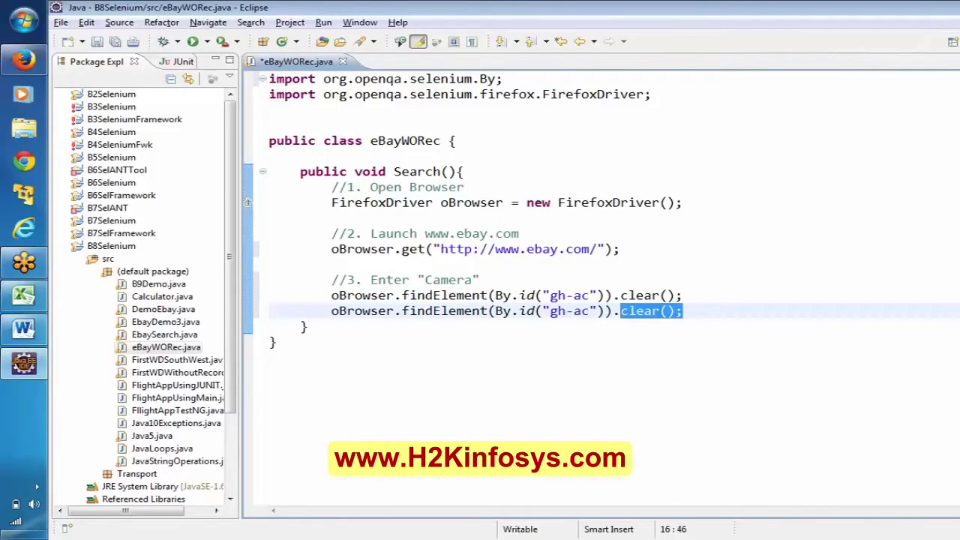
{"action": "type", "text": "send"}
{"action": "key", "text": "ctrl+space"}
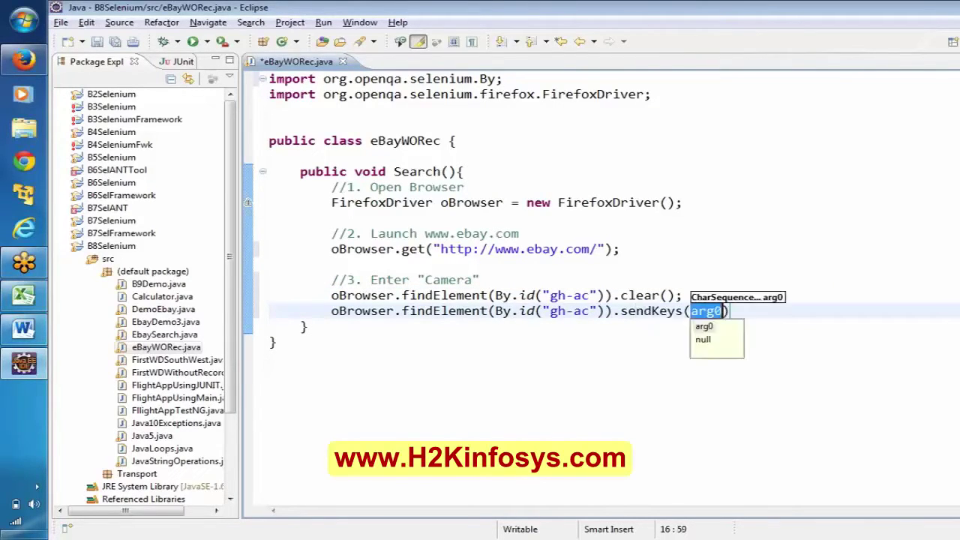
{"action": "type", "text": "\"\""}
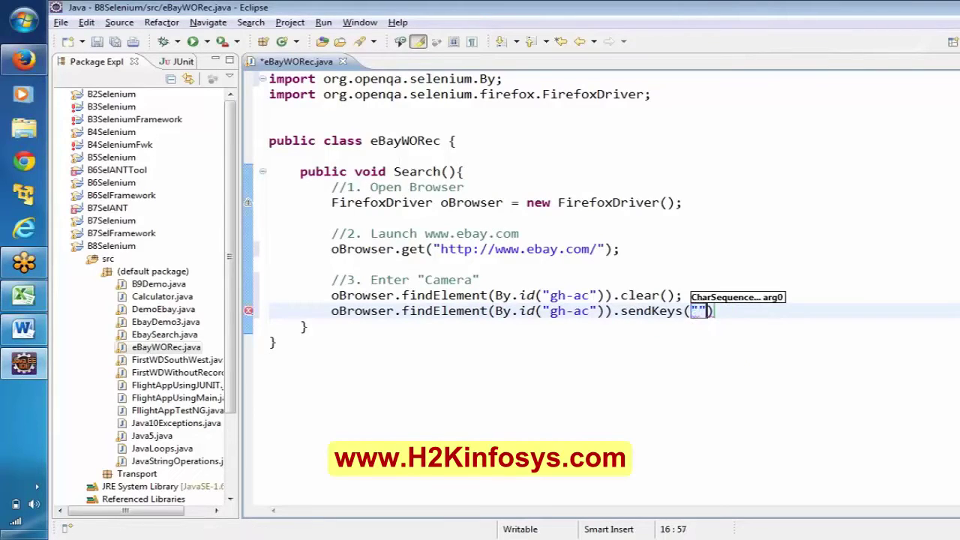
{"action": "key", "text": "End"}
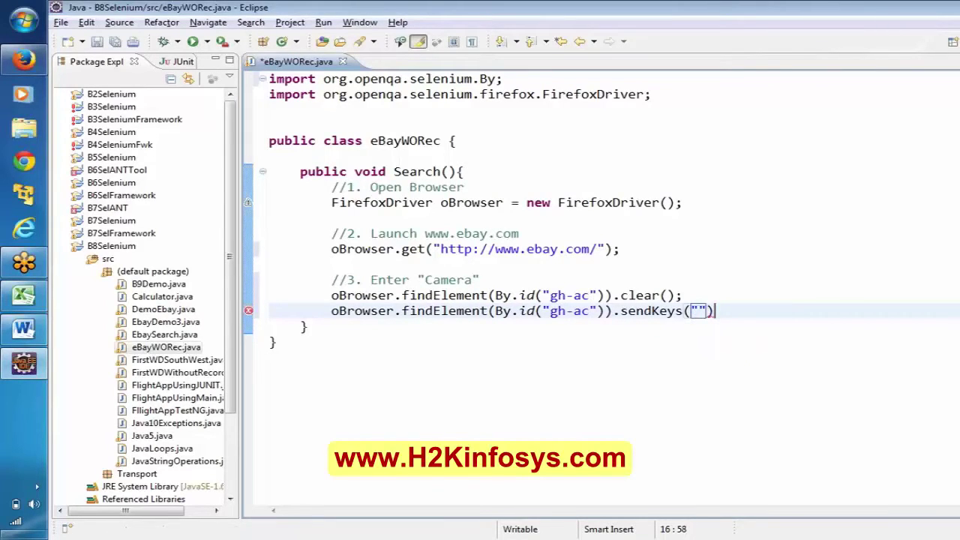
{"action": "type", "text": ";"}
{"action": "key", "text": "Left"}
{"action": "key", "text": "Left"}
{"action": "type", "text": "Camera"}
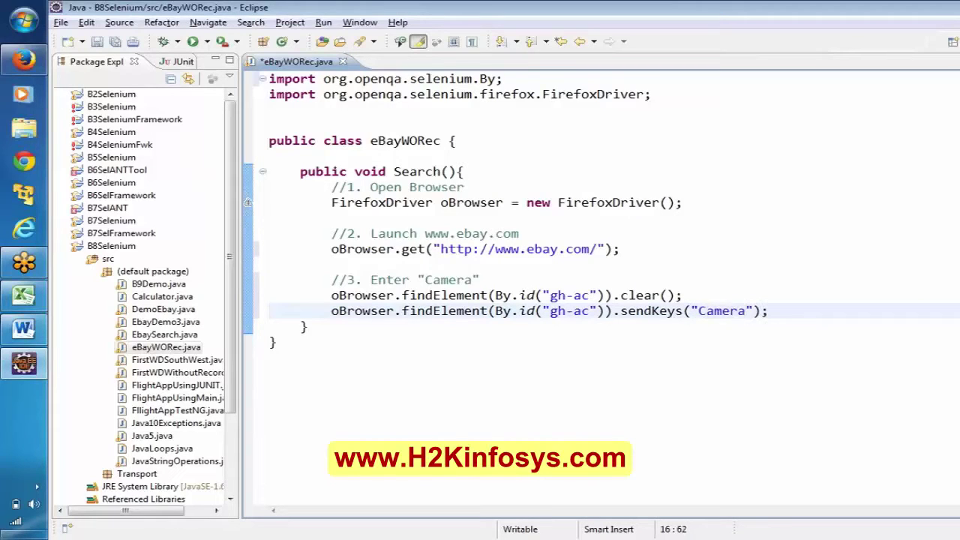
{"action": "key", "text": "End"}
{"action": "key", "text": "Return"}
{"action": "key", "text": "Return"}
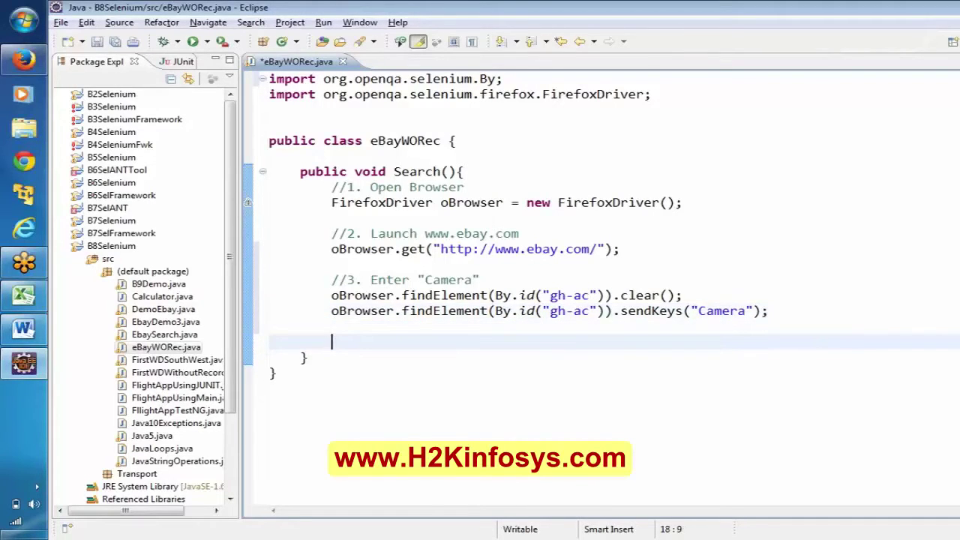
Step: Inspect eBay's Search button with Firebug in Firefox, then return to Eclipse and add the comment "//Click on Search button" below the sendKeys line
{"action": "key", "text": "alt+Tab"}
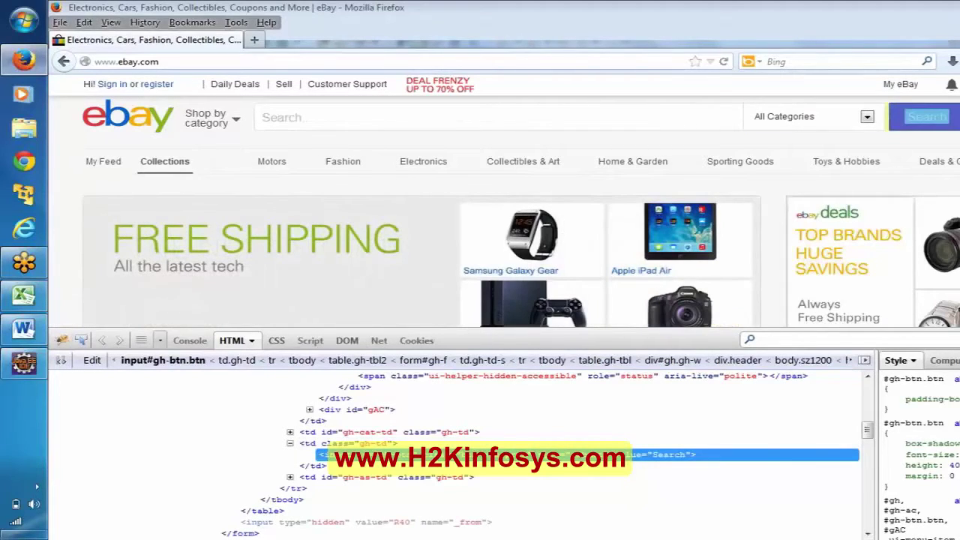
{"action": "key", "text": "alt+Tab"}
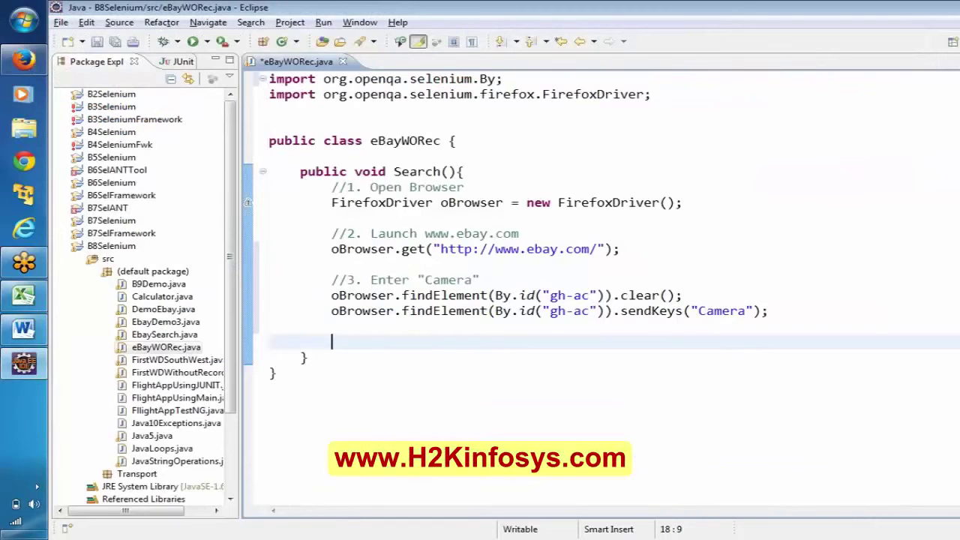
{"action": "type", "text": "//Cli"}
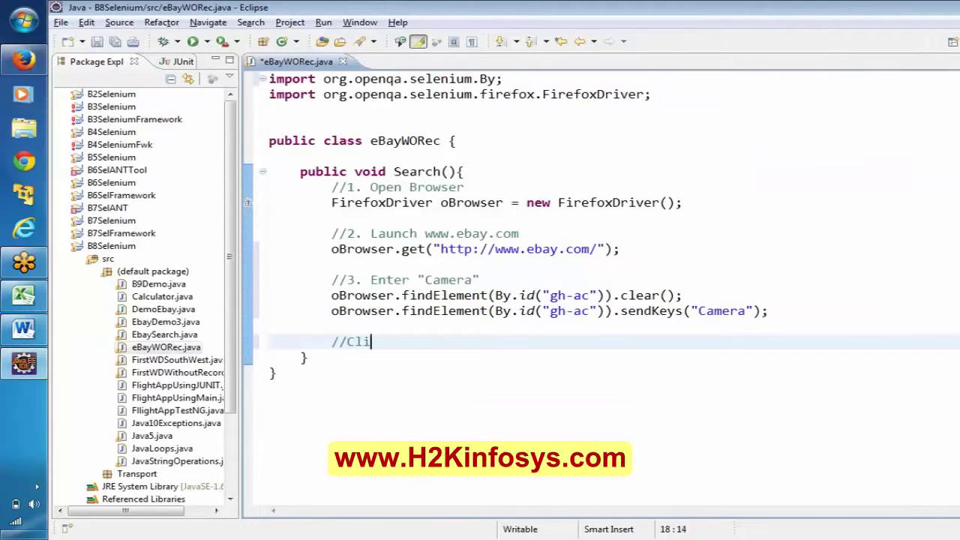
{"action": "type", "text": "ck on Se"}
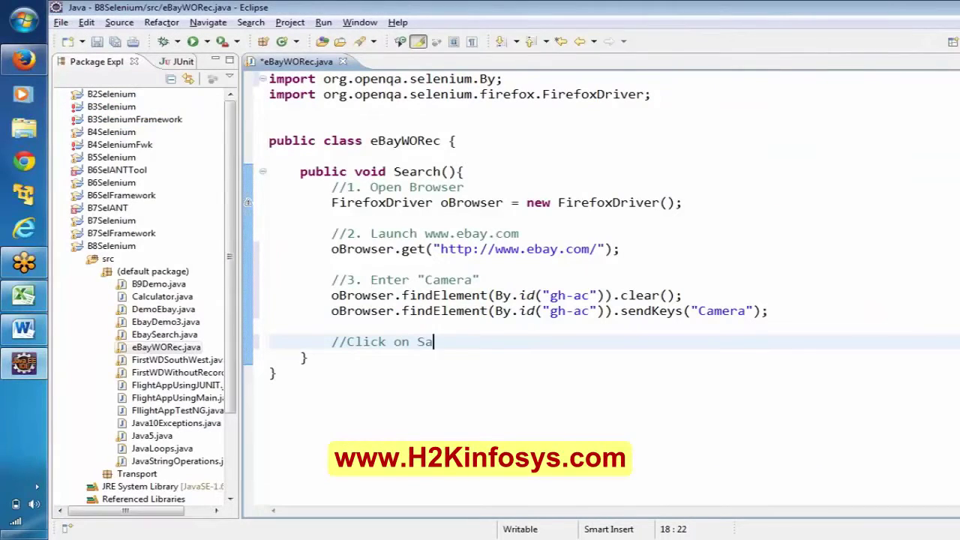
{"action": "type", "text": "arch button"}
{"action": "key", "text": "Return"}
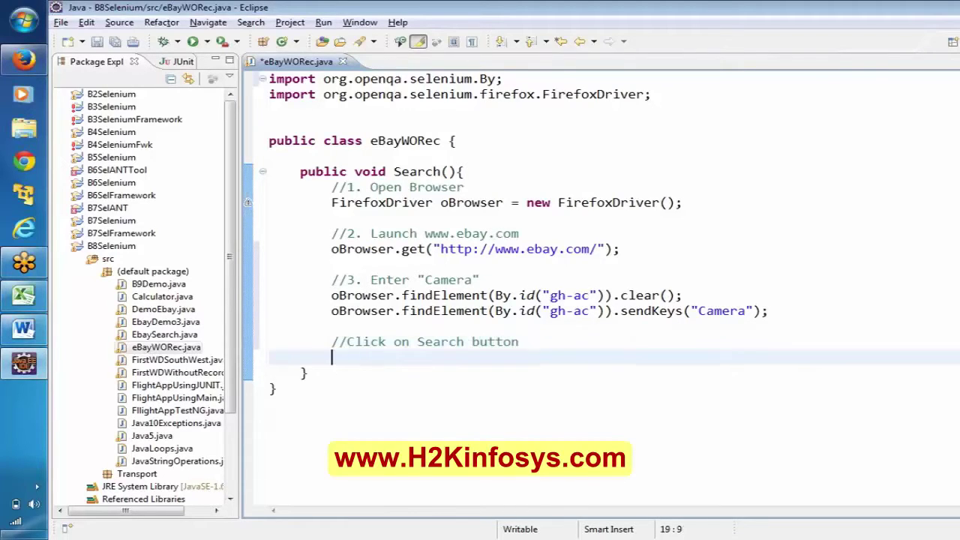
Step: Below the Search button comment, start a statement with oBrowser.findElement(By.id("gh-btn"))
{"action": "type", "text": "oB"}
{"action": "key", "text": "ctrl+space"}
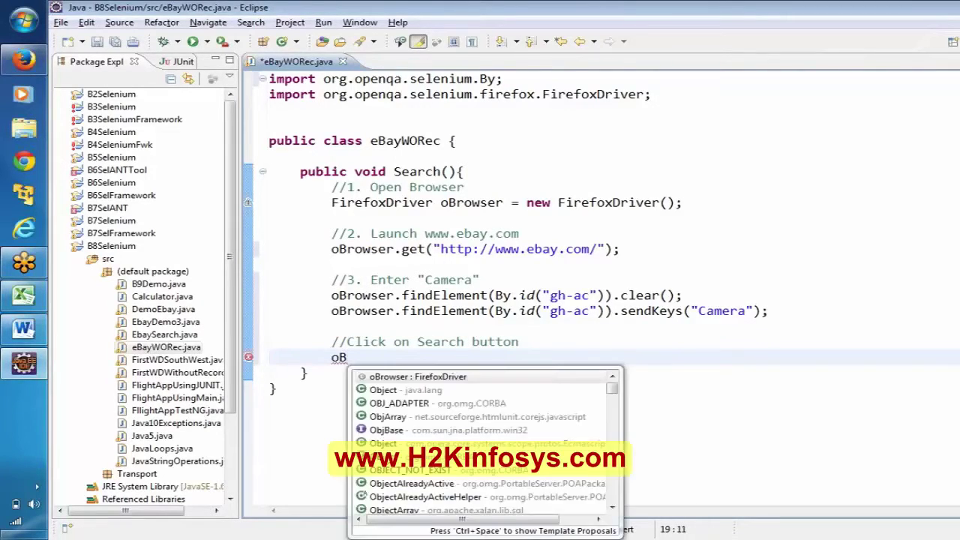
{"action": "key", "text": "Return"}
{"action": "type", "text": ".fin"}
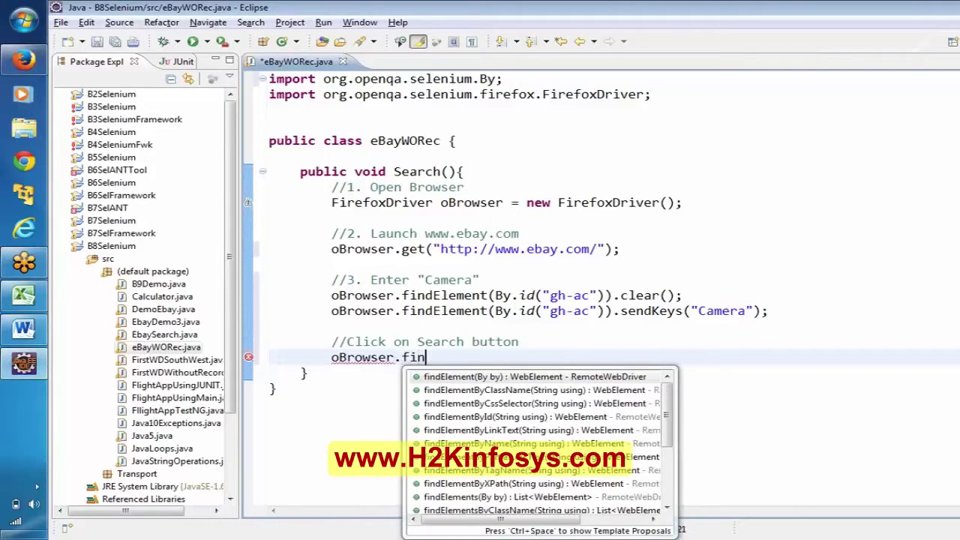
{"action": "key", "text": "Return"}
{"action": "type", "text": "By.i)"}
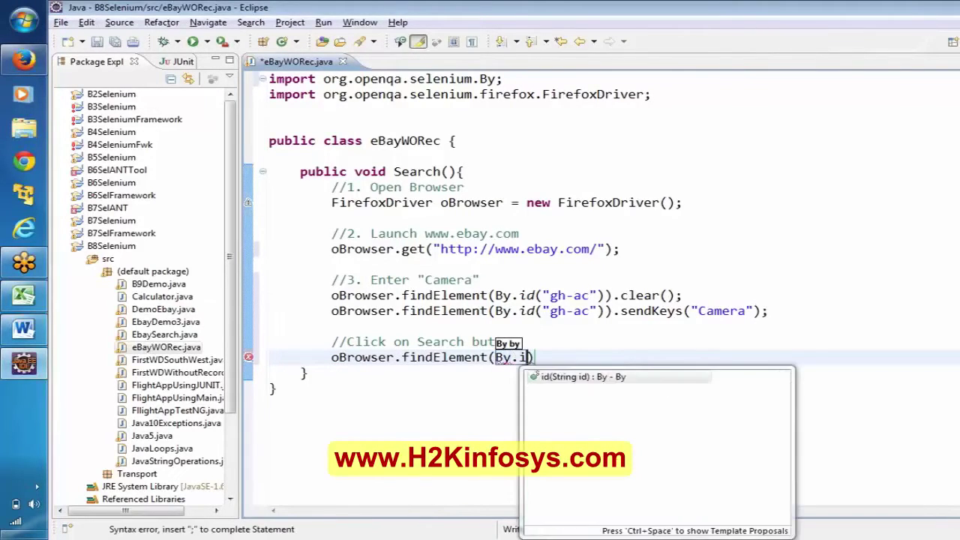
{"action": "key", "text": "Return"}
{"action": "type", "text": "\"gh-btn\""}
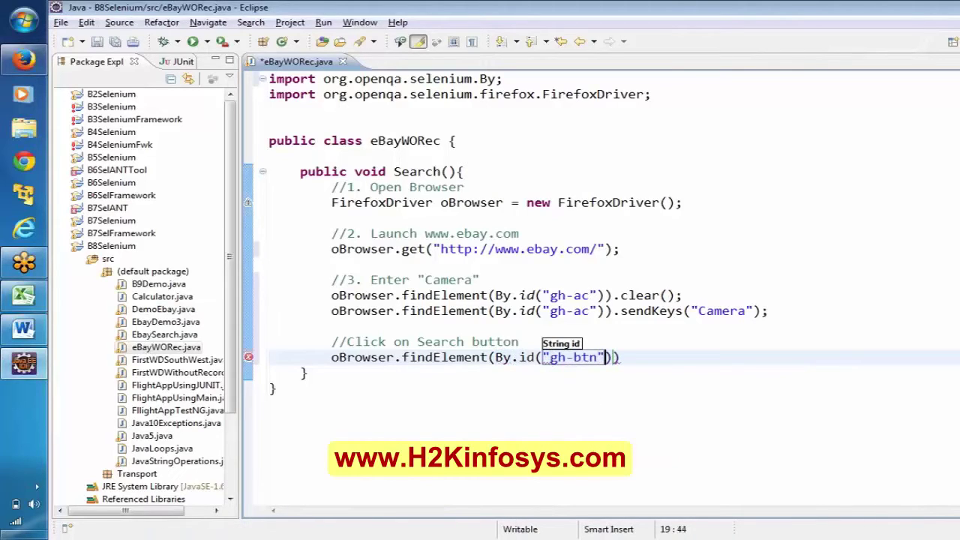
Step: Append a click() call to the "gh-btn" expression and end the statement with a semicolon
{"action": "key", "text": "End"}
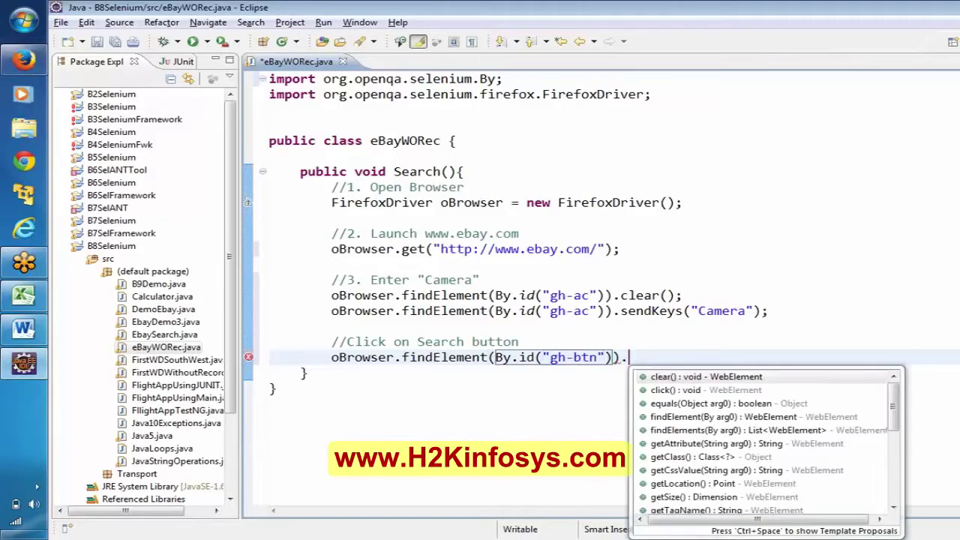
{"action": "type", "text": ".cl"}
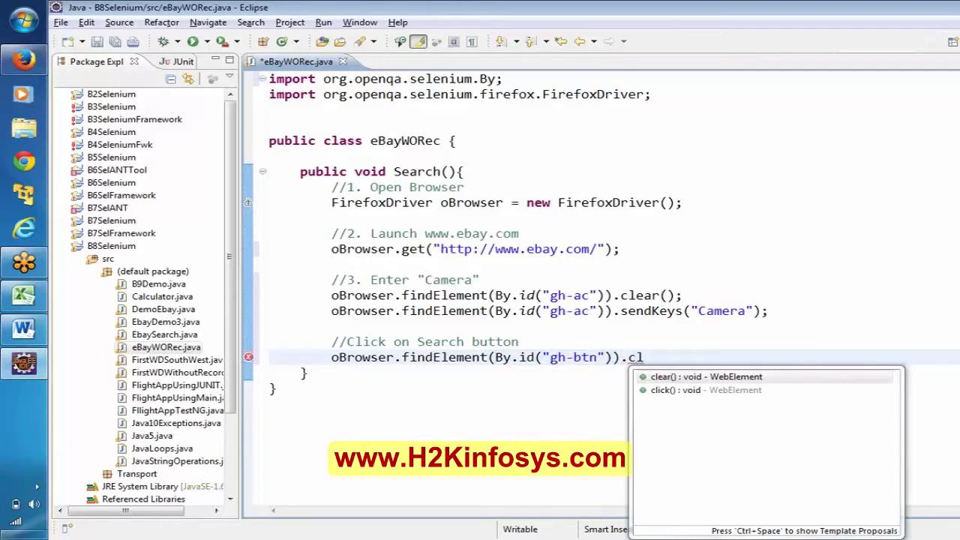
{"action": "key", "text": "Down"}
{"action": "key", "text": "Return"}
{"action": "type", "text": ";"}
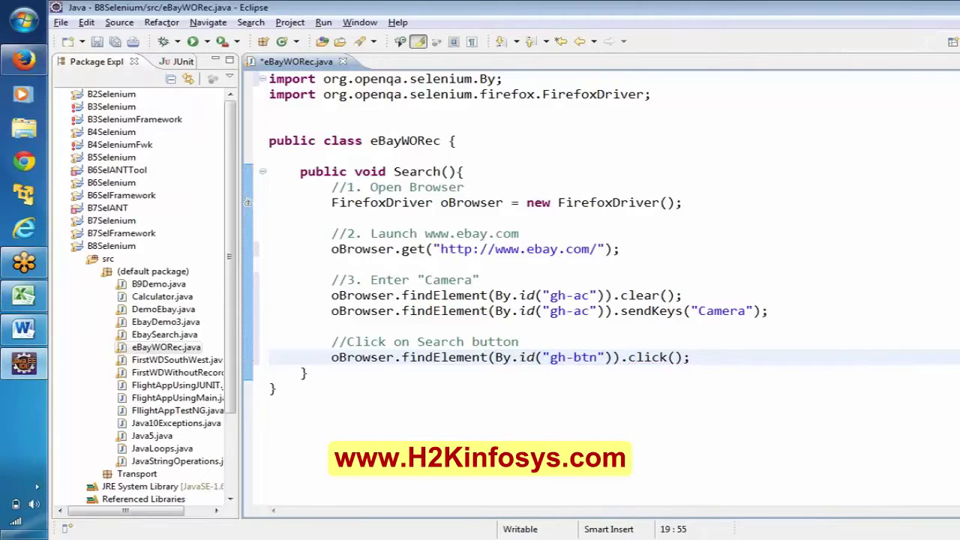
Step: Switch to Firefox and search eBay for "Camera"
{"action": "key", "text": "alt+Tab"}
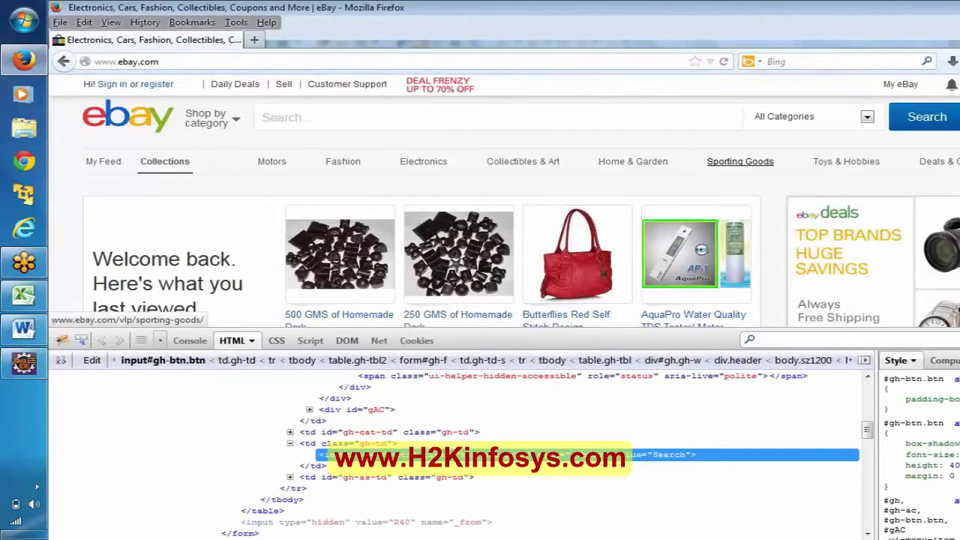
{"action": "left_click", "coordinate": [270, 117]}
{"action": "type", "text": "Camera"}
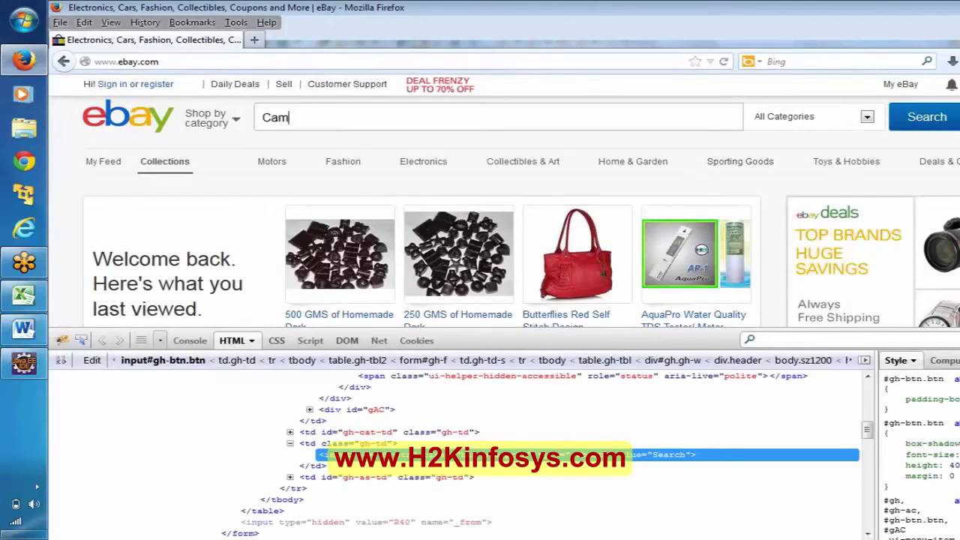
{"action": "left_click", "coordinate": [932, 119]}
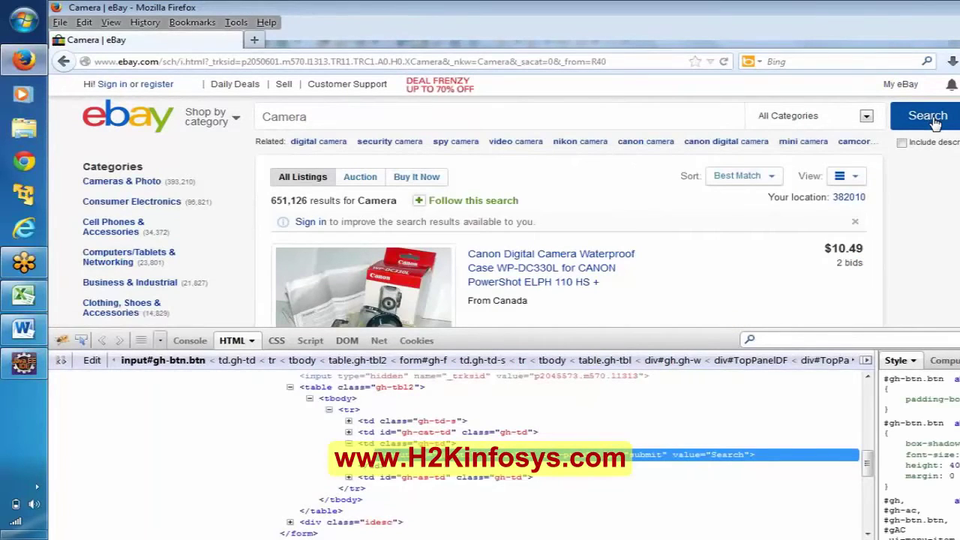
Step: Inspect eBay's Daily Deals link with Firebug and select its link text in the HTML
{"action": "left_click", "coordinate": [235, 84]}
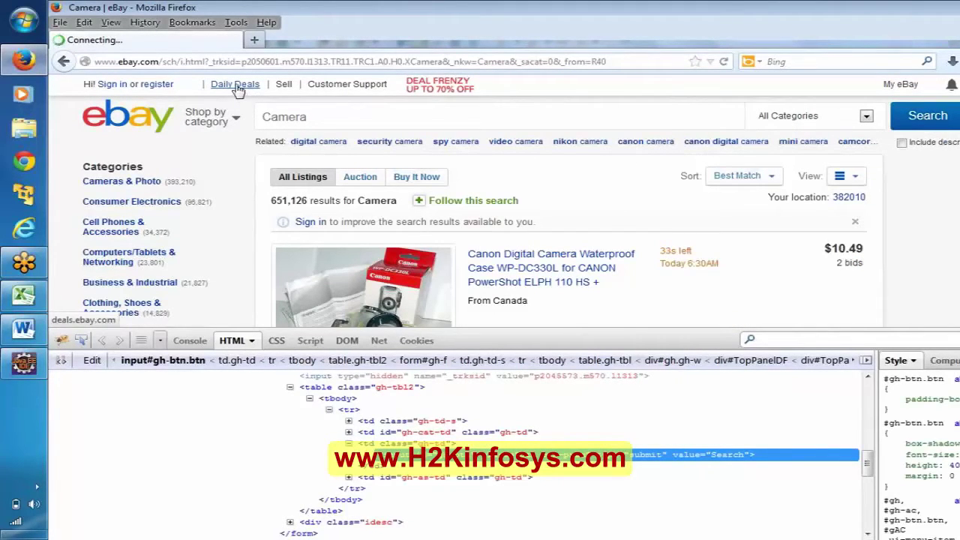
{"action": "left_click", "coordinate": [81, 340]}
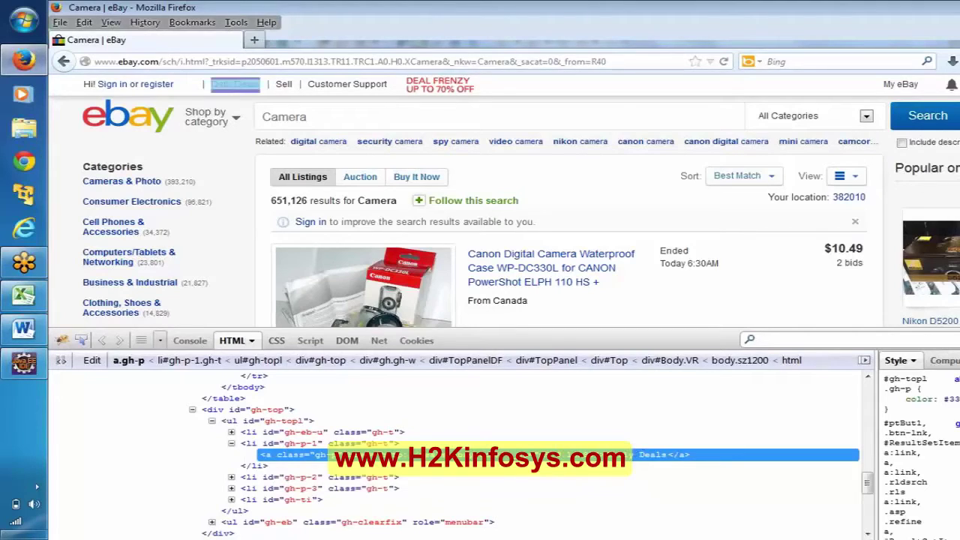
{"action": "double_click", "coordinate": [649, 455]}
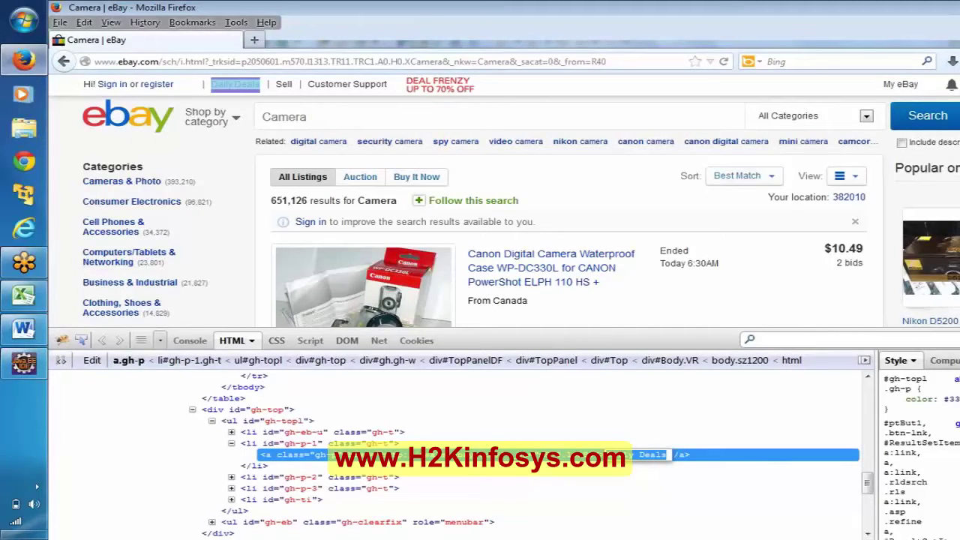
Step: Return to Eclipse and add the comment "//Click on Daily Deals" after a blank line below the click() statement
{"action": "key", "text": "alt+Tab"}
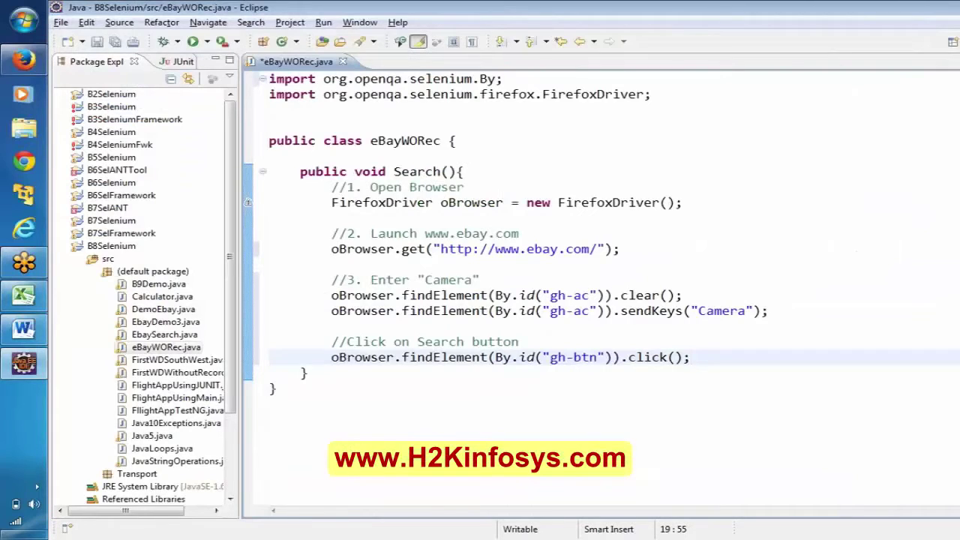
{"action": "key", "text": "Return"}
{"action": "key", "text": "Return"}
{"action": "type", "text": "//"}
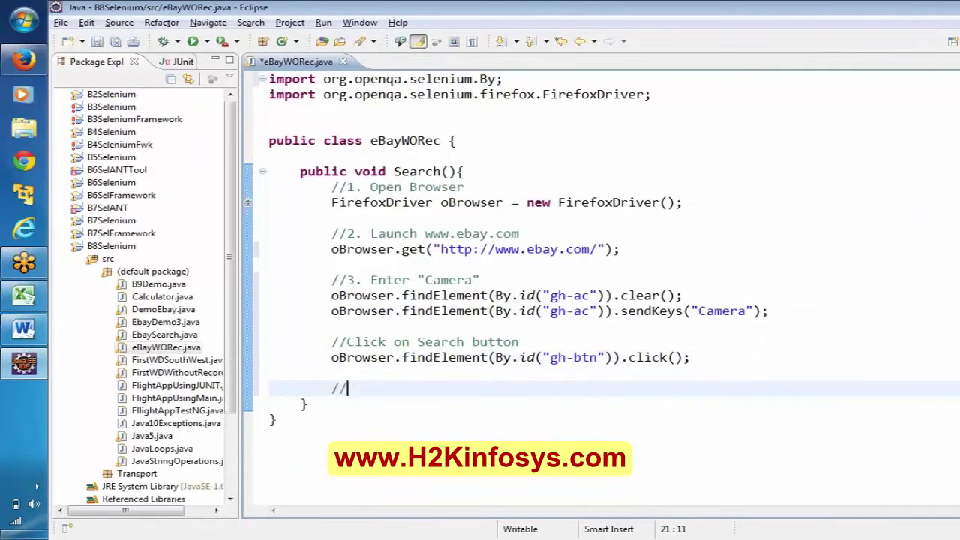
{"action": "type", "text": "Click on Daily D"}
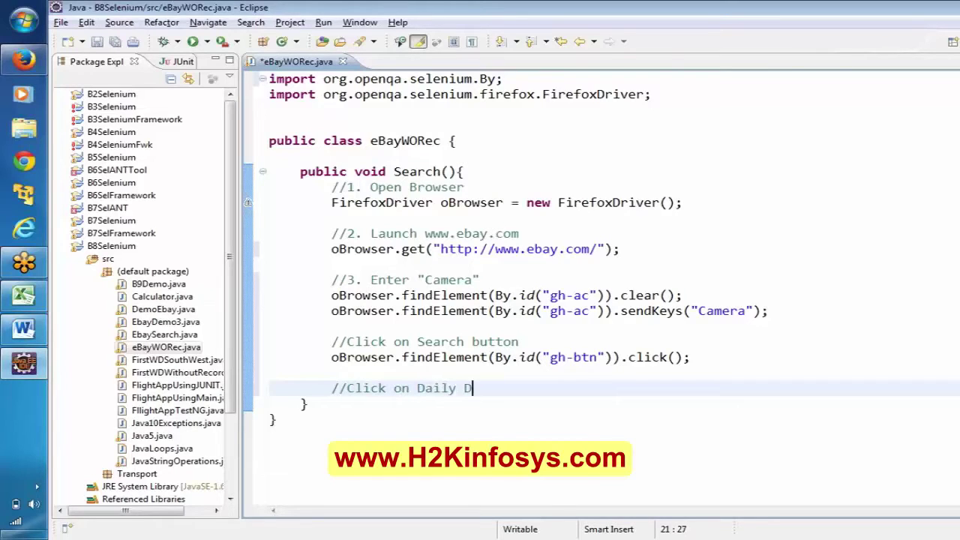
{"action": "type", "text": "eals"}
{"action": "key", "text": "Return"}
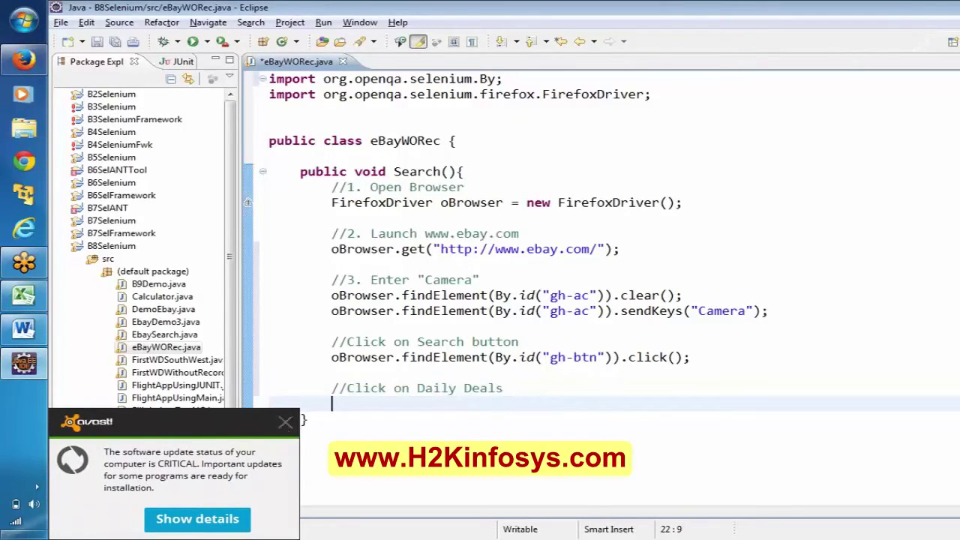
Step: Dismiss the avast notification and write oBrowser.findElement(By.linkText("Daily Deals")) below the Daily Deals comment
{"action": "left_click", "coordinate": [285, 423]}
{"action": "type", "text": "obr"}
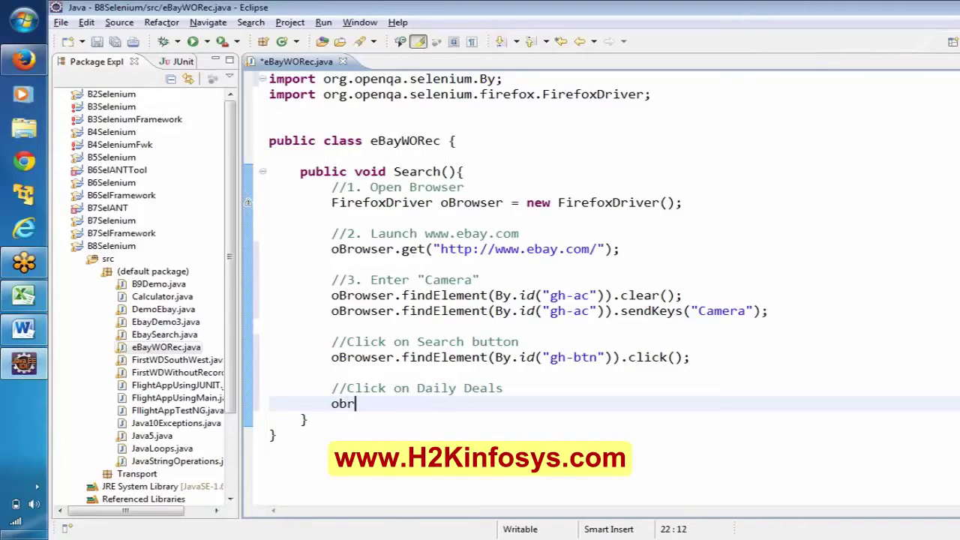
{"action": "key", "text": "ctrl+space"}
{"action": "type", "text": "."}
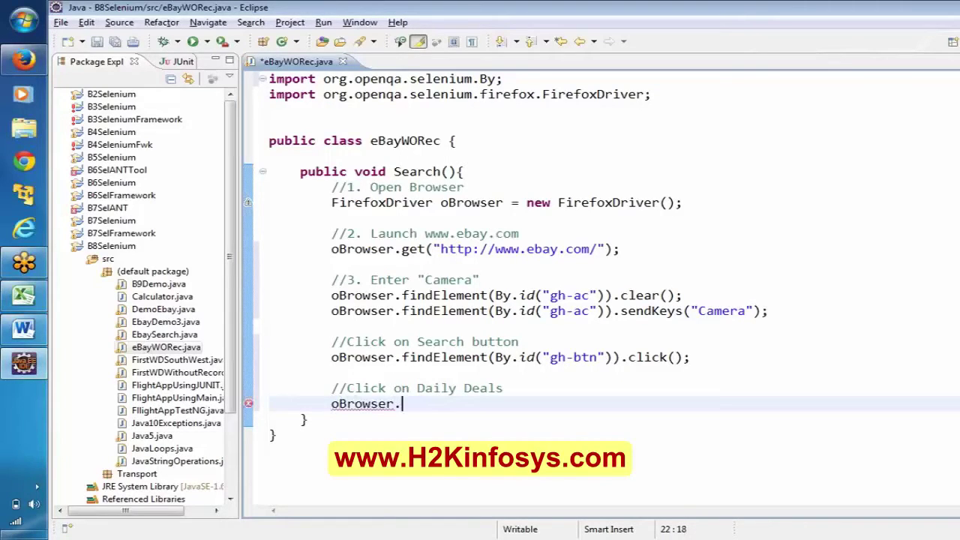
{"action": "type", "text": "fin"}
{"action": "key", "text": "Return"}
{"action": "type", "text": "By"}
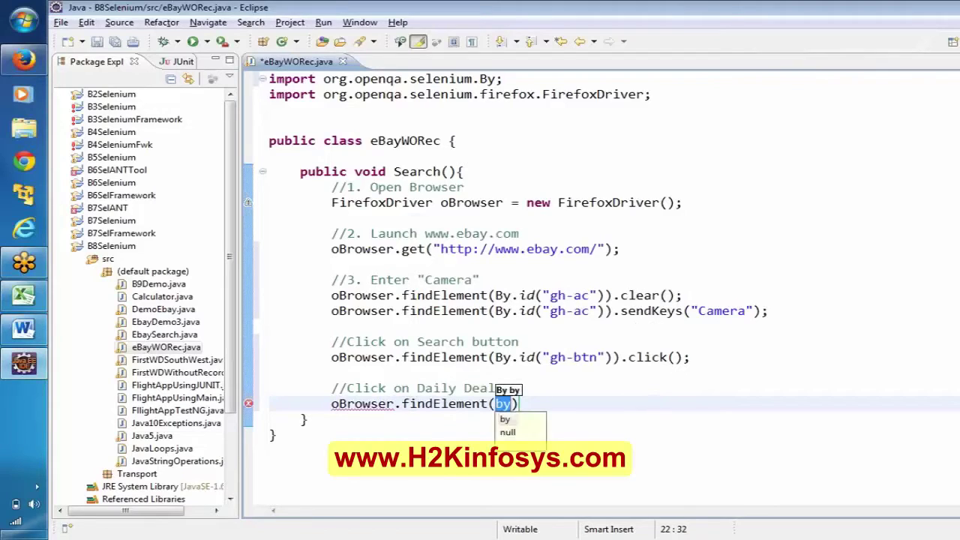
{"action": "type", "text": ".li"}
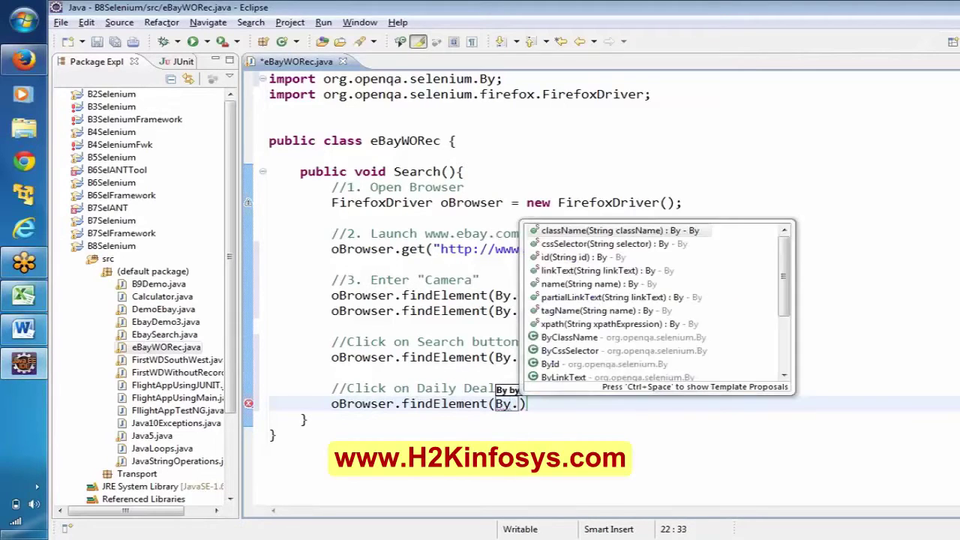
{"action": "key", "text": "Return"}
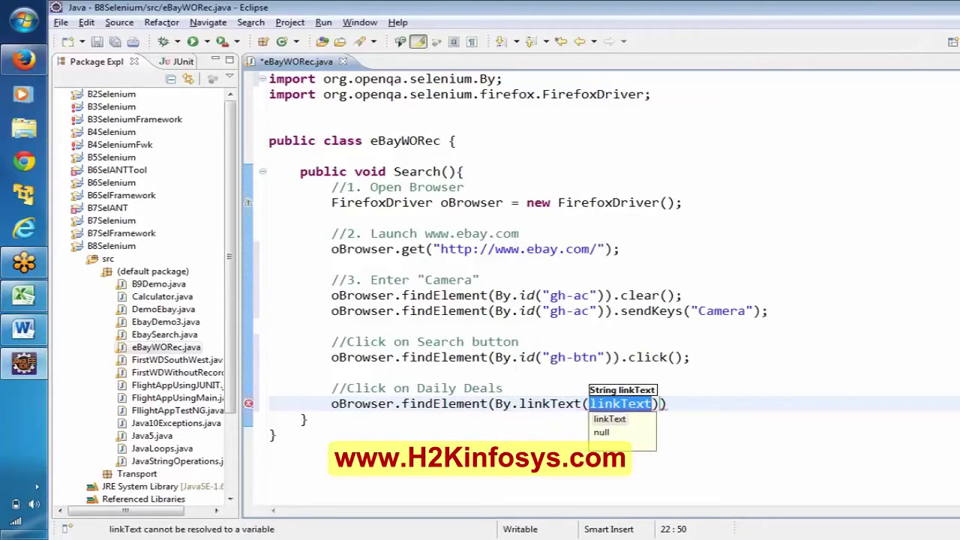
{"action": "type", "text": "\"Daily Deals"}
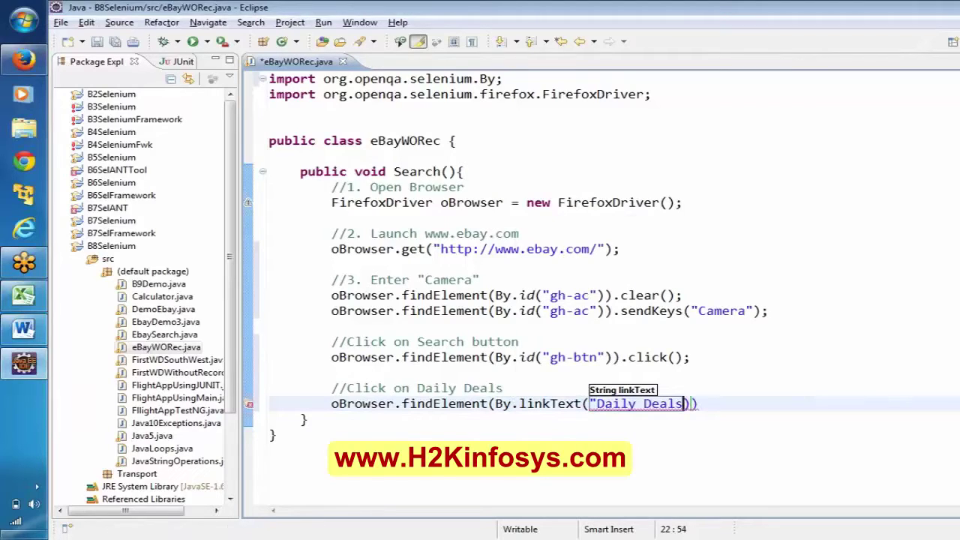
{"action": "type", "text": "\""}
Step: Complete the Daily Deals statement with .click(); and save the class
{"action": "double_click", "coordinate": [550, 404]}
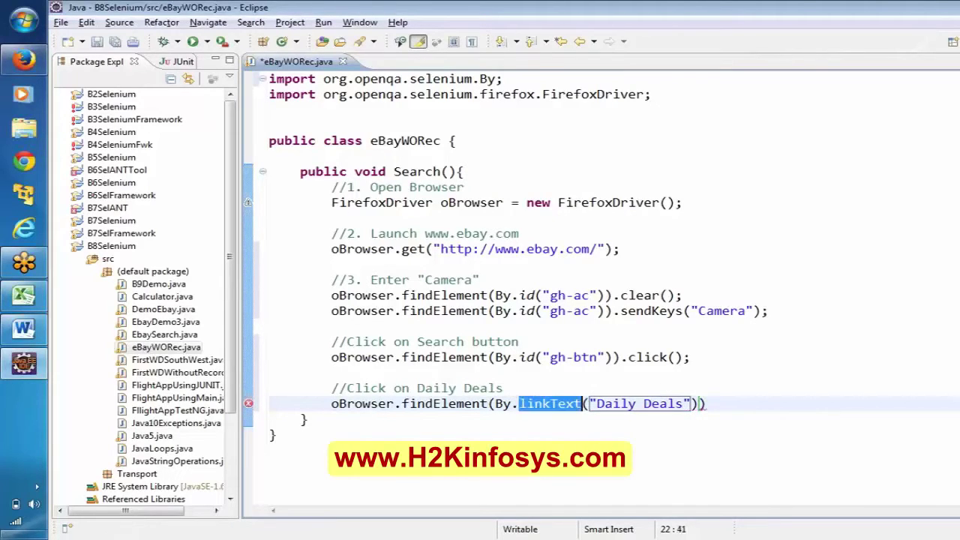
{"action": "left_click", "coordinate": [705, 404]}
{"action": "type", "text": ".click();"}
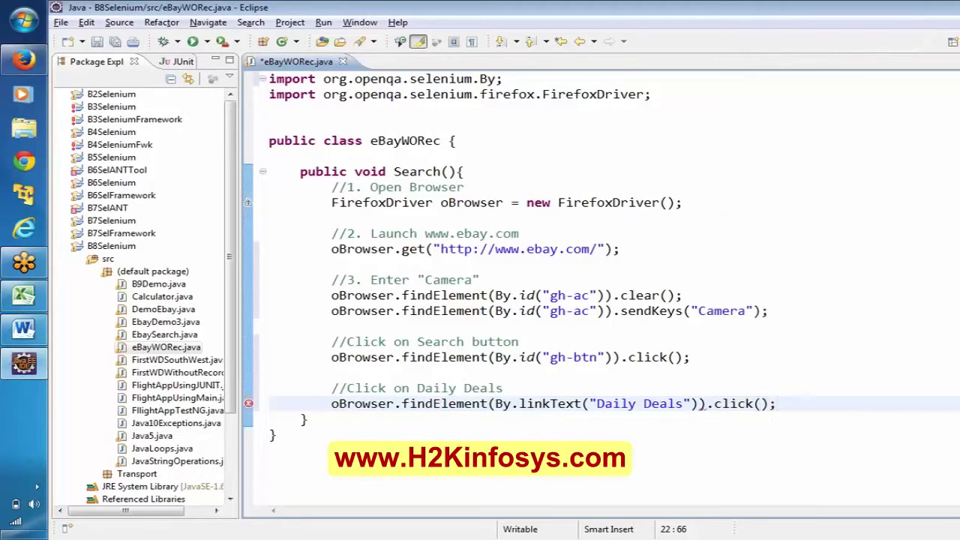
{"action": "key", "text": "ctrl+s"}
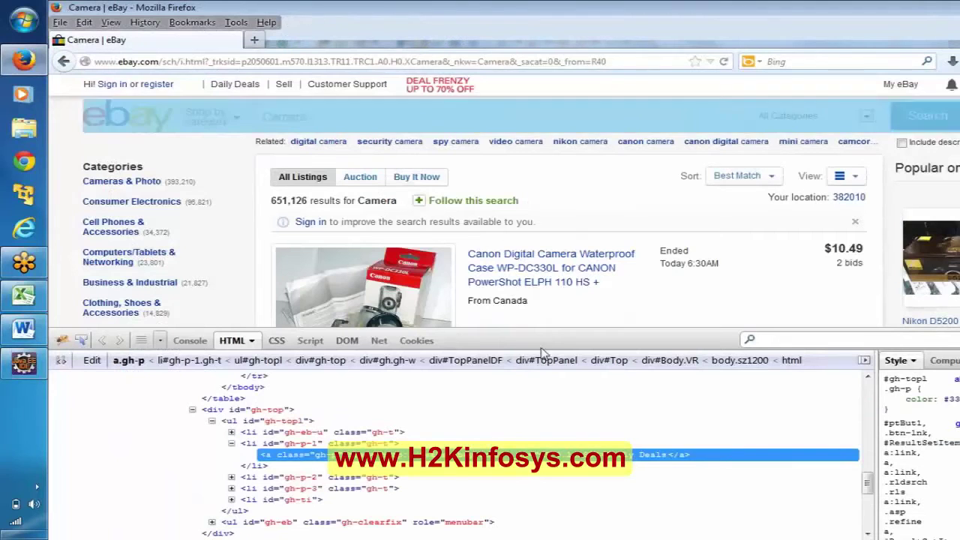
Step: Check the 2nd Example's test steps in the Excel transcript, then return to Eclipse to review the Search() code
{"action": "left_click", "coordinate": [28, 295]}
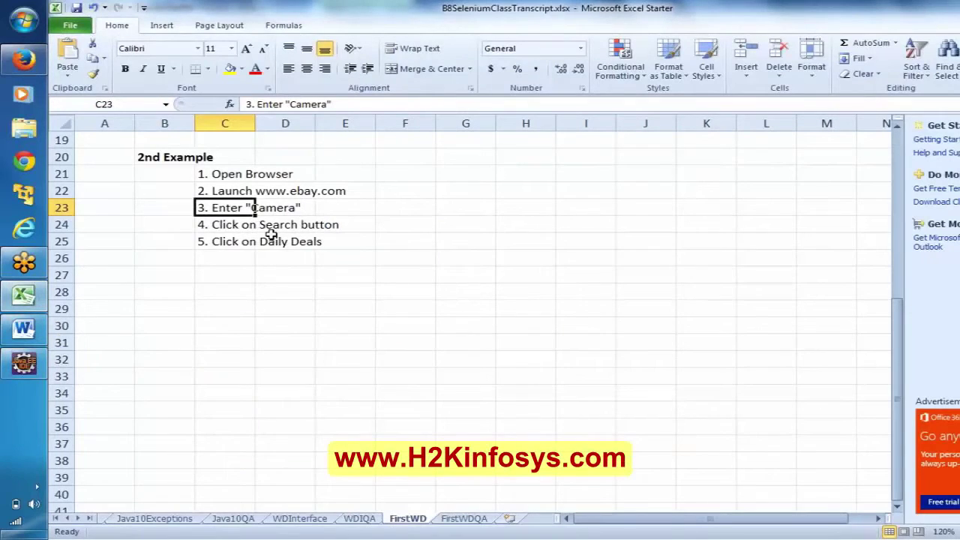
{"action": "left_click", "coordinate": [237, 241]}
{"action": "key", "text": "alt+Tab"}
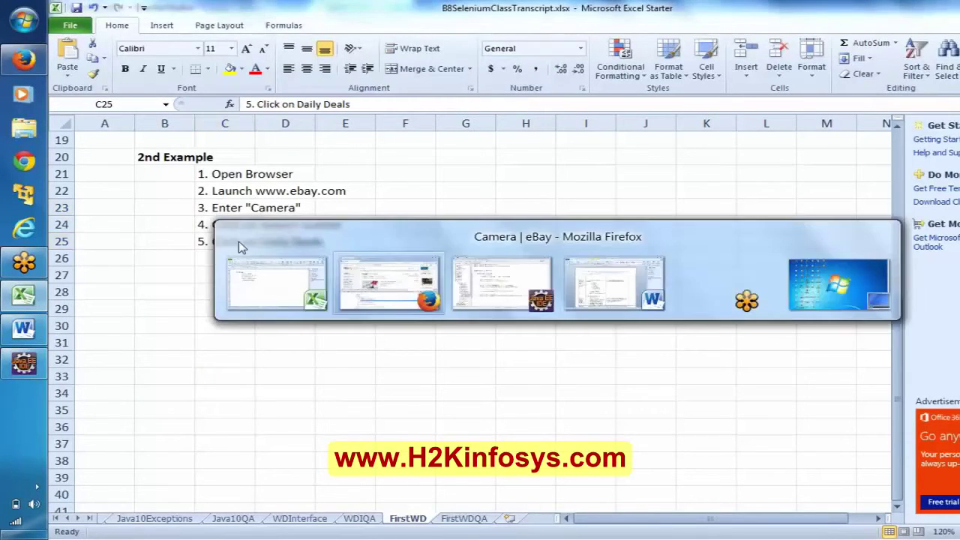
{"action": "left_click", "coordinate": [14, 362]}
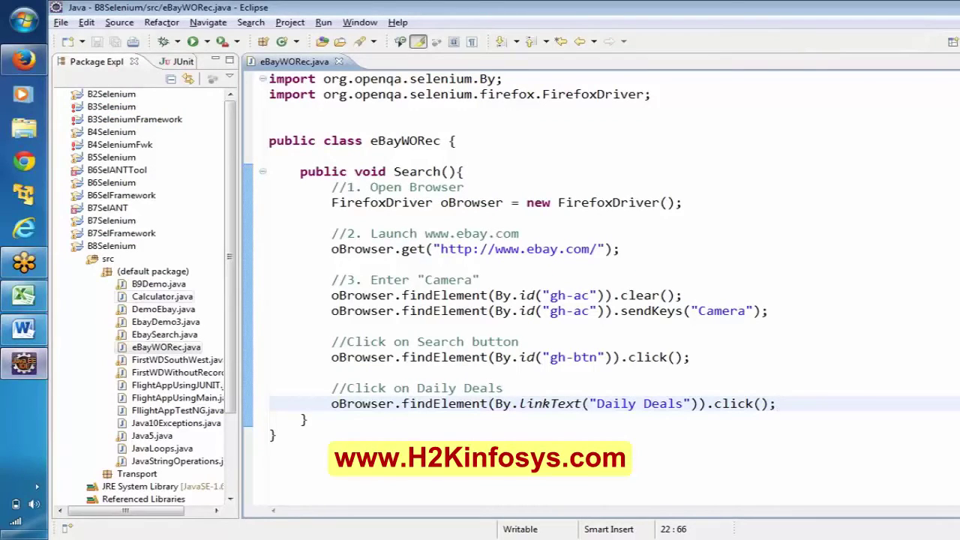
{"action": "left_click", "coordinate": [496, 233]}
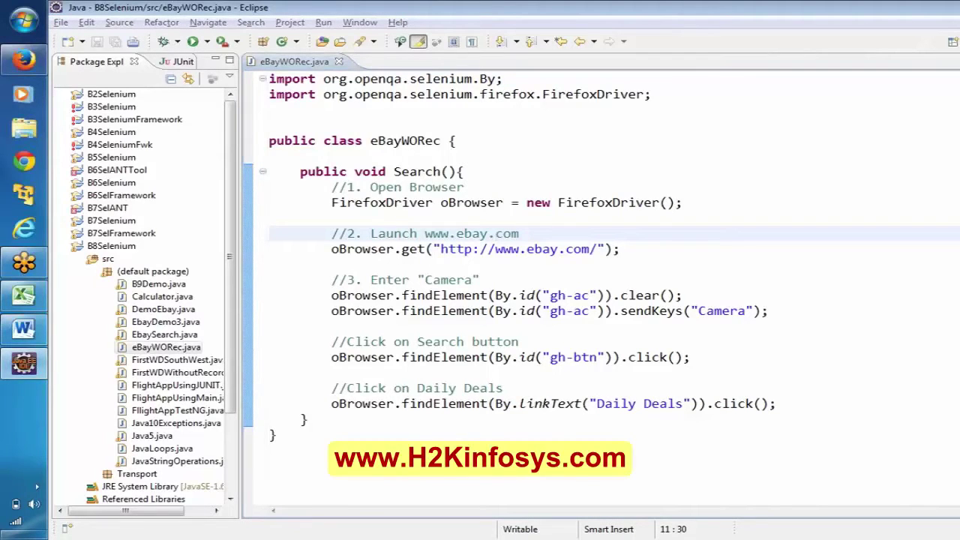
{"action": "left_click", "coordinate": [466, 186]}
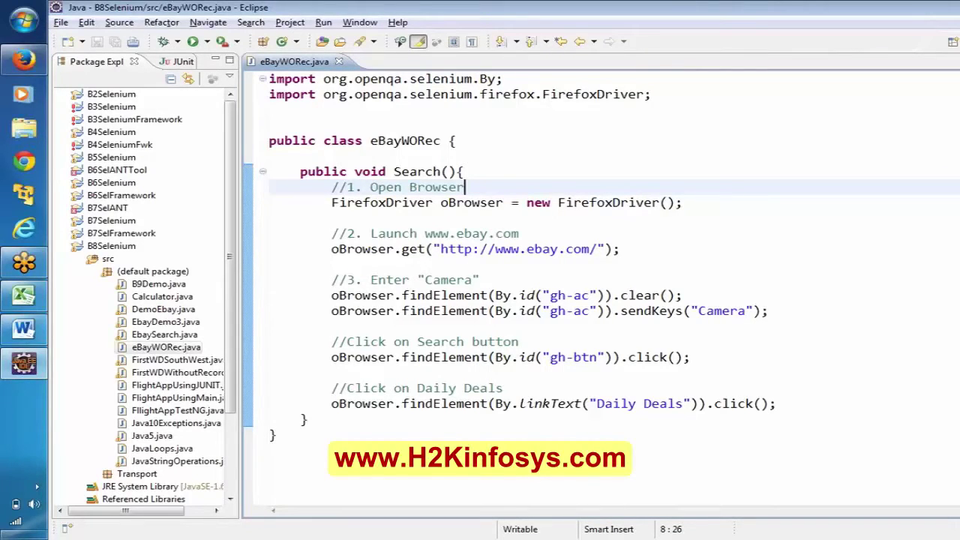
{"action": "left_click", "coordinate": [270, 156]}
{"action": "key", "text": "Return"}
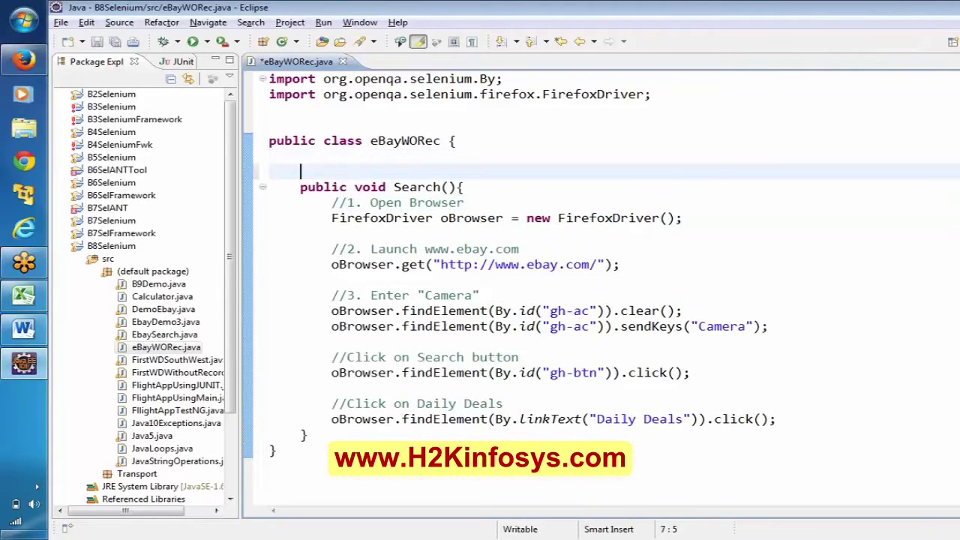
{"action": "type", "text": "@Test"}
{"action": "left_click", "coordinate": [380, 218]}
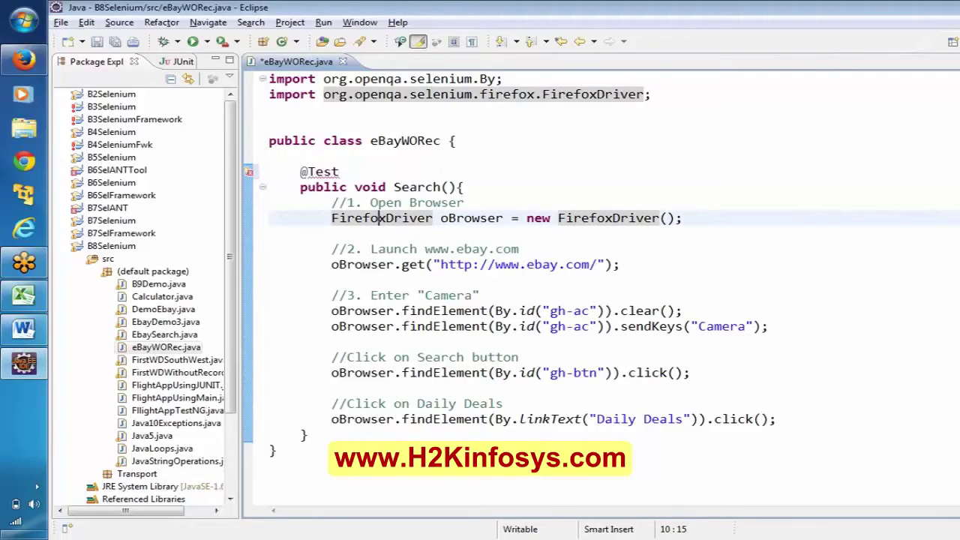
{"action": "mouse_move", "coordinate": [324, 172]}
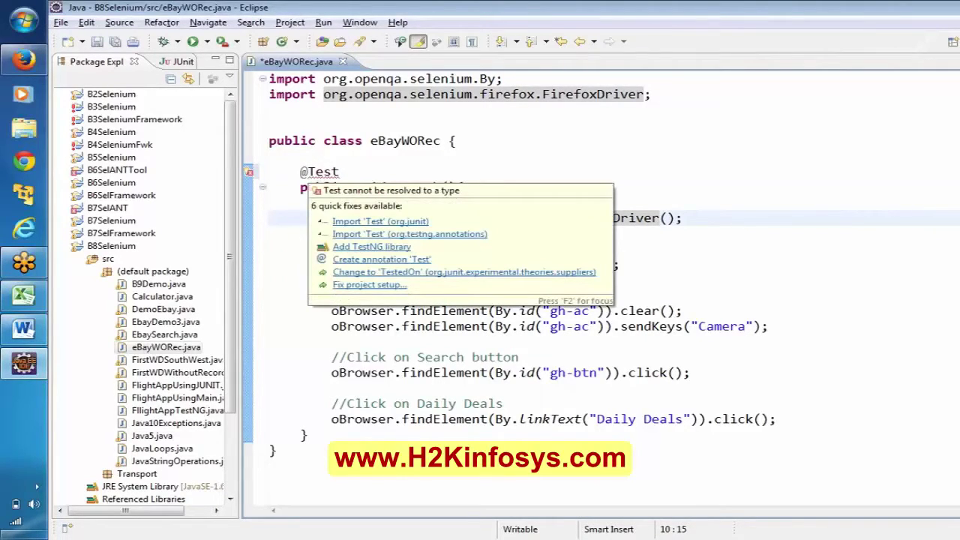
{"action": "left_click", "coordinate": [398, 221]}
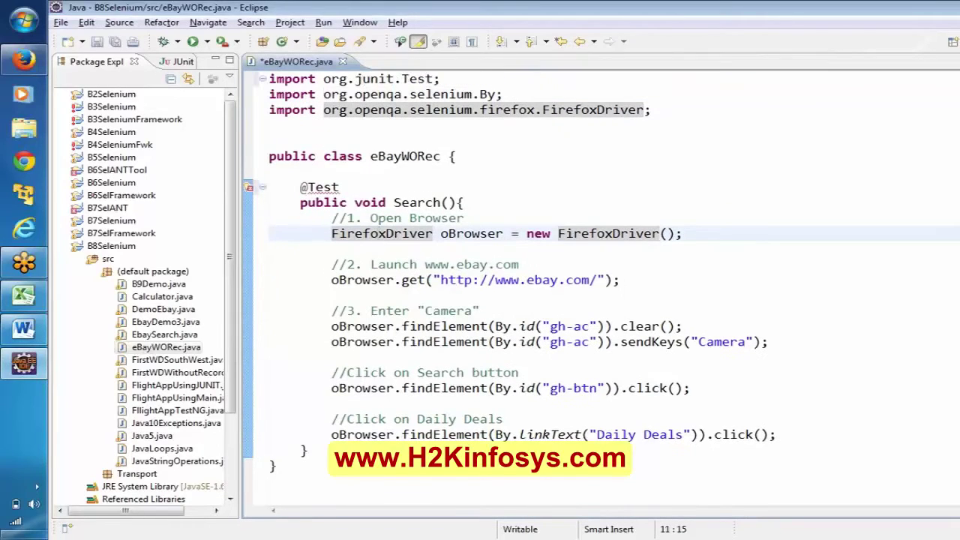
Step: Save the eBayWORec class, run its Search() method as a JUnit test and check the Firefox window
{"action": "key", "text": "ctrl+s"}
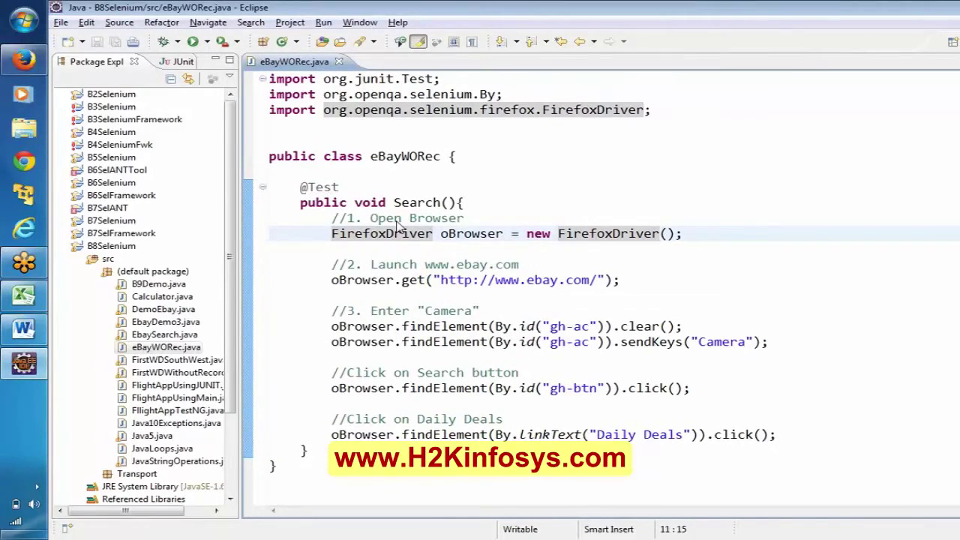
{"action": "right_click", "coordinate": [396, 223]}
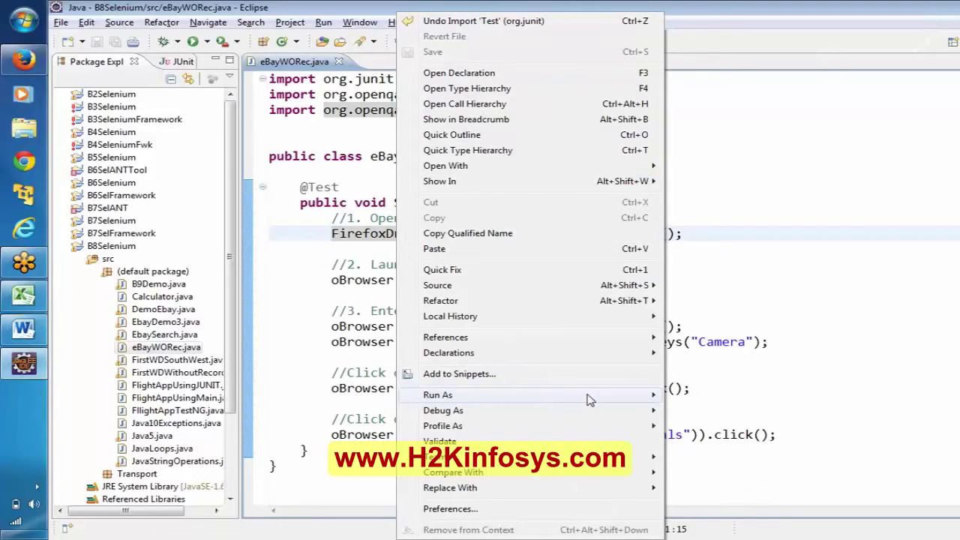
{"action": "mouse_move", "coordinate": [590, 400]}
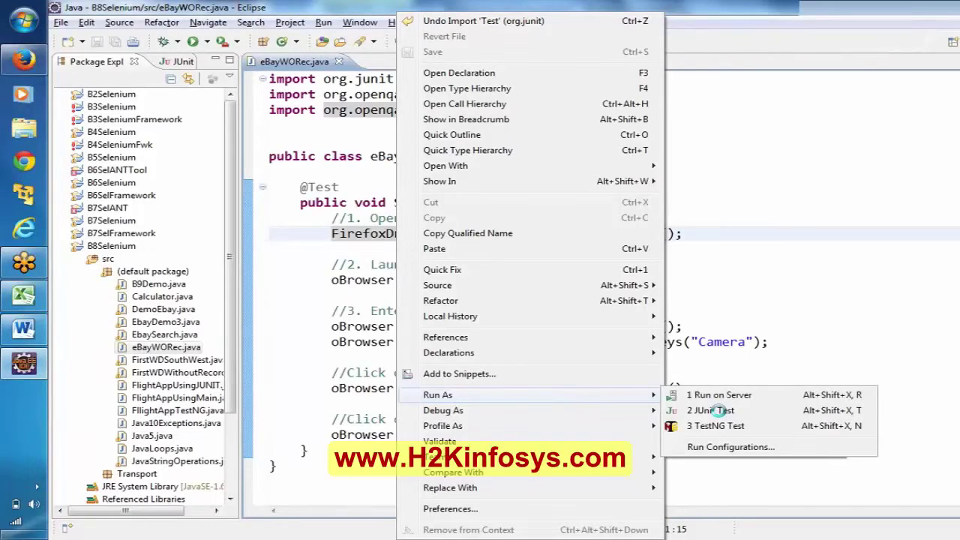
{"action": "left_click", "coordinate": [718, 410]}
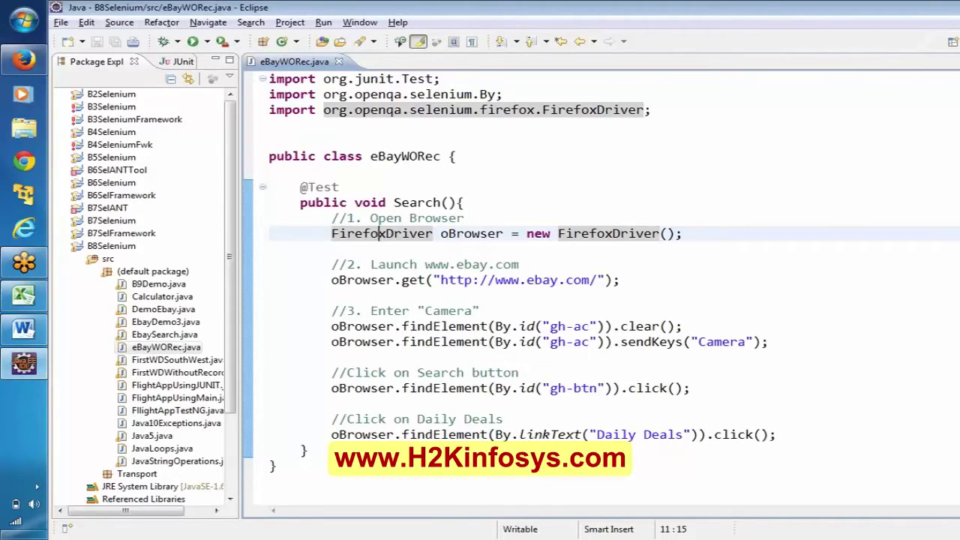
{"action": "key", "text": "ctrl+F11"}
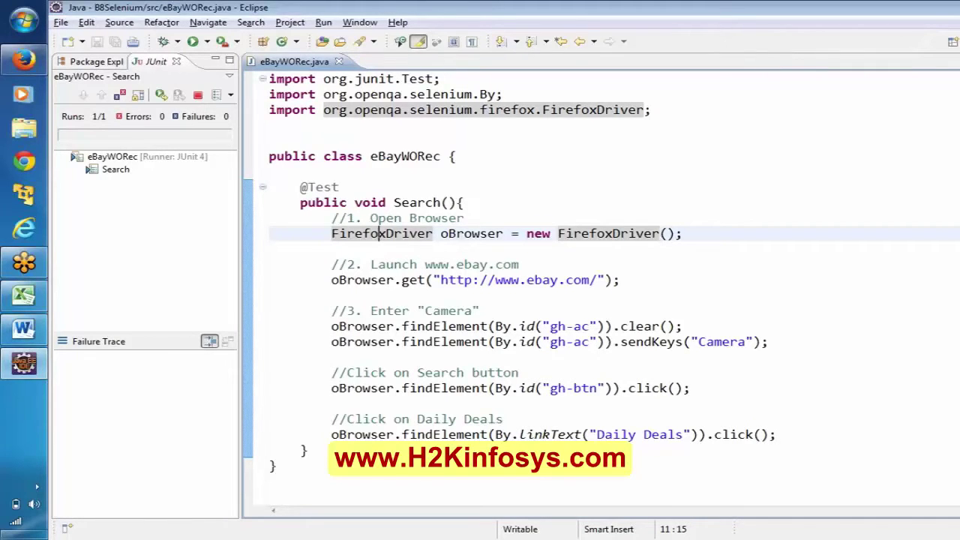
{"action": "mouse_move", "coordinate": [17, 71]}
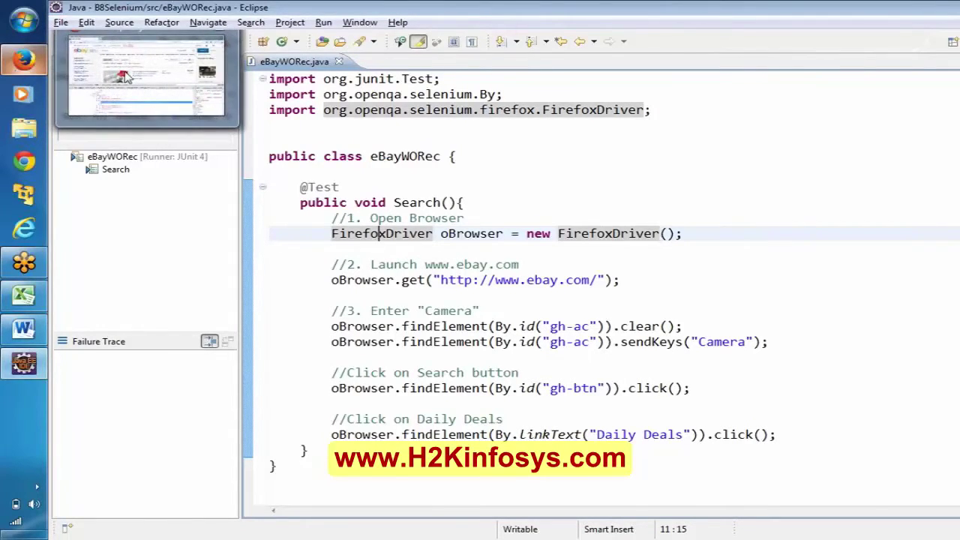
{"action": "mouse_move", "coordinate": [134, 75]}
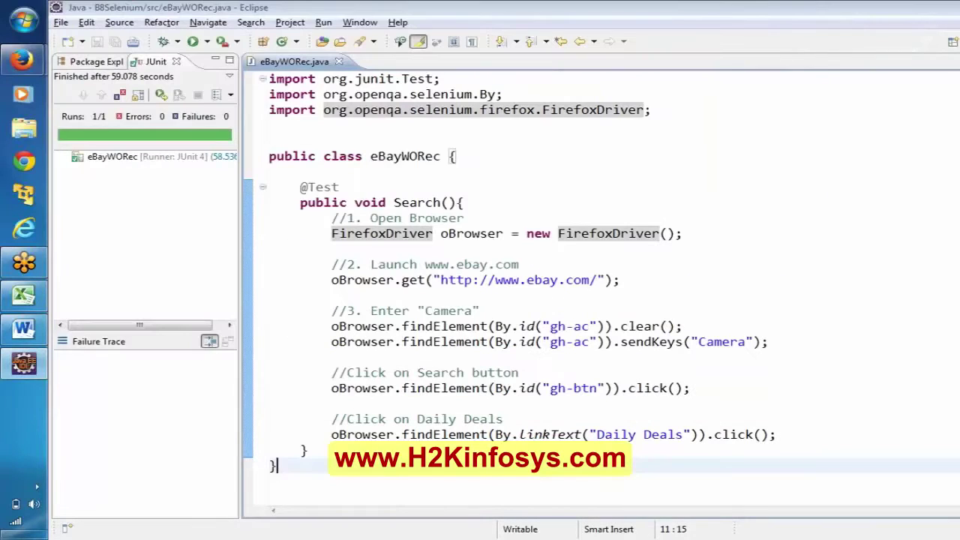
Step: Check the Session 10 topics in the Word syllabus, then return to the eBayWORec class in Eclipse
{"action": "left_click", "coordinate": [278, 466]}
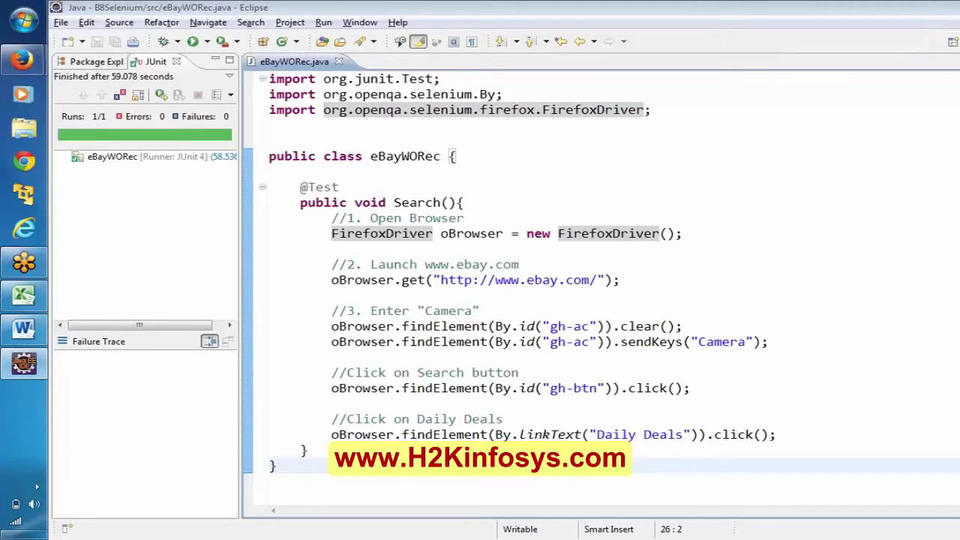
{"action": "key", "text": "alt+Tab"}
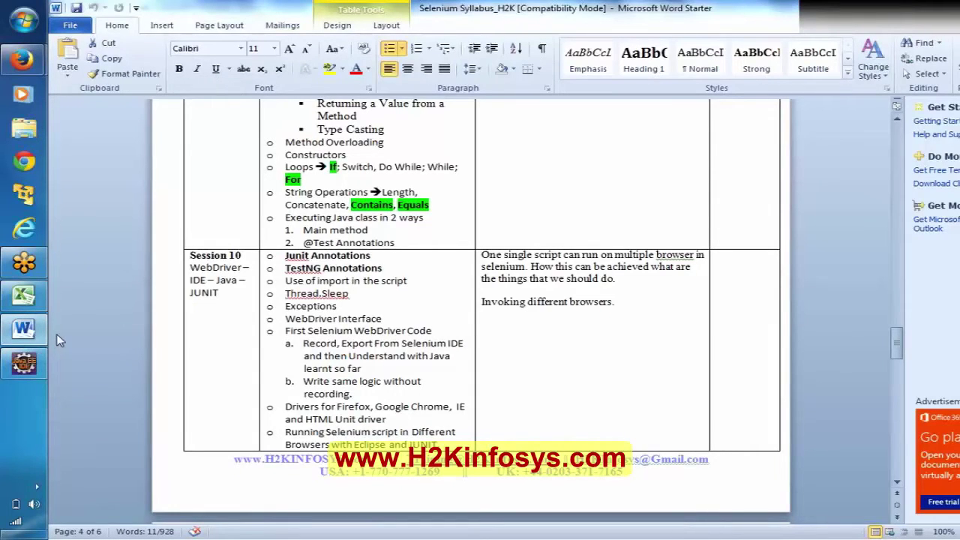
{"action": "left_click", "coordinate": [23, 363]}
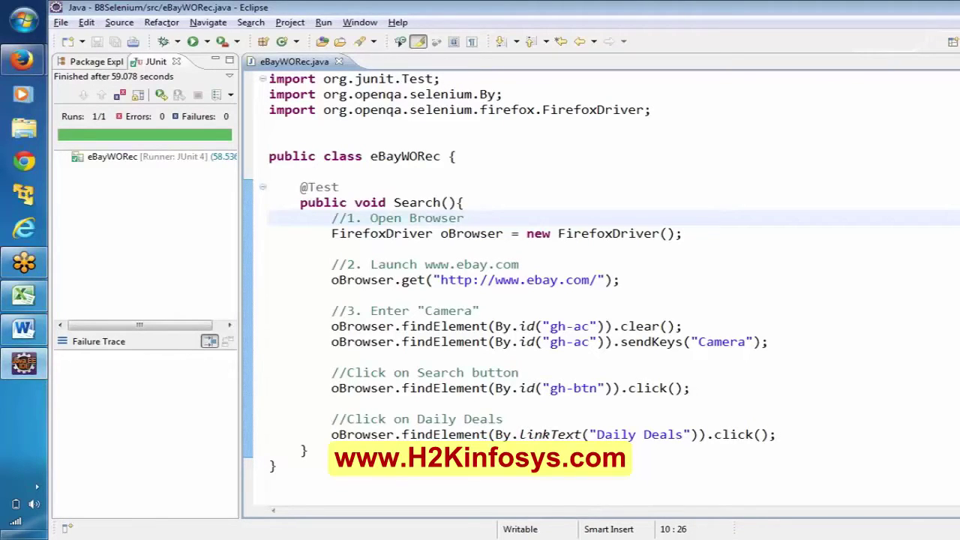
Step: Create a new Java class named MultipleBrowsers in the default package of the B8Selenium project
{"action": "left_click", "coordinate": [90, 62]}
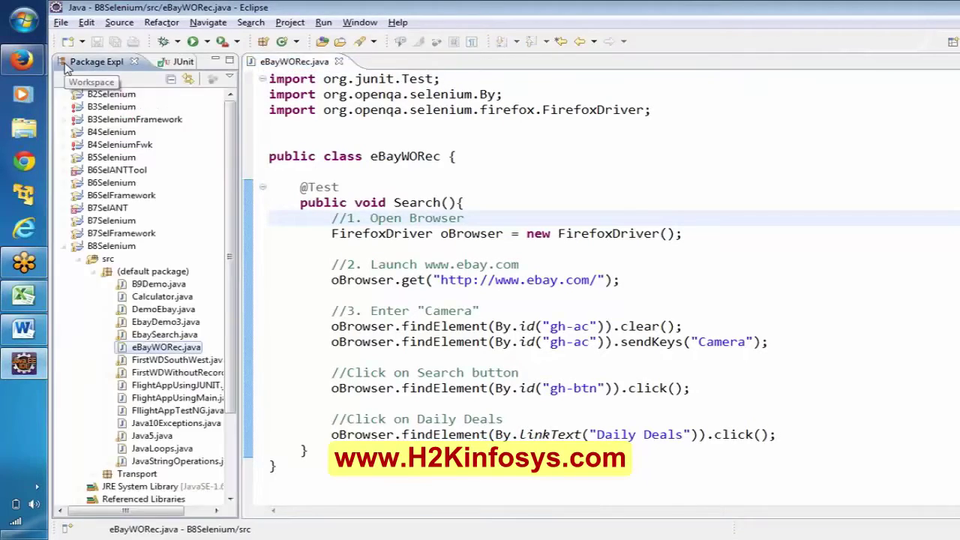
{"action": "left_click", "coordinate": [126, 273]}
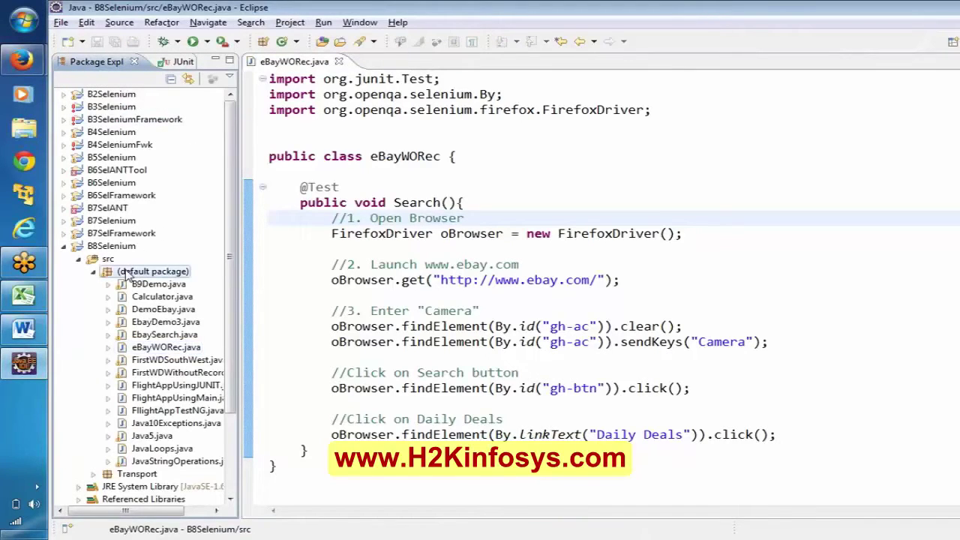
{"action": "right_click", "coordinate": [126, 274]}
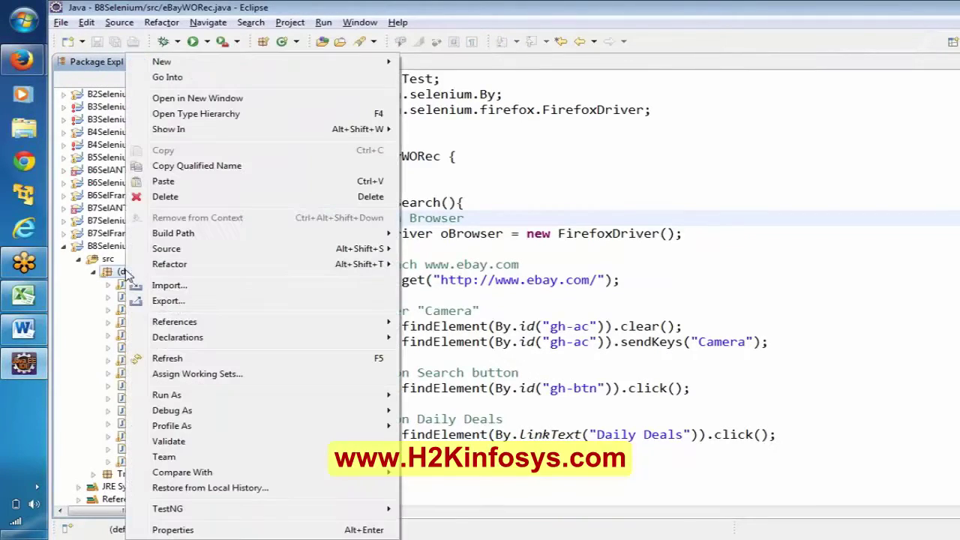
{"action": "mouse_move", "coordinate": [296, 67]}
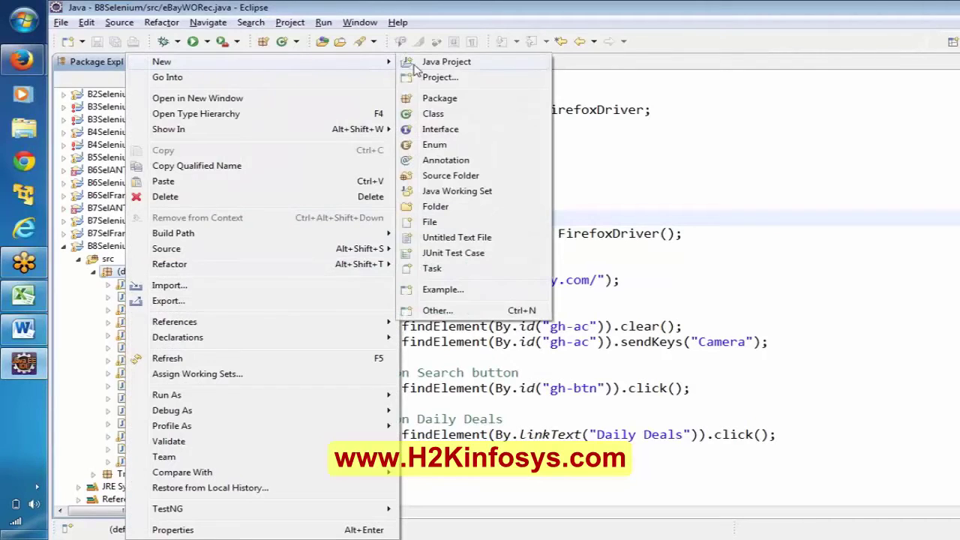
{"action": "left_click", "coordinate": [460, 117]}
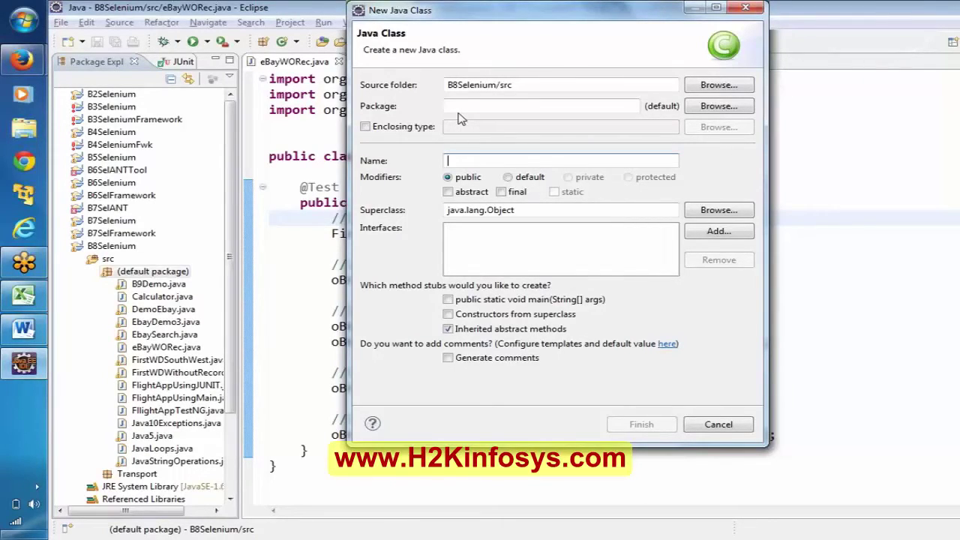
{"action": "type", "text": "eB"}
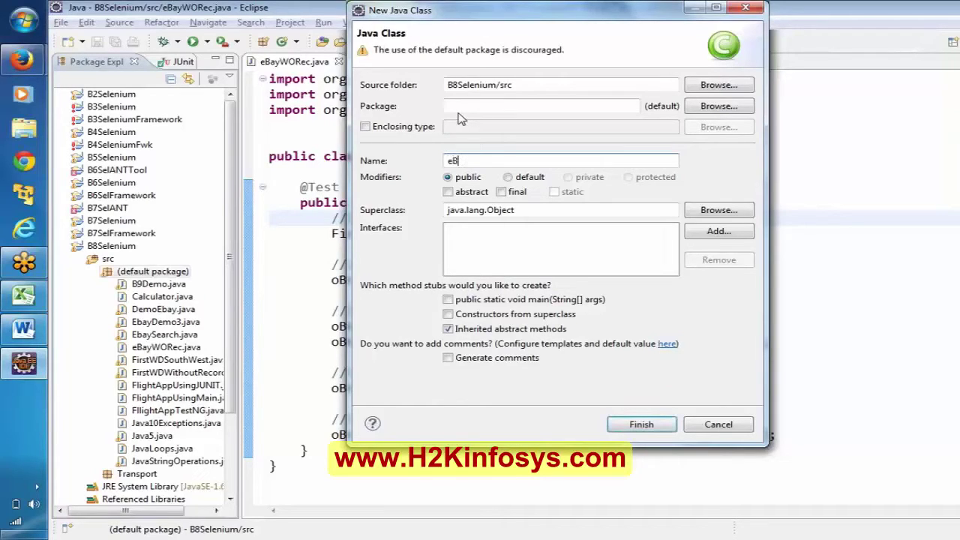
{"action": "key", "text": "BackSpace"}
{"action": "key", "text": "BackSpace"}
{"action": "type", "text": "M"}
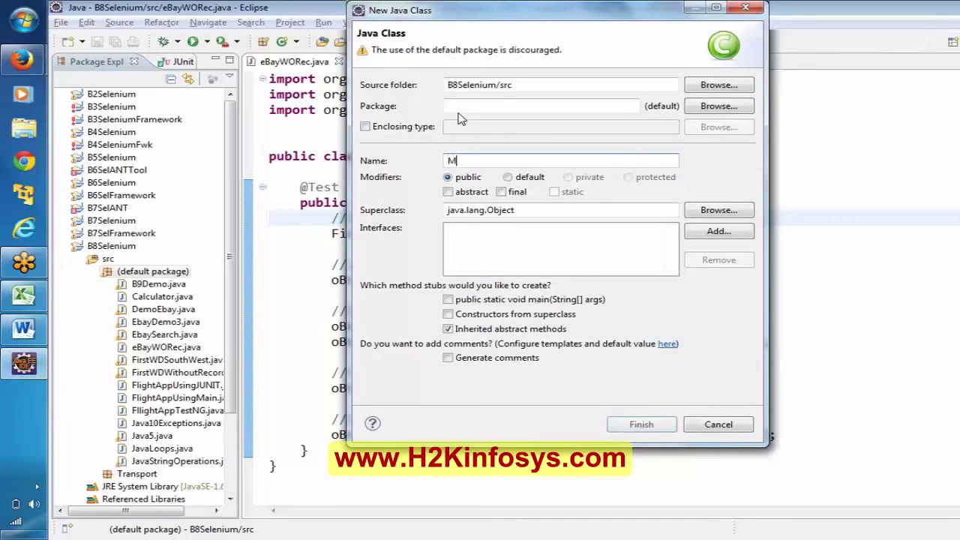
{"action": "type", "text": "ultiple"}
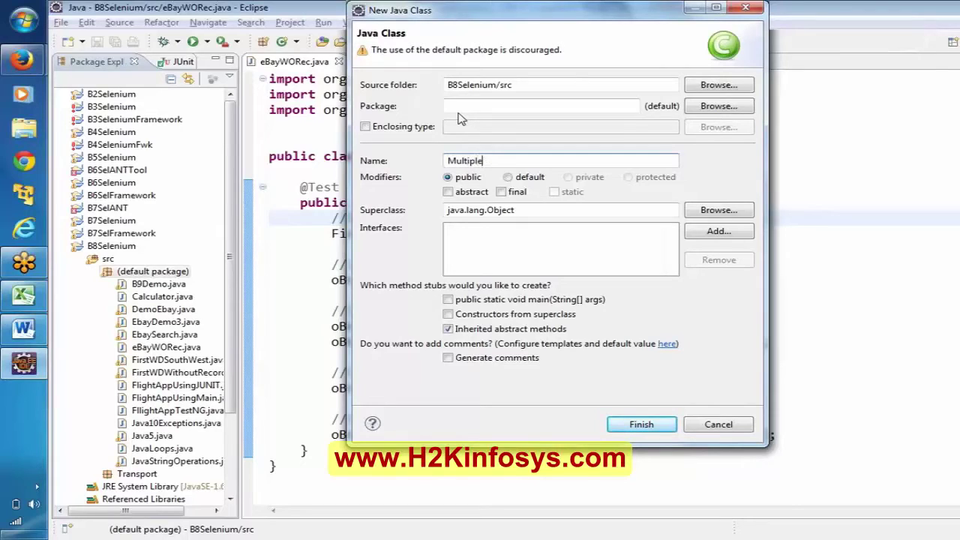
{"action": "type", "text": "Browsers"}
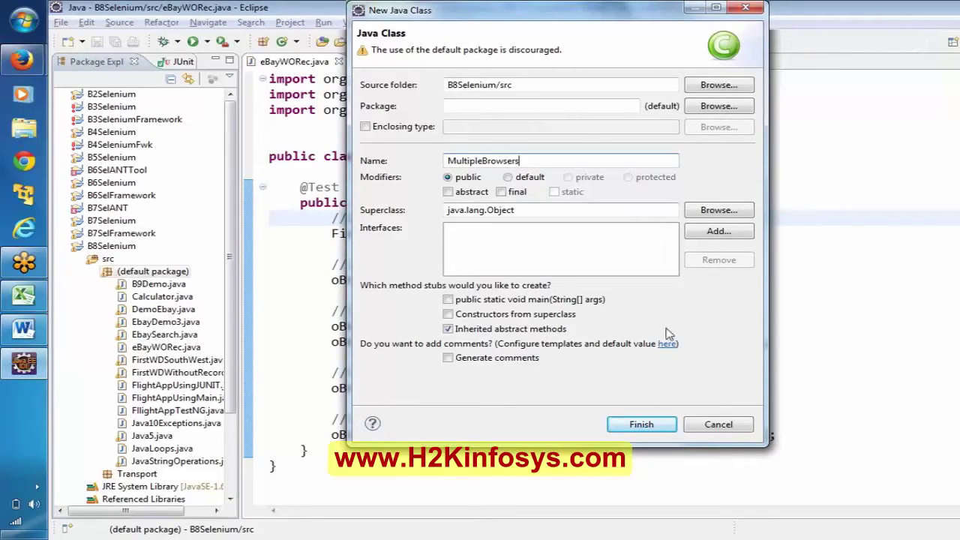
{"action": "left_click", "coordinate": [620, 426]}
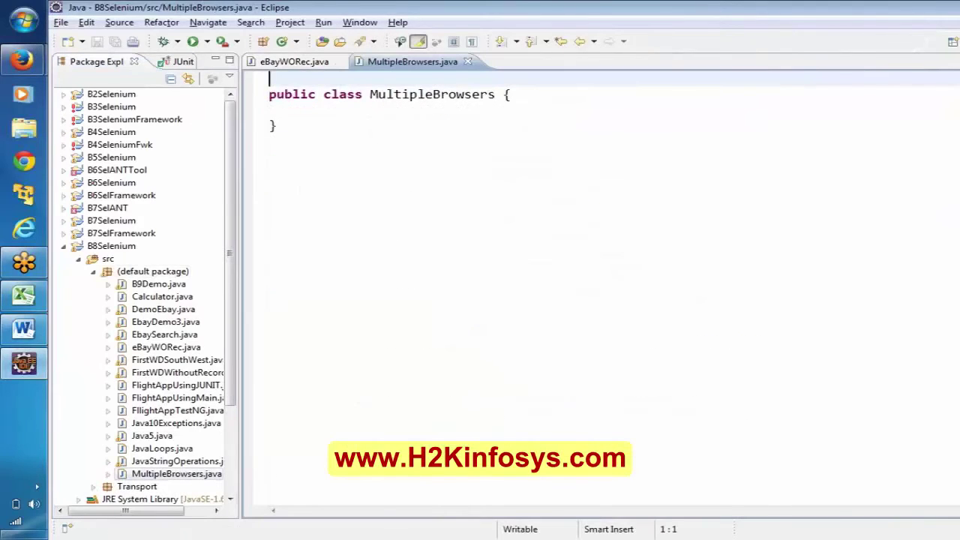
{"action": "left_click", "coordinate": [308, 66]}
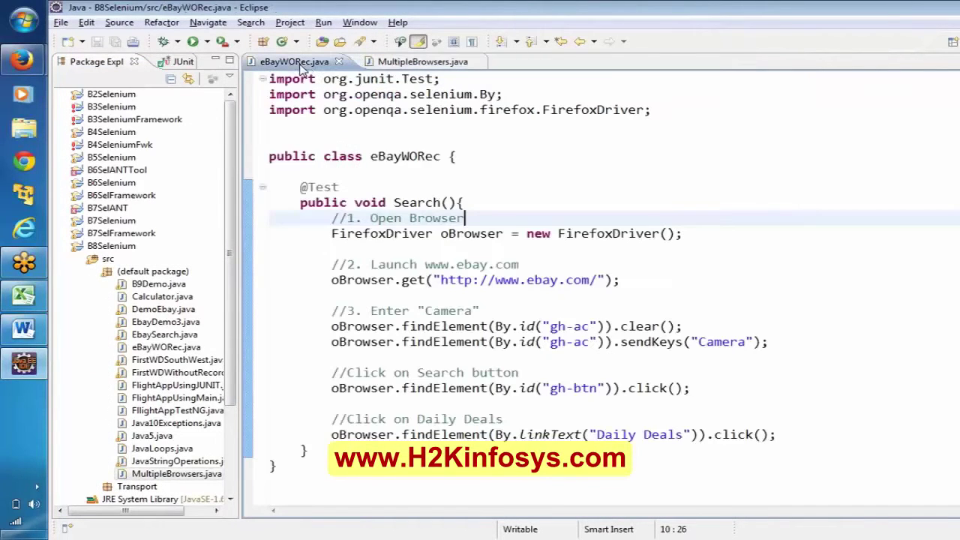
{"action": "left_click", "coordinate": [300, 186]}
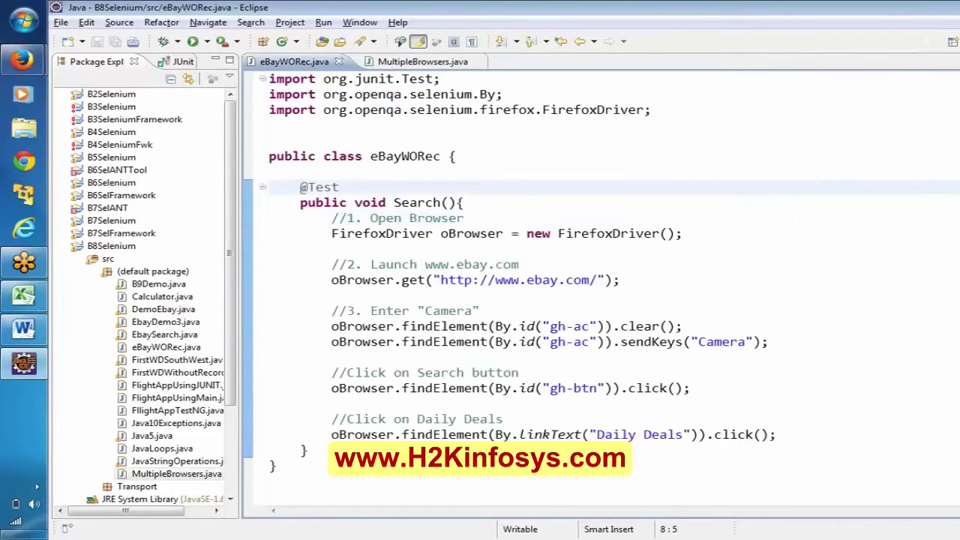
{"action": "left_click_drag", "start_coordinate": [300, 187], "coordinate": [270, 466]}
{"action": "key", "text": "ctrl+c"}
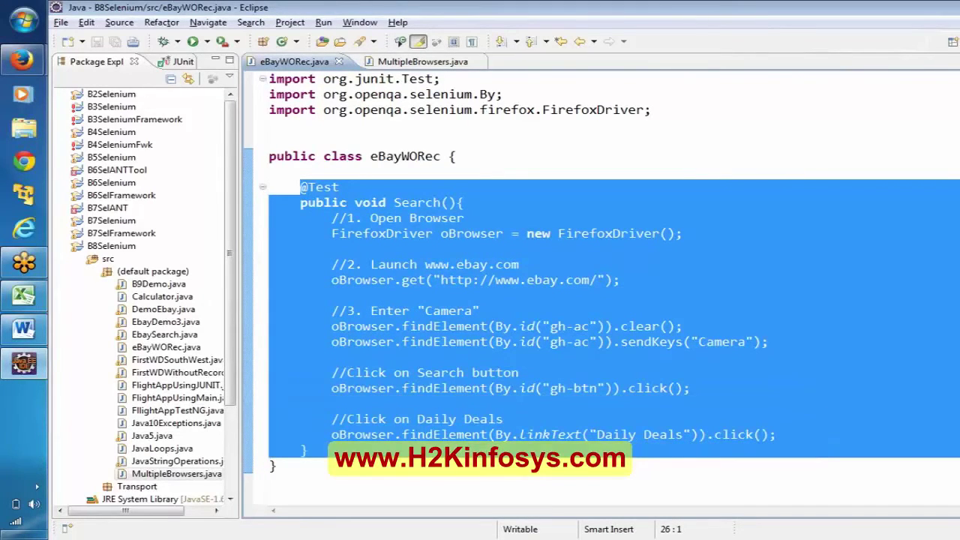
{"action": "left_click", "coordinate": [387, 66]}
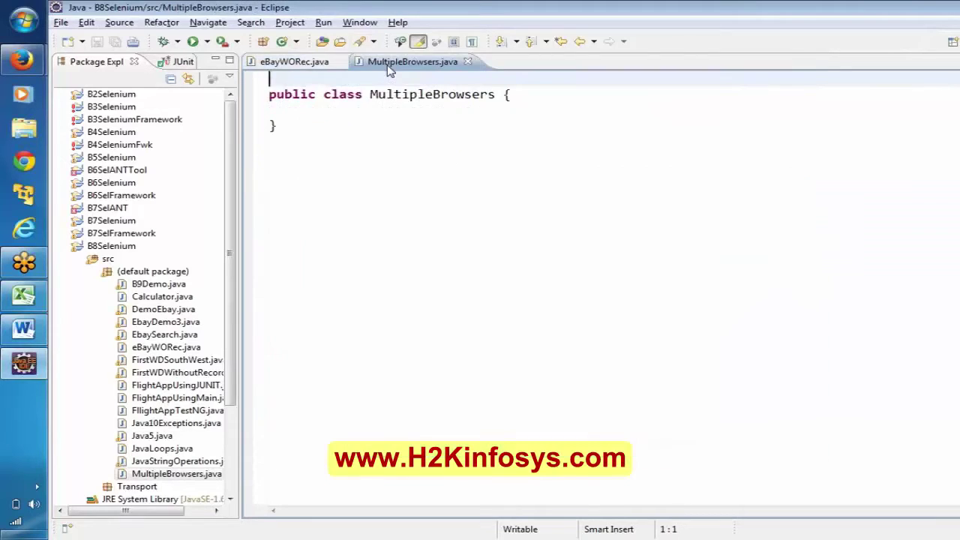
{"action": "left_click", "coordinate": [269, 110]}
{"action": "key", "text": "ctrl+v"}
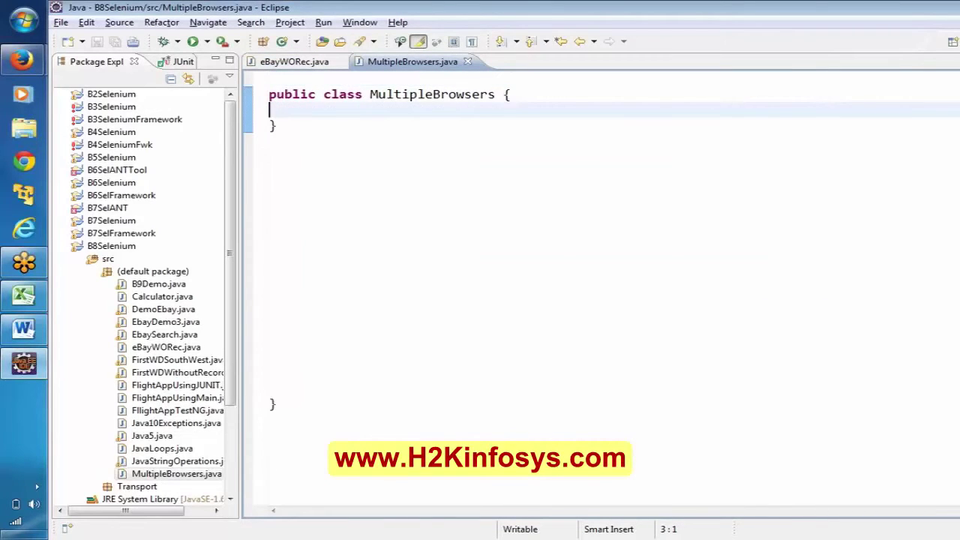
Step: Remove the extra blank line above the MultipleBrowsers class declaration and save the file
{"action": "left_click", "coordinate": [270, 140]}
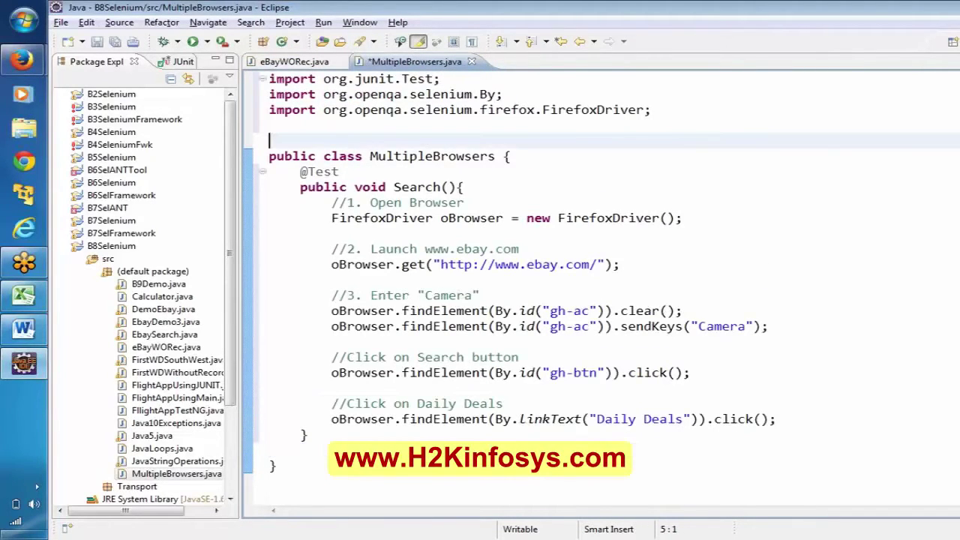
{"action": "left_click", "coordinate": [270, 125]}
{"action": "key", "text": "Delete"}
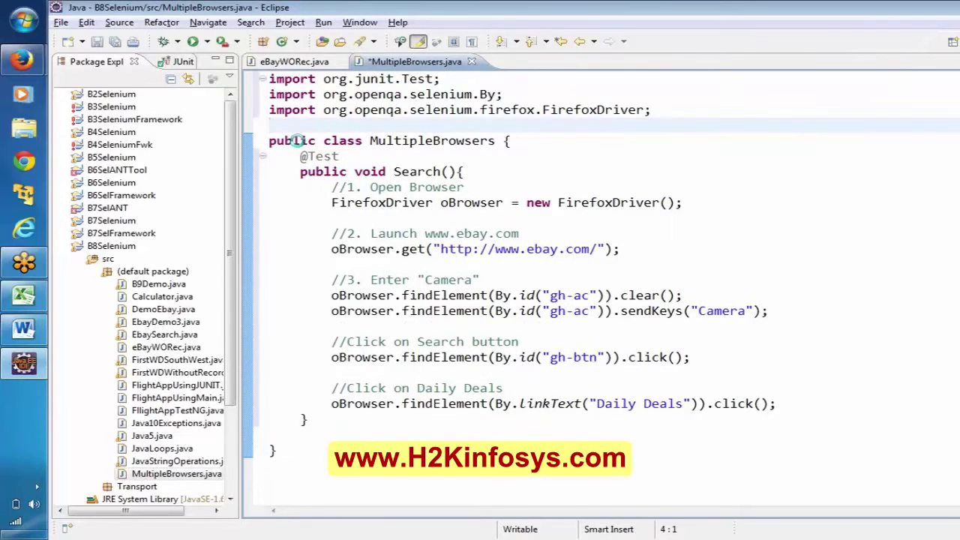
{"action": "key", "text": "ctrl+s"}
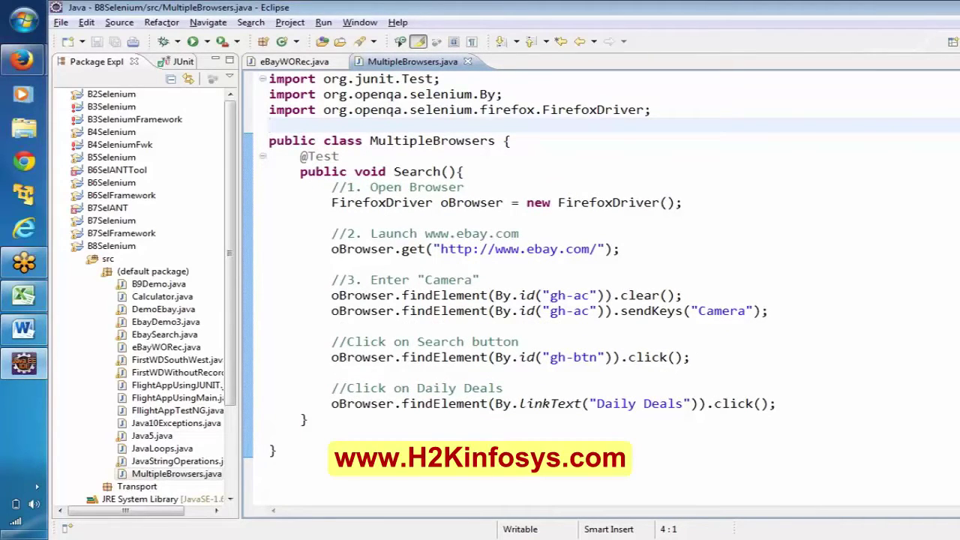
Step: Add a ChromeDriver type on a new line below the FirefoxDriver declaration, importing org.openqa.selenium.chrome.ChromeDriver
{"action": "double_click", "coordinate": [403, 204]}
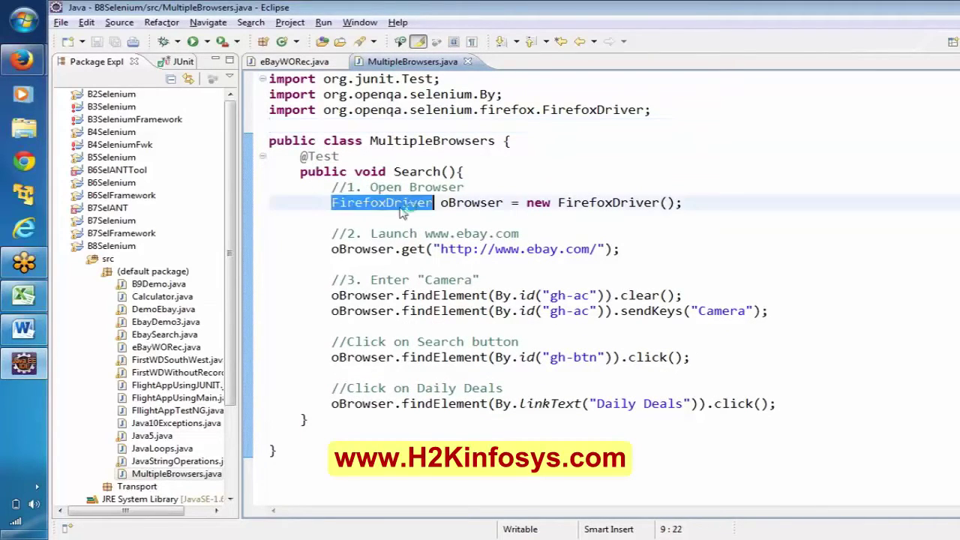
{"action": "mouse_move", "coordinate": [403, 212]}
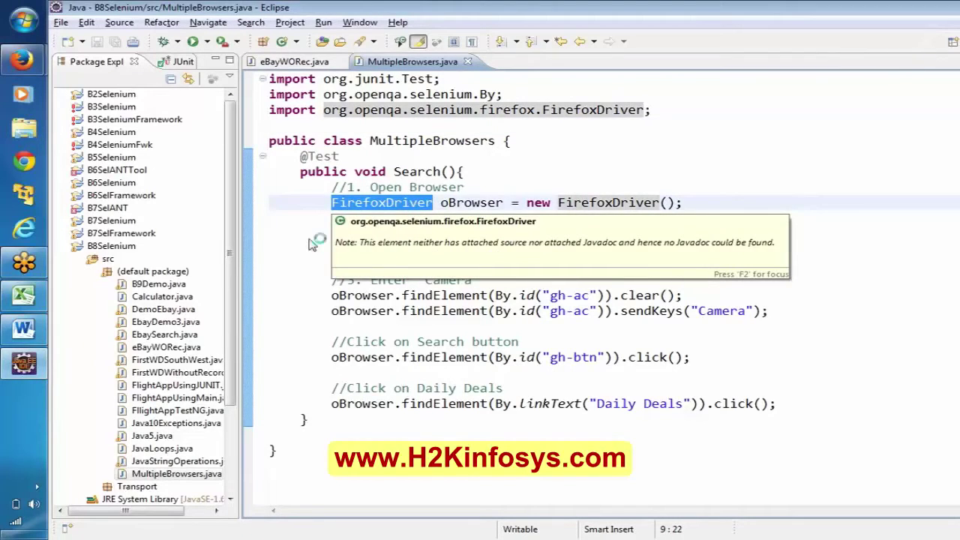
{"action": "left_click", "coordinate": [270, 217]}
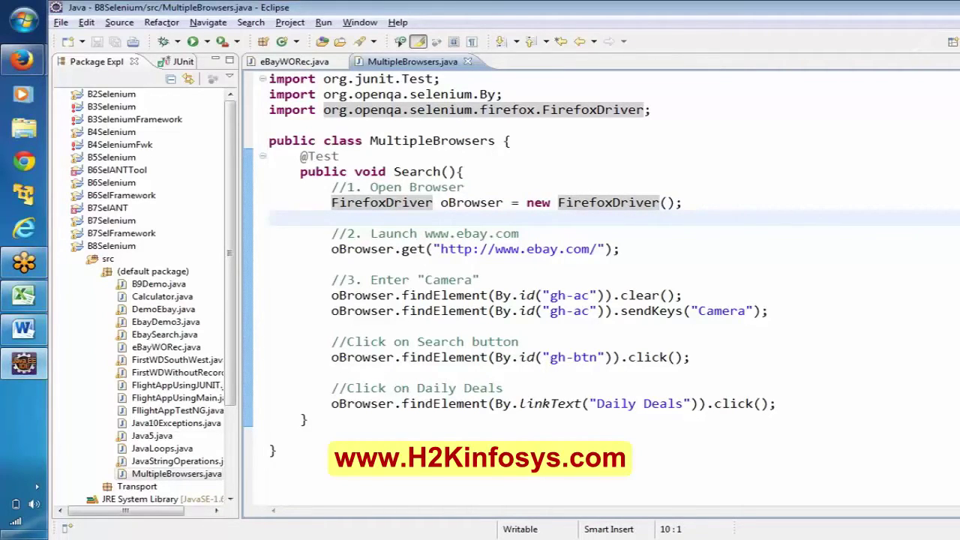
{"action": "key", "text": "Up"}
{"action": "key", "text": "End"}
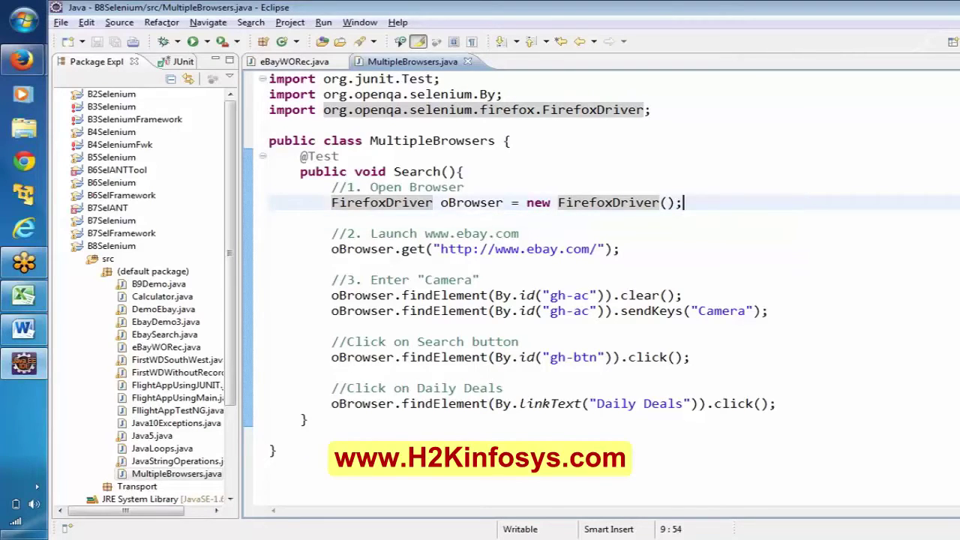
{"action": "key", "text": "Return"}
{"action": "key", "text": "Return"}
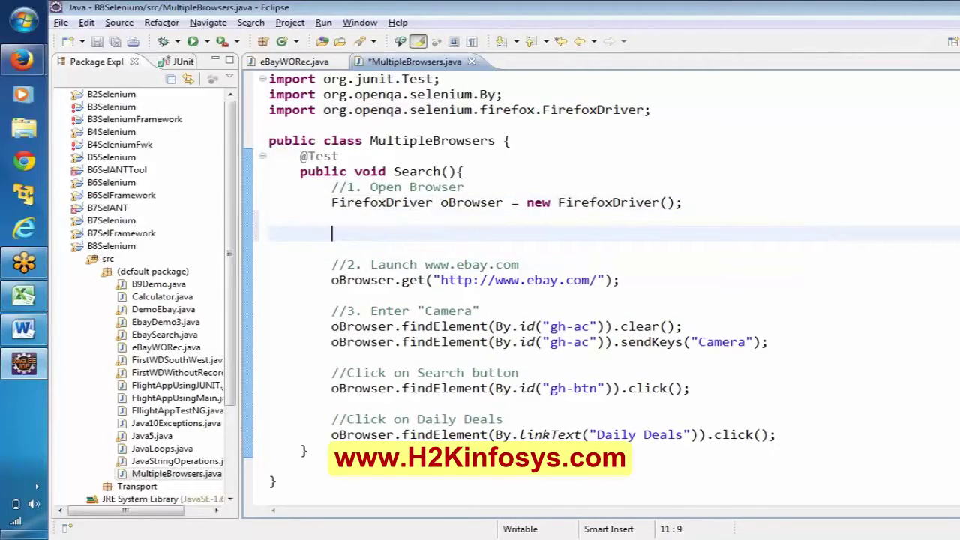
{"action": "type", "text": "ChromeD"}
{"action": "key", "text": "ctrl+space"}
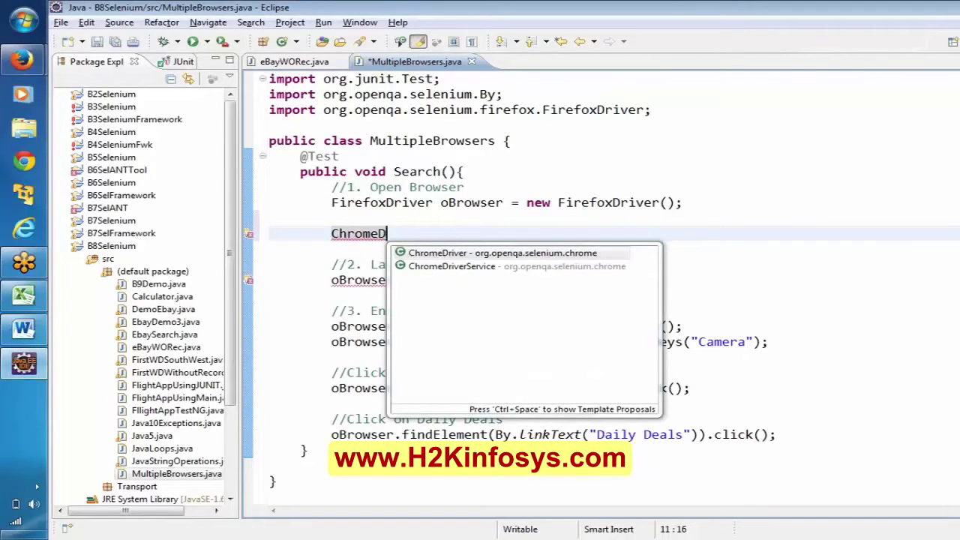
{"action": "key", "text": "Return"}
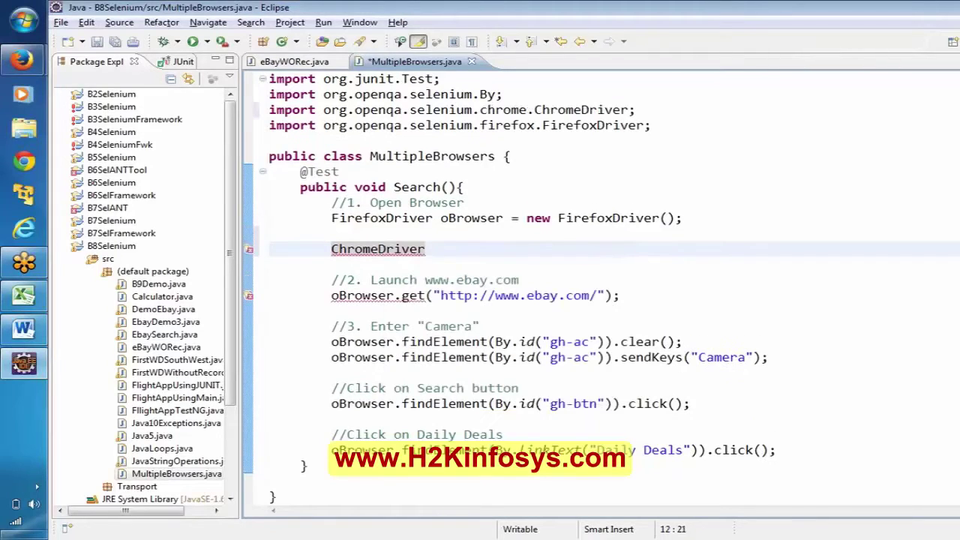
Step: Name the ChromeDriver variable oBrowser and comment out the FirefoxDriver declaration
{"action": "type", "text": "o"}
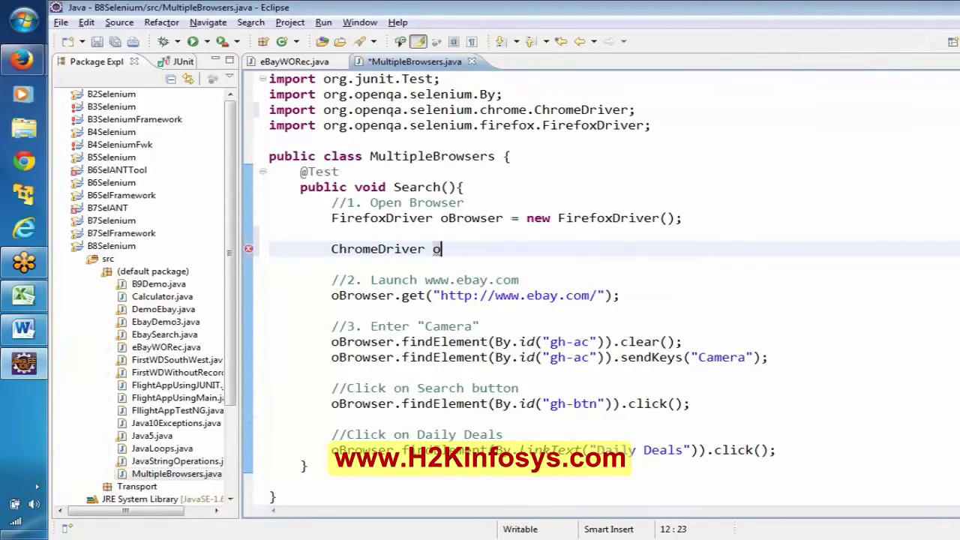
{"action": "double_click", "coordinate": [471, 219]}
{"action": "key", "text": "ctrl+c"}
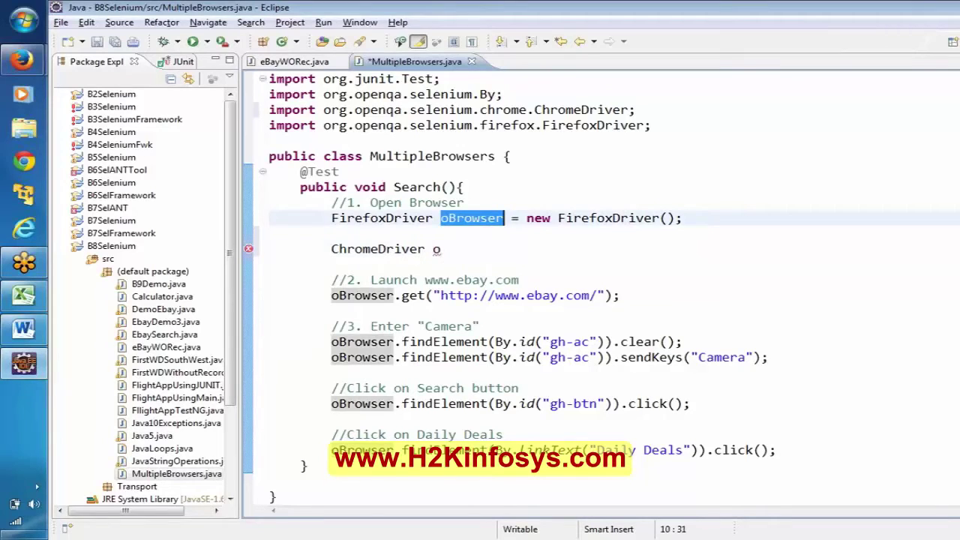
{"action": "left_click", "coordinate": [441, 249]}
{"action": "key", "text": "BackSpace"}
{"action": "key", "text": "ctrl+v"}
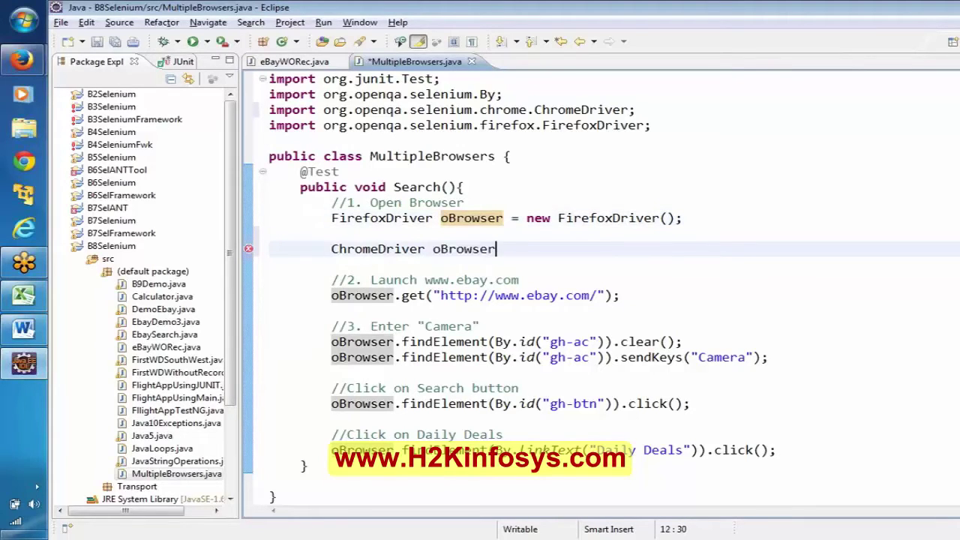
{"action": "left_click", "coordinate": [331, 218]}
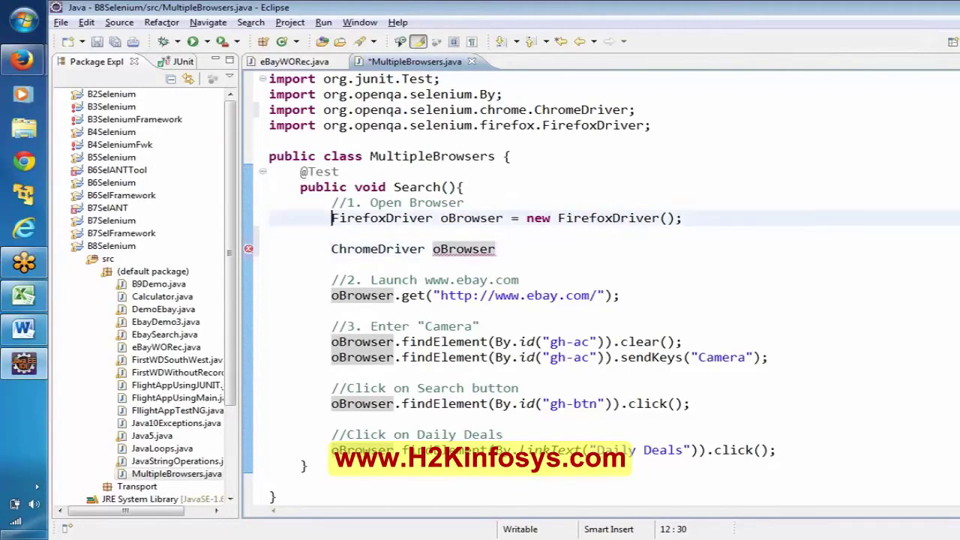
{"action": "type", "text": "//"}
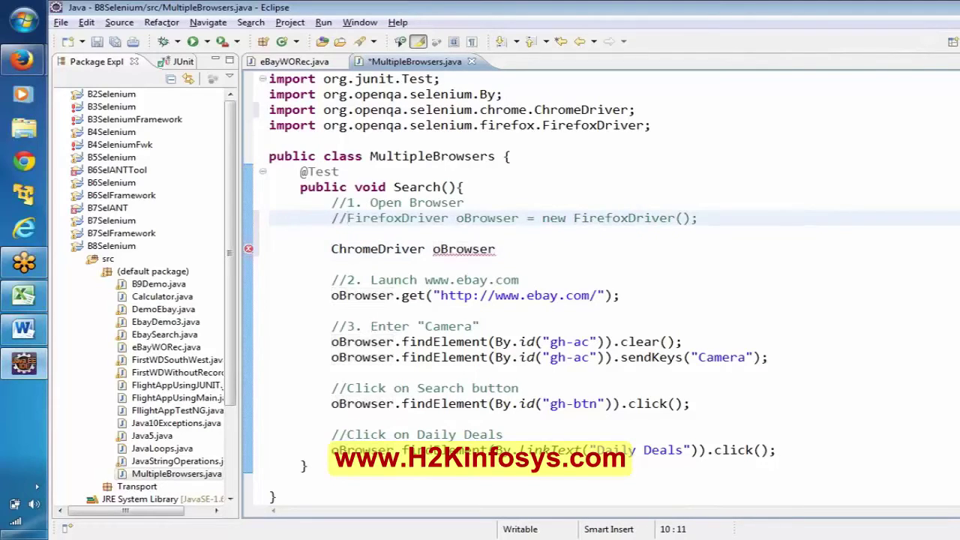
Step: Complete the ChromeDriver declaration by initialising oBrowser with new ChromeDriver();
{"action": "left_click", "coordinate": [496, 249]}
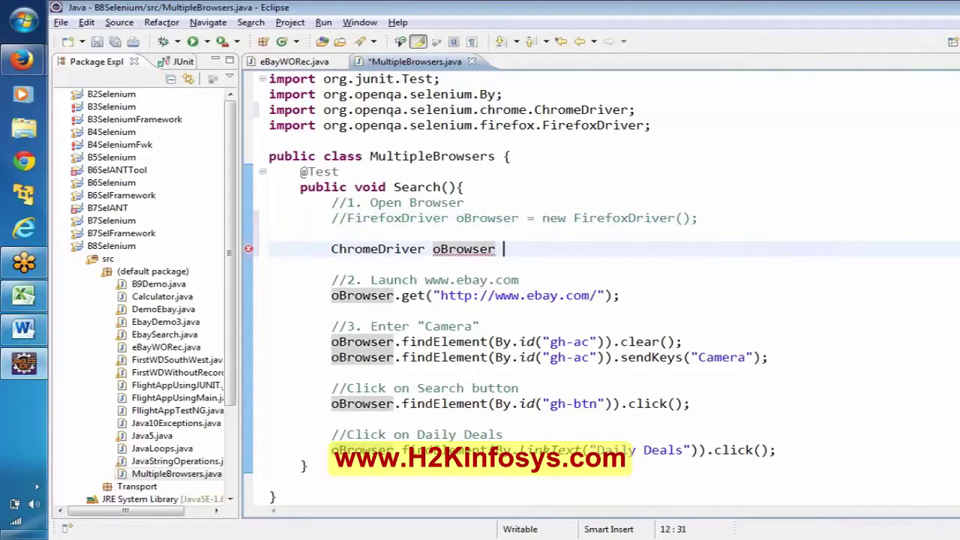
{"action": "type", "text": "= "}
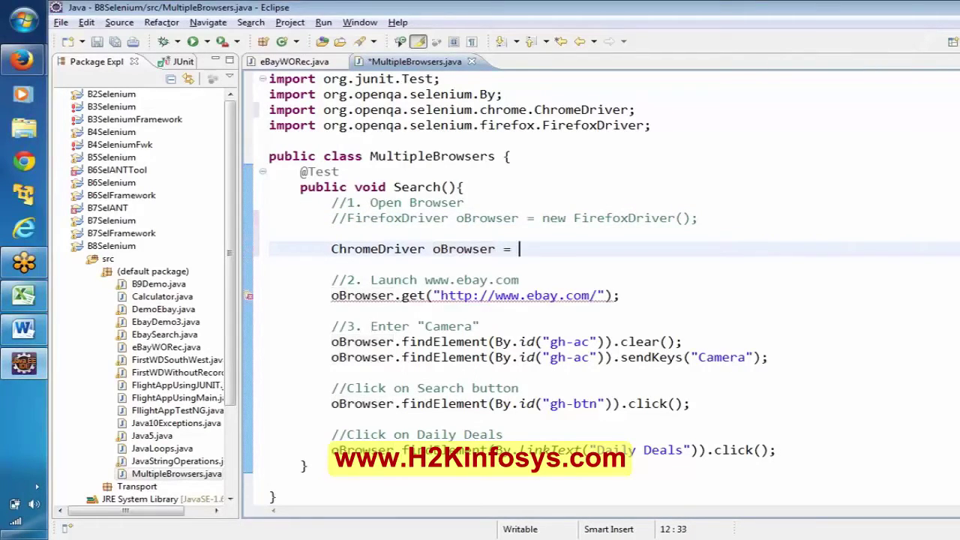
{"action": "type", "text": "new "}
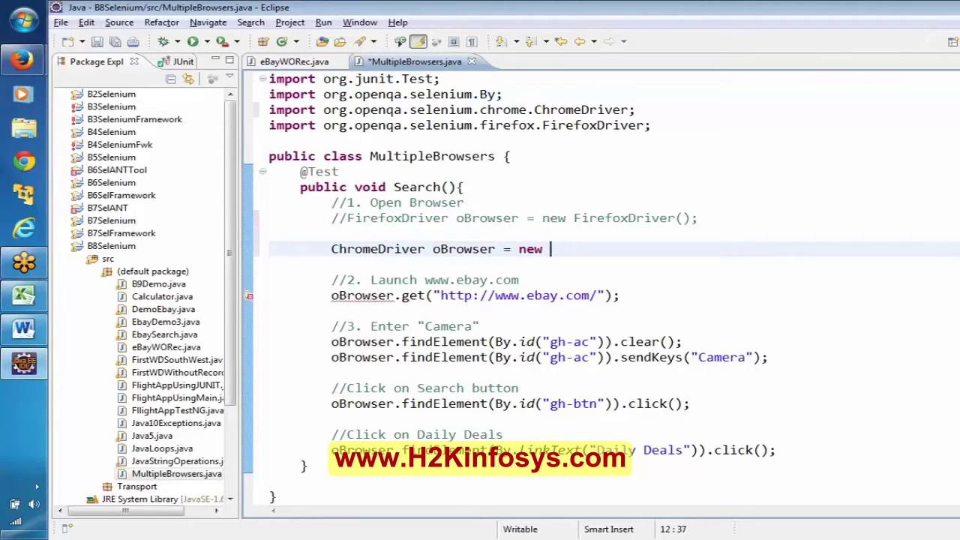
{"action": "type", "text": "OBr"}
{"action": "key", "text": "ctrl+space"}
{"action": "key", "text": "BackSpace"}
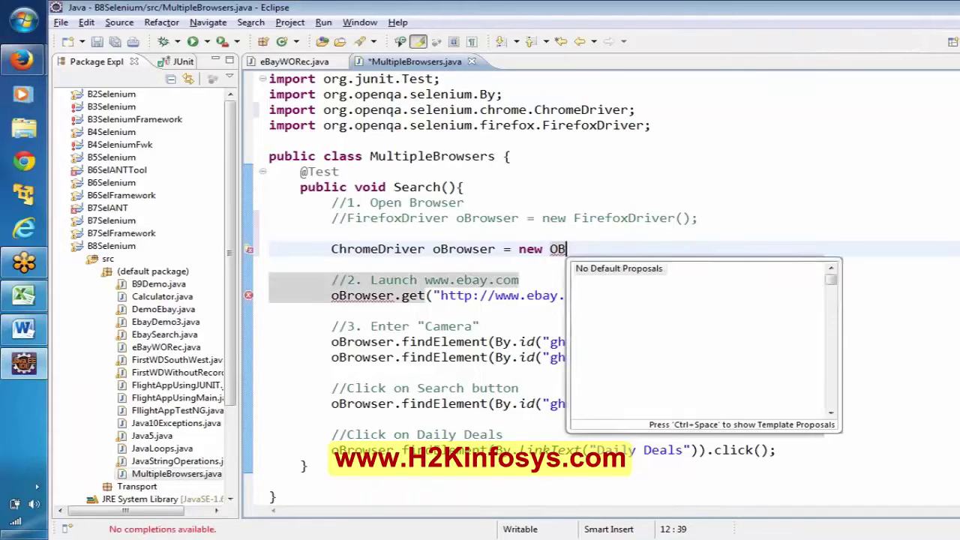
{"action": "key", "text": "BackSpace"}
{"action": "key", "text": "BackSpace"}
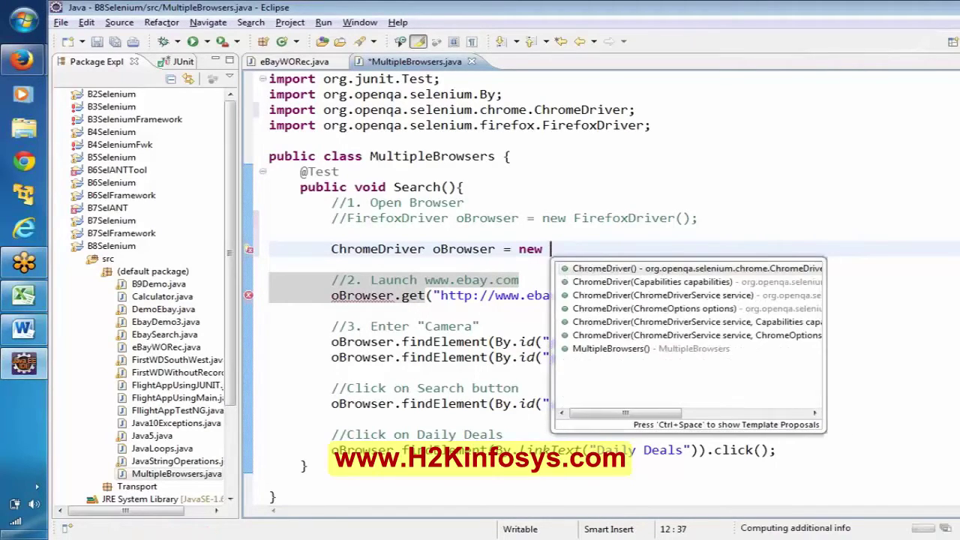
{"action": "key", "text": "Return"}
{"action": "type", "text": ";"}
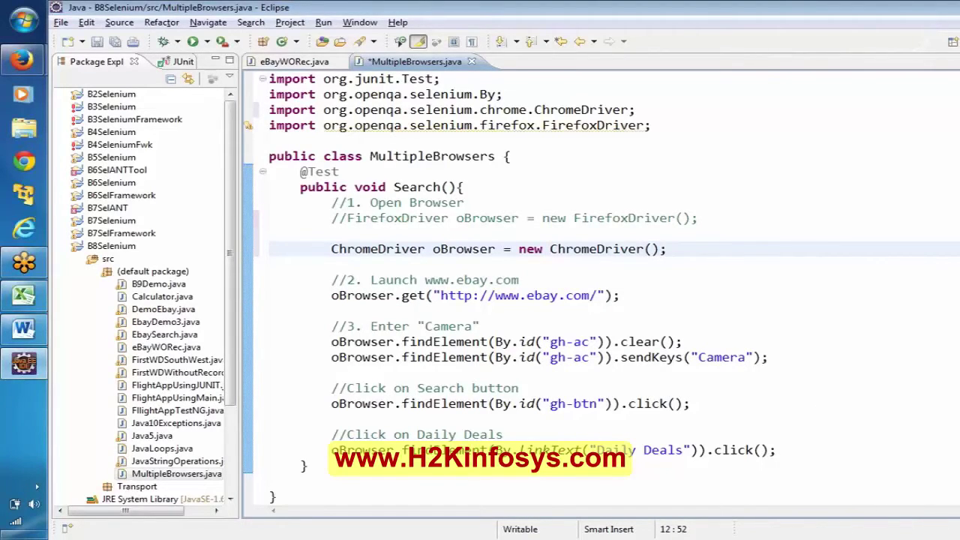
Step: Examine how the get, findElement and sendKeys calls on oBrowser relate to the ChromeDriver and commented-out FirefoxDriver declarations
{"action": "double_click", "coordinate": [362, 295]}
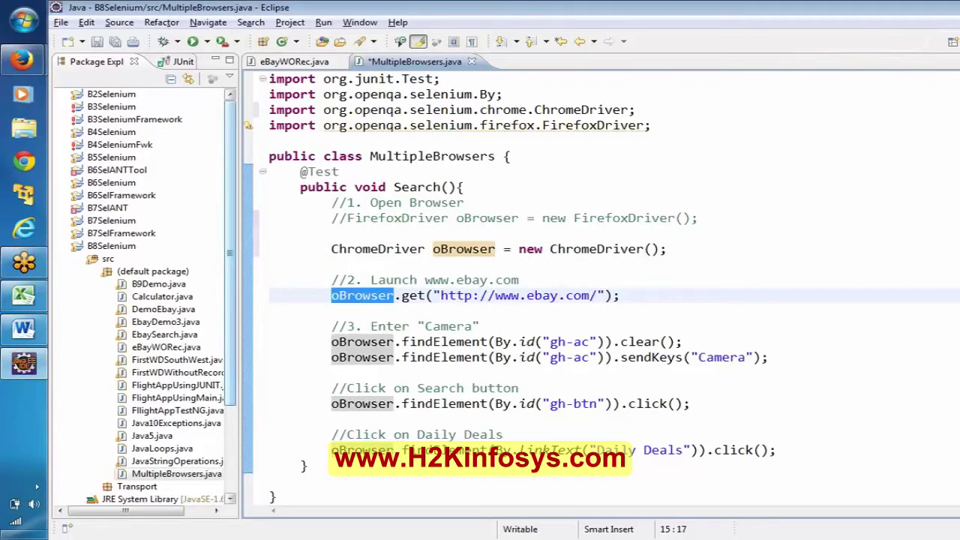
{"action": "double_click", "coordinate": [412, 297]}
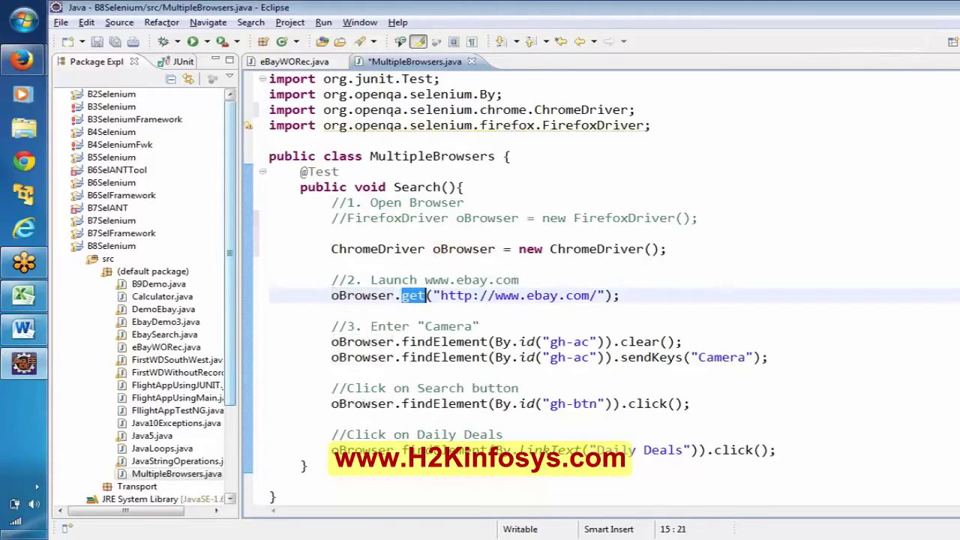
{"action": "double_click", "coordinate": [445, 358]}
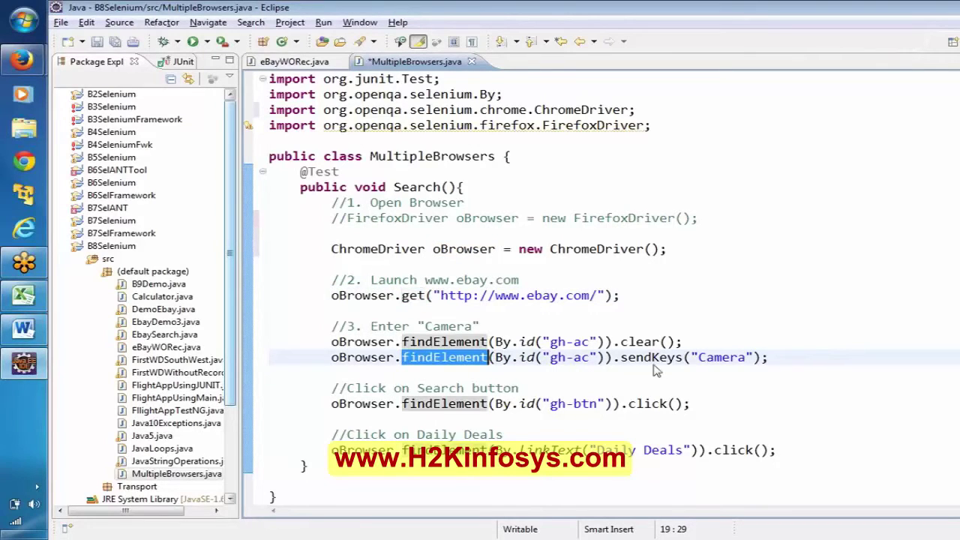
{"action": "mouse_move", "coordinate": [658, 365]}
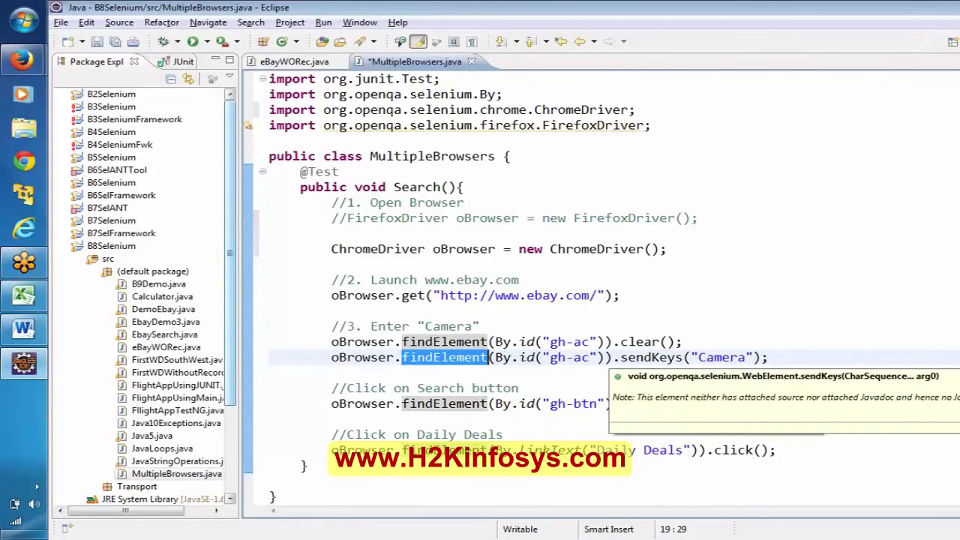
{"action": "double_click", "coordinate": [378, 249]}
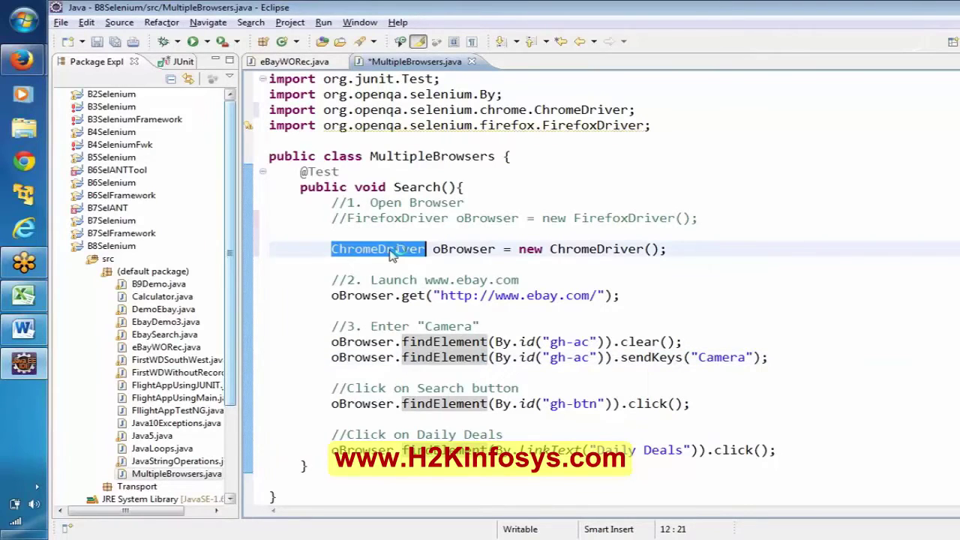
{"action": "mouse_move", "coordinate": [378, 249]}
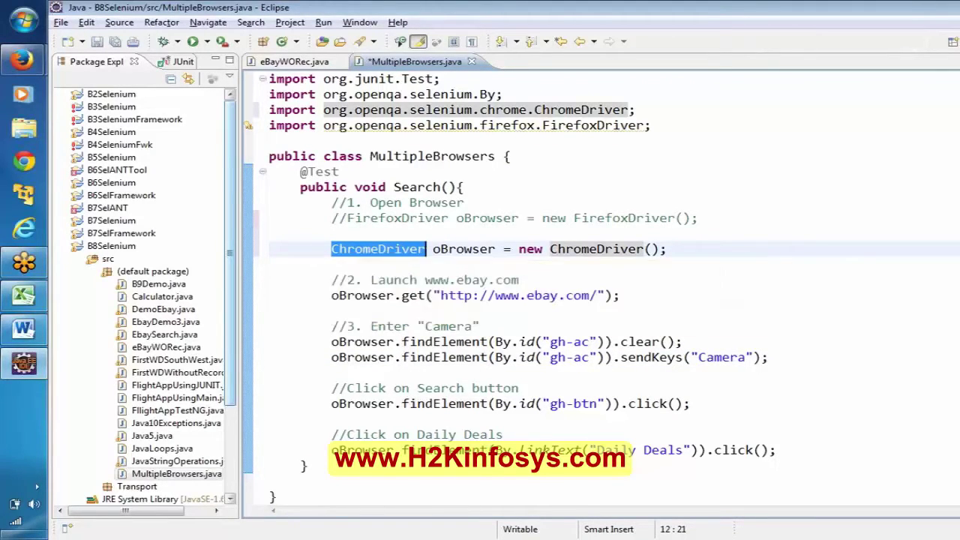
{"action": "left_click_drag", "start_coordinate": [347, 218], "coordinate": [450, 218]}
{"action": "double_click", "coordinate": [388, 249]}
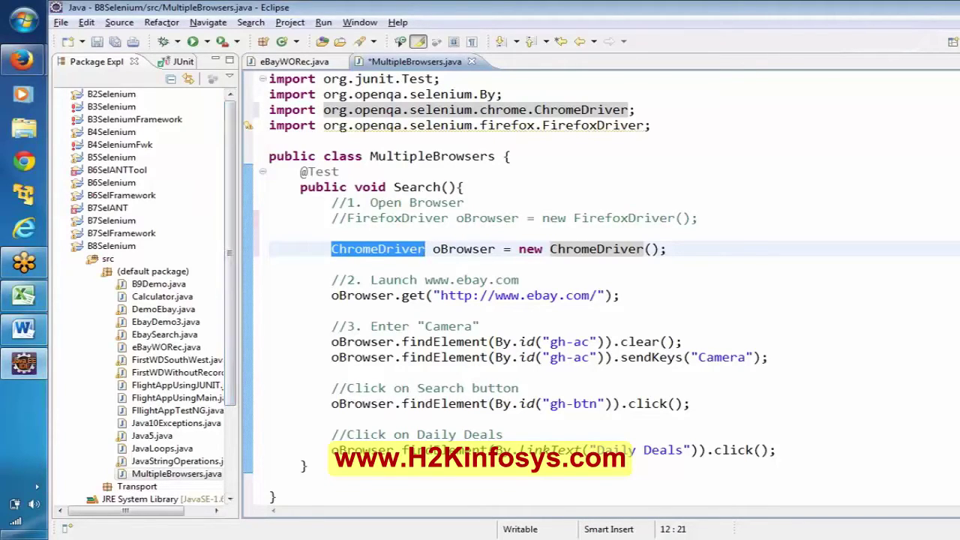
Step: Run the MultipleBrowsers class as a JUnit test, saving MultipleBrowsers.java before the launch
{"action": "left_click", "coordinate": [356, 234]}
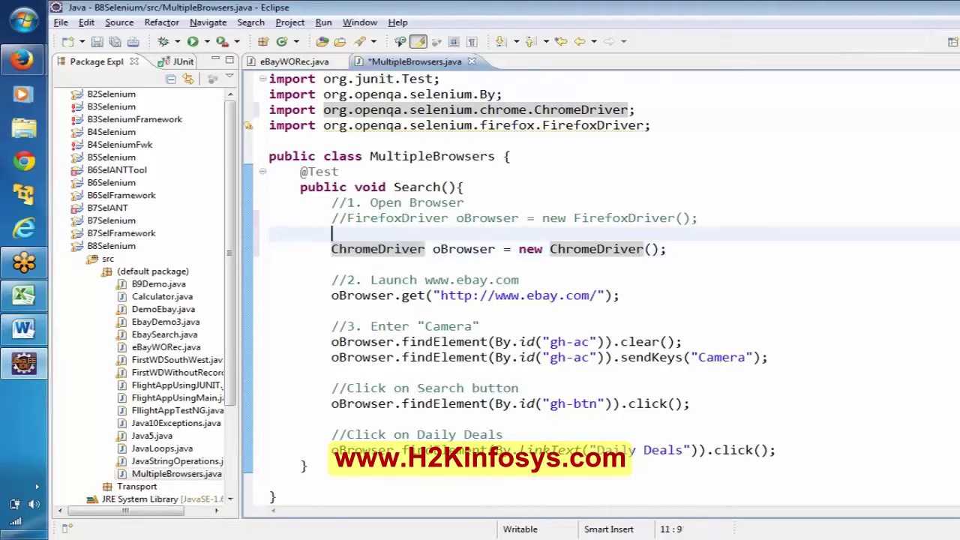
{"action": "right_click", "coordinate": [357, 234]}
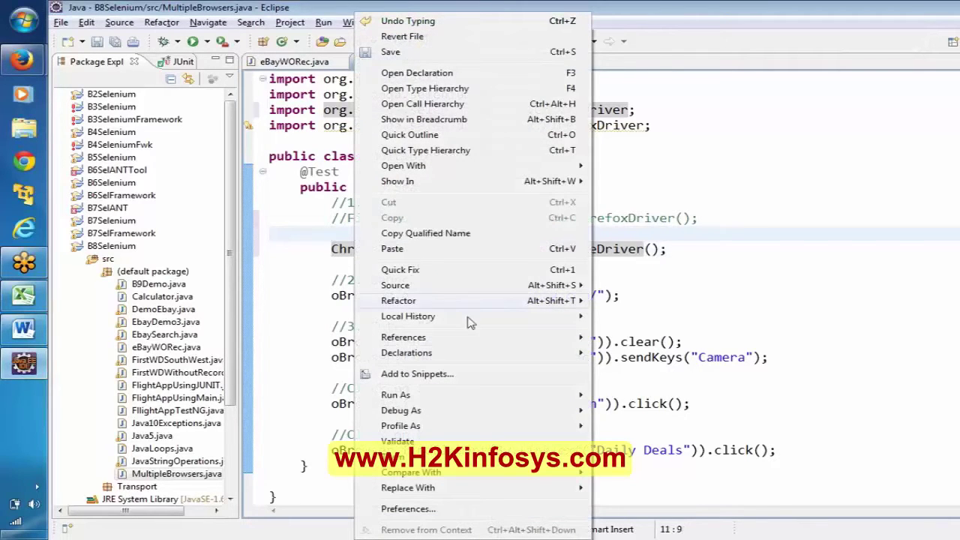
{"action": "mouse_move", "coordinate": [463, 399]}
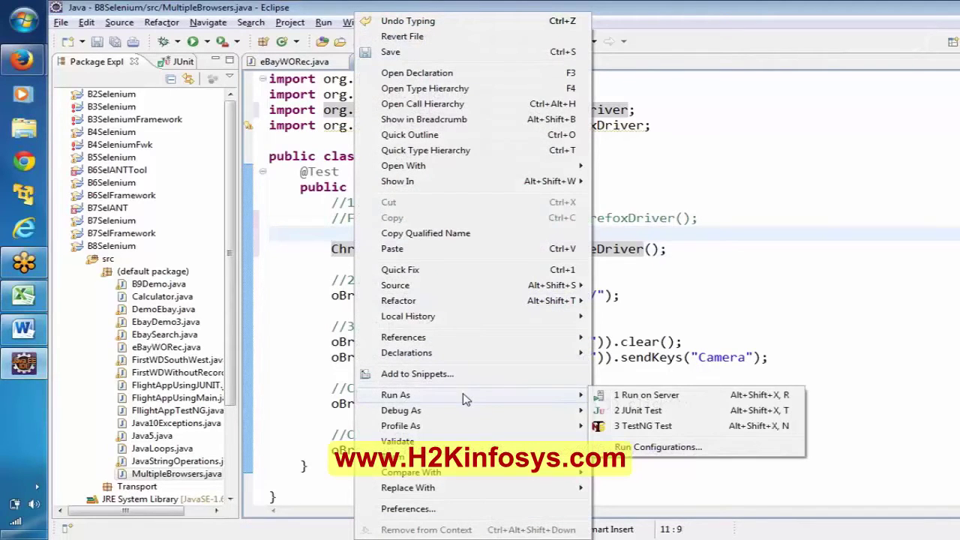
{"action": "left_click", "coordinate": [649, 410]}
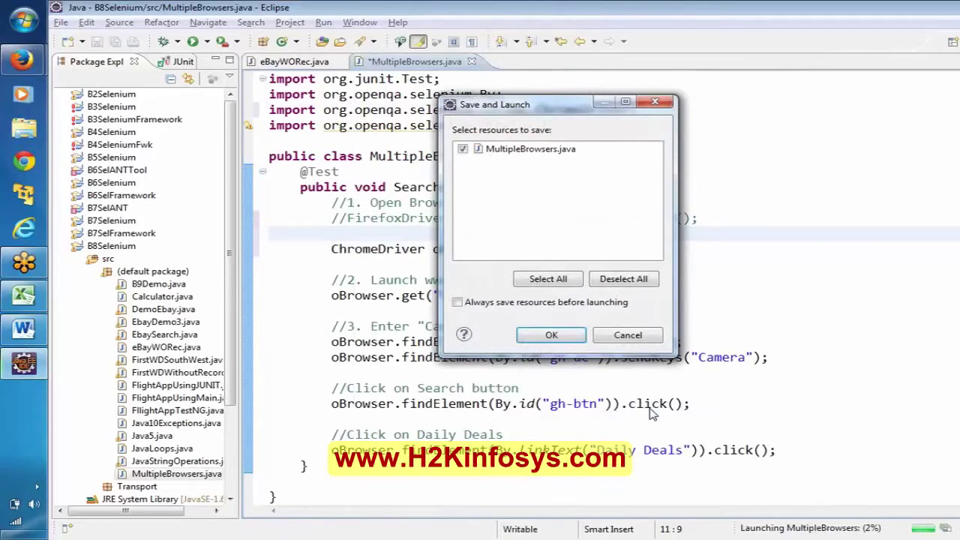
{"action": "left_click", "coordinate": [550, 336]}
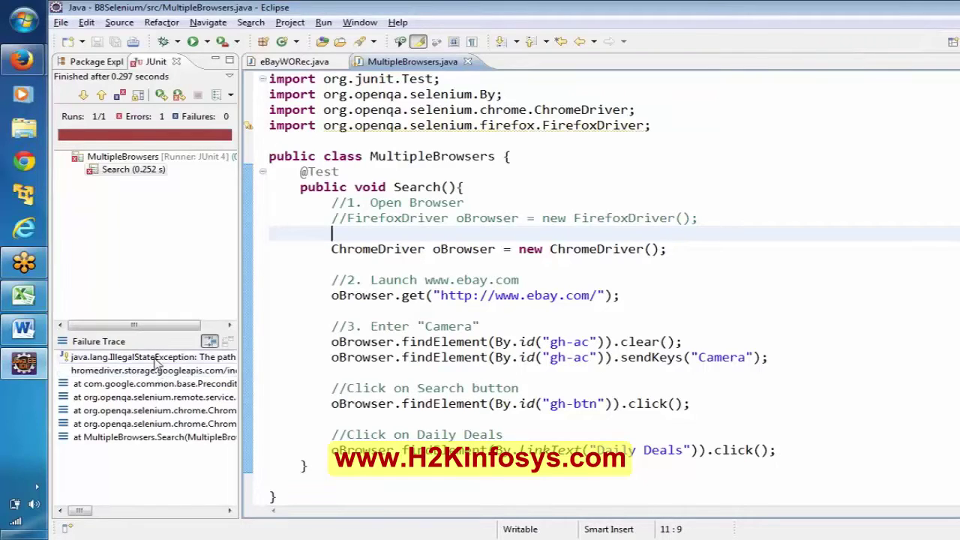
Step: Copy the IllegalStateException failure trace from the JUnit results into a new Notepad document and maximize its window
{"action": "right_click", "coordinate": [156, 363]}
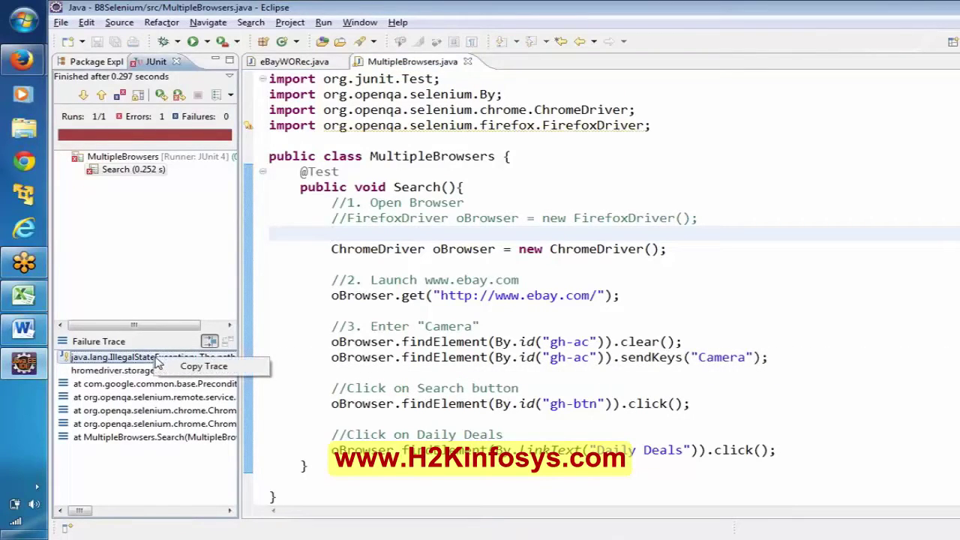
{"action": "left_click", "coordinate": [198, 367]}
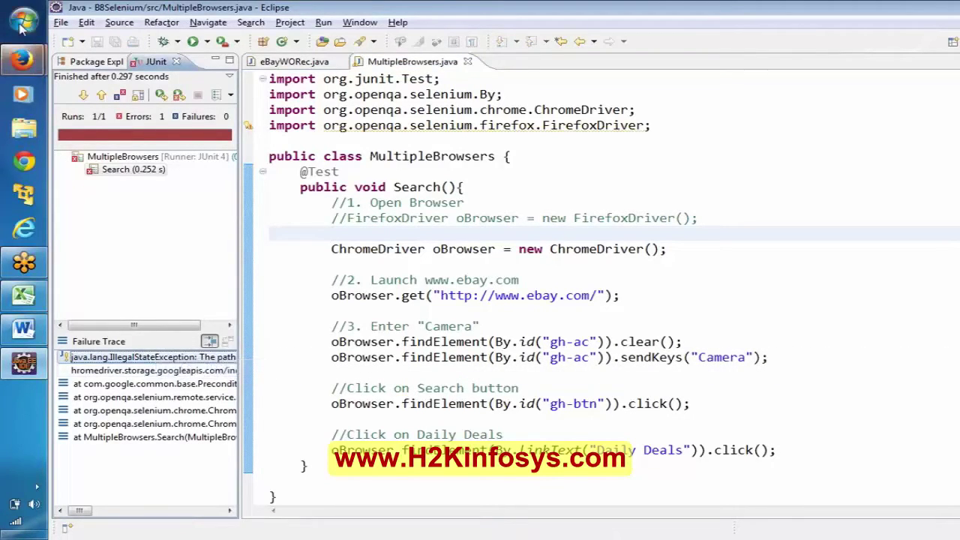
{"action": "left_click", "coordinate": [24, 21]}
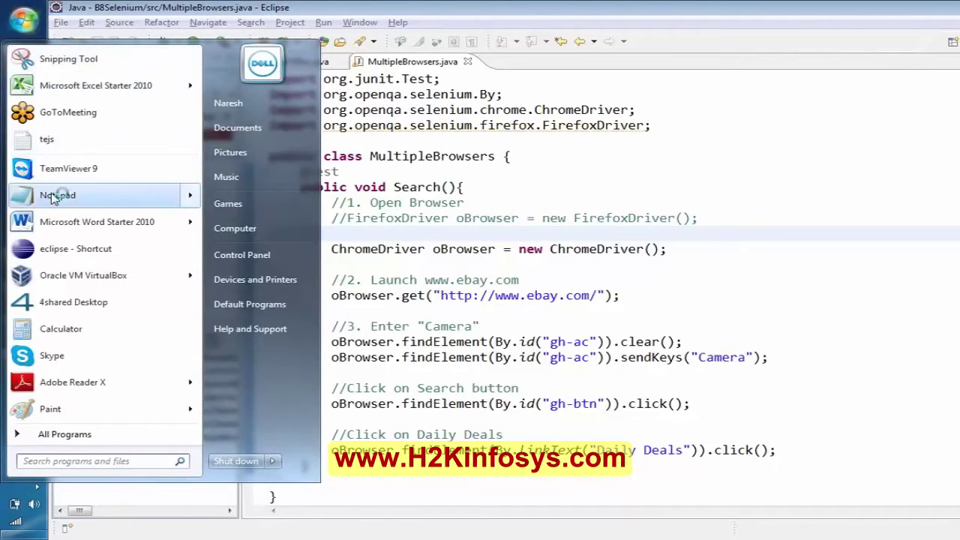
{"action": "left_click", "coordinate": [55, 195]}
{"action": "key", "text": "ctrl+v"}
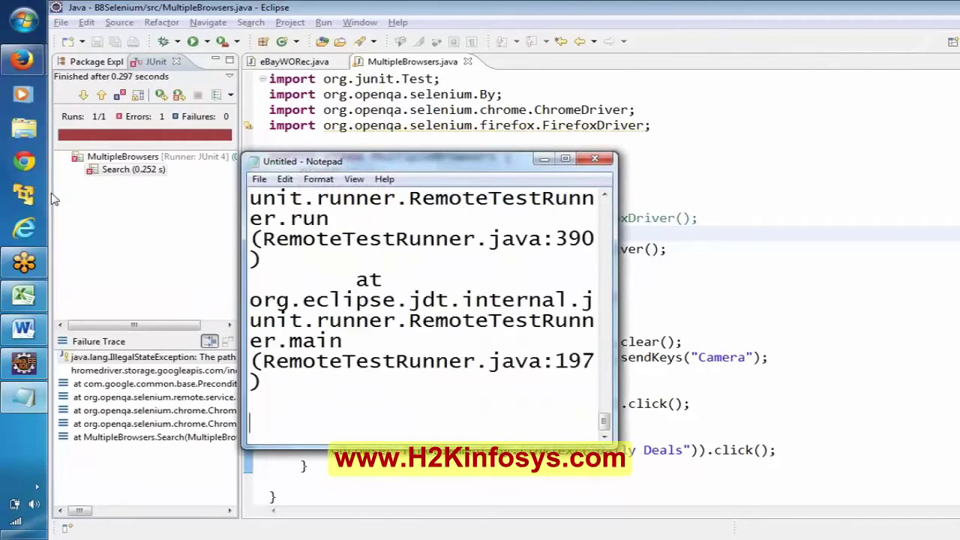
{"action": "left_click", "coordinate": [565, 158]}
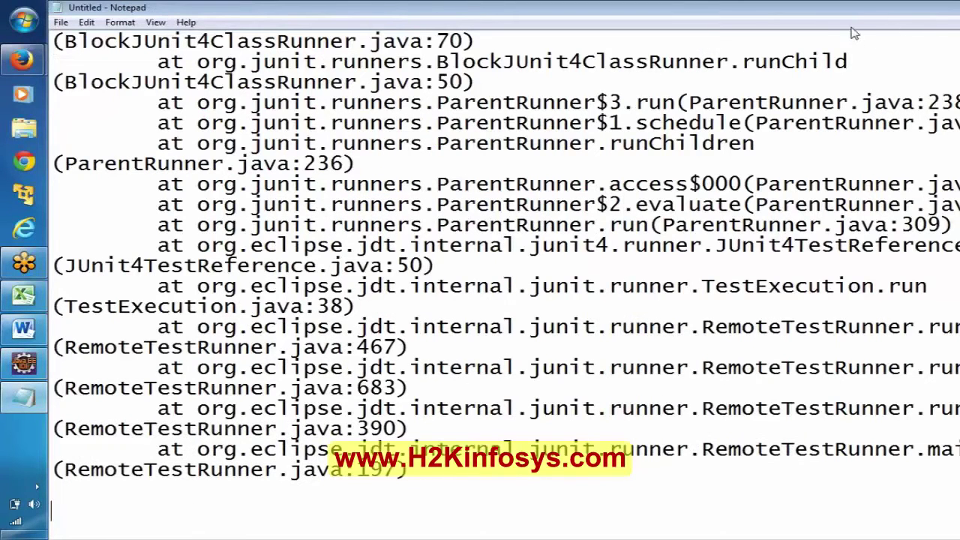
Step: Set the Notepad font size to 12 so more of the failure trace fits in the window
{"action": "left_click", "coordinate": [113, 23]}
{"action": "left_click", "coordinate": [140, 54]}
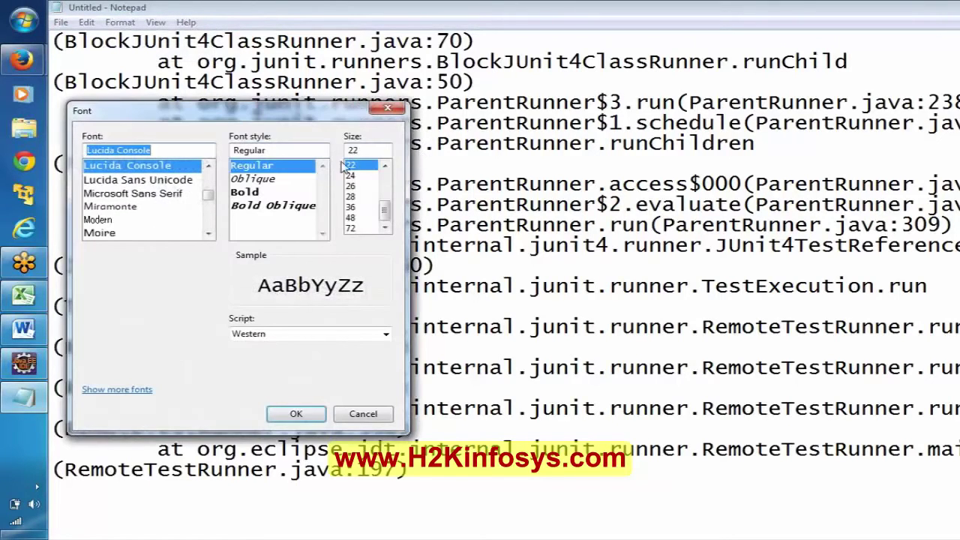
{"action": "left_click", "coordinate": [384, 166]}
{"action": "left_click", "coordinate": [384, 165]}
{"action": "left_click", "coordinate": [384, 165]}
{"action": "left_click", "coordinate": [384, 165]}
{"action": "left_click", "coordinate": [384, 166]}
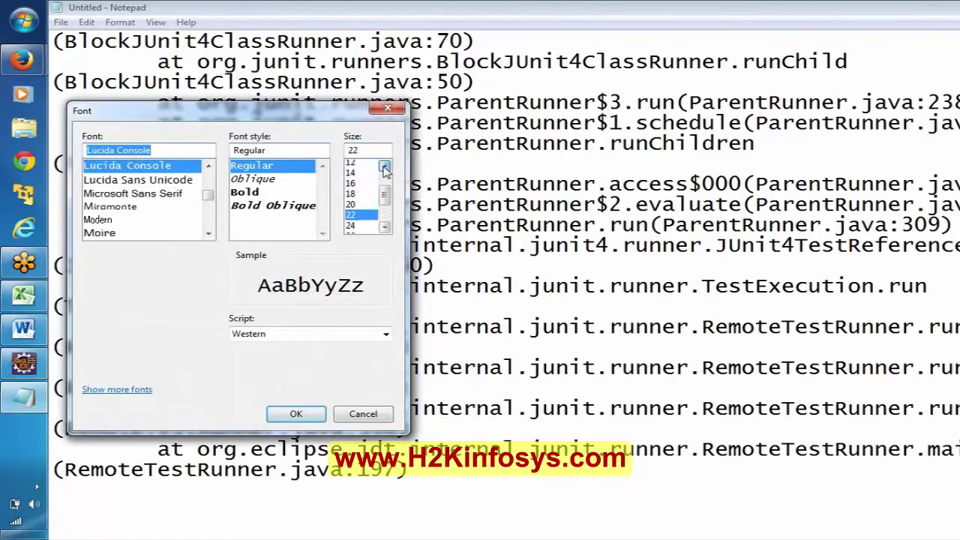
{"action": "left_click", "coordinate": [384, 166]}
{"action": "left_click", "coordinate": [384, 165]}
{"action": "left_click", "coordinate": [384, 166]}
{"action": "left_click", "coordinate": [384, 166]}
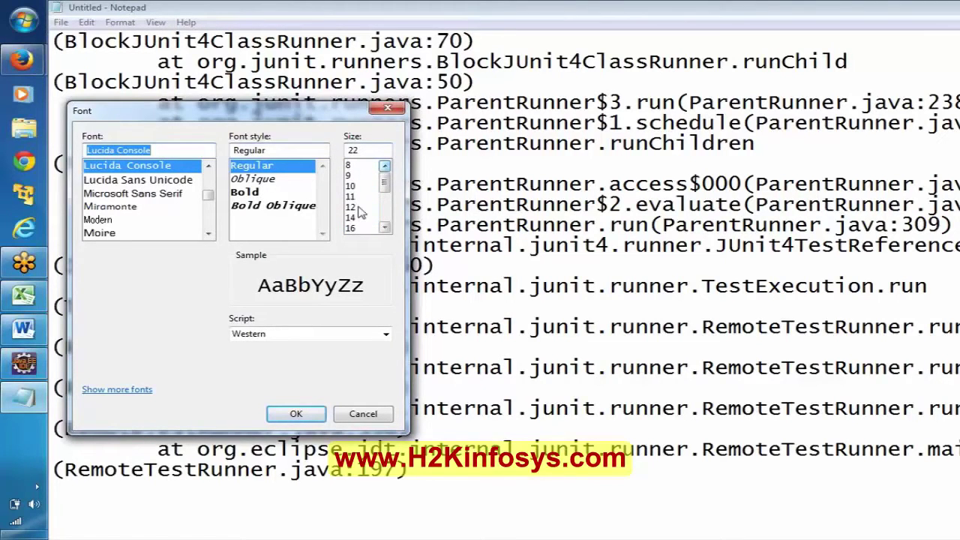
{"action": "left_click", "coordinate": [361, 207]}
{"action": "left_click", "coordinate": [295, 413]}
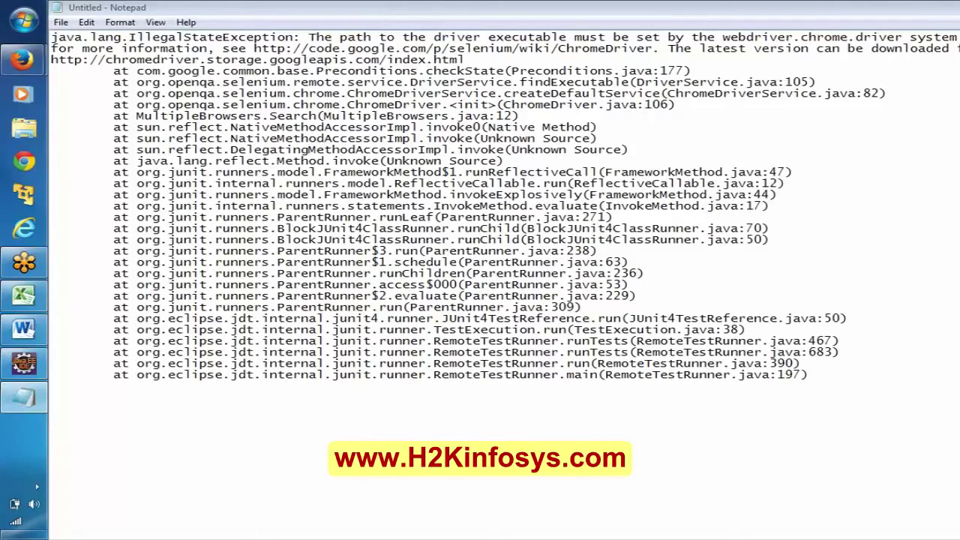
{"action": "left_click", "coordinate": [309, 38]}
{"action": "left_click_drag", "start_coordinate": [309, 38], "coordinate": [944, 49]}
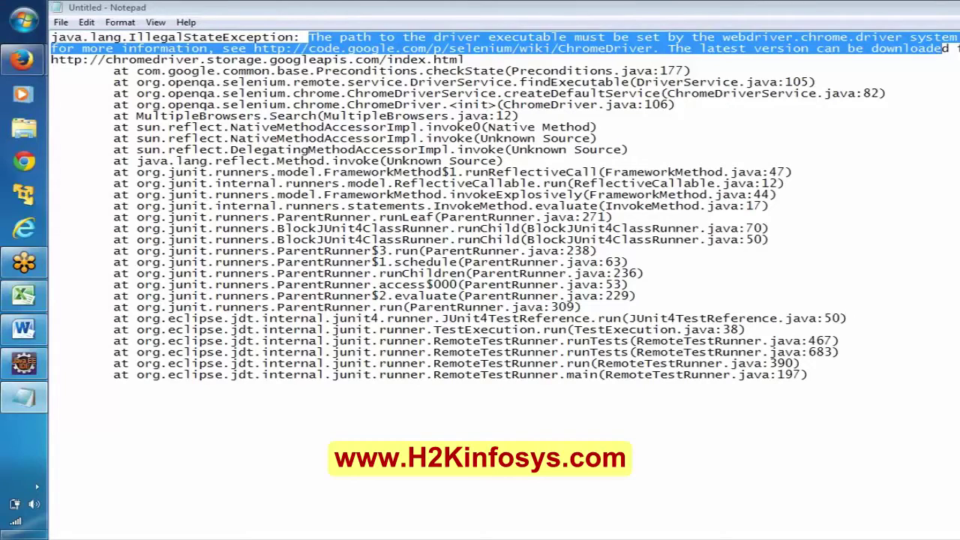
{"action": "left_click", "coordinate": [944, 48]}
{"action": "left_click_drag", "start_coordinate": [254, 48], "coordinate": [653, 48]}
{"action": "key", "text": "ctrl+c"}
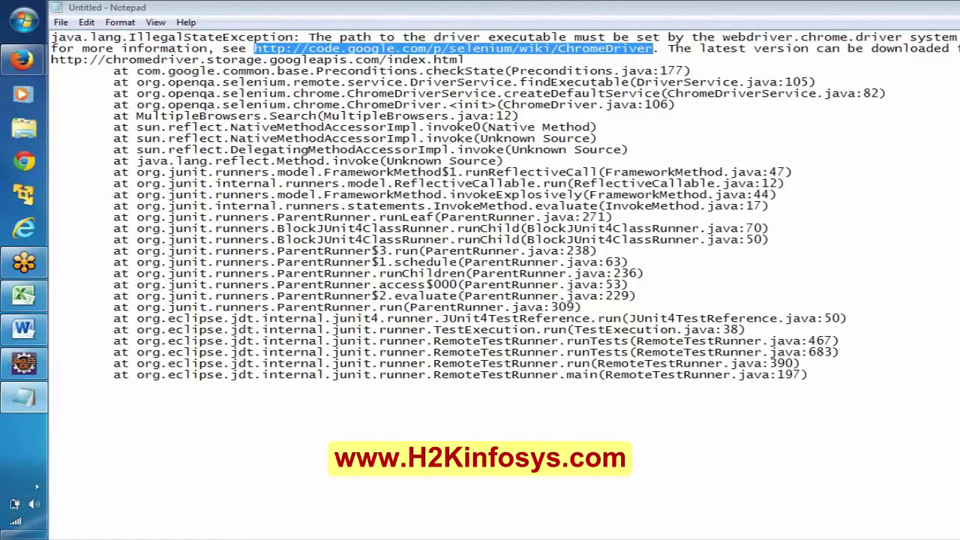
Step: Switch to Firefox and open the copied ChromeDriver wiki address in a new tab
{"action": "mouse_move", "coordinate": [24, 60]}
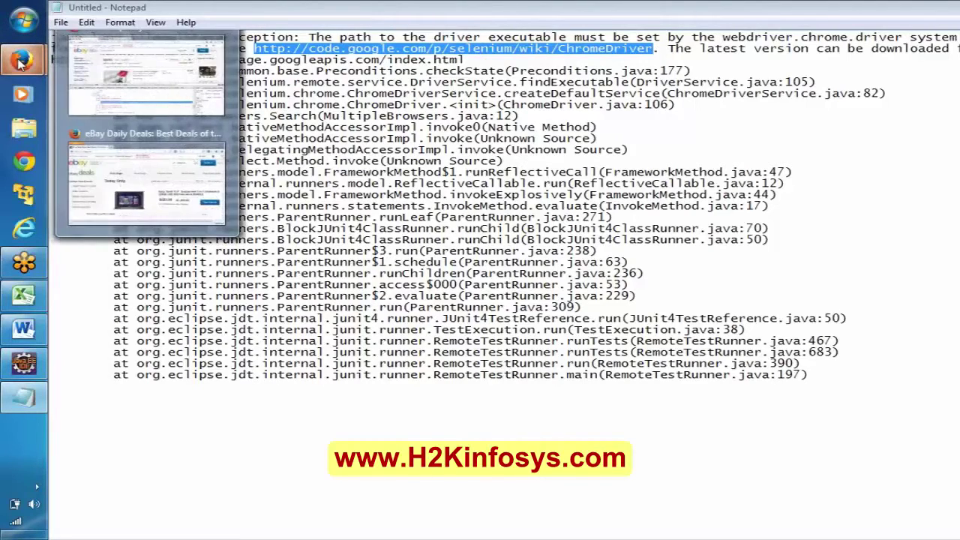
{"action": "left_click", "coordinate": [133, 62]}
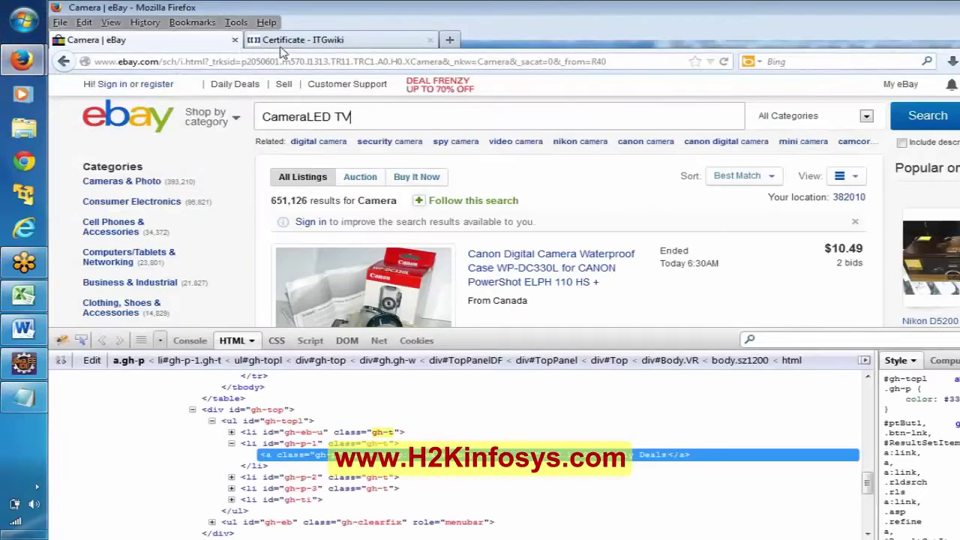
{"action": "left_click", "coordinate": [405, 42]}
{"action": "left_click", "coordinate": [373, 66]}
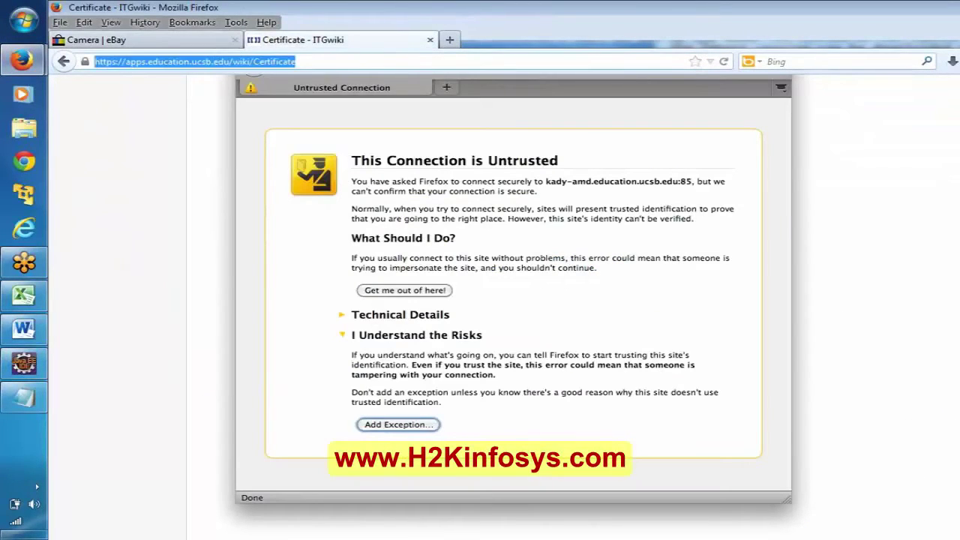
{"action": "left_click", "coordinate": [450, 41]}
{"action": "key", "text": "ctrl+v"}
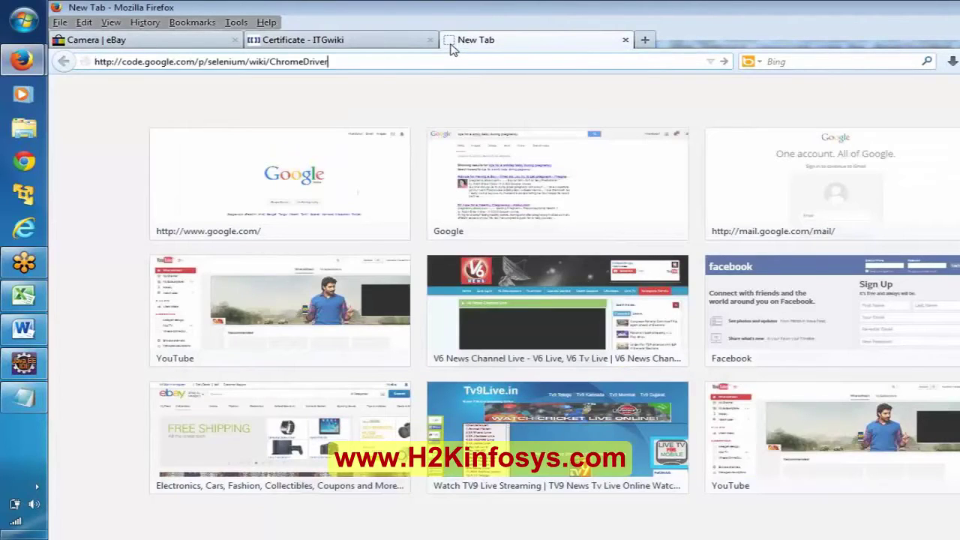
{"action": "key", "text": "Return"}
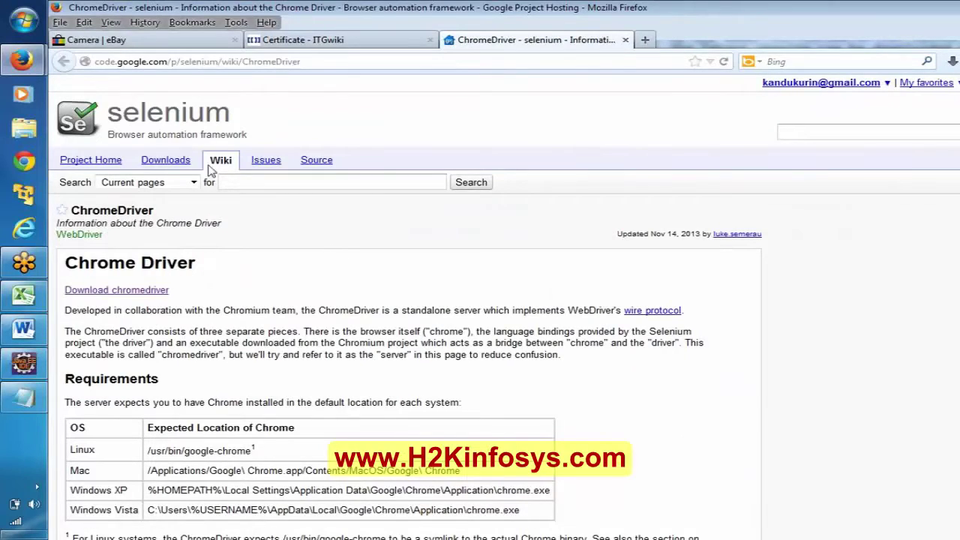
Step: Check the Selenium project's Downloads list, return to the ChromeDriver wiki page and follow its Download chromedriver link
{"action": "left_click", "coordinate": [183, 165]}
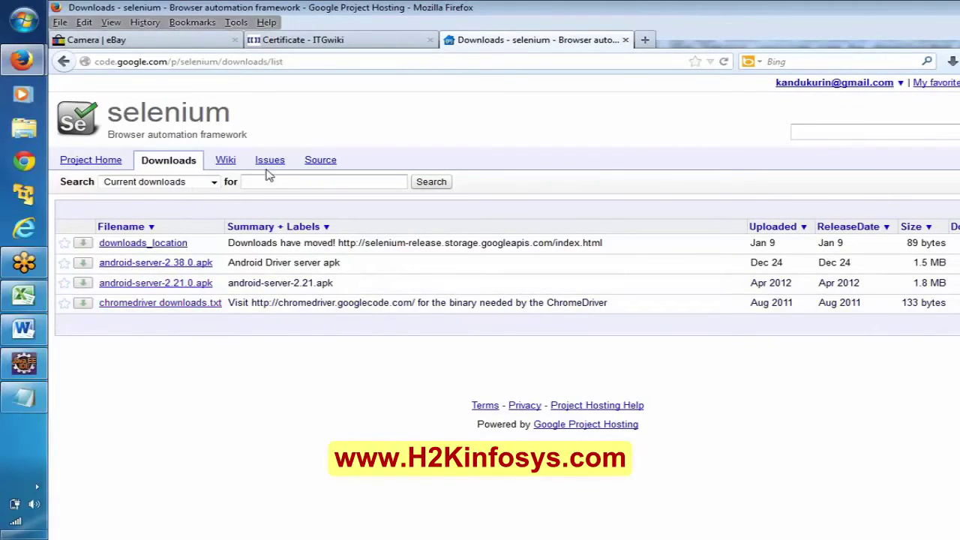
{"action": "left_click", "coordinate": [64, 62]}
{"action": "left_click", "coordinate": [128, 290]}
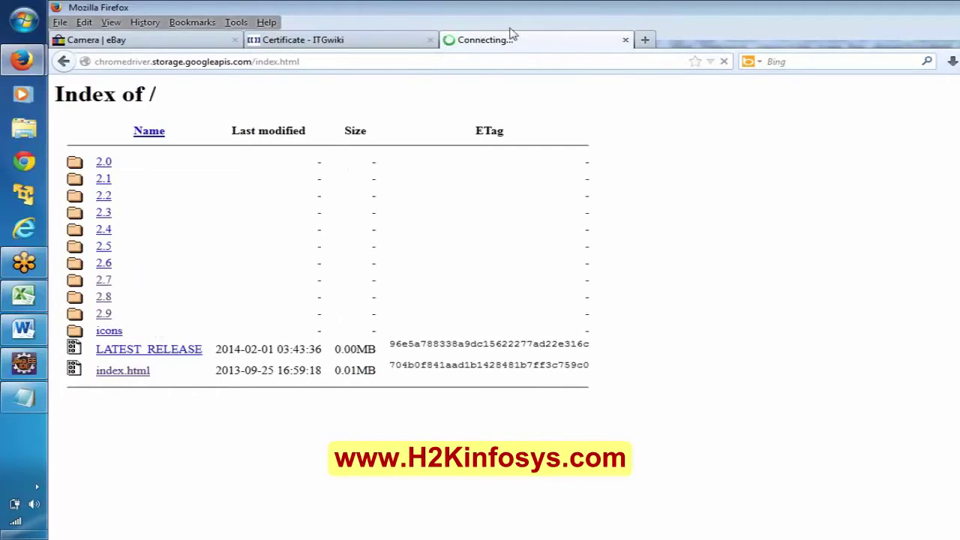
Step: Reopen the ChromeDriver wiki page in another Firefox tab and go through its Download chromedriver link to the 2.9 release folder
{"action": "left_click", "coordinate": [645, 40]}
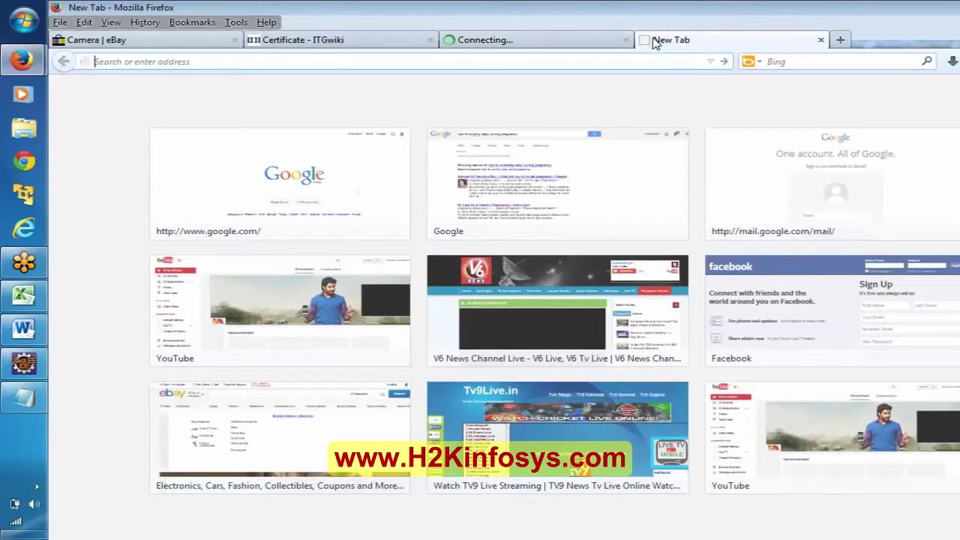
{"action": "left_click", "coordinate": [37, 368]}
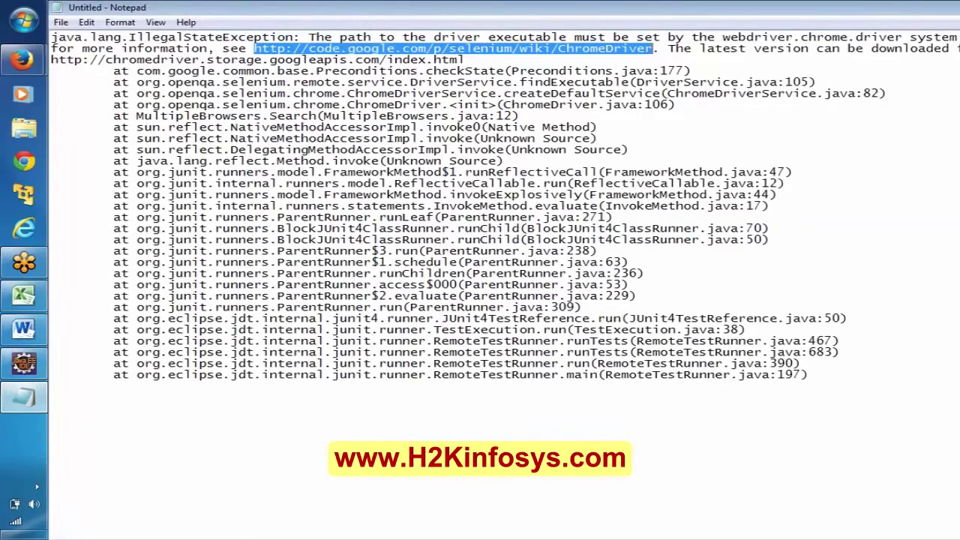
{"action": "left_click", "coordinate": [24, 398]}
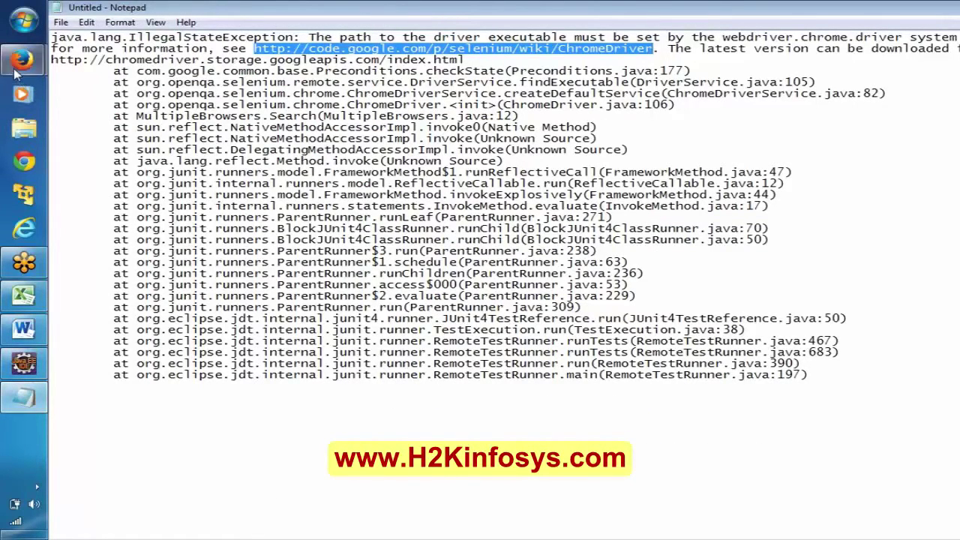
{"action": "mouse_move", "coordinate": [17, 68]}
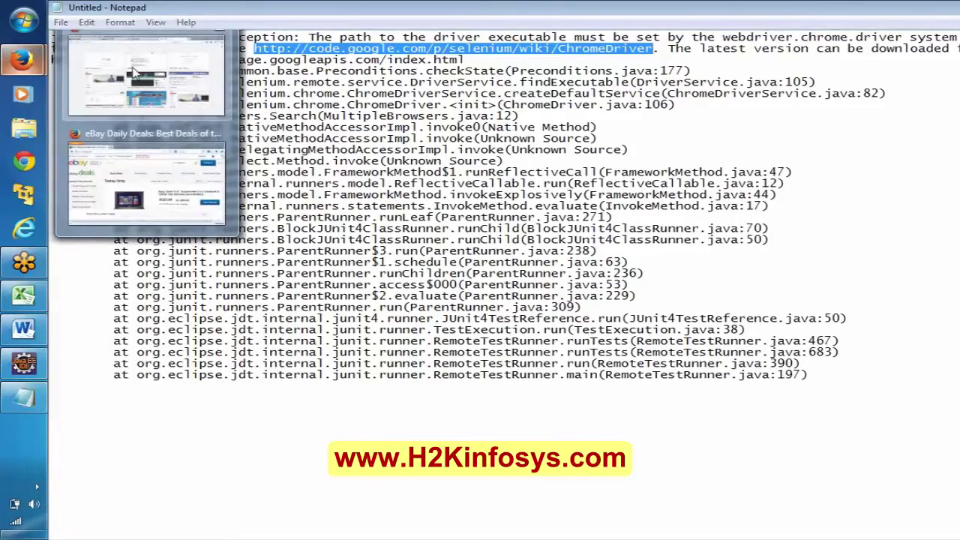
{"action": "left_click", "coordinate": [132, 72]}
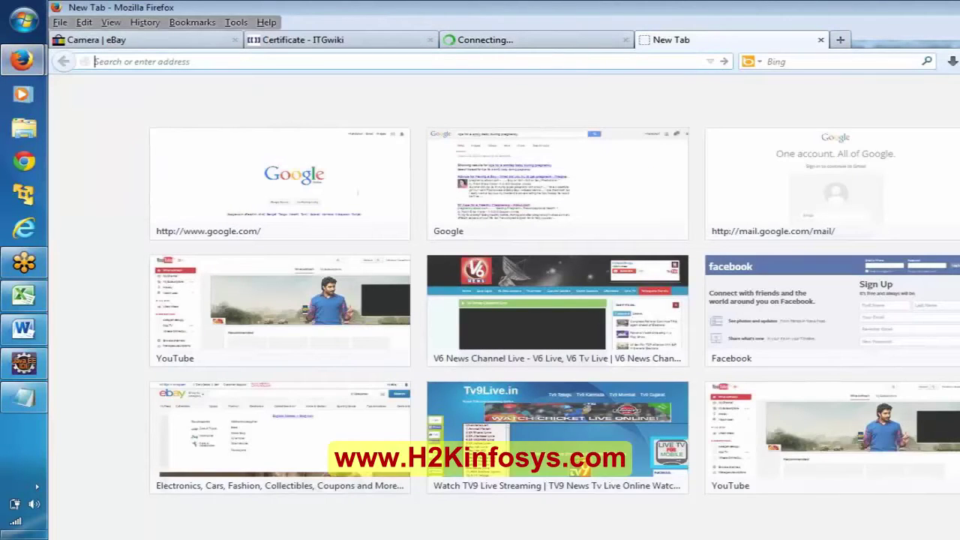
{"action": "type", "text": "http://code.google.com/p/selenium/wiki/ChromeDriver"}
{"action": "key", "text": "Return"}
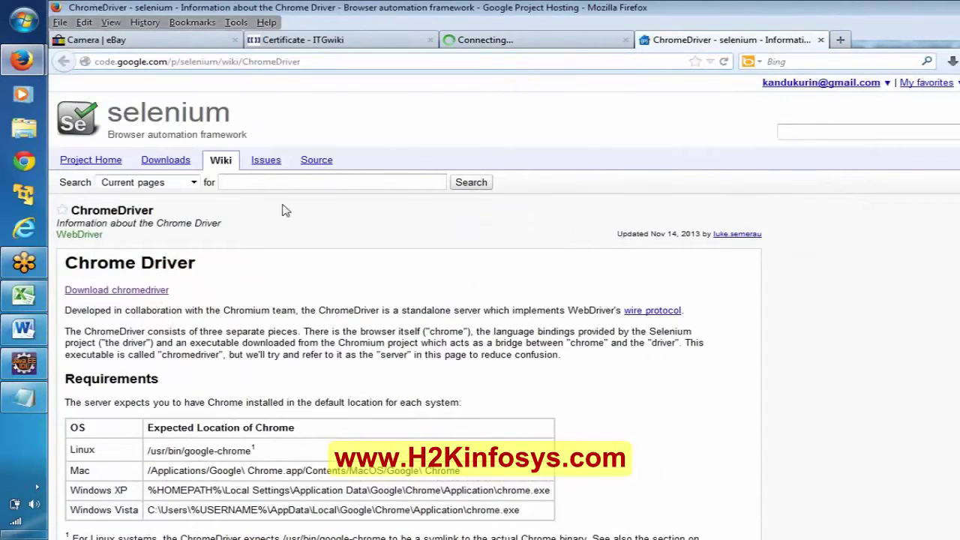
{"action": "left_click", "coordinate": [124, 298]}
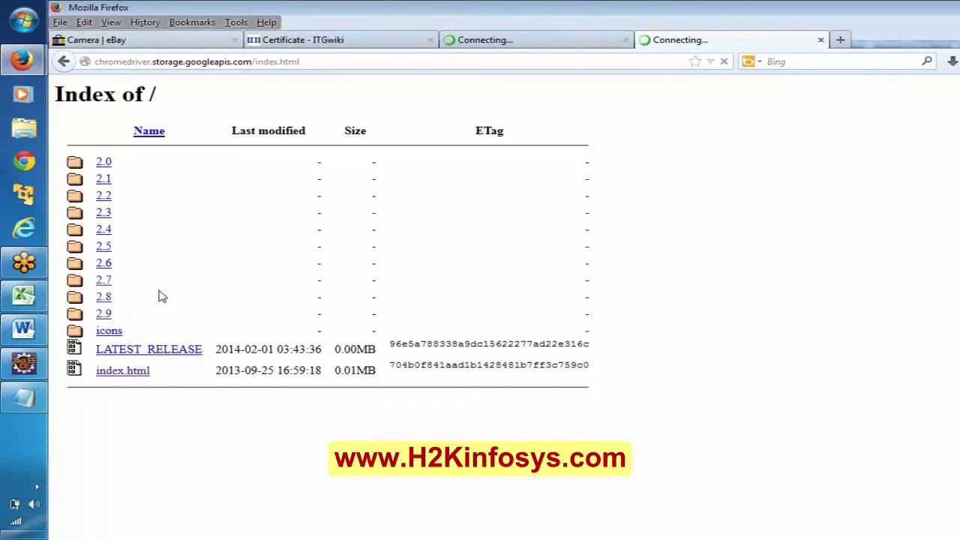
{"action": "left_click", "coordinate": [100, 317]}
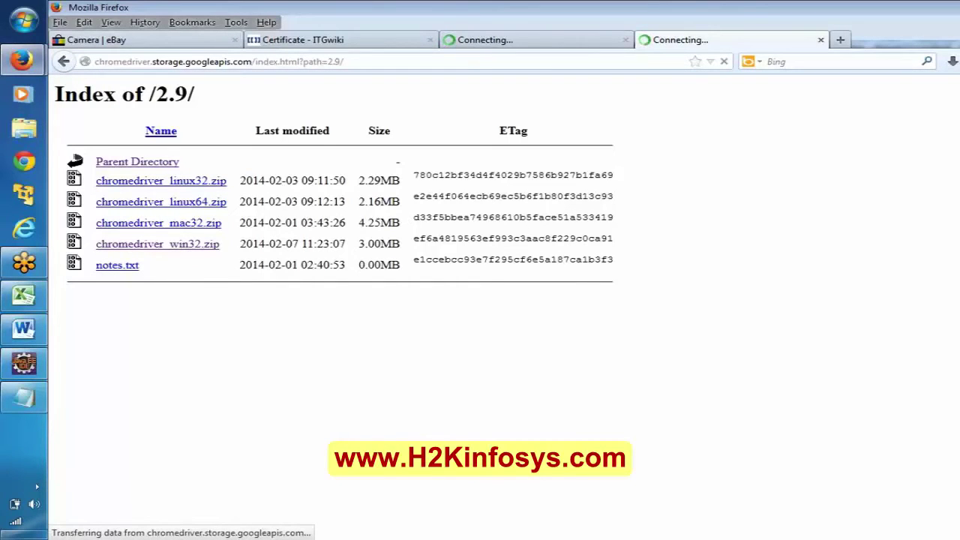
Step: Switch to Eclipse, show the project files, and start a System.set call on the blank line above the ChromeDriver declaration
{"action": "left_click", "coordinate": [24, 363]}
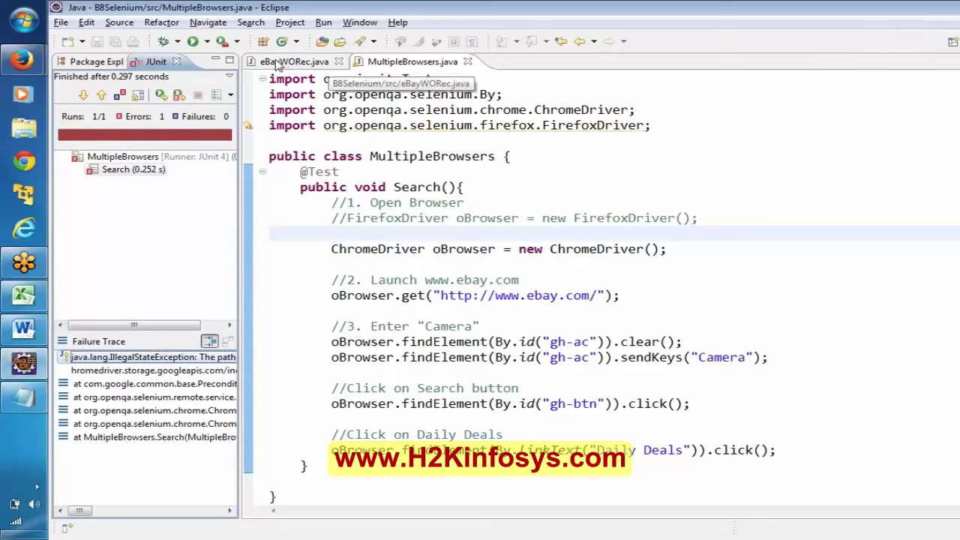
{"action": "left_click", "coordinate": [86, 62]}
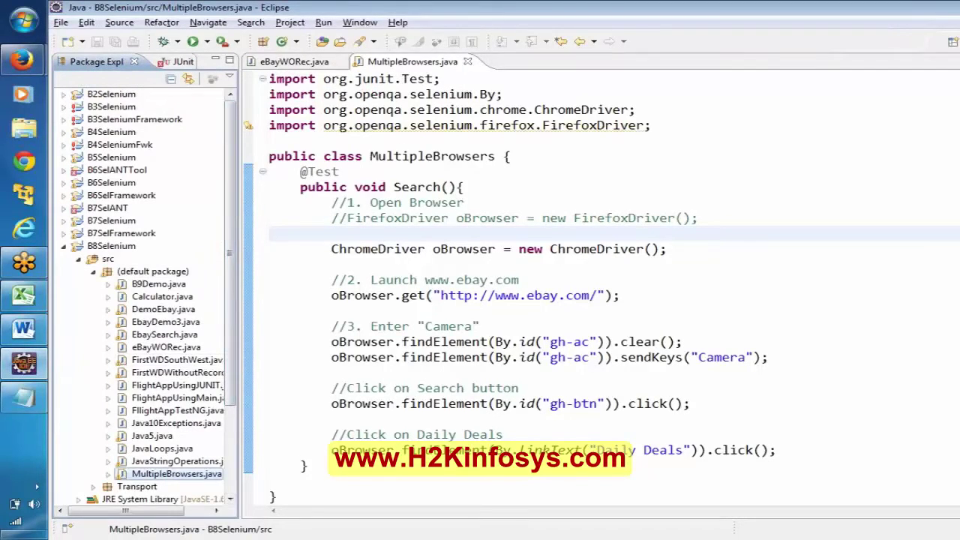
{"action": "left_click", "coordinate": [331, 233]}
{"action": "type", "text": "S"}
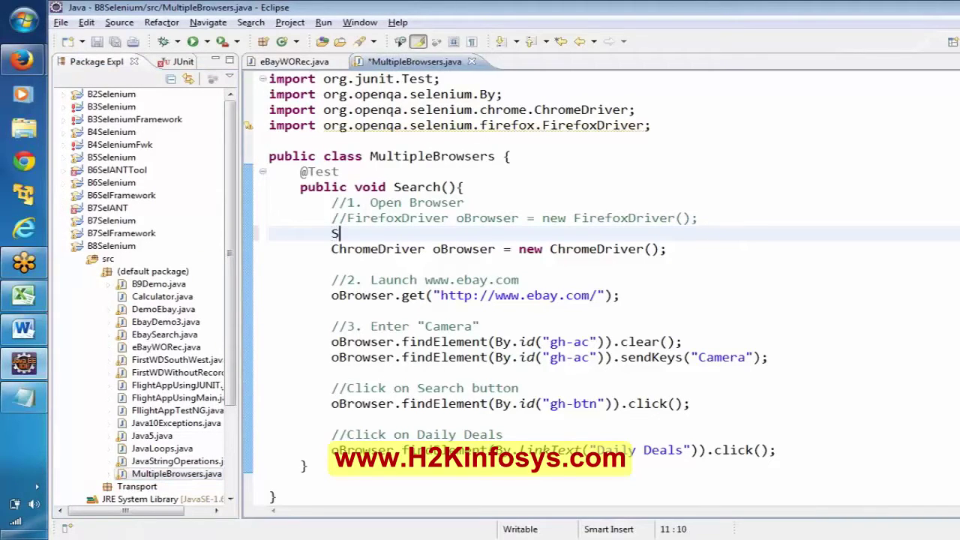
{"action": "type", "text": "ystem.set"}
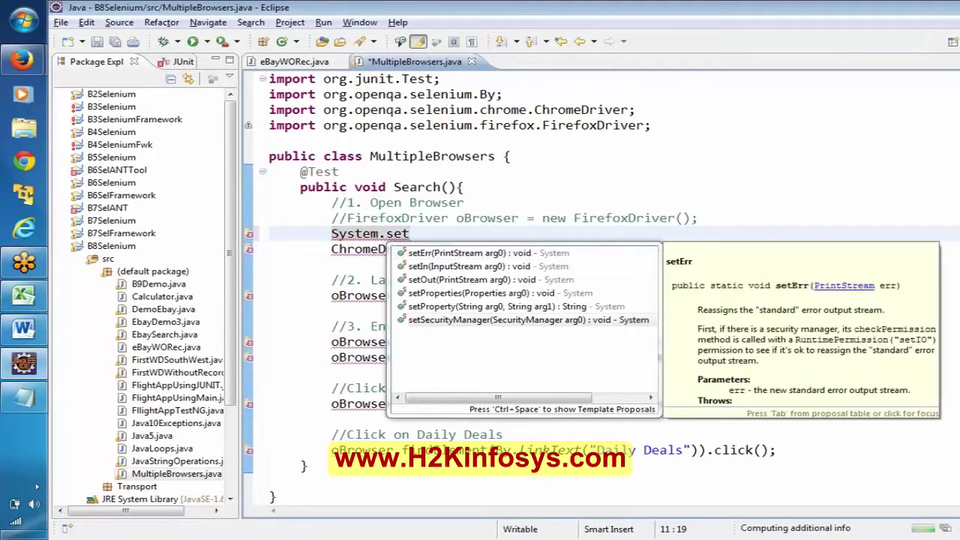
Step: Complete the System.set statement above the ChromeDriver line with the setProperty(String arg0, String arg1) method
{"action": "key", "text": "Down"}
{"action": "key", "text": "Down"}
{"action": "key", "text": "Down"}
{"action": "key", "text": "Down"}
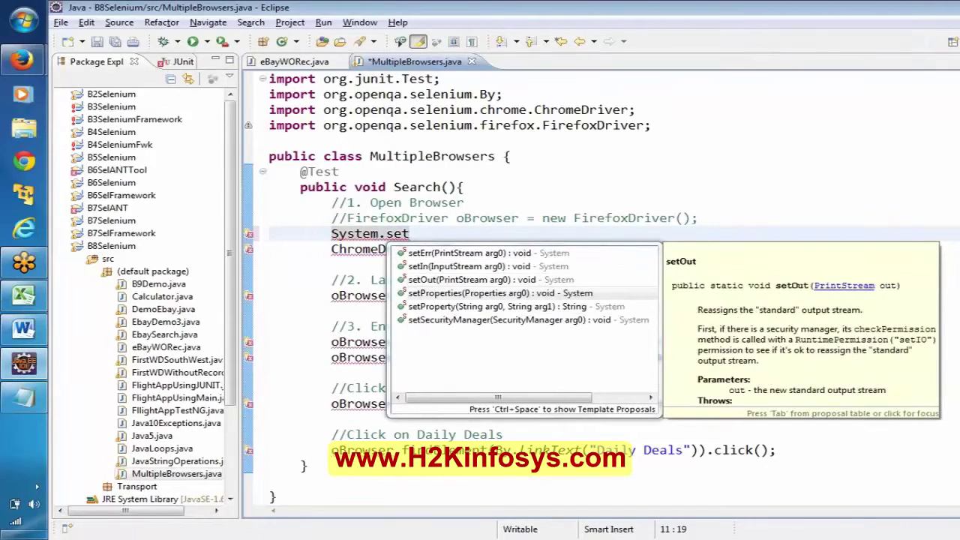
{"action": "key", "text": "Return"}
Step: Switch to Notepad and select the property name webdriver.chrome.driver in the exception message, without the trailing space
{"action": "key", "text": "alt+Tab"}
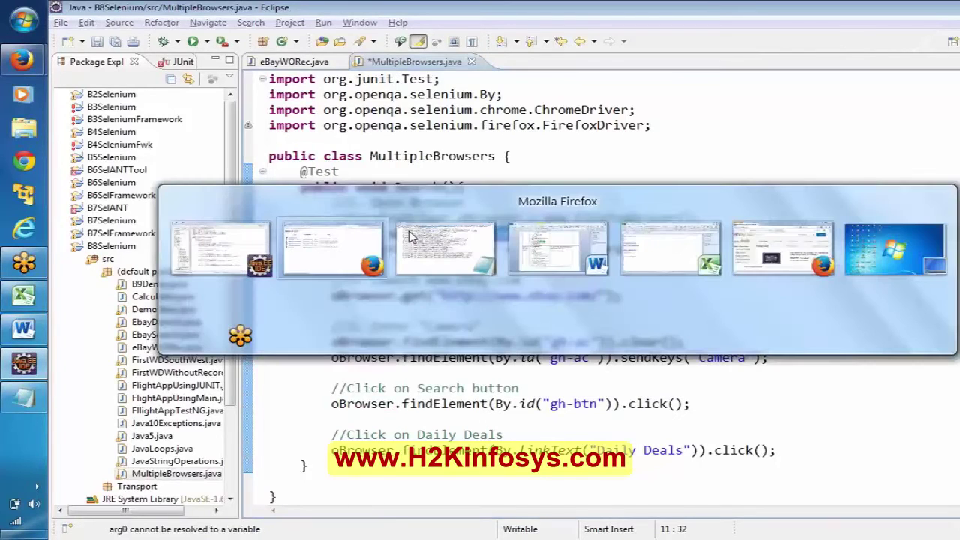
{"action": "left_click", "coordinate": [409, 237]}
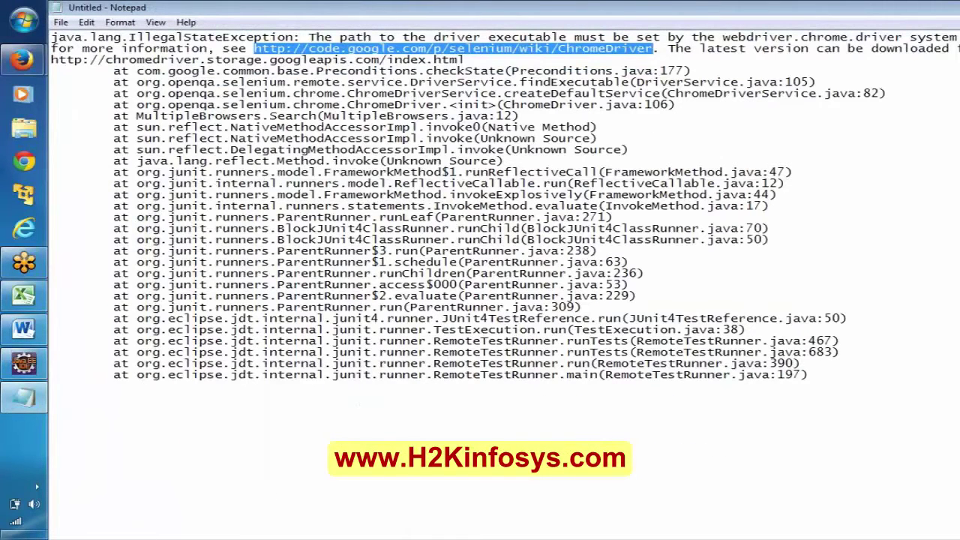
{"action": "left_click", "coordinate": [762, 36]}
{"action": "double_click", "coordinate": [762, 36]}
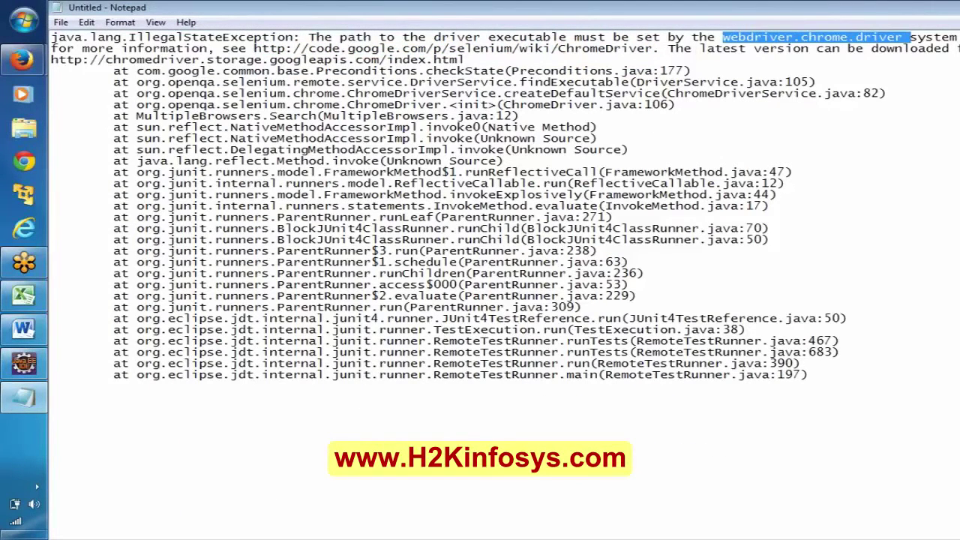
{"action": "key", "text": "shift+Left"}
Step: Return to Eclipse and replace arg0 of System.setProperty with "webdriver.chrome.driver"
{"action": "key", "text": "alt+Tab"}
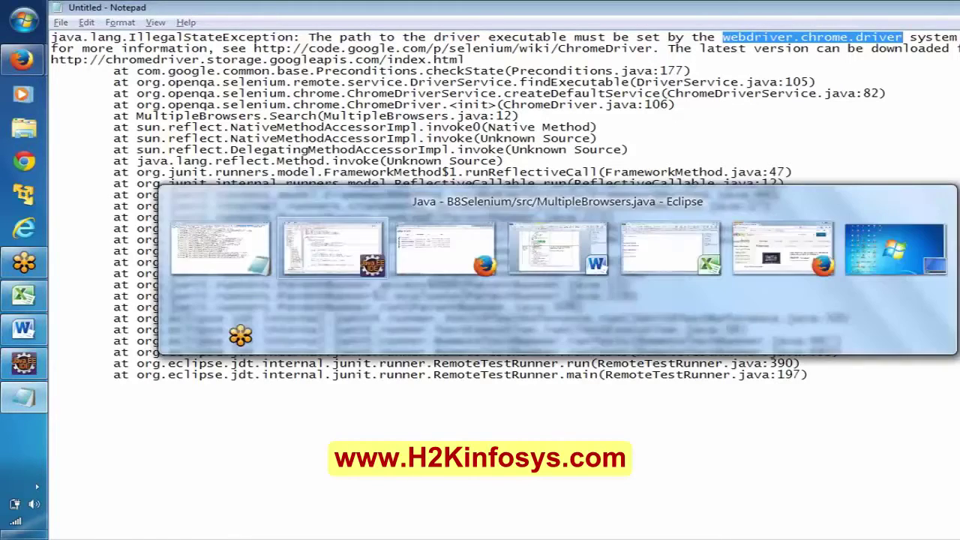
{"action": "left_click", "coordinate": [353, 233]}
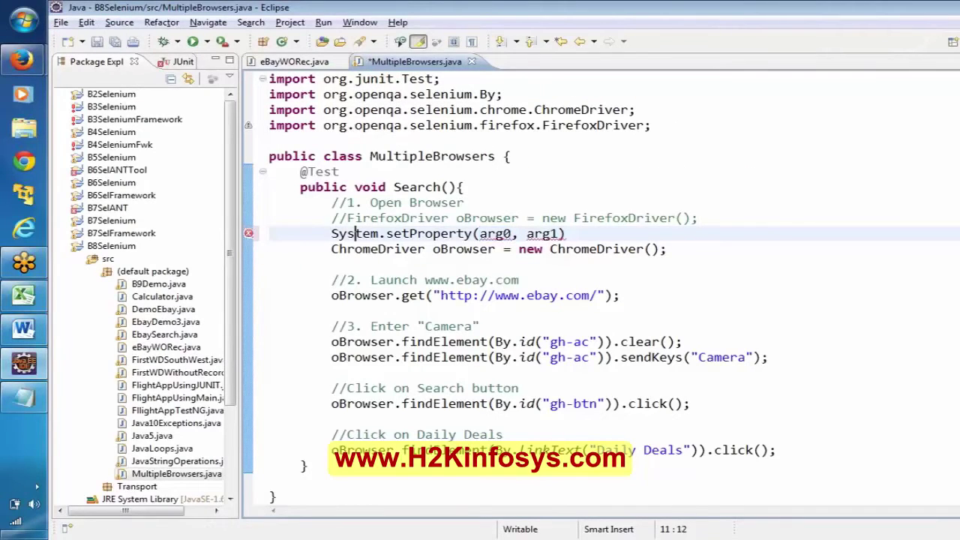
{"action": "double_click", "coordinate": [356, 233]}
{"action": "double_click", "coordinate": [427, 233]}
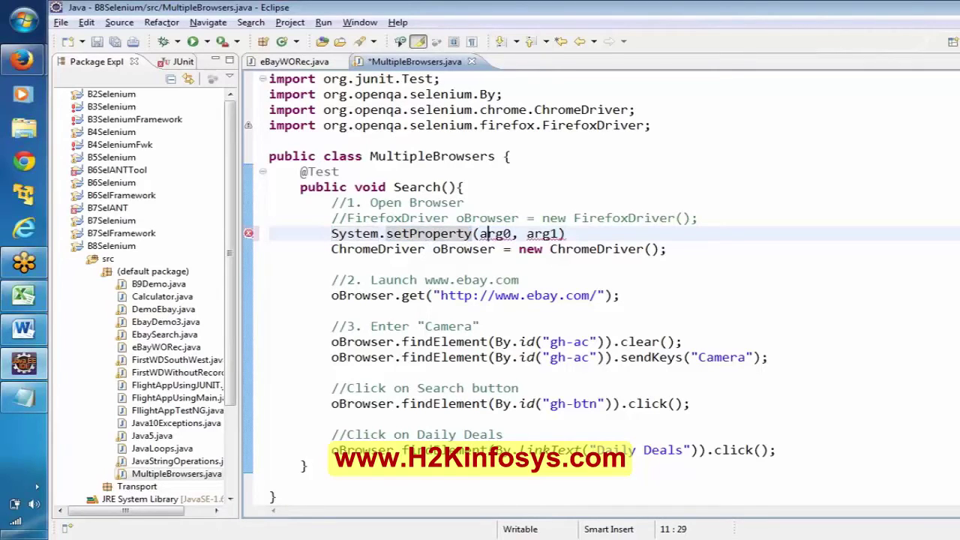
{"action": "double_click", "coordinate": [495, 233]}
{"action": "type", "text": "\"webdriver.chrome.driver\""}
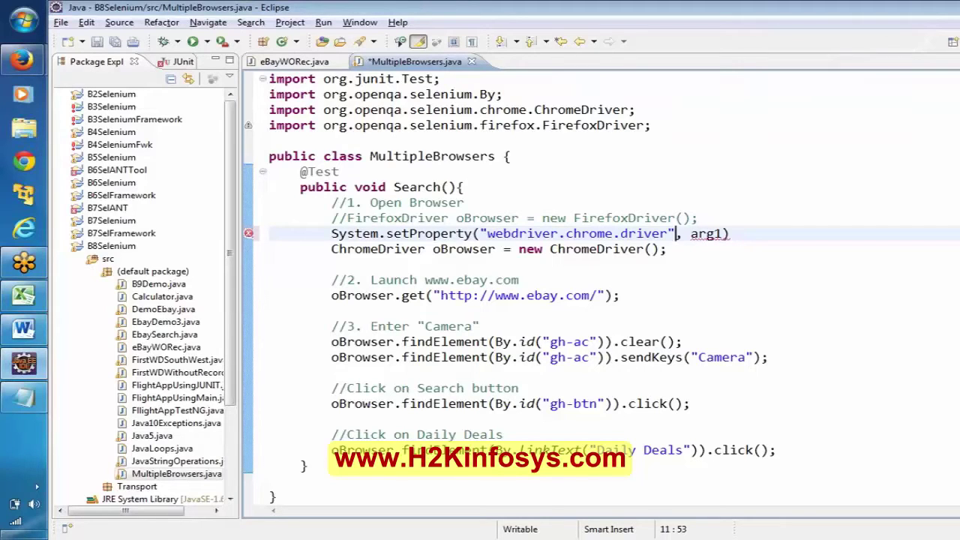
Step: Open Multiplebrowsers.java from the B7Selenium default package and select the path argument in its Google Chrome branch for reference
{"action": "left_click", "coordinate": [690, 234]}
{"action": "left_click", "coordinate": [64, 221]}
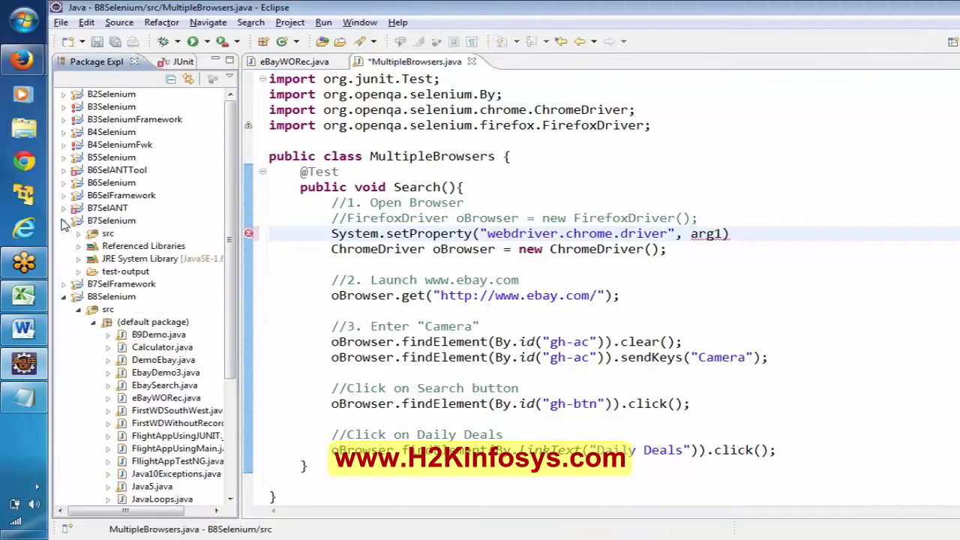
{"action": "left_click", "coordinate": [78, 233]}
{"action": "left_click", "coordinate": [93, 247]}
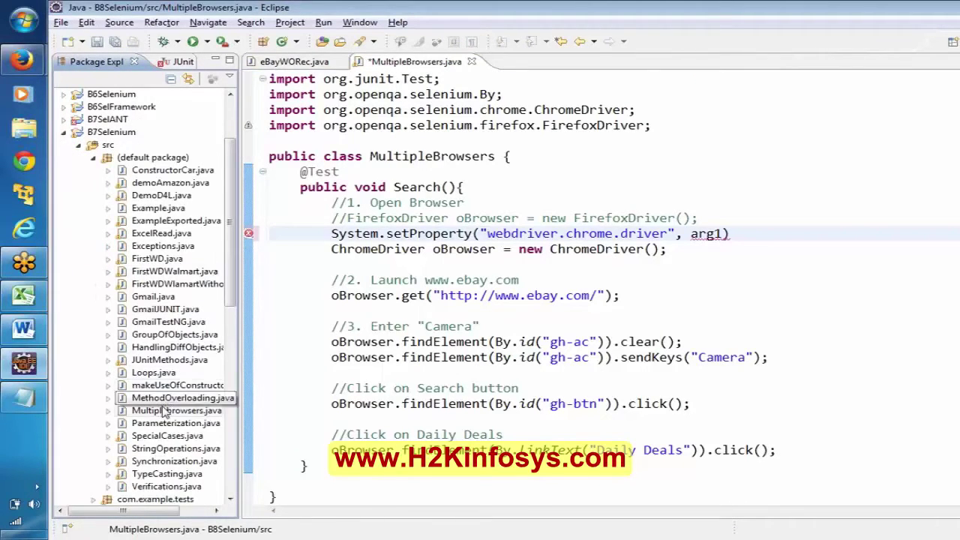
{"action": "double_click", "coordinate": [162, 411]}
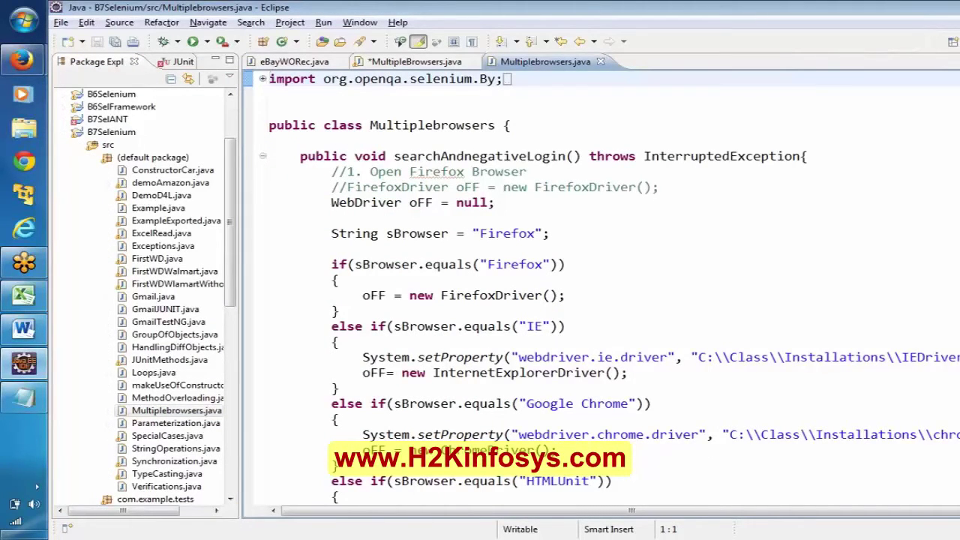
{"action": "left_click", "coordinate": [715, 434]}
{"action": "key", "text": "shift+End"}
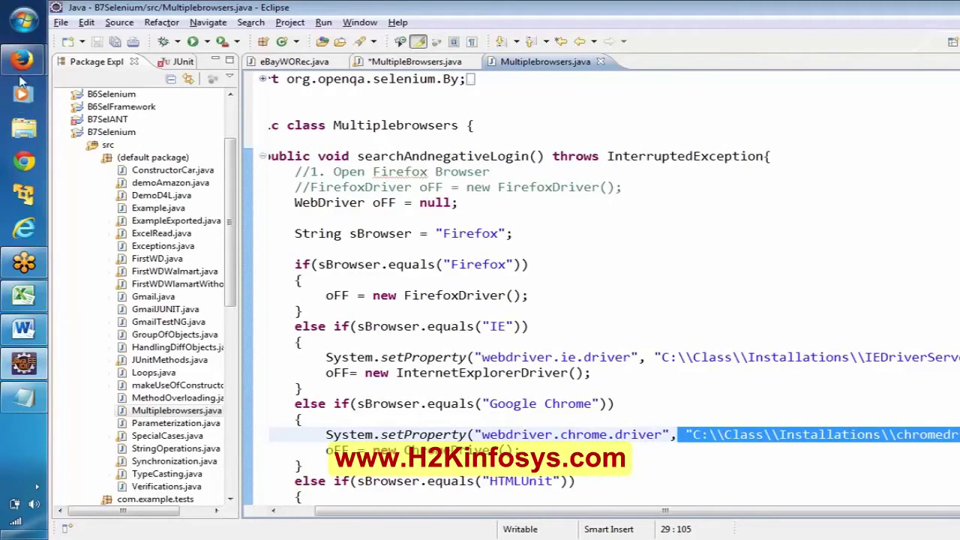
Step: Switch to Windows Explorer, browse to C:\Class\Installations and select the chromedriver application
{"action": "left_click", "coordinate": [23, 135]}
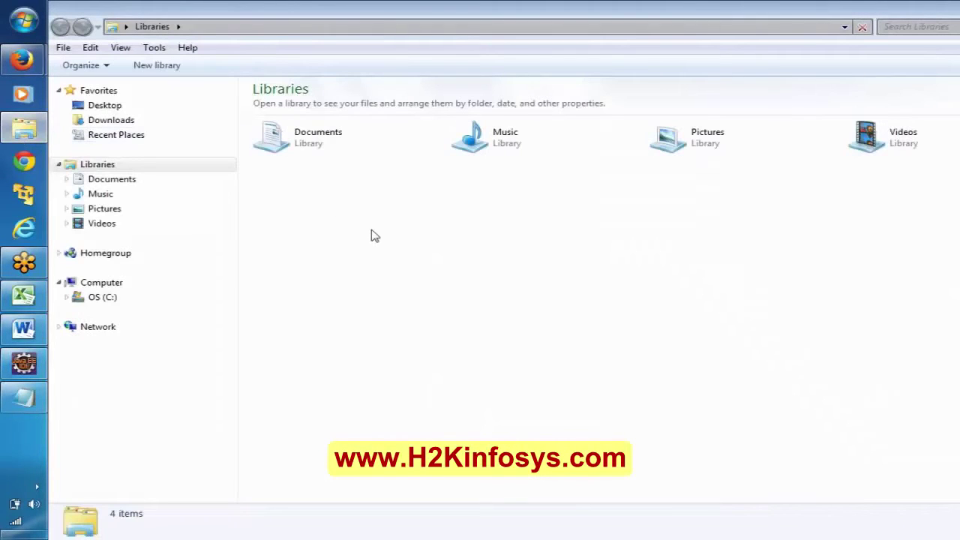
{"action": "left_click", "coordinate": [120, 302]}
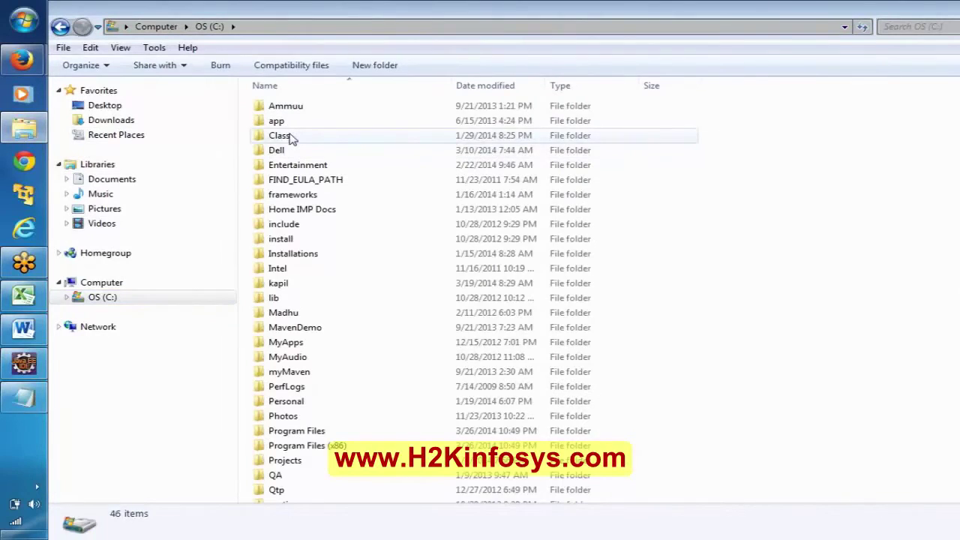
{"action": "double_click", "coordinate": [290, 136]}
{"action": "double_click", "coordinate": [294, 209]}
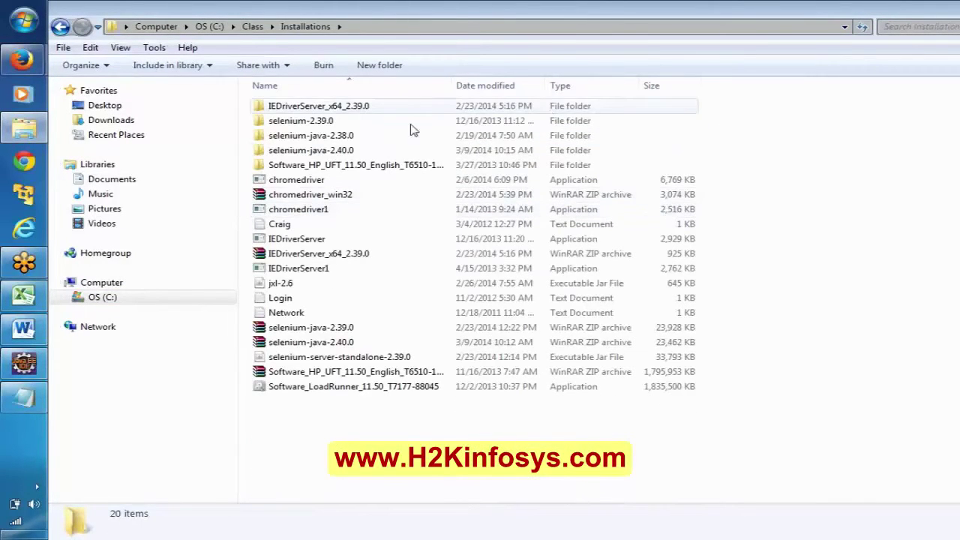
{"action": "left_click", "coordinate": [291, 183]}
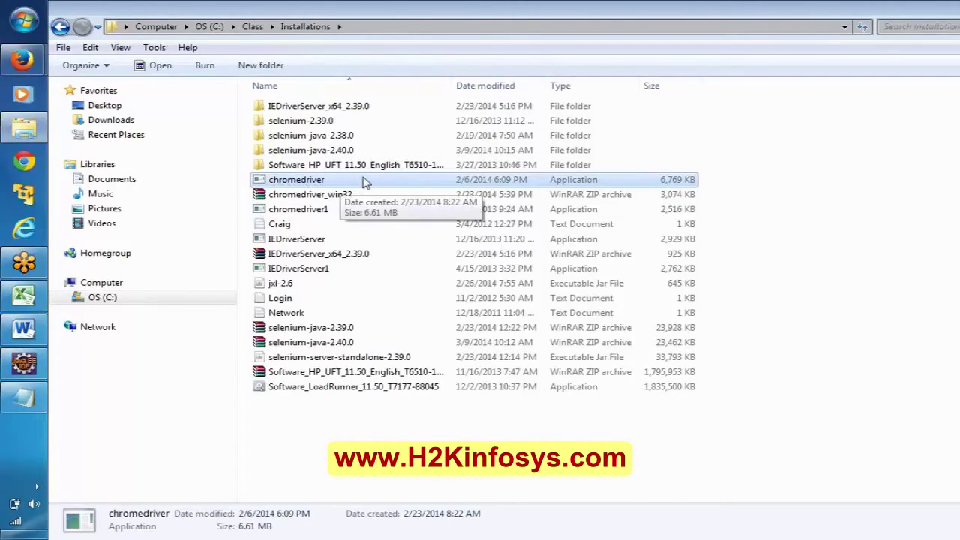
Step: Examine the chromedriver_win32 archive and the matching ChromeDriver download page in Firefox
{"action": "left_click", "coordinate": [339, 201]}
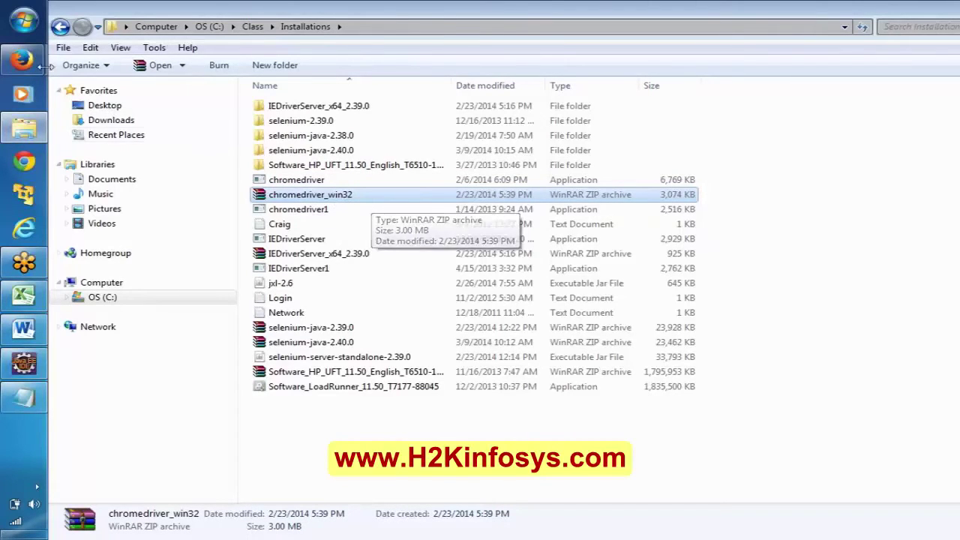
{"action": "mouse_move", "coordinate": [23, 59]}
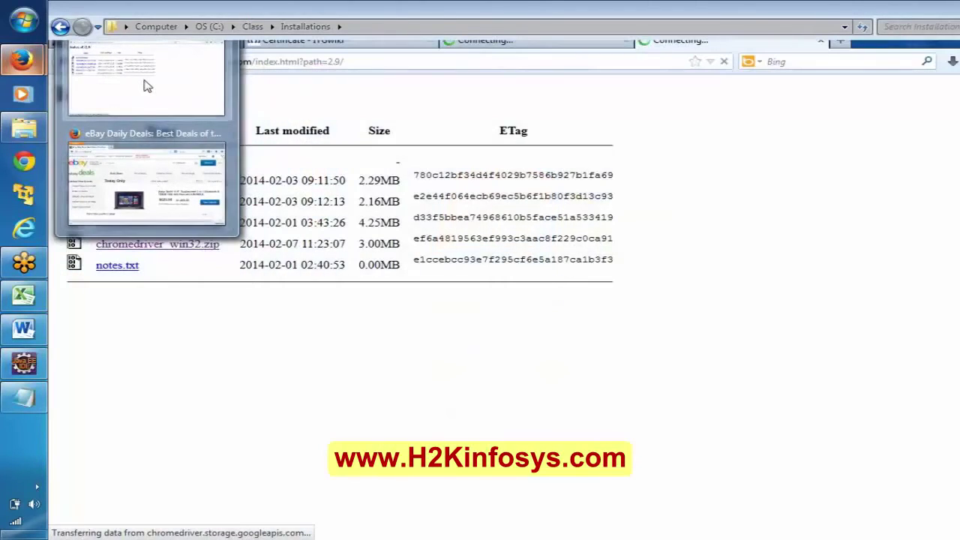
{"action": "left_click", "coordinate": [146, 85]}
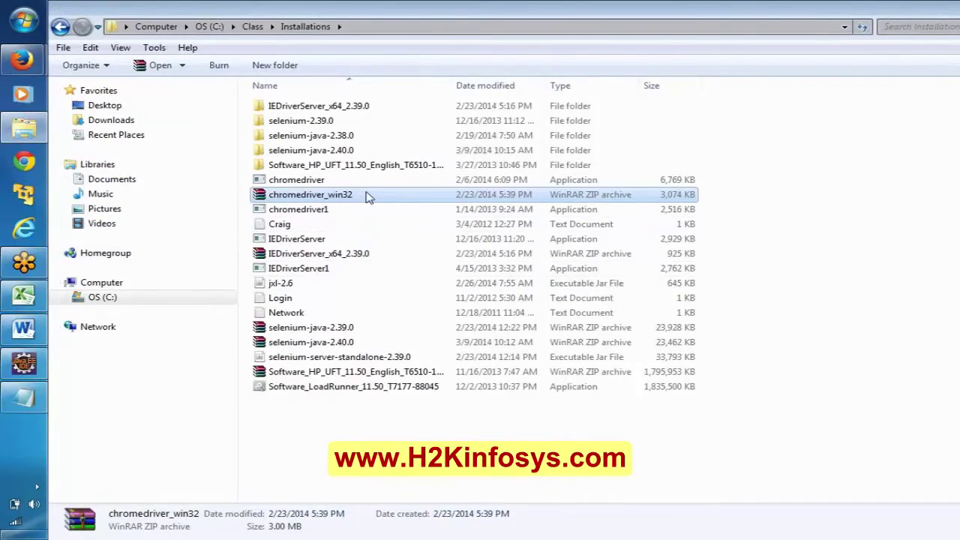
Step: Select the chromedriver application and copy its folder path, C:\Class\Installations
{"action": "left_click", "coordinate": [299, 182]}
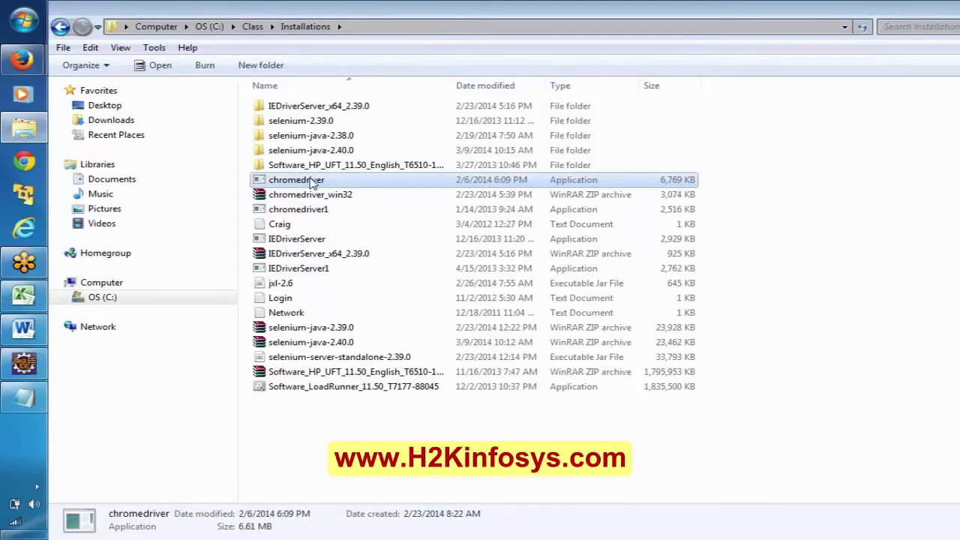
{"action": "left_click", "coordinate": [379, 25]}
{"action": "key", "text": "ctrl+c"}
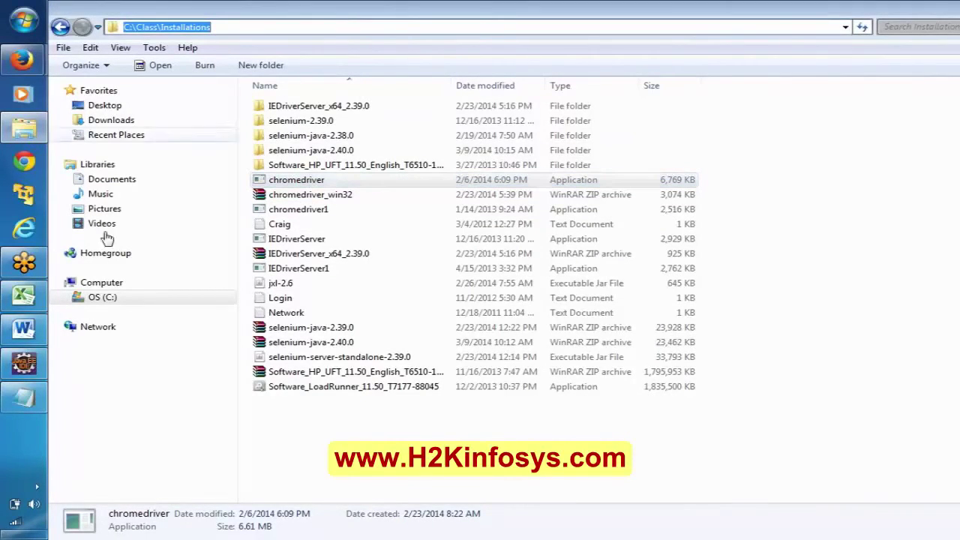
Step: In Eclipse's B8Selenium MultipleBrowsers.java, replace arg1 with an opening quote and the copied path C:\Class\Installations
{"action": "left_click", "coordinate": [22, 369]}
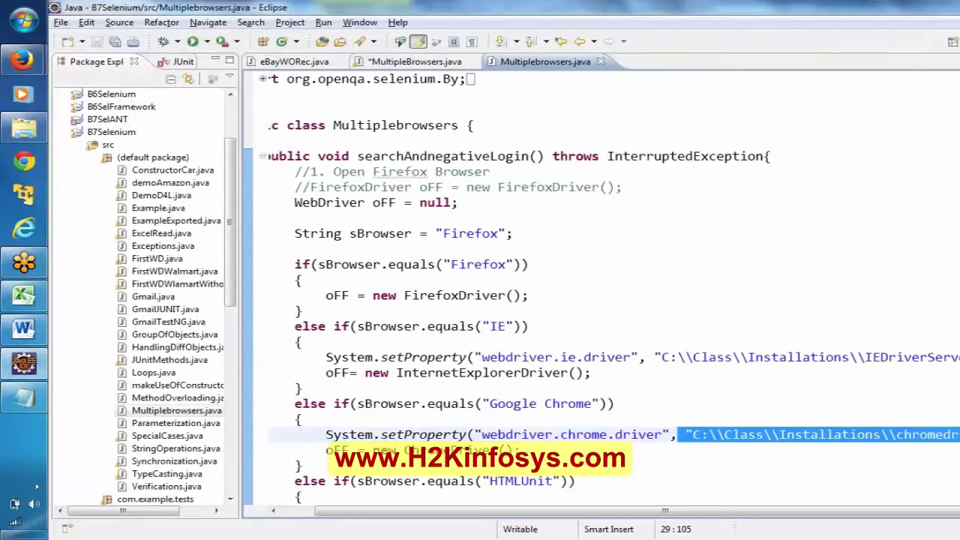
{"action": "left_click", "coordinate": [379, 63]}
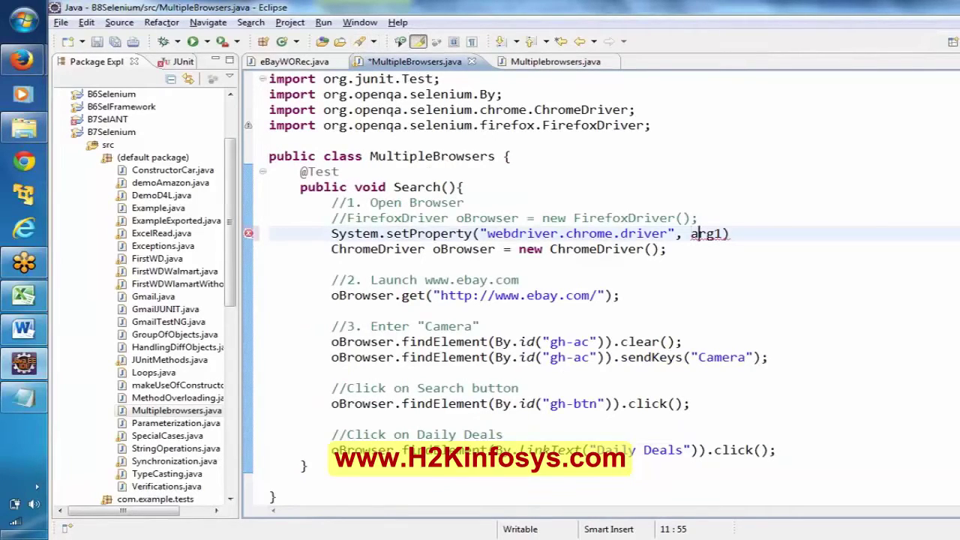
{"action": "double_click", "coordinate": [705, 234]}
{"action": "type", "text": "\""}
{"action": "key", "text": "ctrl+v"}
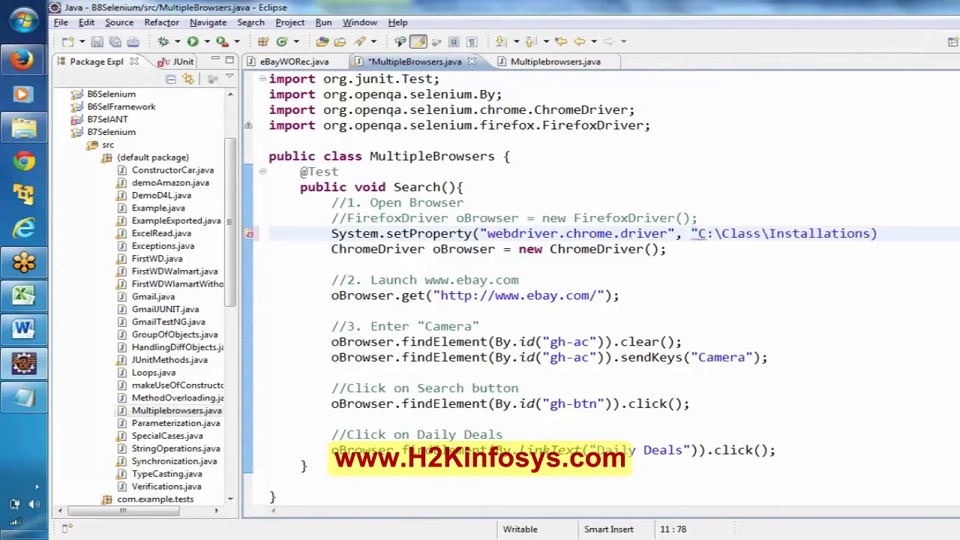
Step: Copy the chromedriver file name from the Installations folder and append it to the setProperty path after a backslash
{"action": "key", "text": "alt+Tab"}
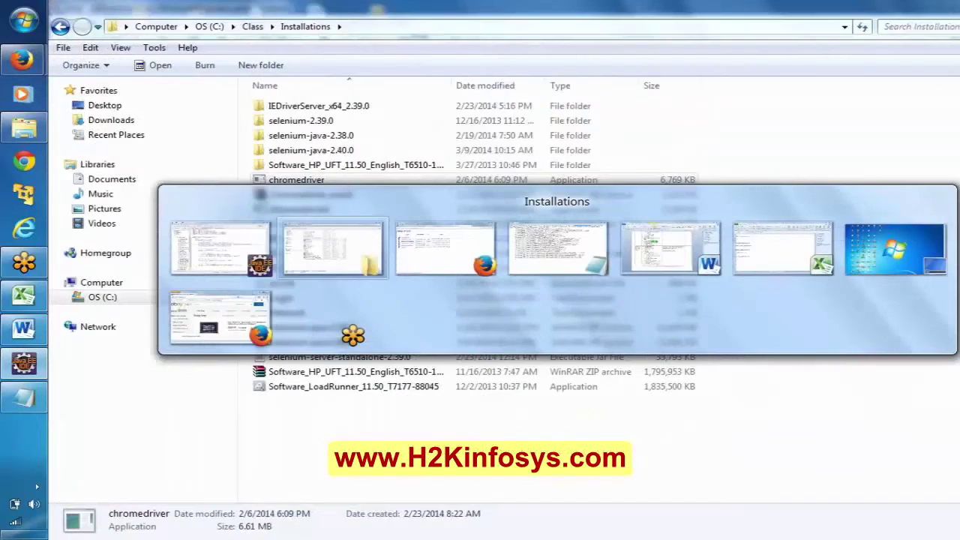
{"action": "key", "text": "F2"}
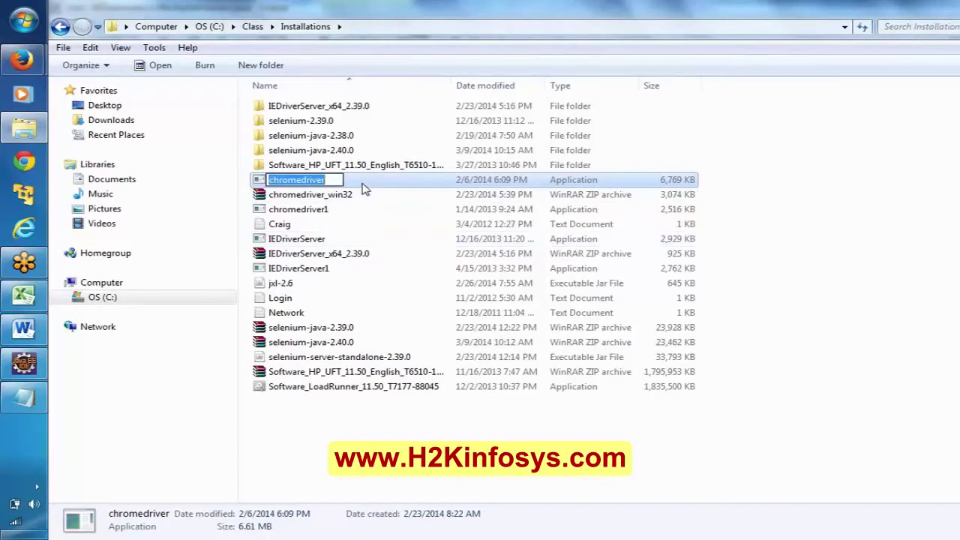
{"action": "key", "text": "ctrl+c"}
{"action": "key", "text": "Escape"}
{"action": "key", "text": "alt+Tab"}
{"action": "type", "text": "\\"}
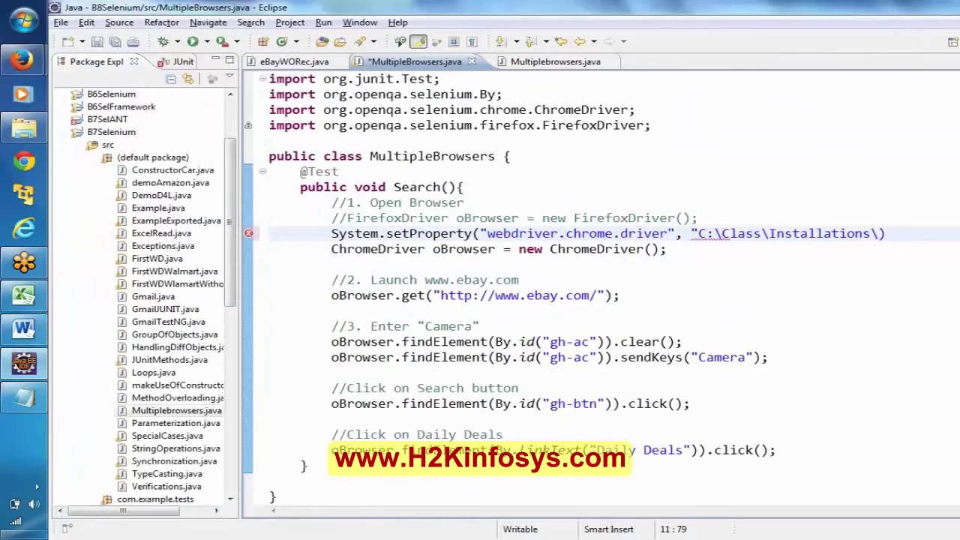
{"action": "key", "text": "ctrl+v"}
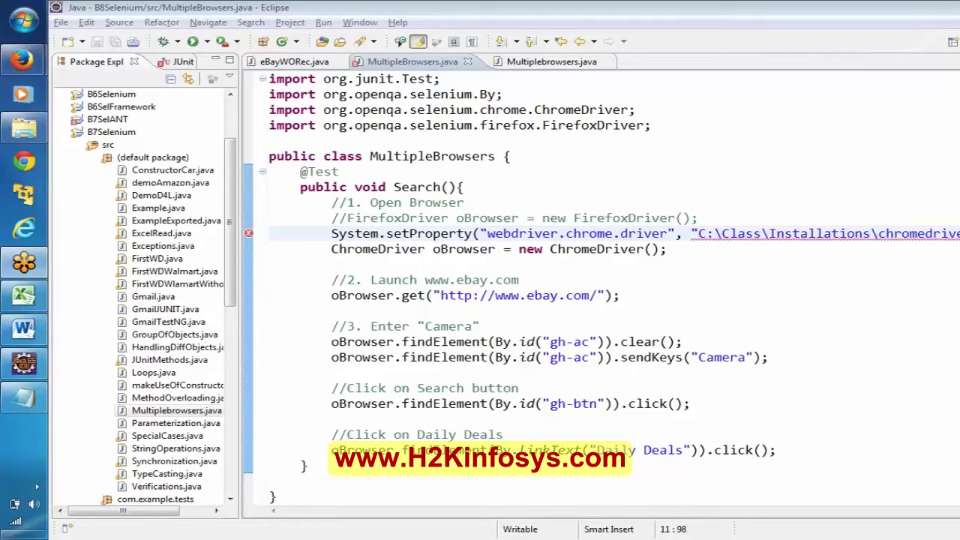
Step: Escape each backslash in the chromedriver path by doubling it, giving C:\\Class\\Installations\\chromedriver, and save the file
{"action": "left_click", "coordinate": [714, 234]}
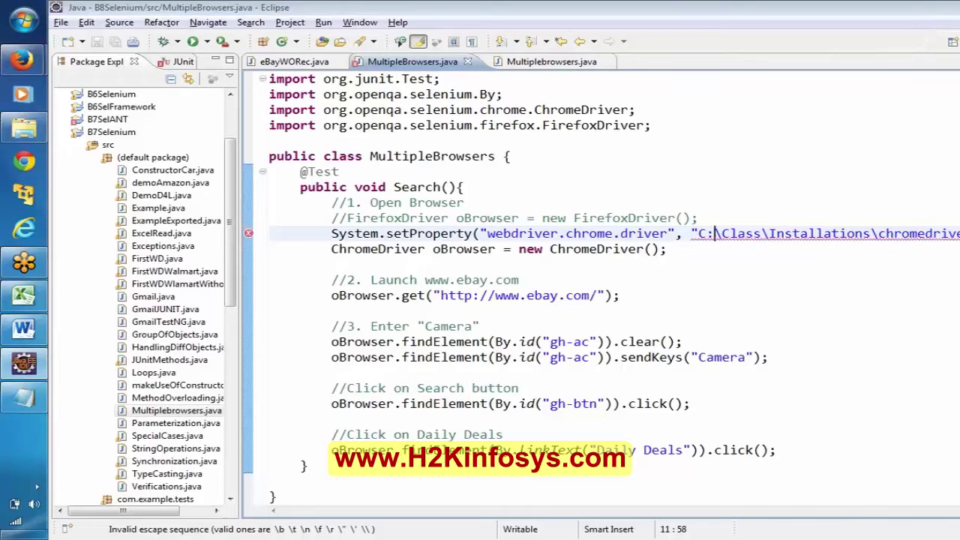
{"action": "type", "text": "\\"}
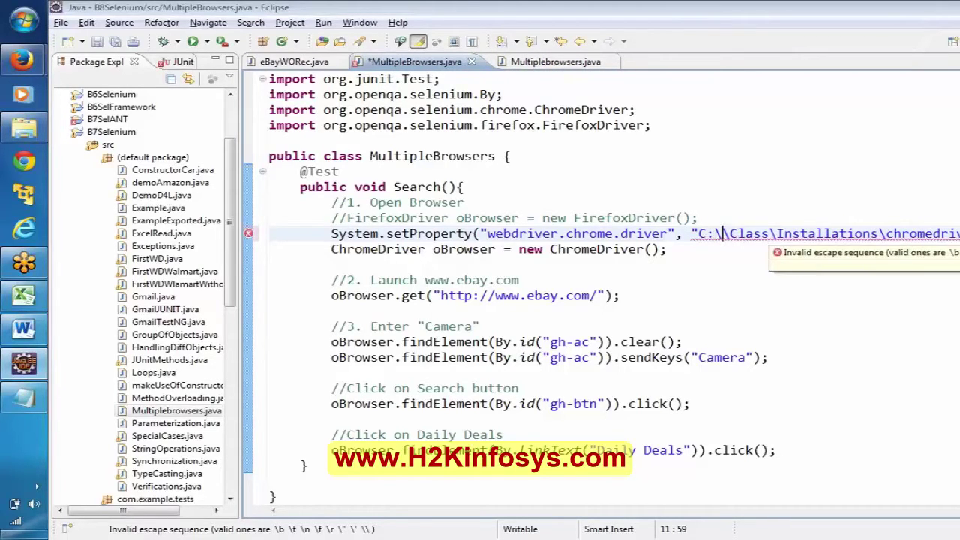
{"action": "left_click", "coordinate": [769, 234]}
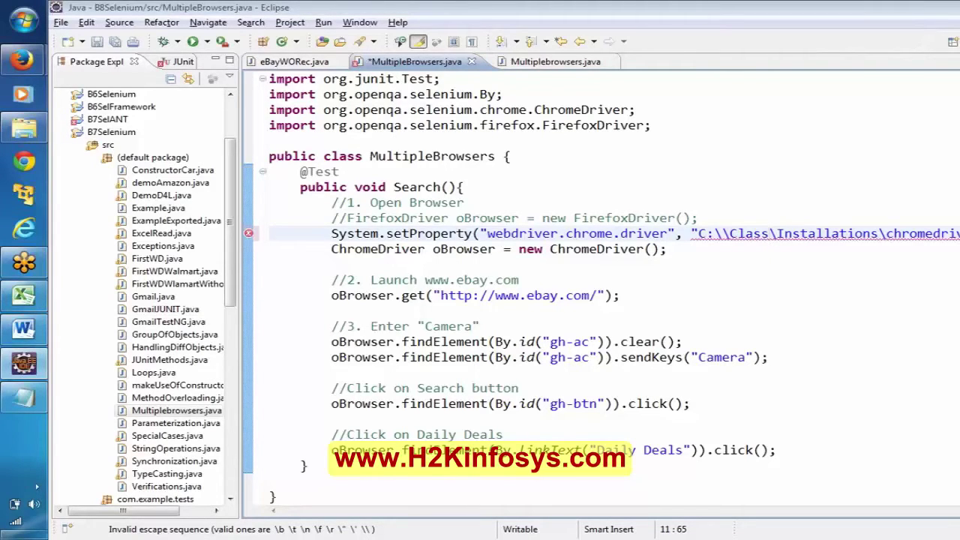
{"action": "type", "text": "\\"}
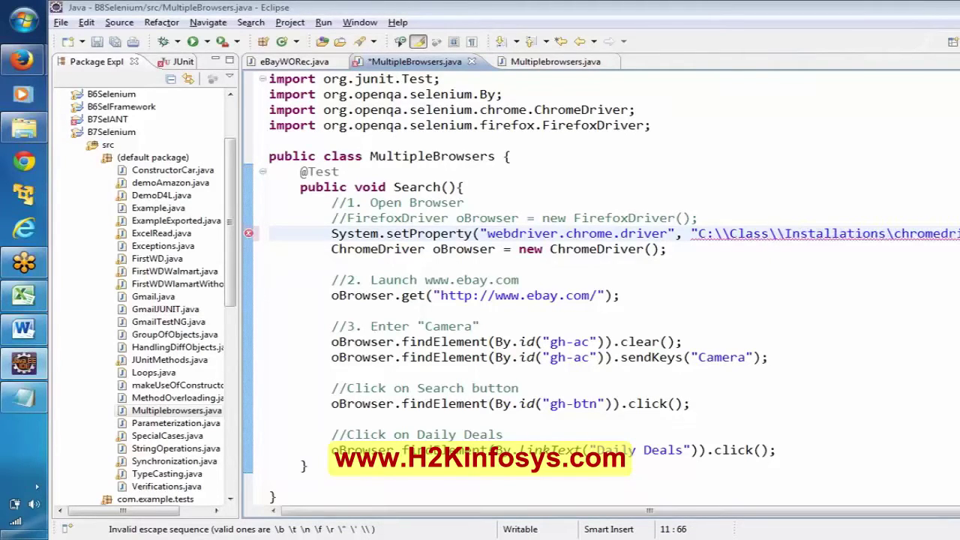
{"action": "left_click", "coordinate": [895, 233]}
{"action": "type", "text": "\\"}
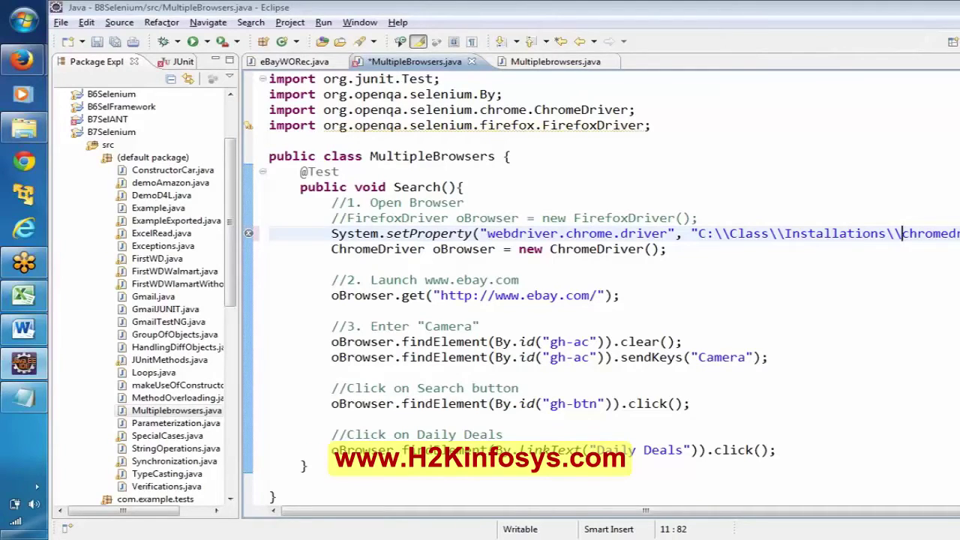
{"action": "key", "text": "ctrl+s"}
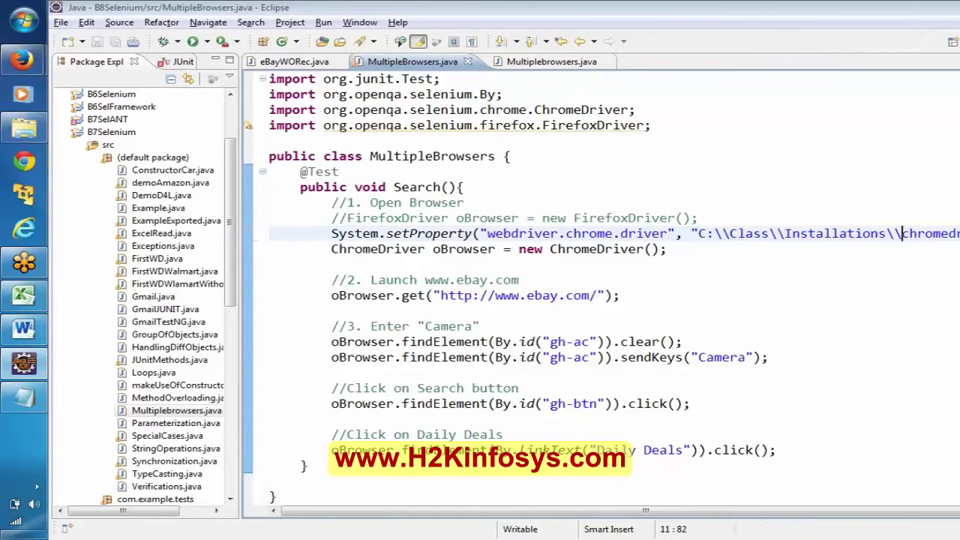
{"action": "left_click", "coordinate": [666, 249]}
{"action": "key", "text": "shift+Home"}
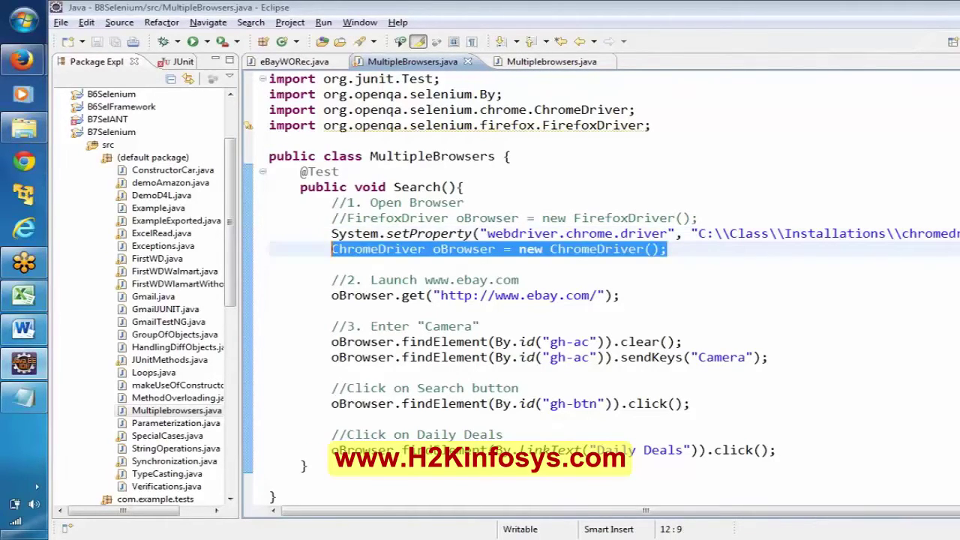
{"action": "key", "text": "Up"}
{"action": "key", "text": "shift+End"}
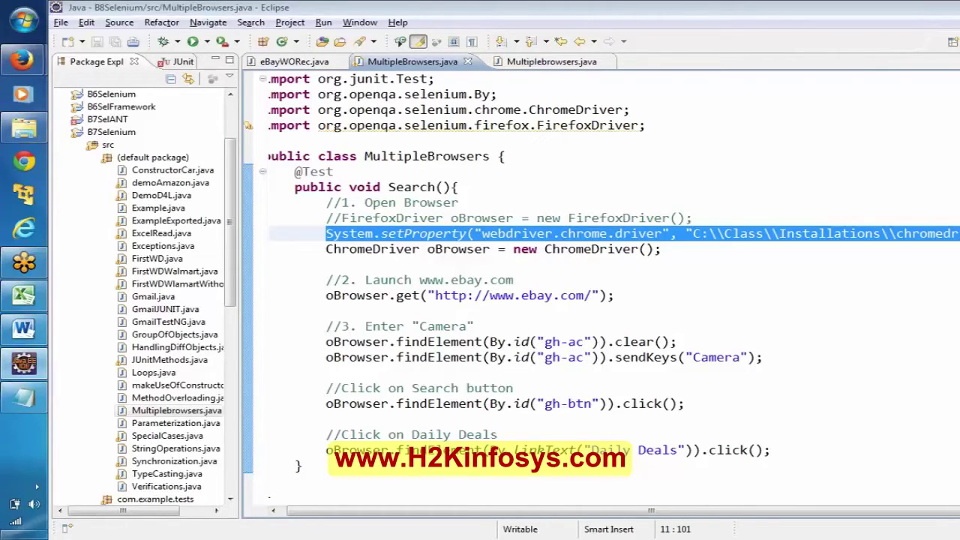
{"action": "left_click", "coordinate": [895, 233]}
{"action": "key", "text": "ctrl+shift+Right"}
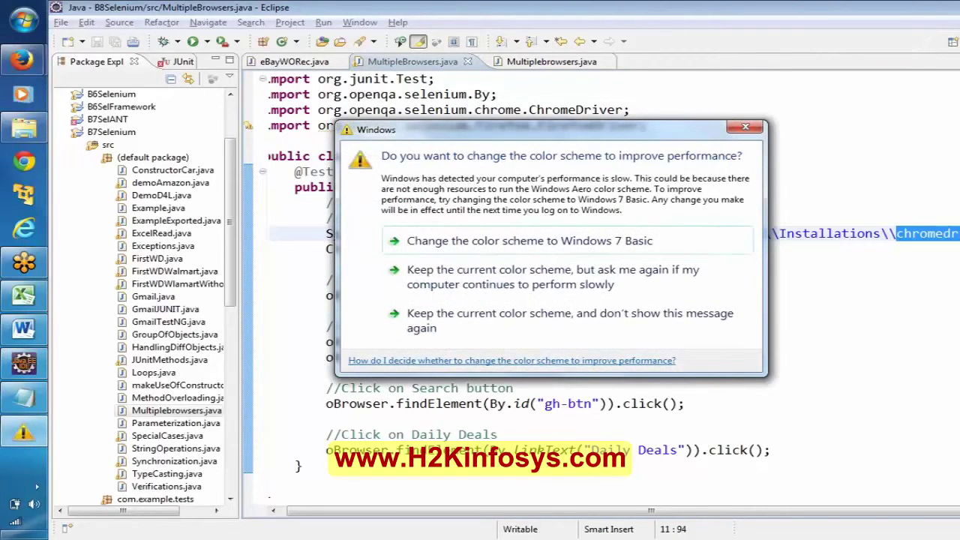
Step: Keep the current Windows color scheme without showing the message again, and run MultipleBrowsers.java as a JUnit test
{"action": "left_click", "coordinate": [617, 327]}
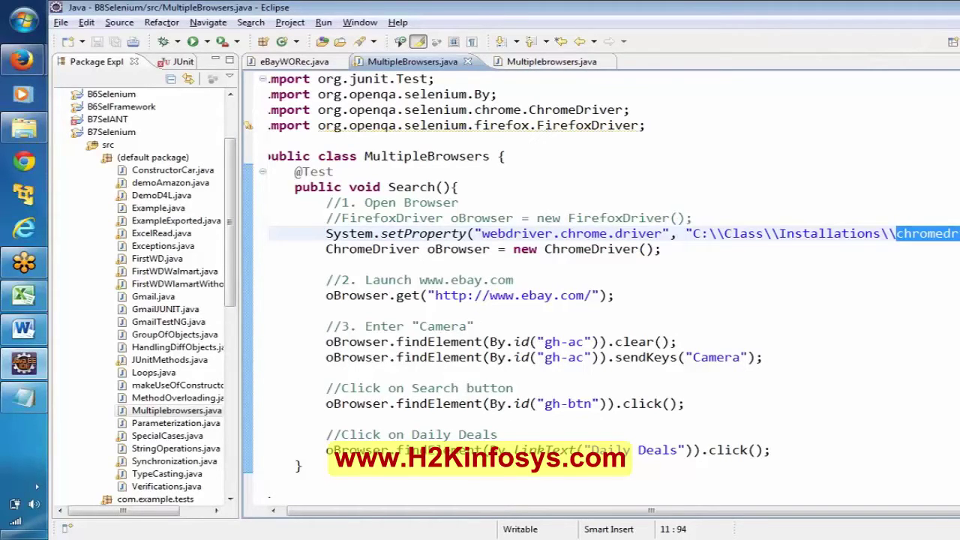
{"action": "left_click", "coordinate": [390, 218]}
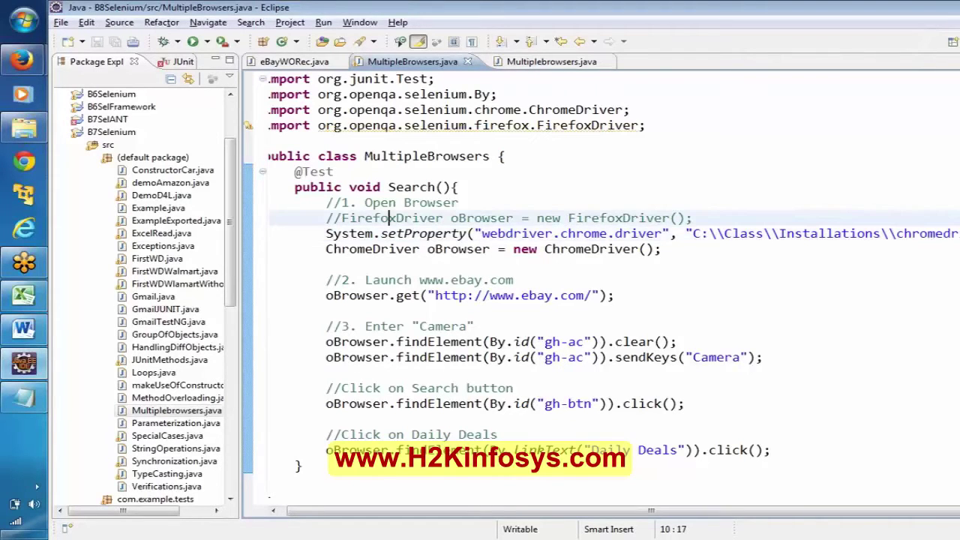
{"action": "right_click", "coordinate": [390, 219]}
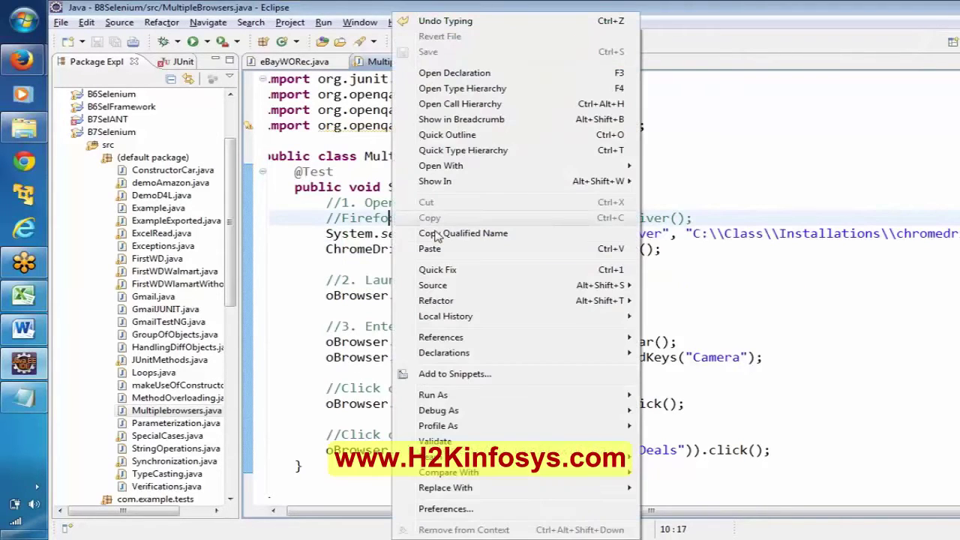
{"action": "mouse_move", "coordinate": [539, 395]}
{"action": "left_click", "coordinate": [740, 412]}
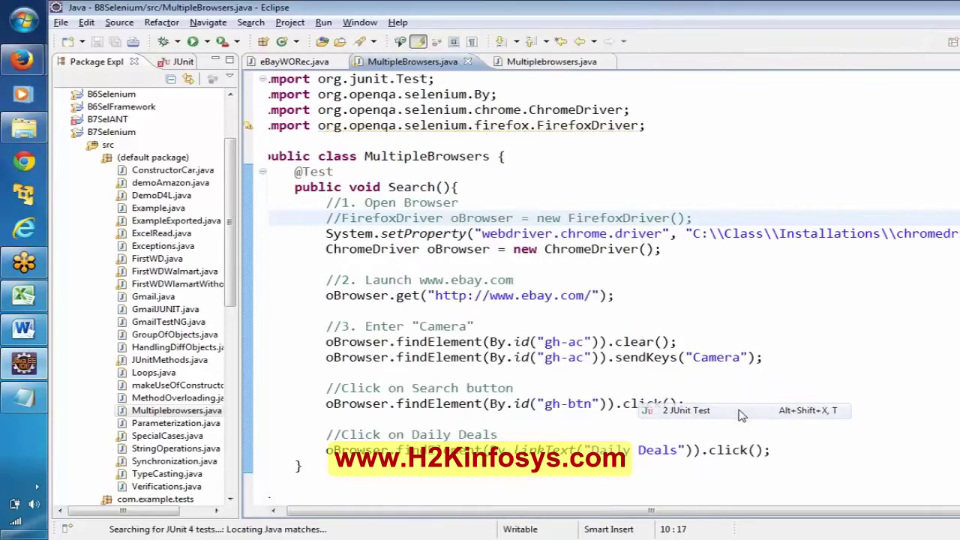
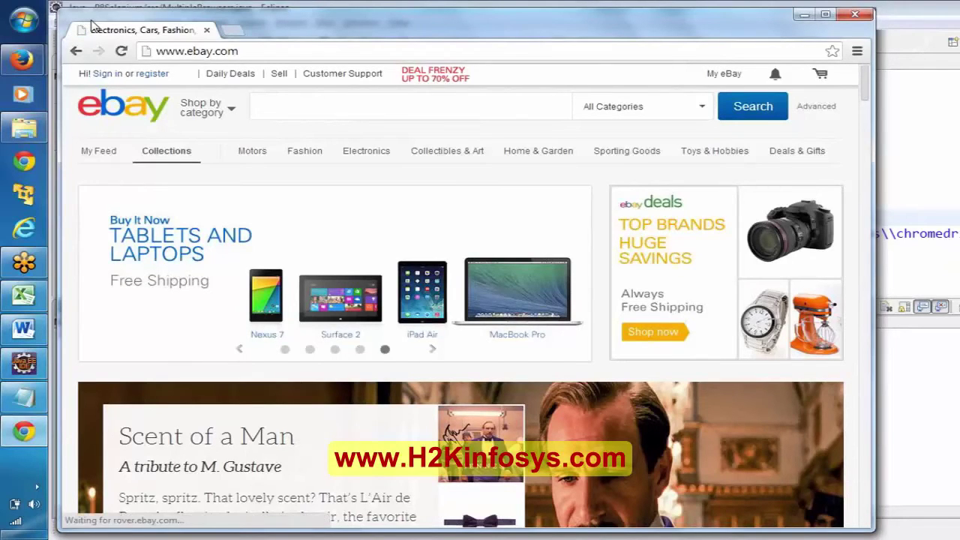
Step: Check the eBay test run in the Chrome window and its JUnit result in Eclipse
{"action": "type", "text": "Camera"}
{"action": "key", "text": "Return"}
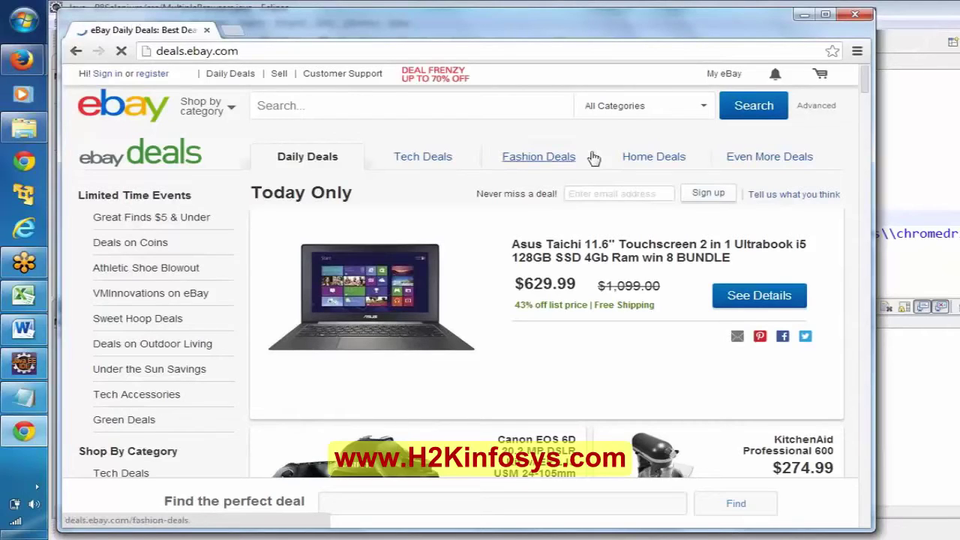
{"action": "key", "text": "alt+Tab"}
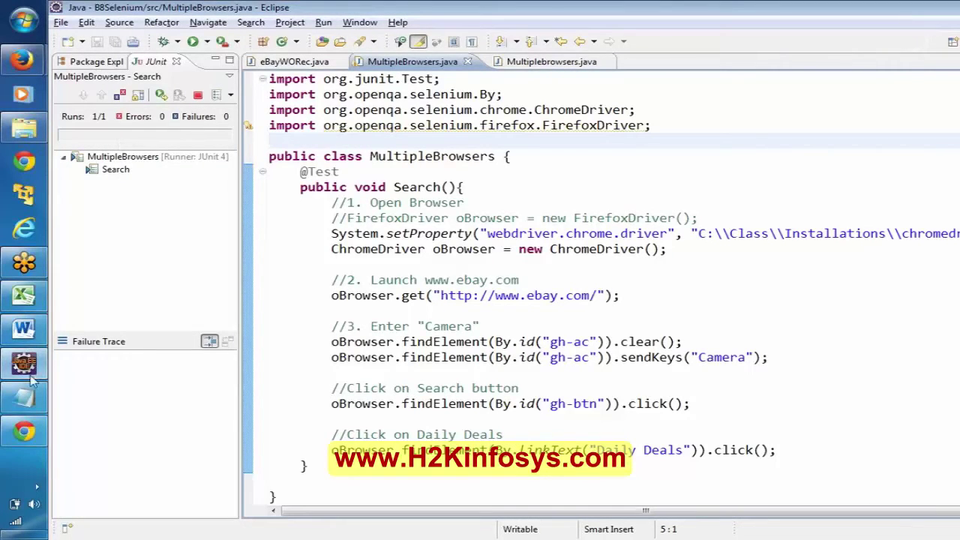
{"action": "left_click", "coordinate": [17, 432]}
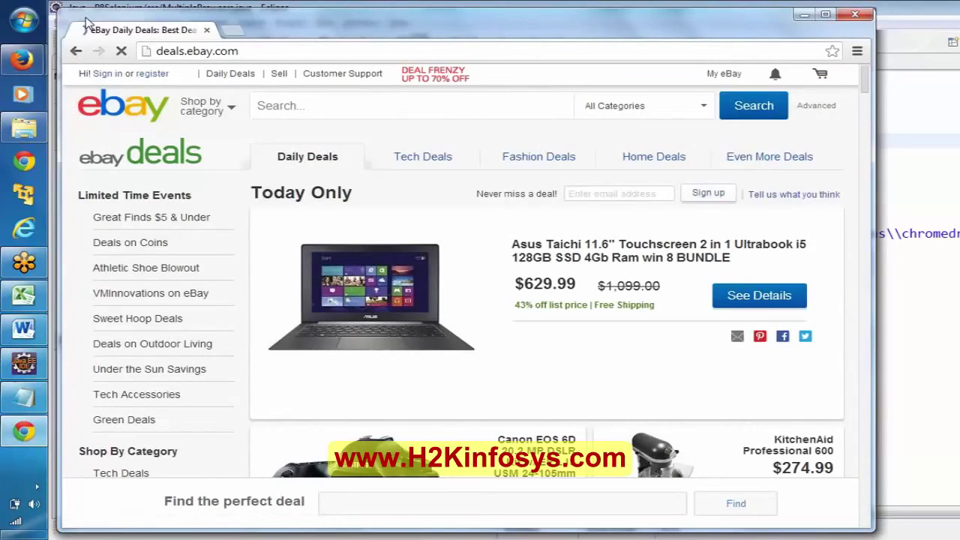
{"action": "left_click_drag", "start_coordinate": [87, 23], "coordinate": [267, 25]}
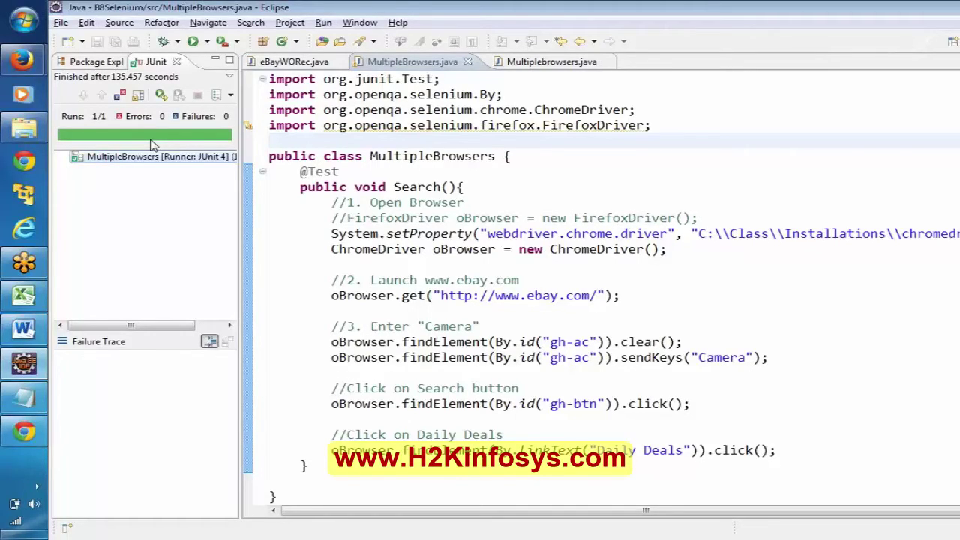
{"action": "left_click", "coordinate": [152, 144]}
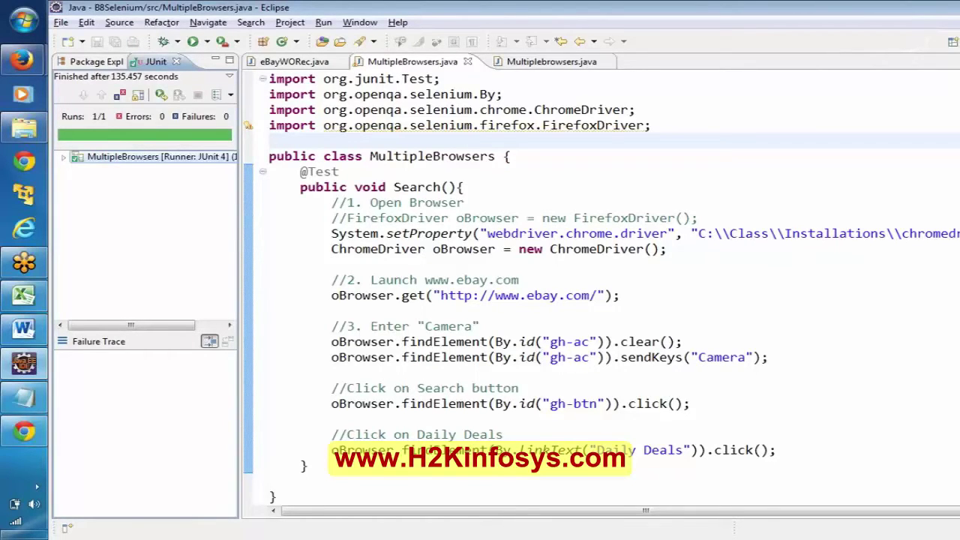
Step: Comment out the System.setProperty and ChromeDriver lines in the Search method
{"action": "left_click", "coordinate": [300, 233]}
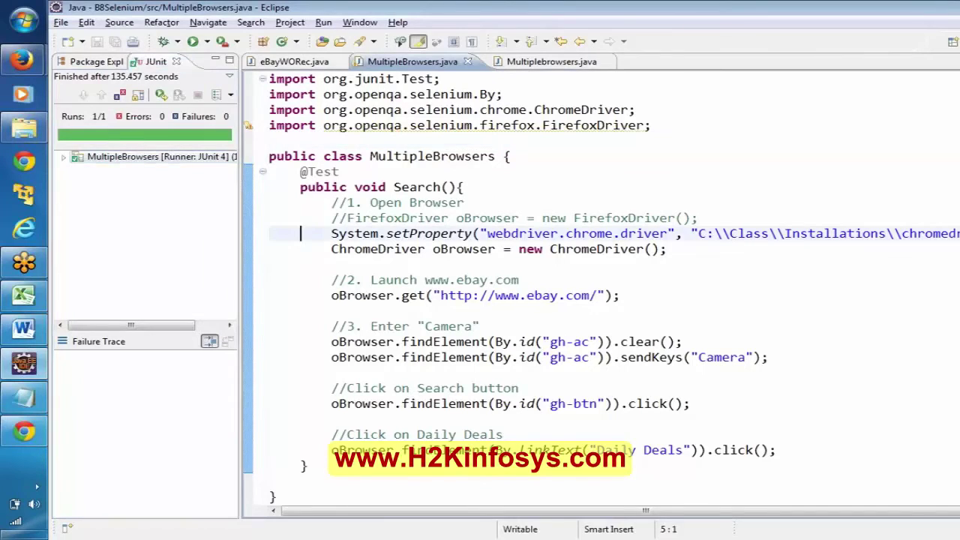
{"action": "key", "text": "Right"}
{"action": "type", "text": "//"}
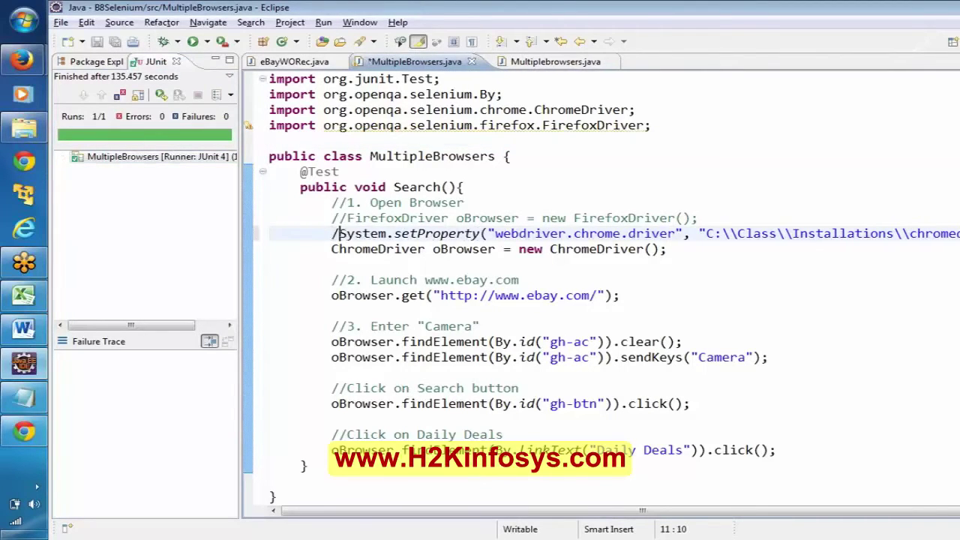
{"action": "key", "text": "Down"}
{"action": "key", "text": "Left"}
{"action": "key", "text": "Left"}
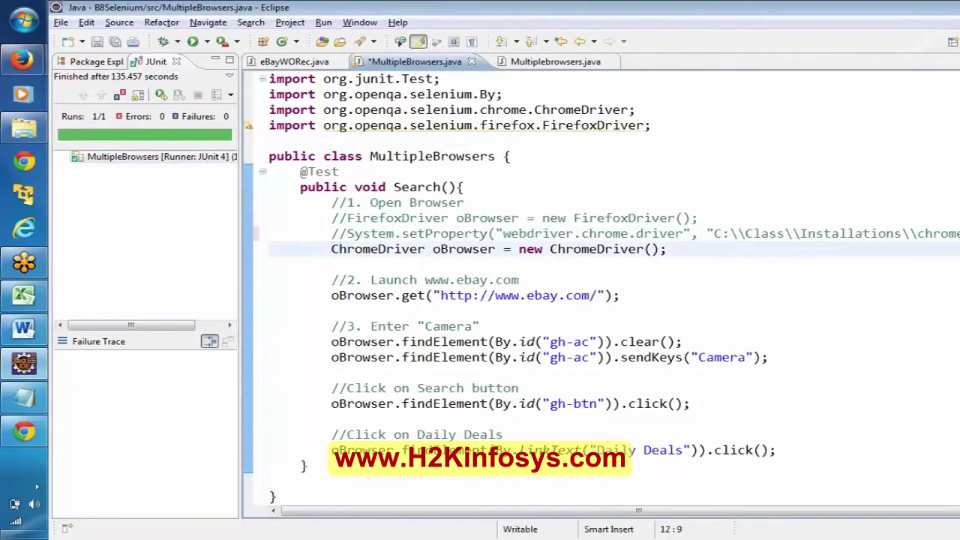
{"action": "type", "text": "//"}
Step: Below the commented ChromeDriver line, declare an InternetExplorerDriver variable named oBrowser after a blank line, with its class imported
{"action": "key", "text": "End"}
{"action": "key", "text": "Return"}
{"action": "key", "text": "Return"}
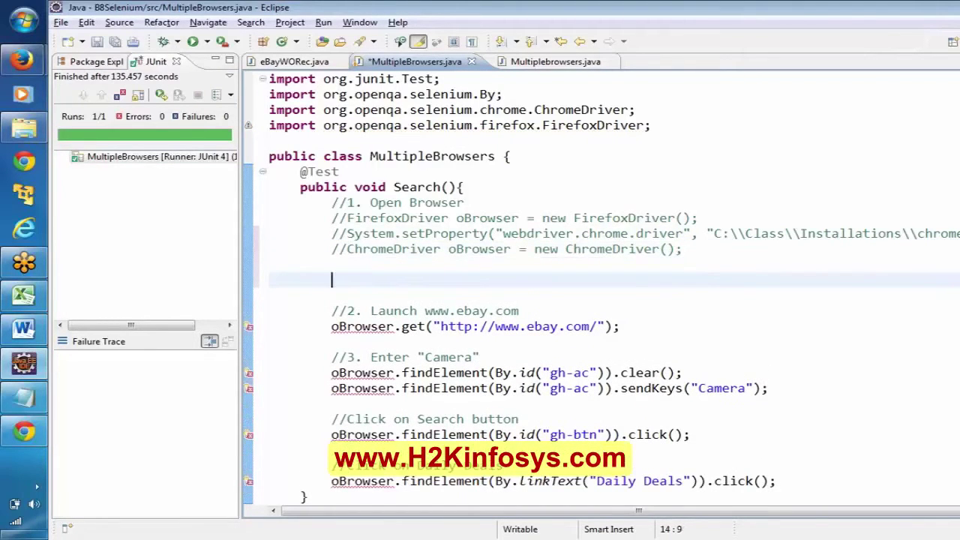
{"action": "type", "text": "Internetex"}
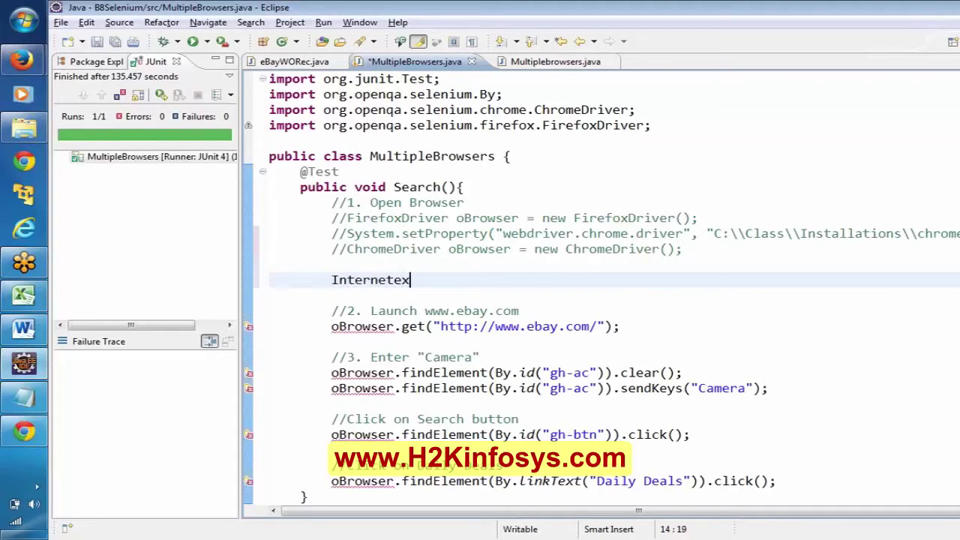
{"action": "key", "text": "ctrl+space"}
{"action": "key", "text": "Return"}
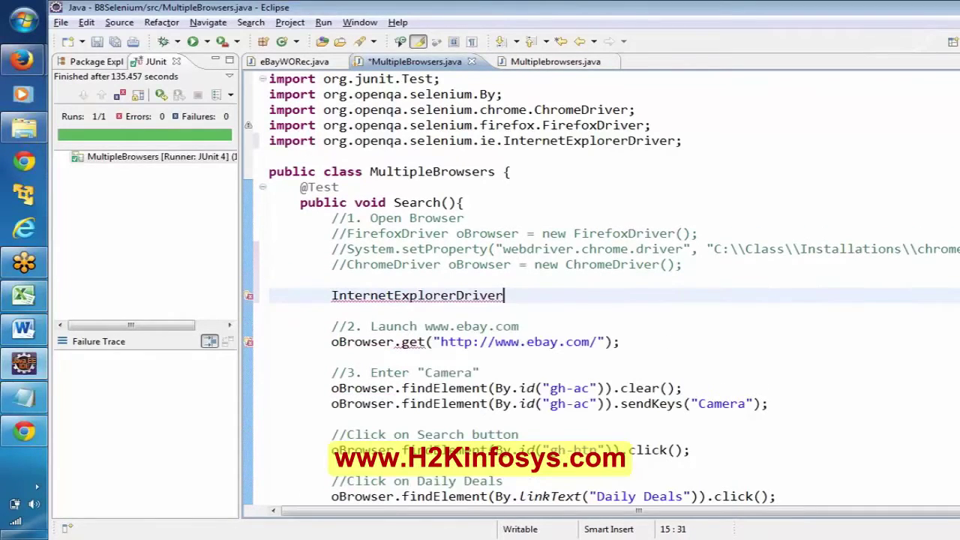
{"action": "type", "text": "oBro"}
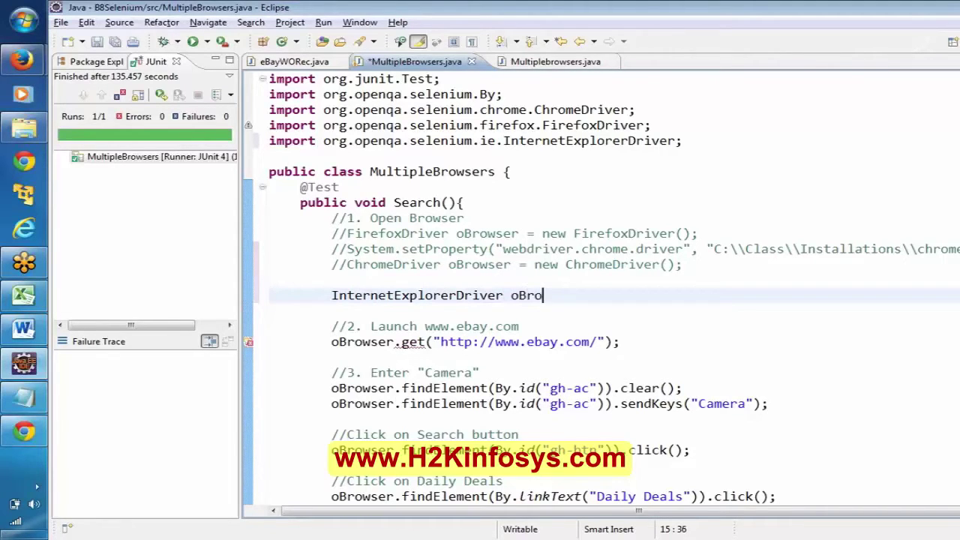
{"action": "key", "text": "ctrl+space"}
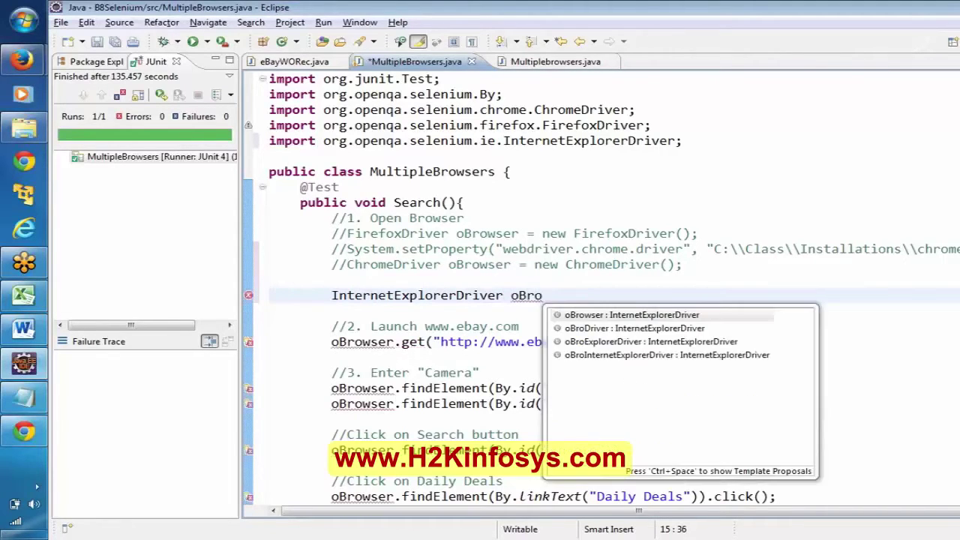
{"action": "key", "text": "Return"}
Step: Initialize oBrowser with new InternetExplorerDriver(); and save the file
{"action": "type", "text": "= new "}
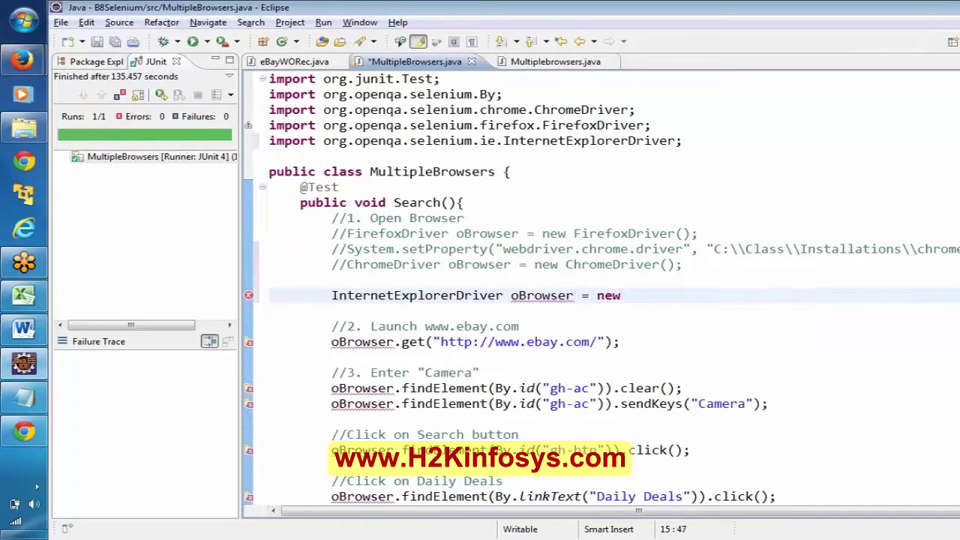
{"action": "type", "text": "Internet"}
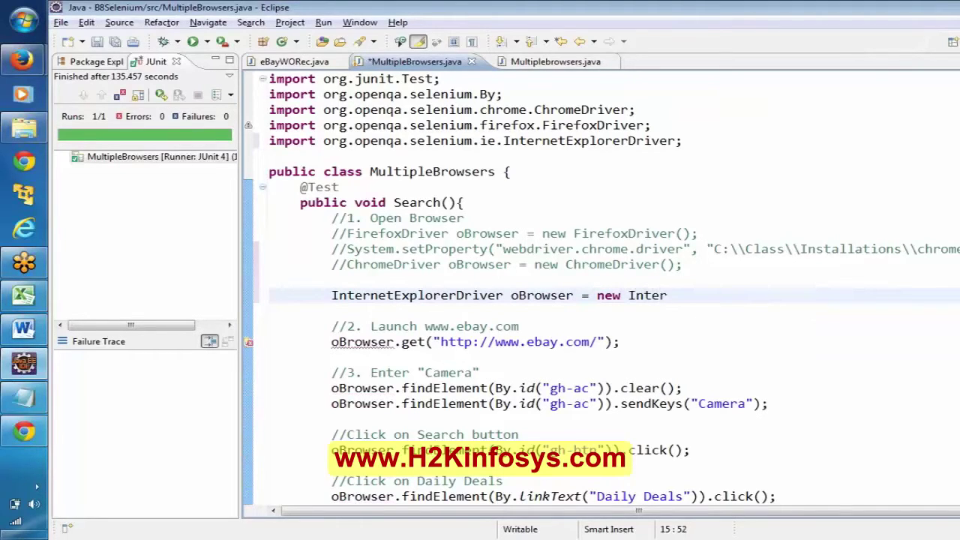
{"action": "type", "text": "e"}
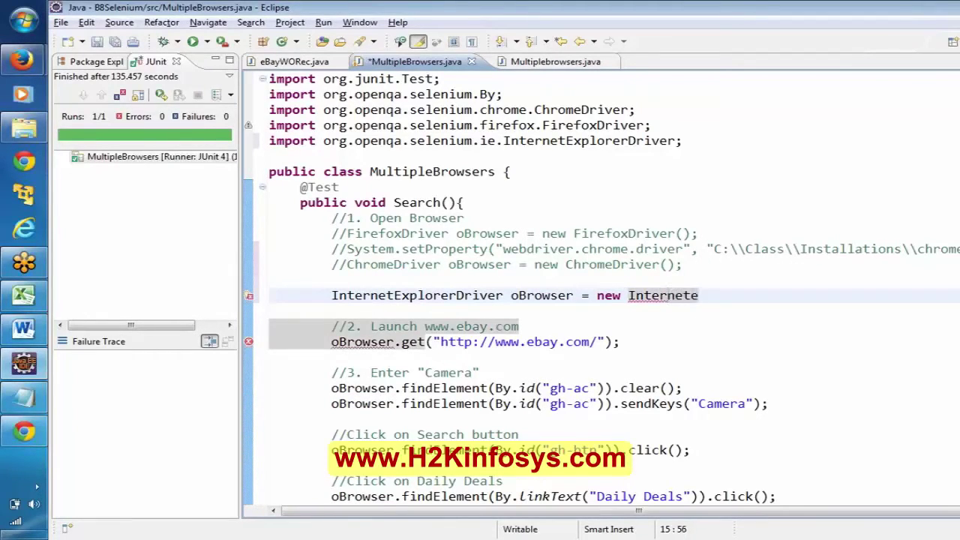
{"action": "key", "text": "ctrl+space"}
{"action": "key", "text": "Return"}
{"action": "type", "text": ";"}
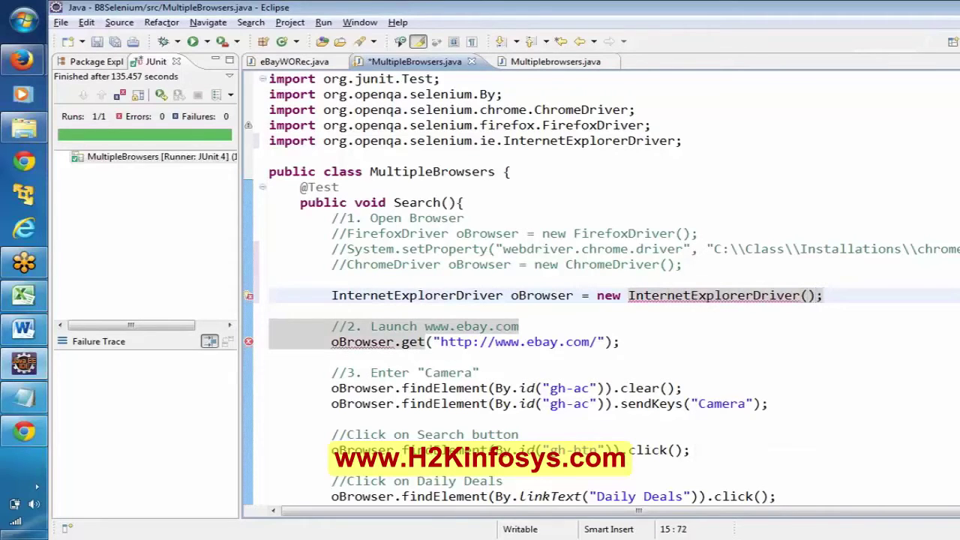
{"action": "key", "text": "ctrl+s"}
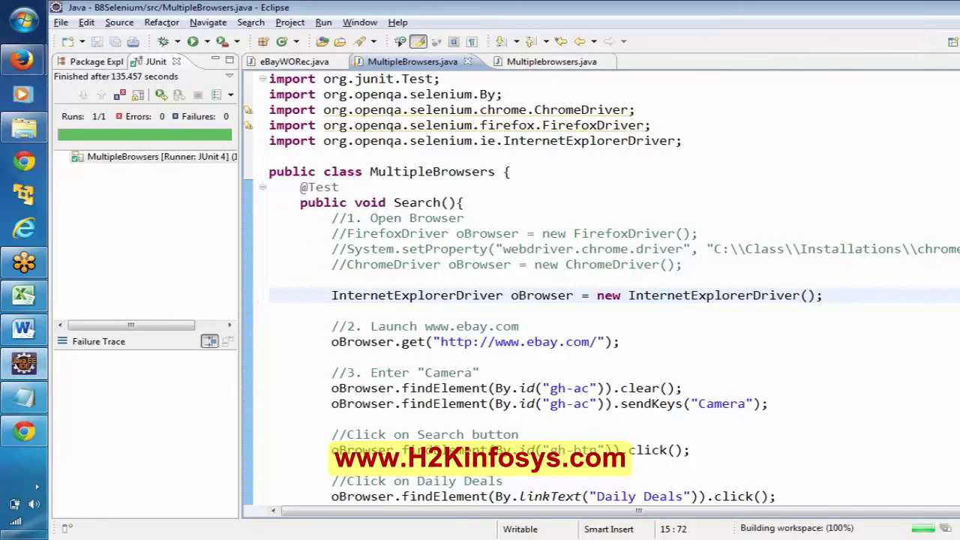
Step: Run MultipleBrowsers.java as a JUnit test and copy the failure trace of the Search test
{"action": "right_click", "coordinate": [316, 296]}
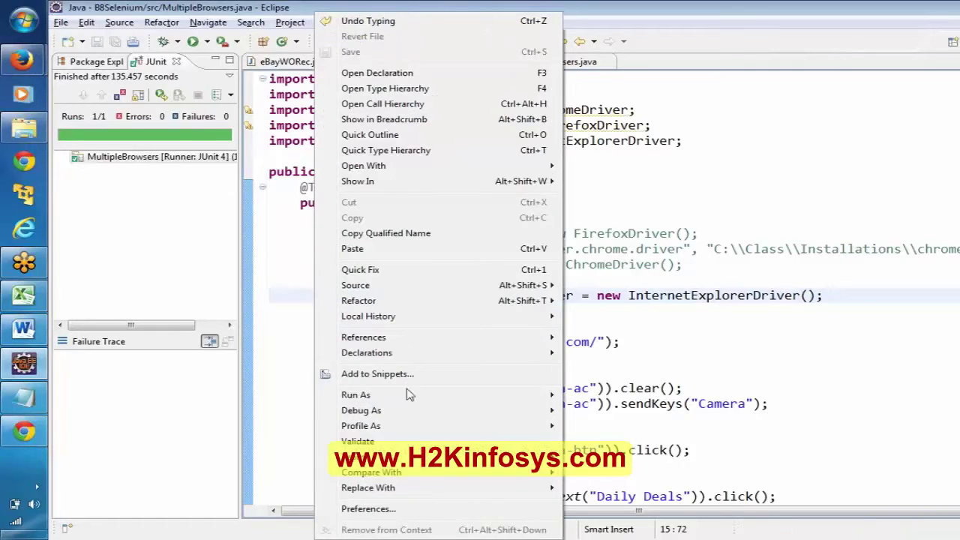
{"action": "mouse_move", "coordinate": [409, 396]}
{"action": "left_click", "coordinate": [615, 395]}
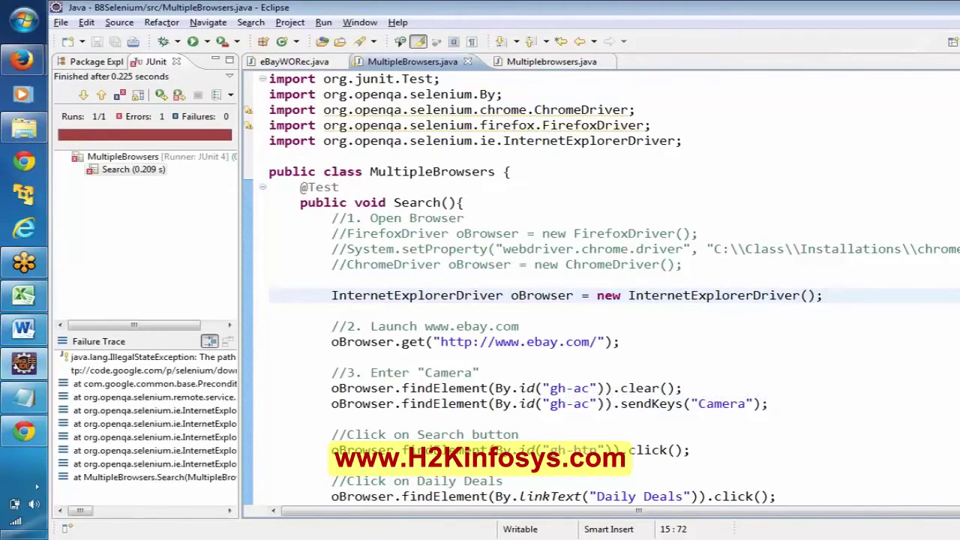
{"action": "right_click", "coordinate": [176, 357]}
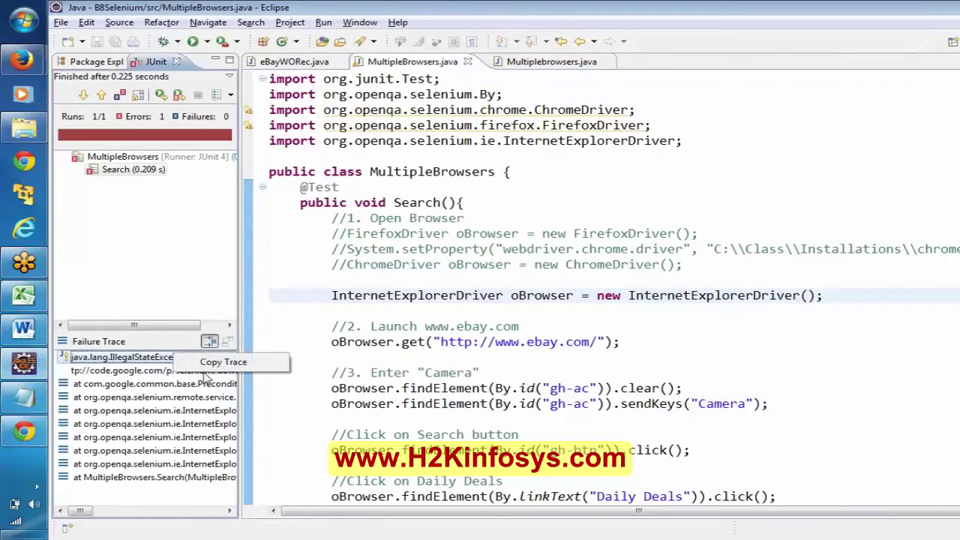
{"action": "left_click", "coordinate": [214, 362]}
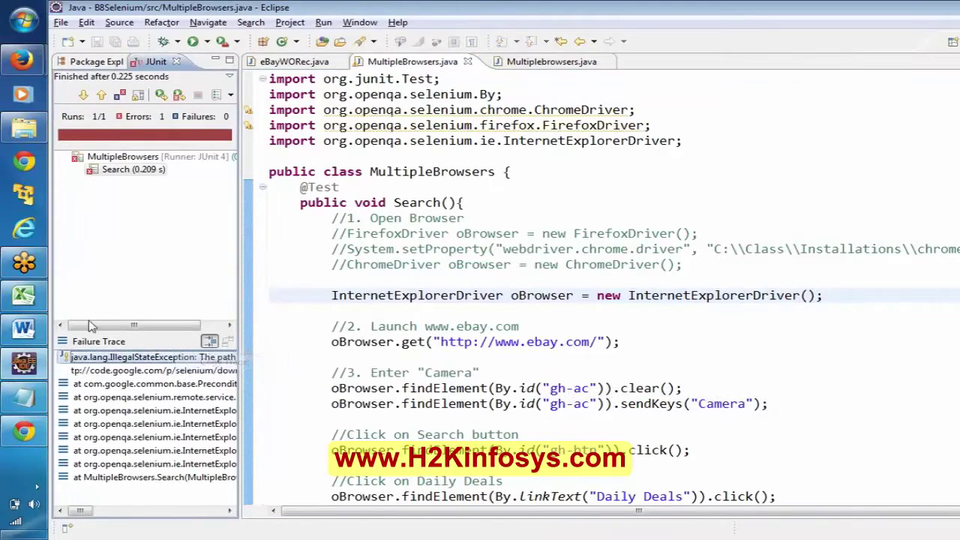
Step: Switch to Notepad and replace all of its text with the copied failure trace
{"action": "left_click", "coordinate": [6, 392]}
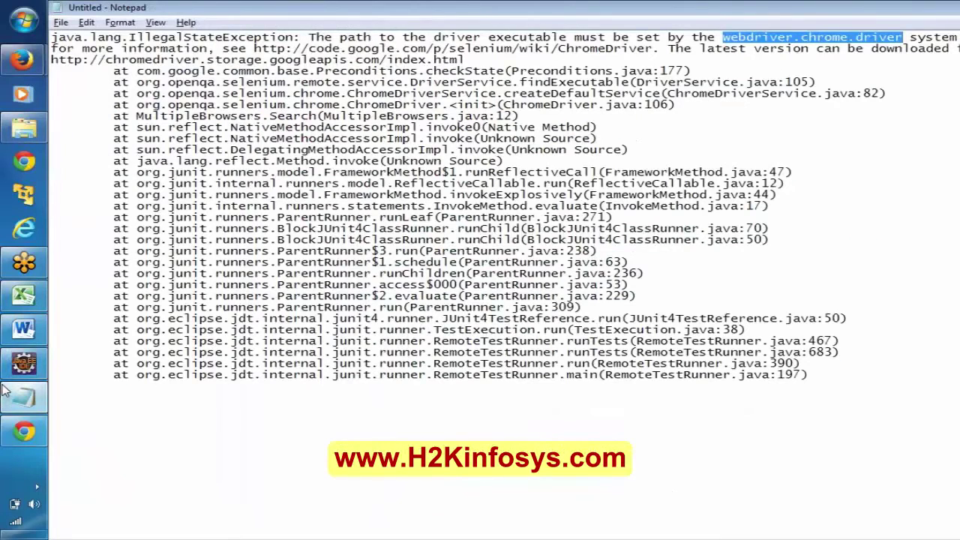
{"action": "key", "text": "ctrl+a"}
{"action": "key", "text": "Delete"}
{"action": "key", "text": "ctrl+v"}
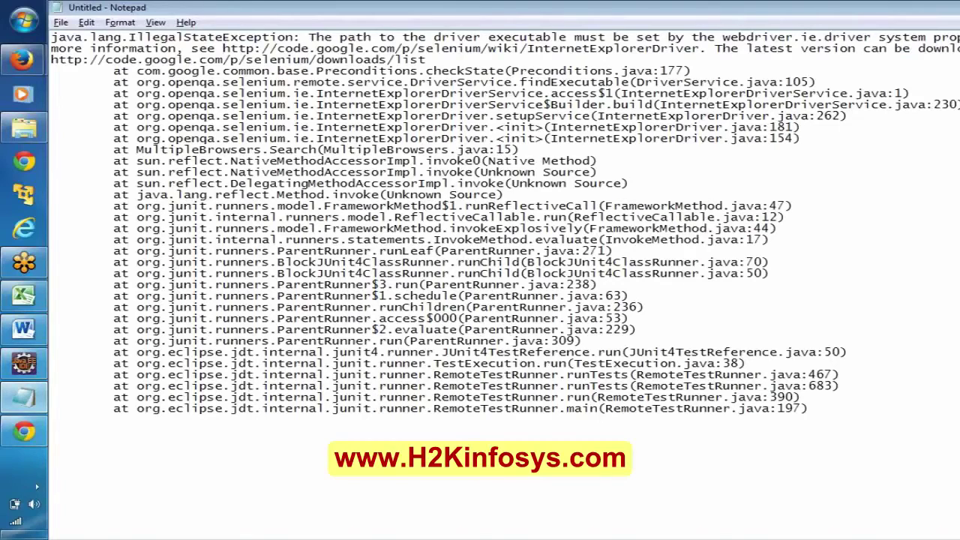
Step: Copy the InternetExplorerDriver wiki address from the failure trace and open it in Firefox
{"action": "left_click_drag", "start_coordinate": [222, 48], "coordinate": [701, 48]}
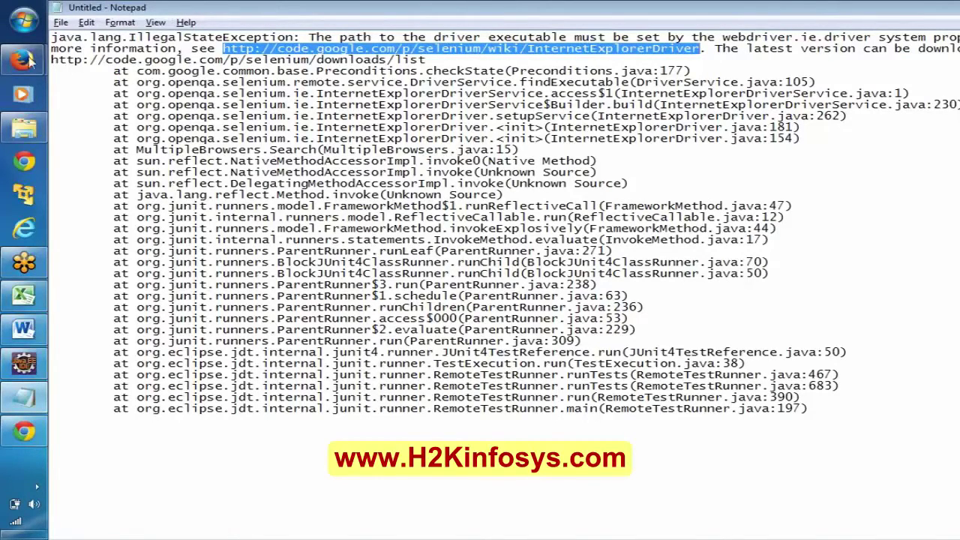
{"action": "left_click", "coordinate": [142, 135]}
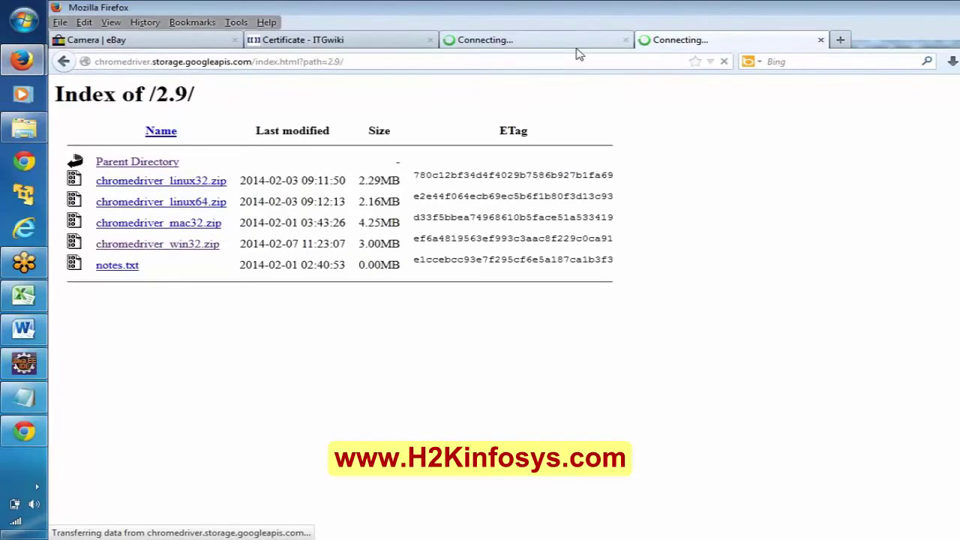
{"action": "left_click", "coordinate": [218, 62]}
{"action": "key", "text": "ctrl+v"}
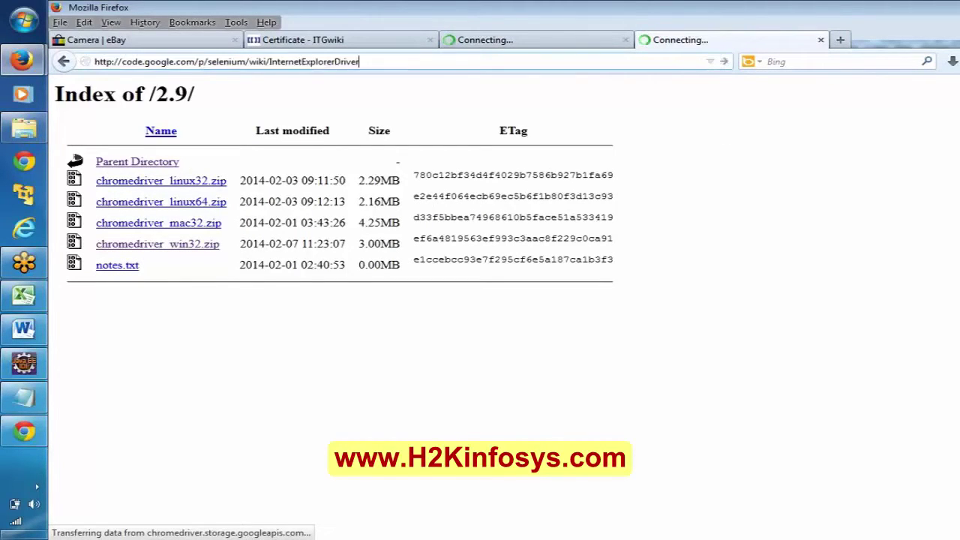
{"action": "key", "text": "Return"}
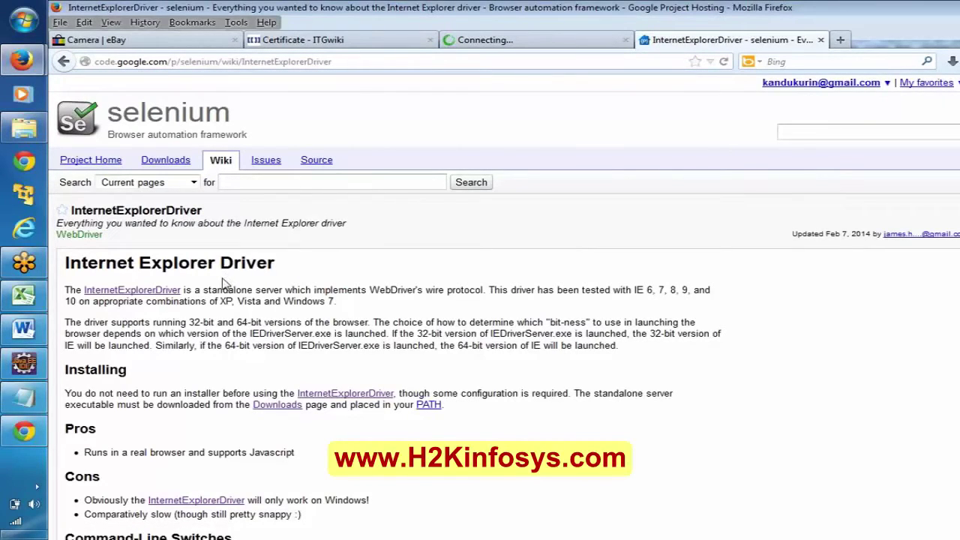
Step: Check the Downloads page and the InternetExplorerDriver link given in the wiki page's Installing section
{"action": "left_click", "coordinate": [266, 408]}
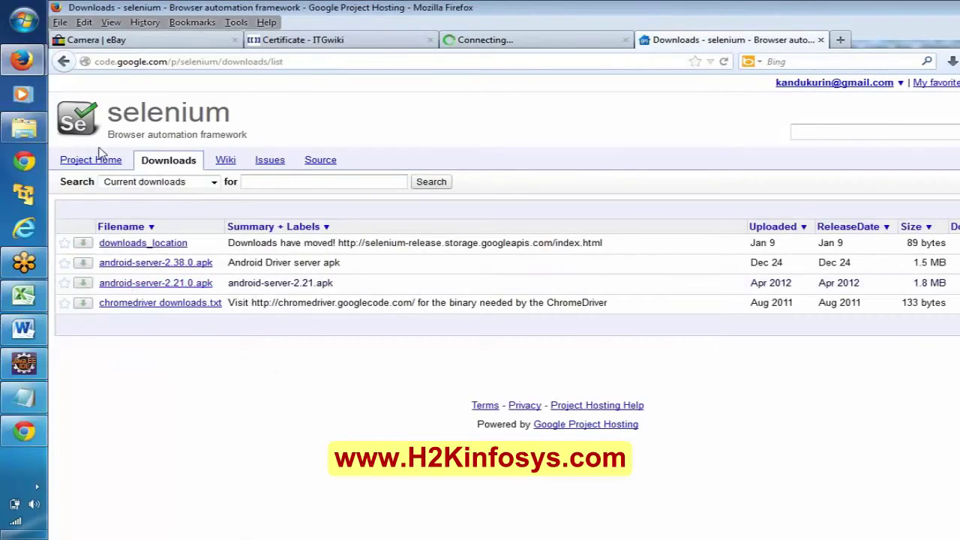
{"action": "left_click", "coordinate": [63, 61]}
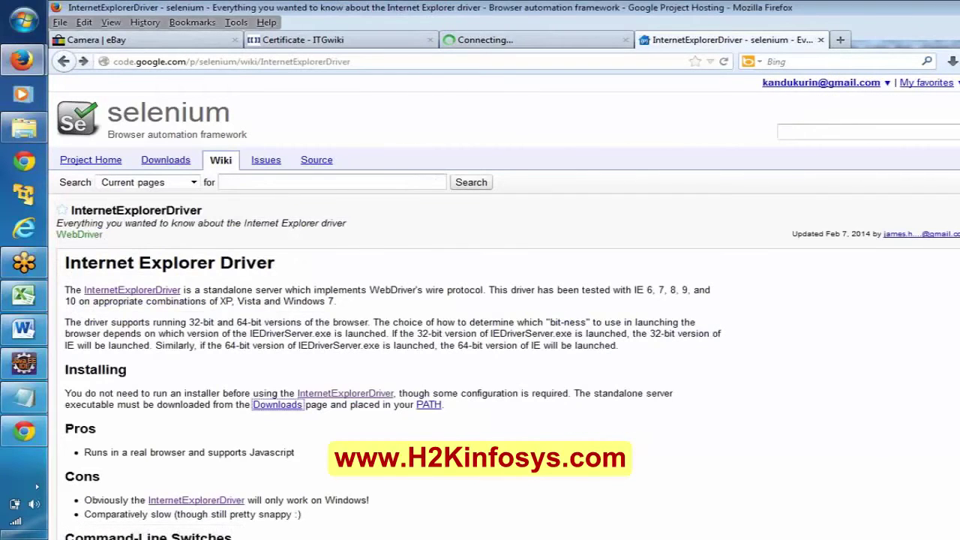
{"action": "left_click", "coordinate": [366, 395]}
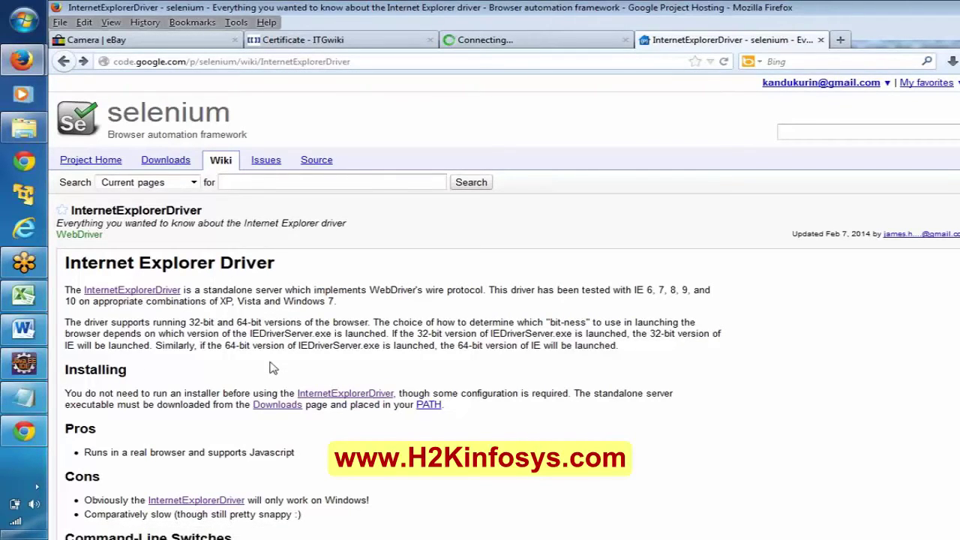
{"action": "left_click", "coordinate": [345, 396]}
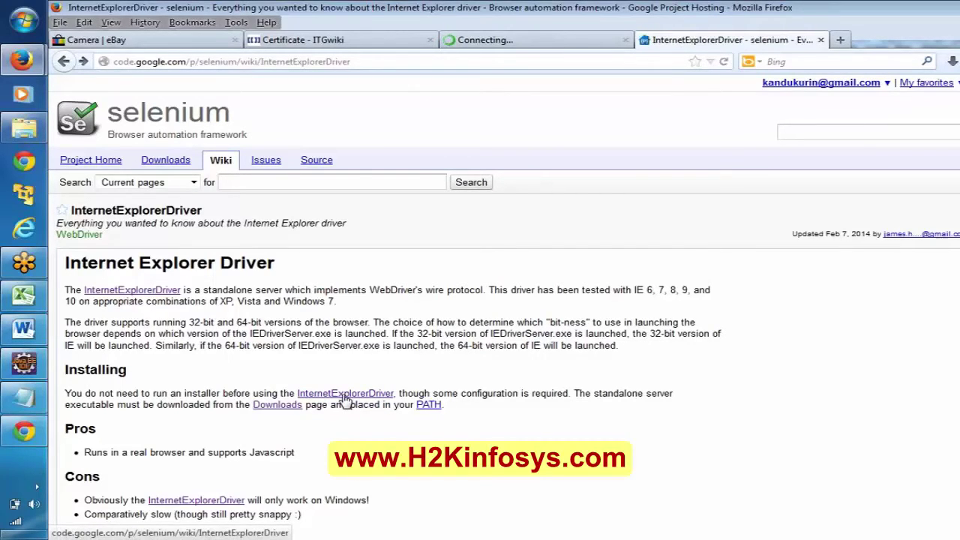
{"action": "left_click", "coordinate": [345, 396]}
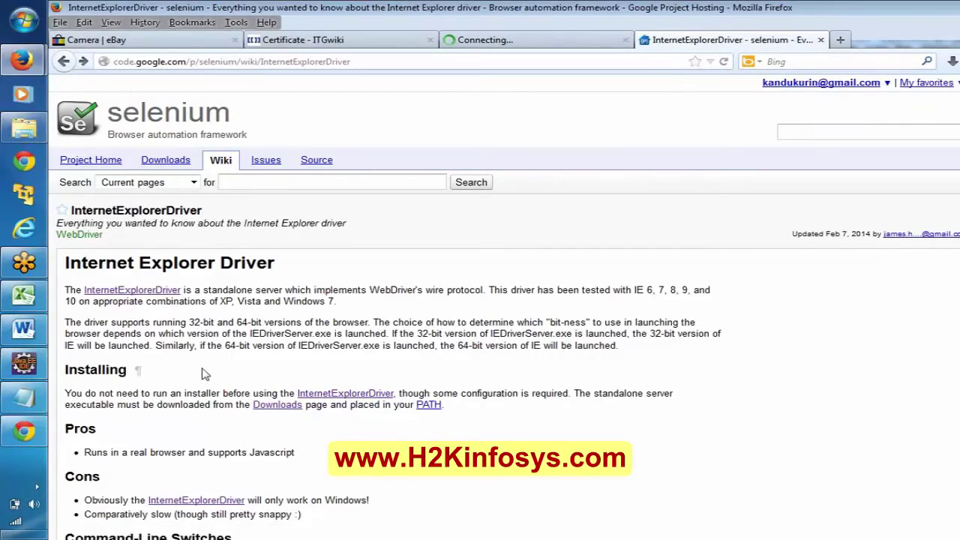
Step: Open the download page linked under Required Configuration and search the current downloads for iedriver
{"action": "scroll", "coordinate": [205, 374], "scroll_direction": "down", "scroll_amount": 10}
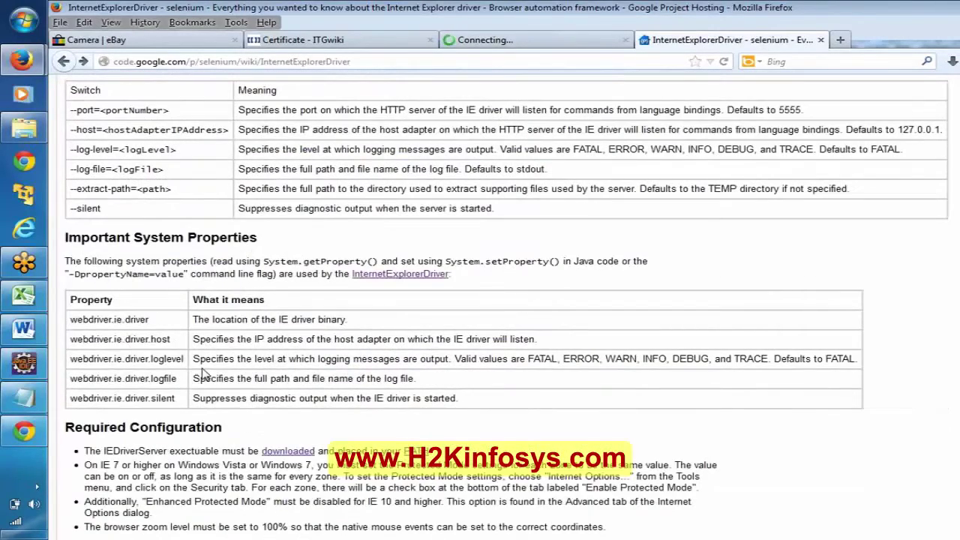
{"action": "left_click", "coordinate": [287, 452]}
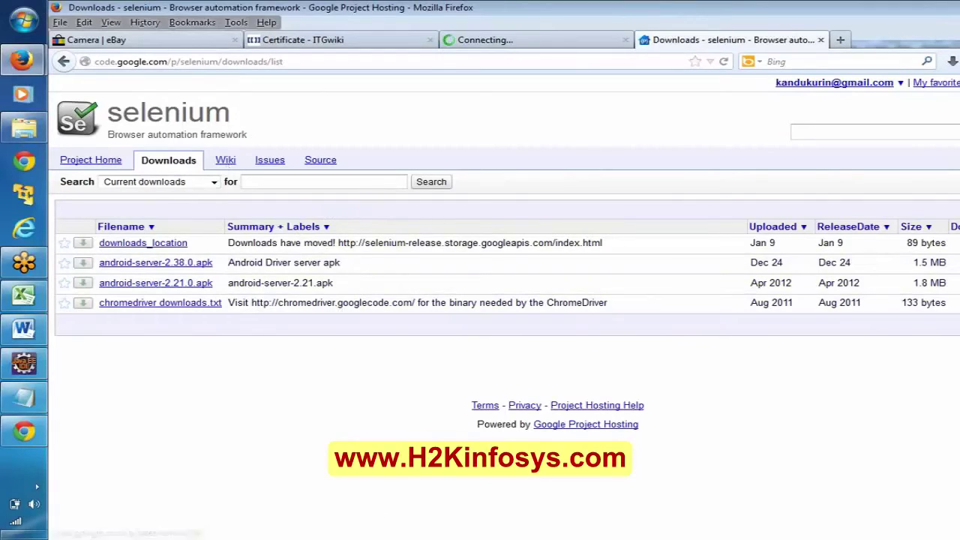
{"action": "left_click", "coordinate": [243, 181]}
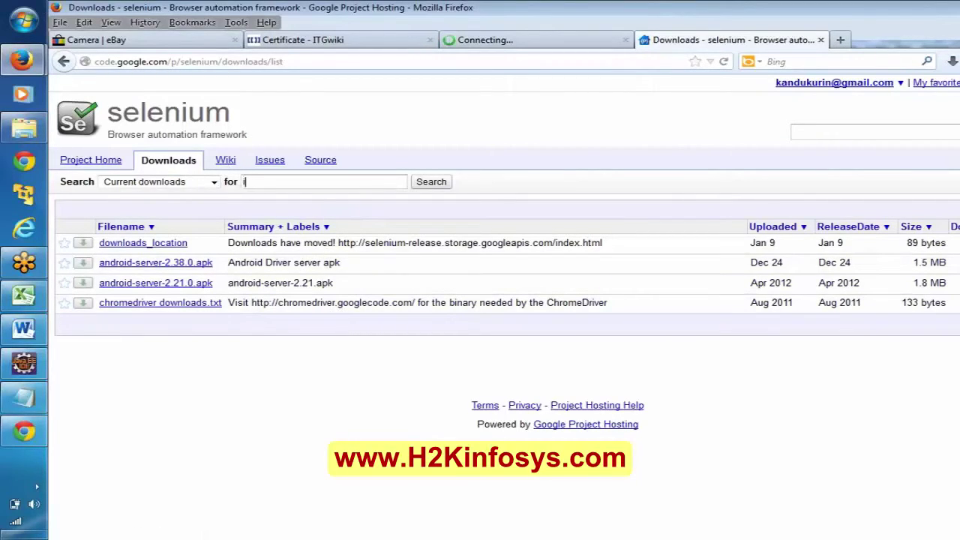
{"action": "type", "text": "iedriver"}
{"action": "left_click", "coordinate": [435, 184]}
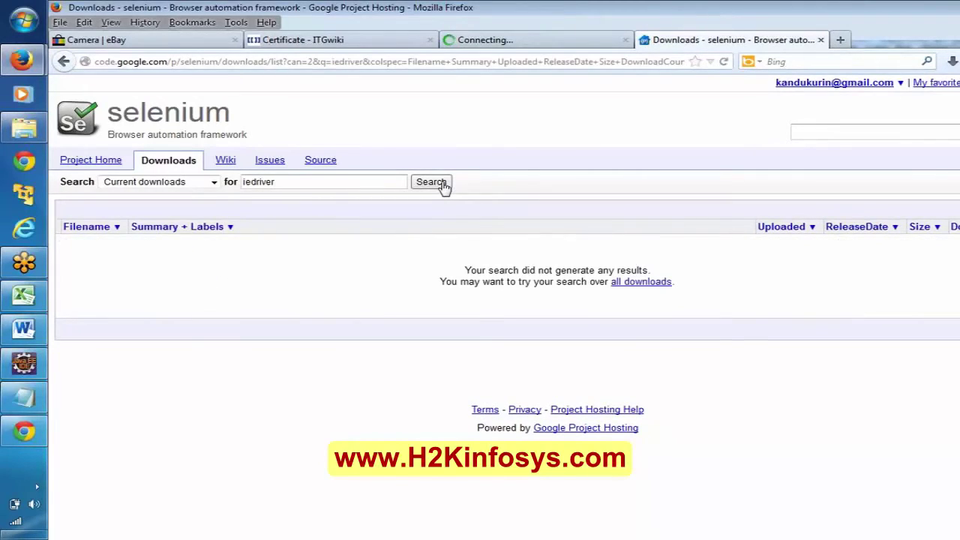
Step: Search all downloads for iedriver, and list all downloads with the search term cleared
{"action": "left_click", "coordinate": [214, 184]}
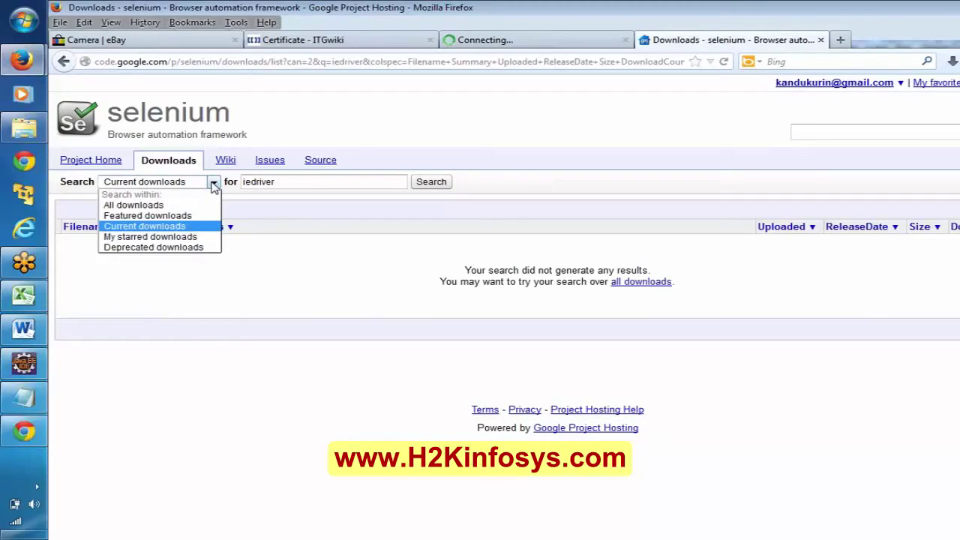
{"action": "left_click", "coordinate": [182, 210]}
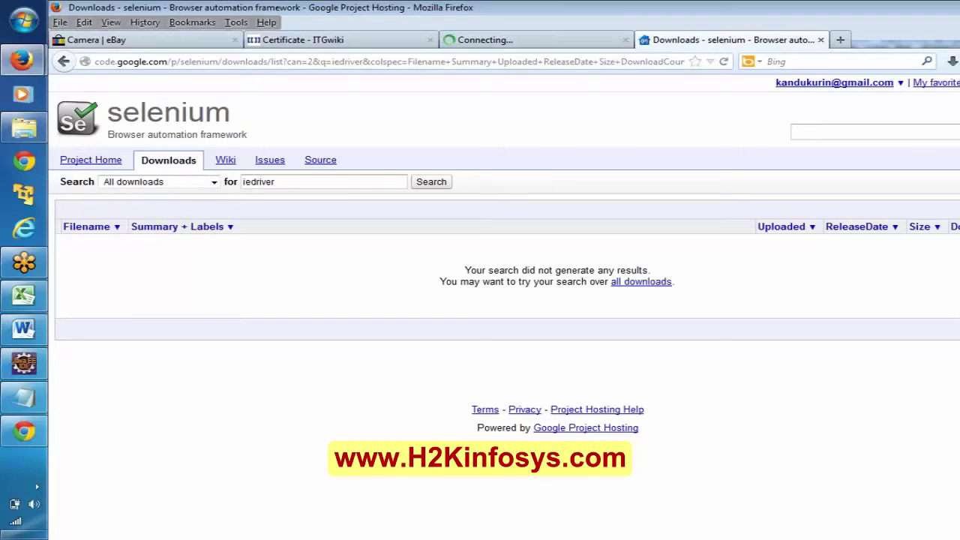
{"action": "left_click", "coordinate": [438, 187]}
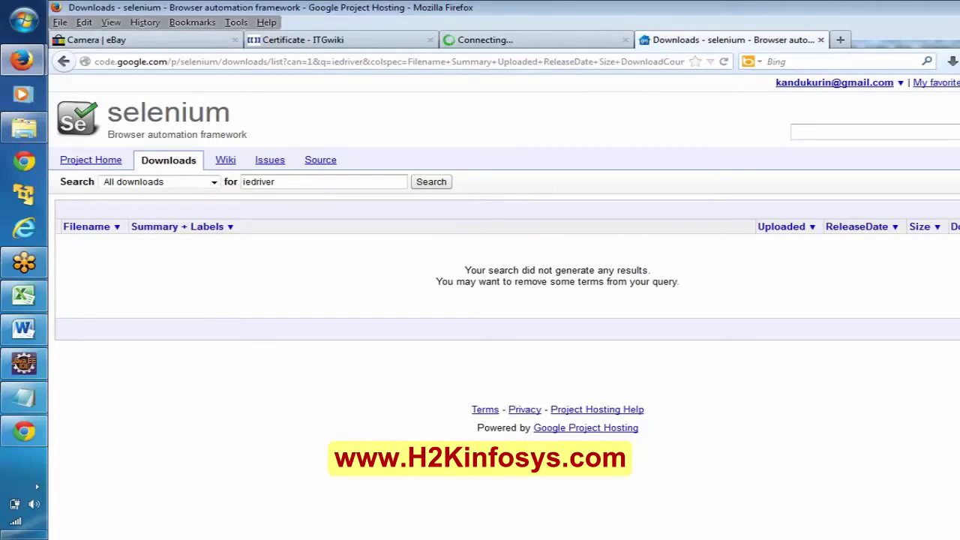
{"action": "double_click", "coordinate": [265, 181]}
{"action": "key", "text": "BackSpace"}
{"action": "left_click", "coordinate": [427, 186]}
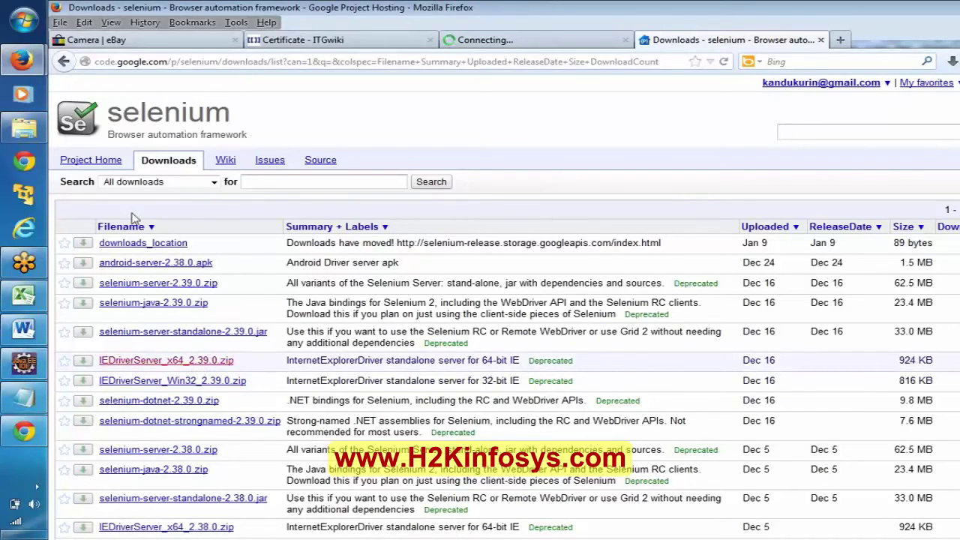
Step: Check the webdriver.ie.driver property name in Notepad and copy the matching System.setProperty line from B7Selenium's Multiplebrowsers.java in Eclipse
{"action": "left_click", "coordinate": [26, 399]}
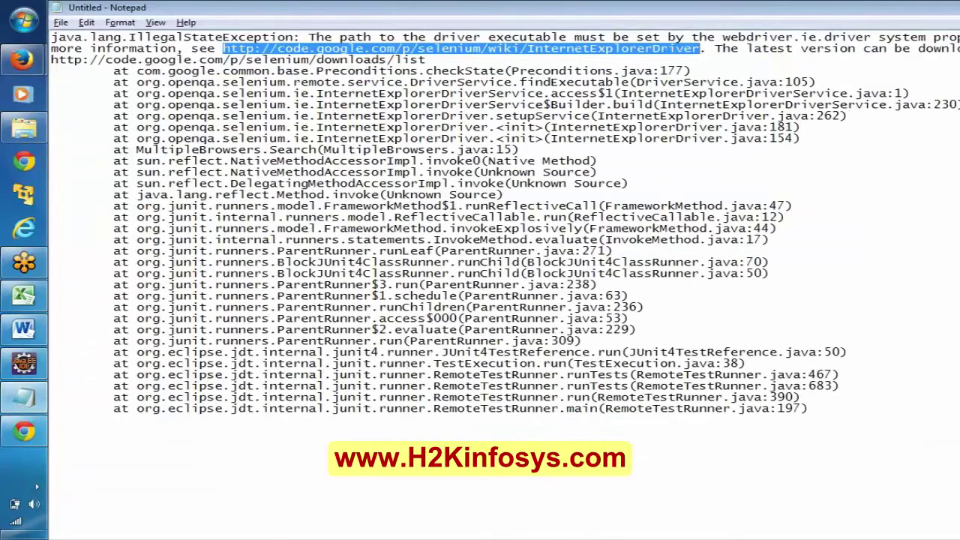
{"action": "double_click", "coordinate": [762, 37]}
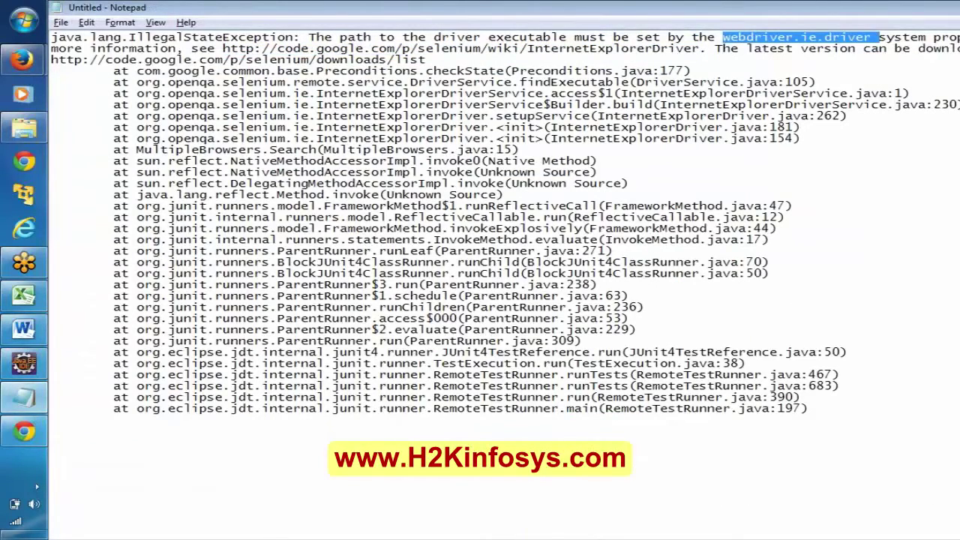
{"action": "left_click", "coordinate": [39, 365]}
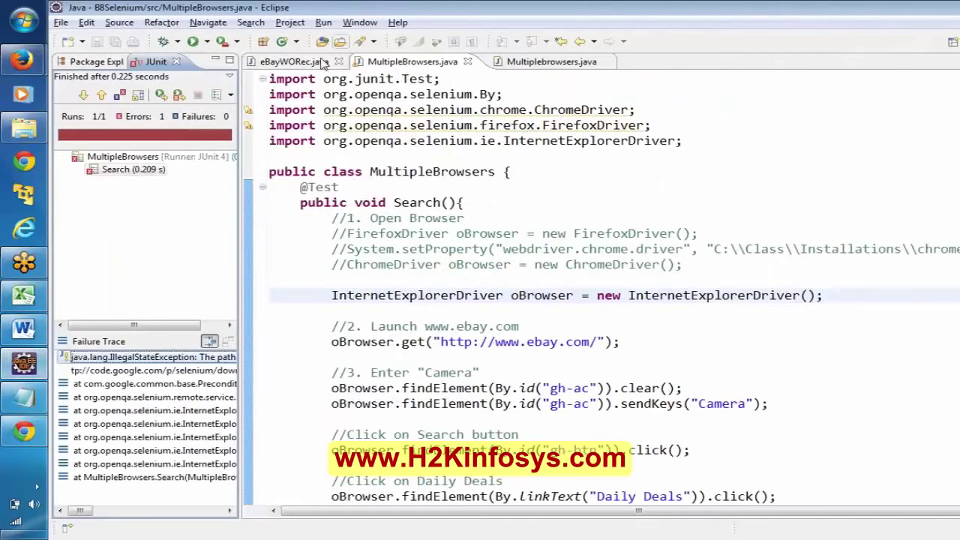
{"action": "left_click", "coordinate": [517, 63]}
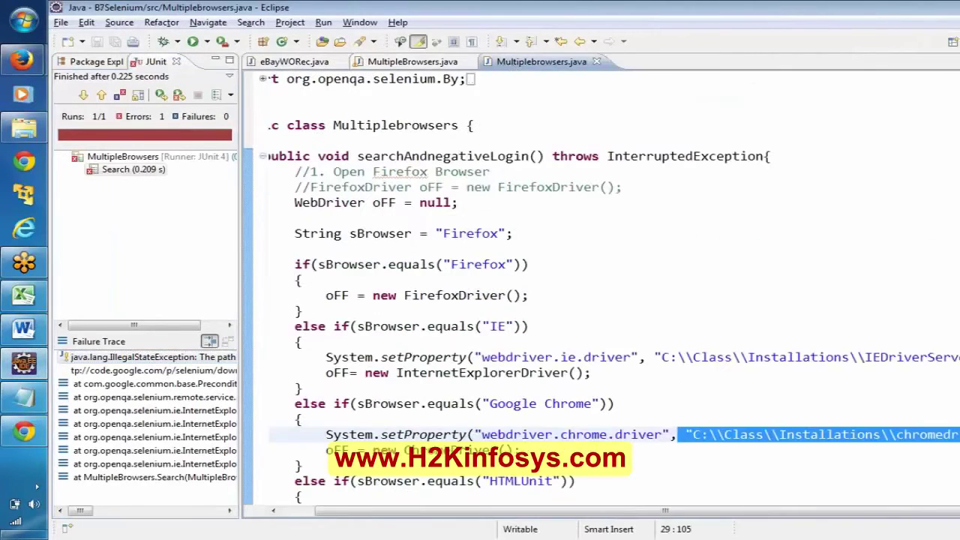
{"action": "left_click", "coordinate": [325, 357]}
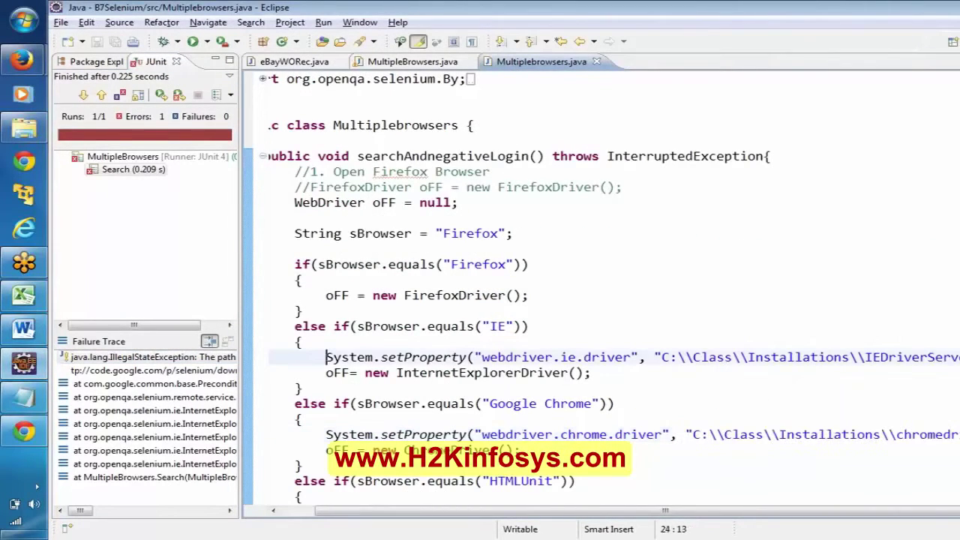
{"action": "key", "text": "shift+End"}
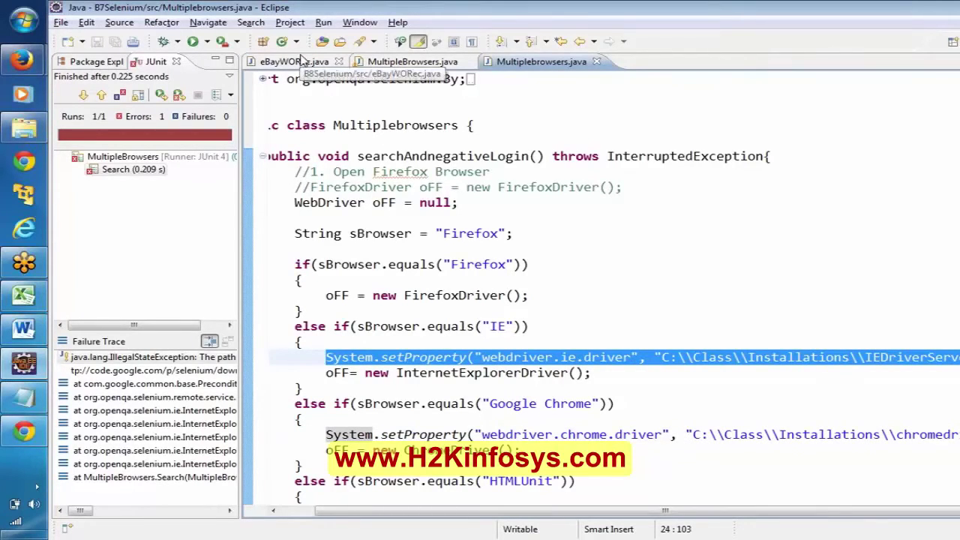
Step: Paste the webdriver.ie.driver System.setProperty line above the InternetExplorerDriver declaration in B8Selenium's MultipleBrowsers.java and save the file
{"action": "left_click", "coordinate": [399, 63]}
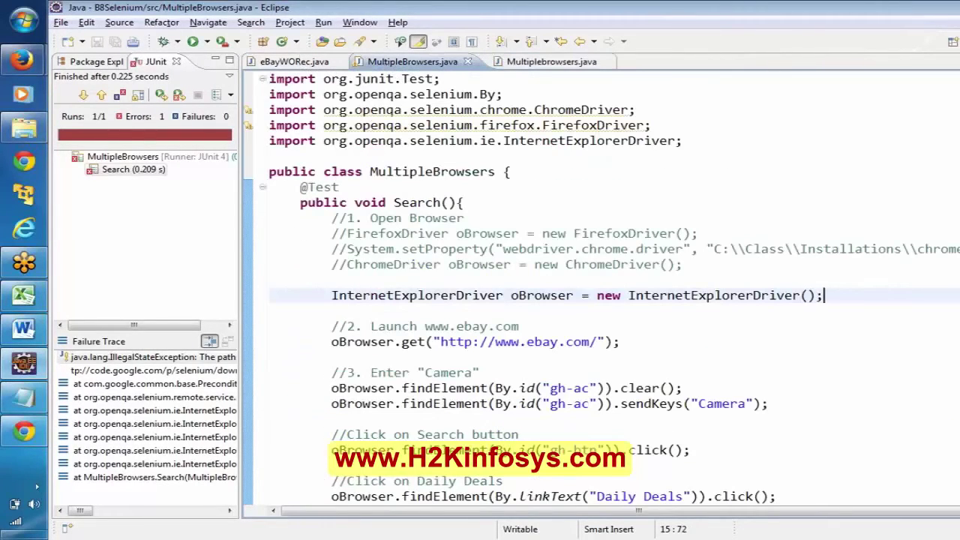
{"action": "left_click", "coordinate": [480, 280]}
{"action": "type", "text": "System.setProperty(\"webdriver.ie.driver\", \"C:\\\\Class\\\\Installations\\\\IEDriverServer.exe\");"}
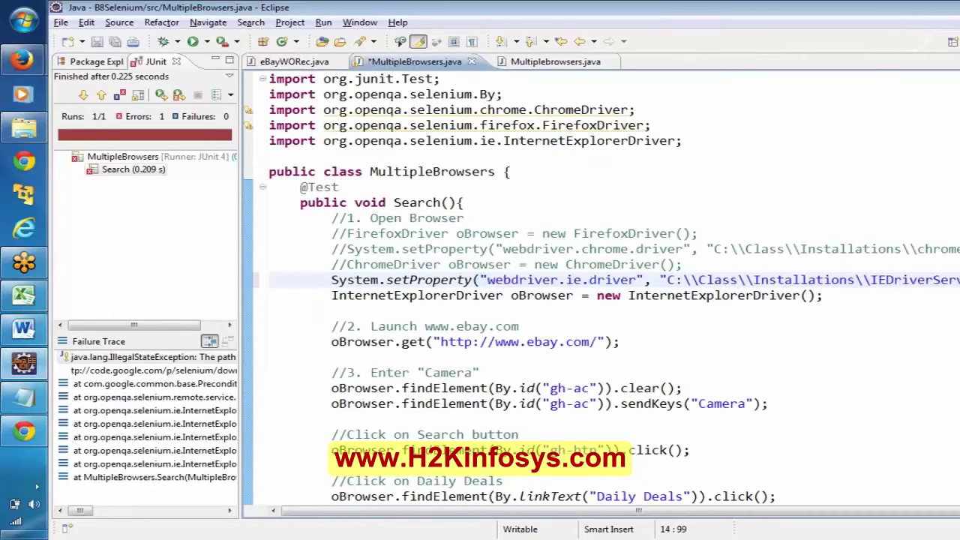
{"action": "key", "text": "ctrl+s"}
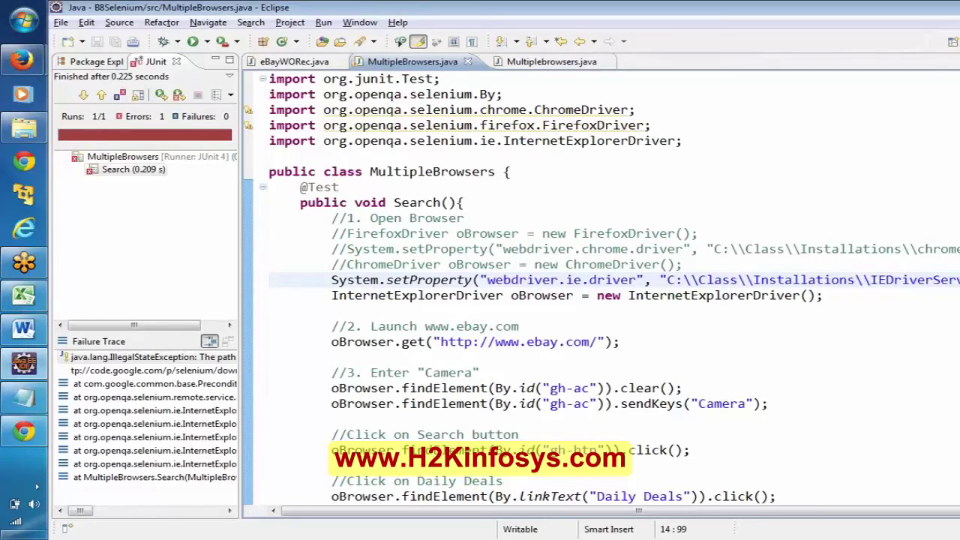
Step: Check the IEDriverServer file name in the property path against the executable in C:\Class\Installations, and return to Eclipse
{"action": "left_click", "coordinate": [629, 280]}
{"action": "double_click", "coordinate": [934, 280]}
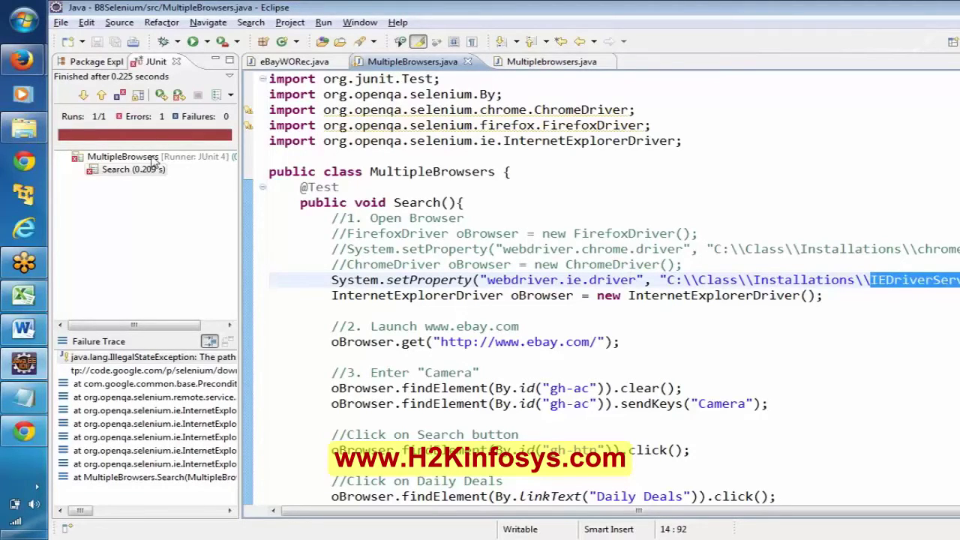
{"action": "left_click", "coordinate": [24, 129]}
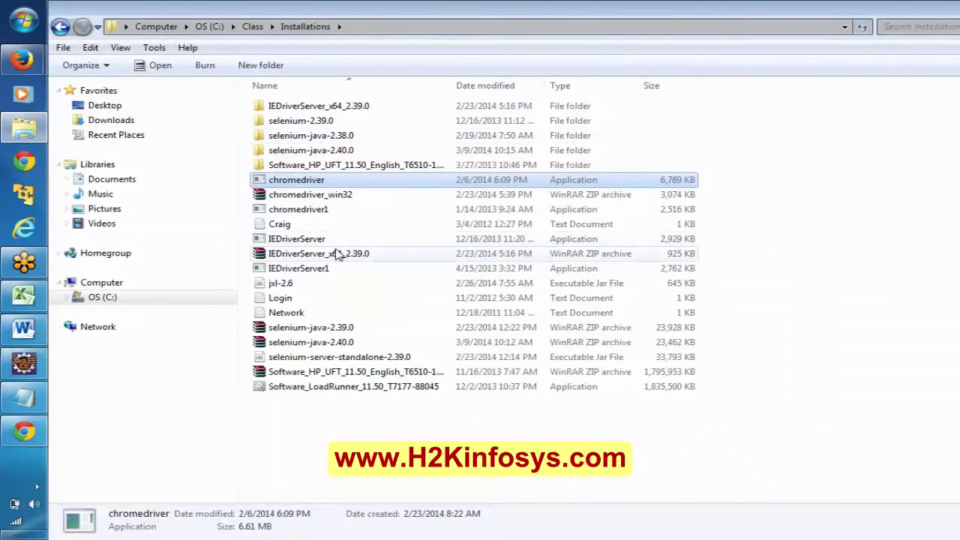
{"action": "left_click", "coordinate": [312, 239]}
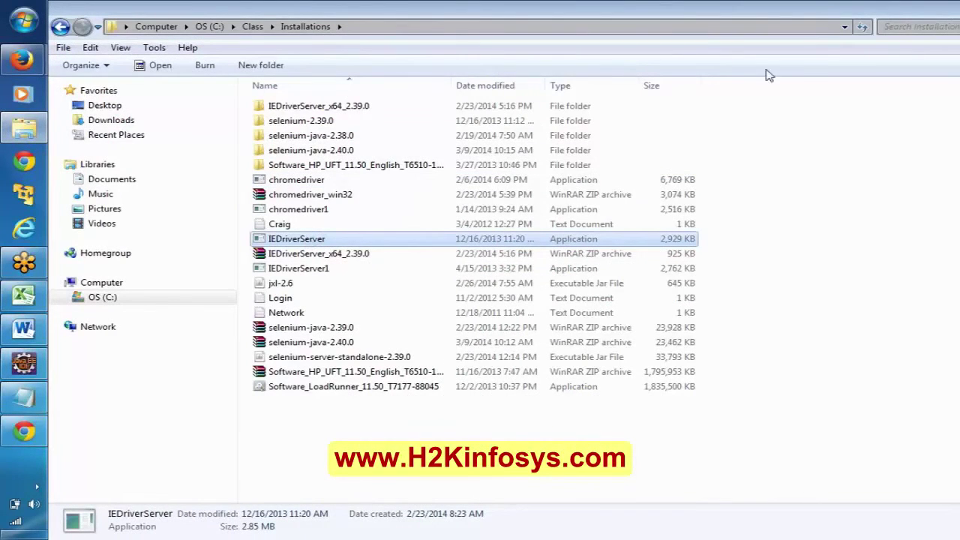
{"action": "left_click", "coordinate": [958, 9]}
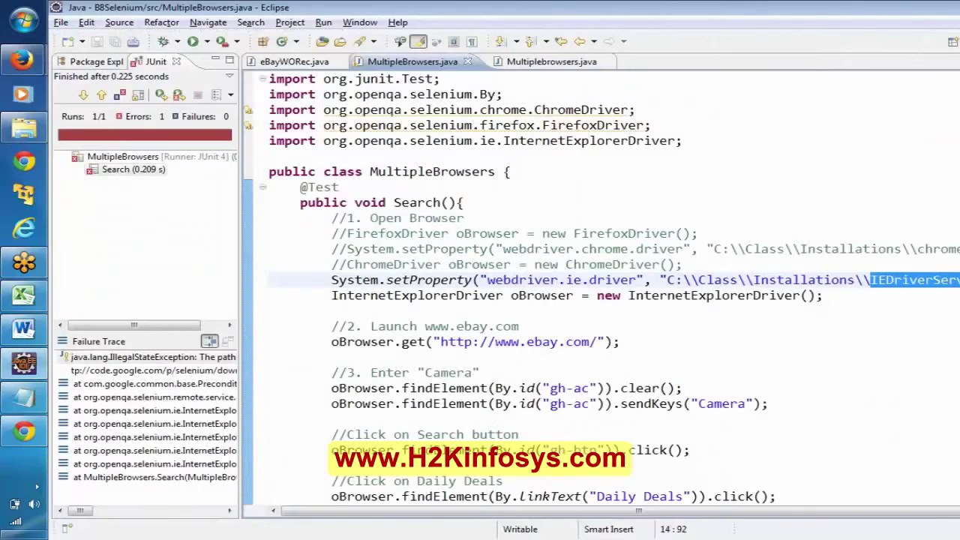
Step: Run the Search method as a JUnit test and allow the IE driver server through Windows Firewall on public networks
{"action": "left_click", "coordinate": [432, 204]}
{"action": "right_click", "coordinate": [433, 210]}
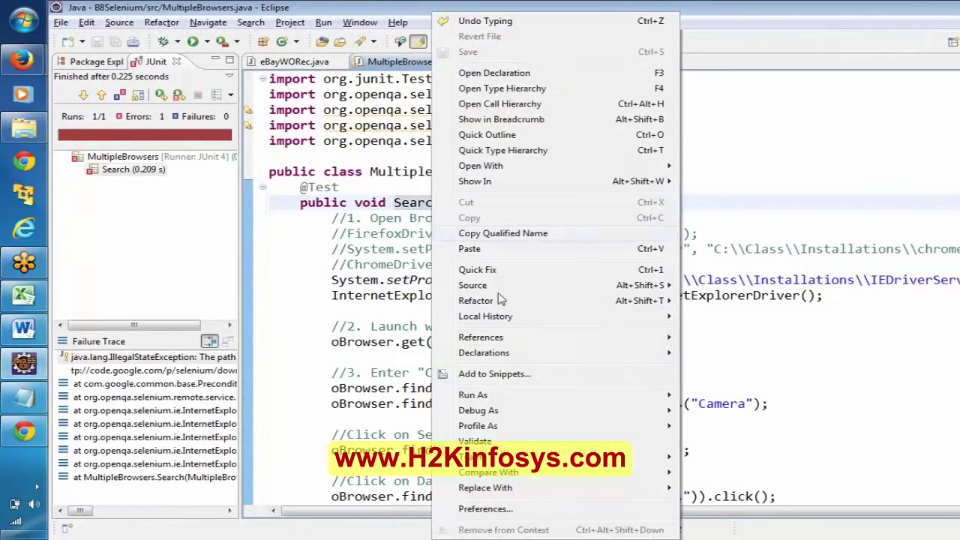
{"action": "mouse_move", "coordinate": [529, 398]}
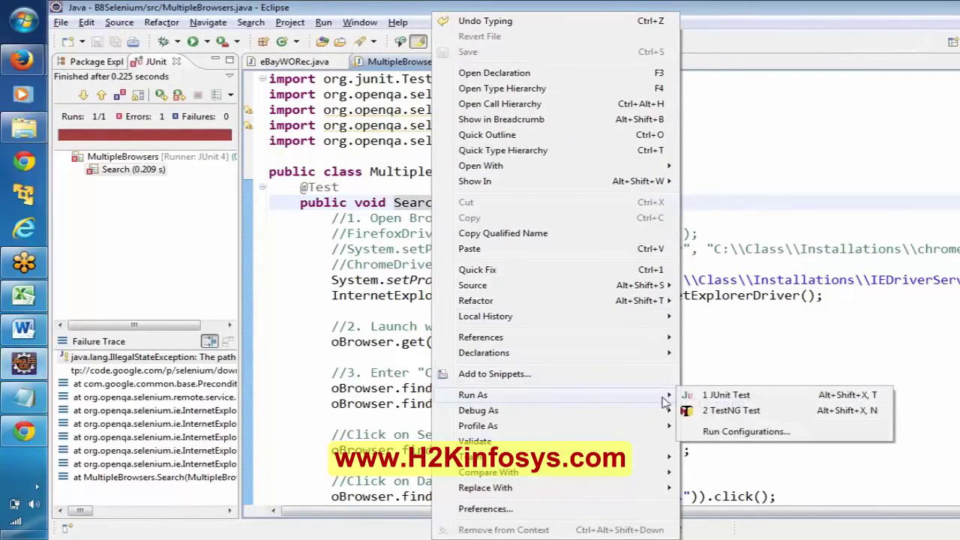
{"action": "left_click", "coordinate": [718, 397]}
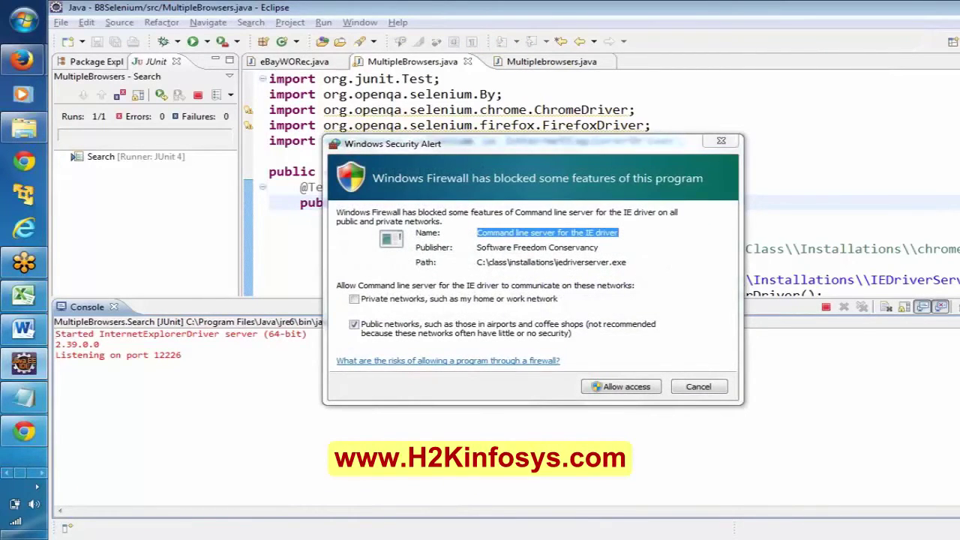
{"action": "left_click", "coordinate": [627, 390]}
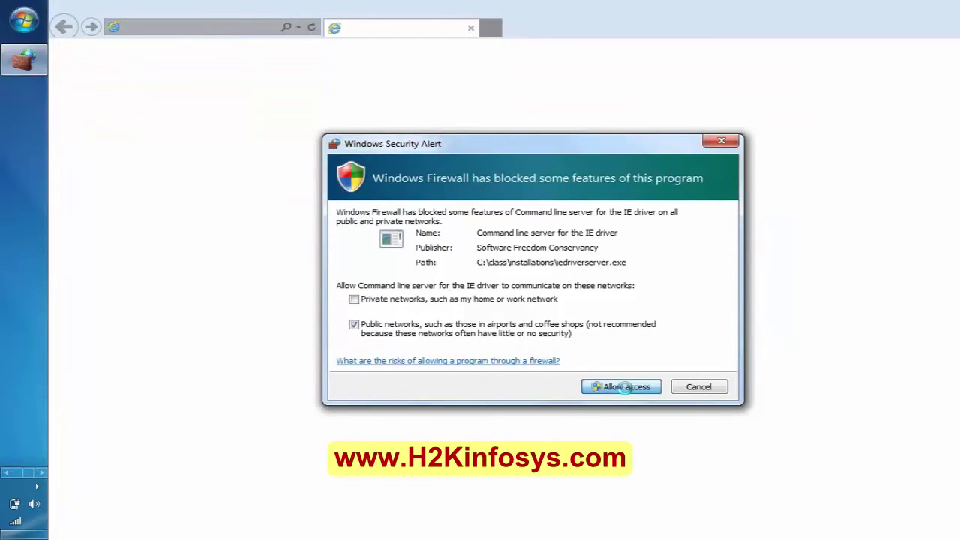
{"action": "left_click", "coordinate": [627, 389]}
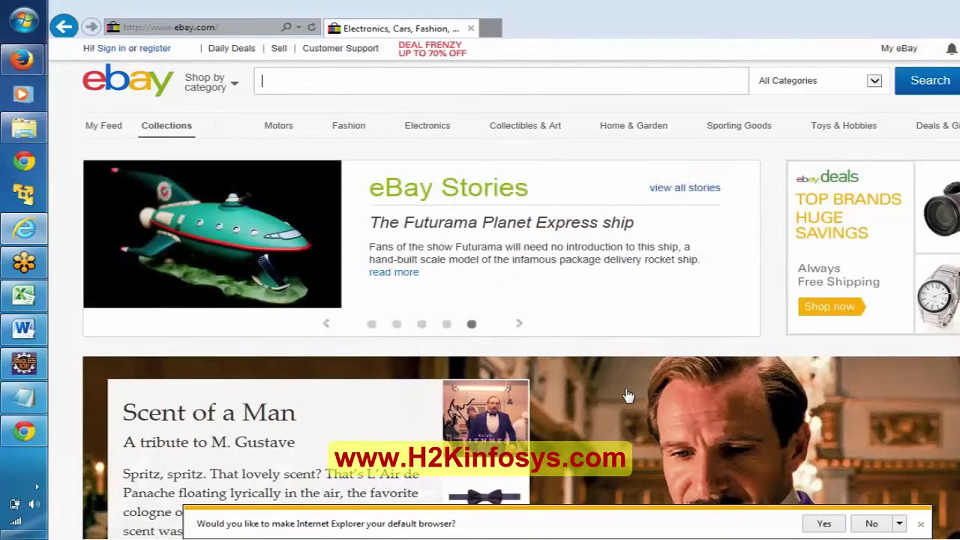
Step: Check the JUnit result in Eclipse, and follow the Selenium issue 6511 link at the end of the Selenium Syllabus document in Word
{"action": "mouse_move", "coordinate": [9, 360]}
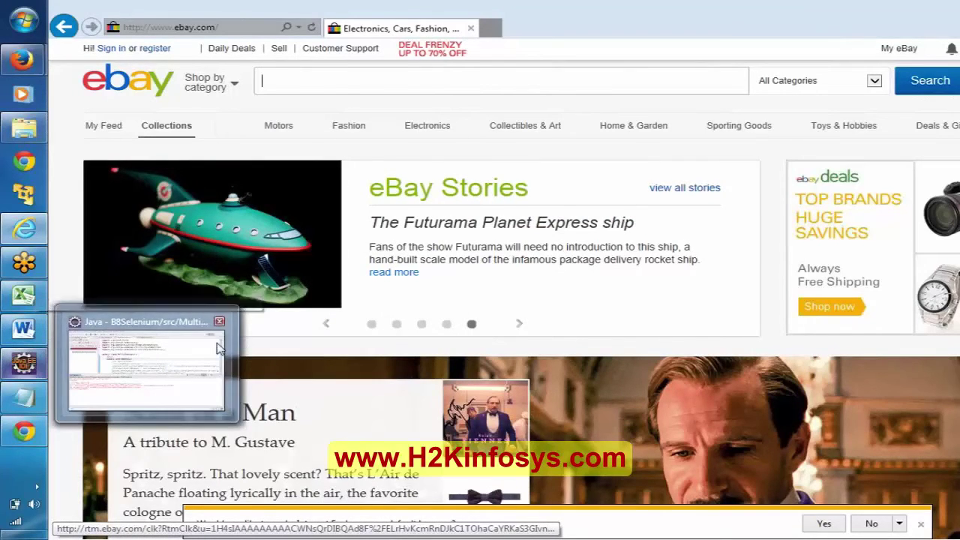
{"action": "left_click", "coordinate": [9, 360]}
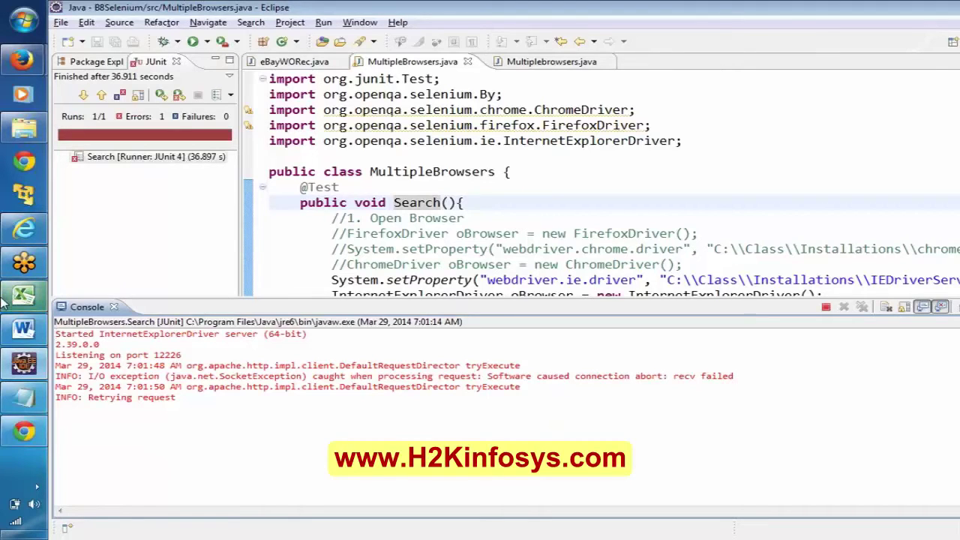
{"action": "left_click", "coordinate": [9, 330]}
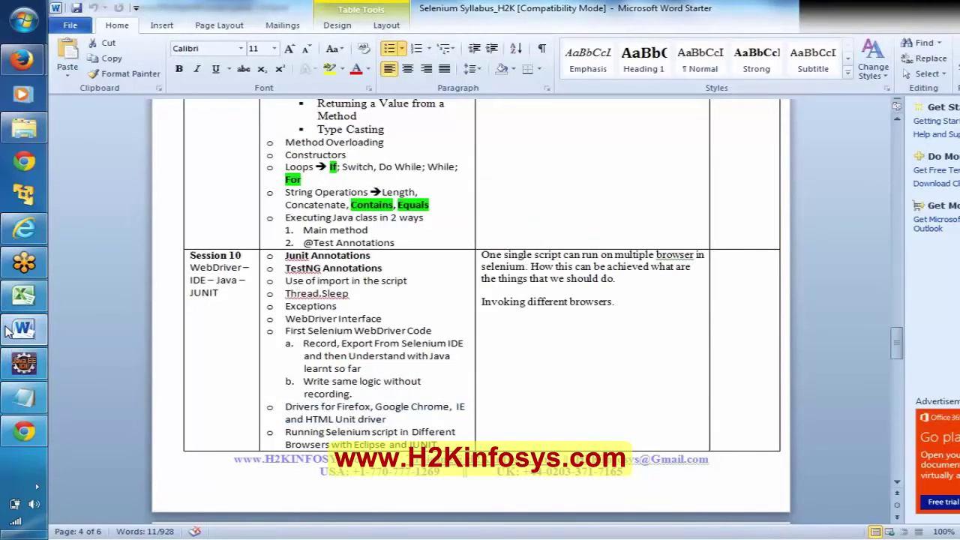
{"action": "key", "text": "ctrl+End"}
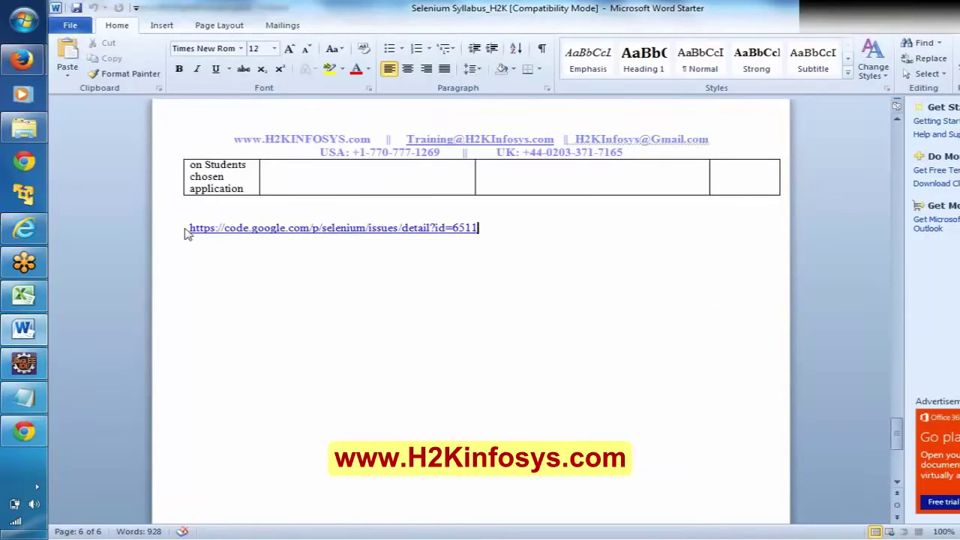
{"action": "left_click", "coordinate": [187, 234]}
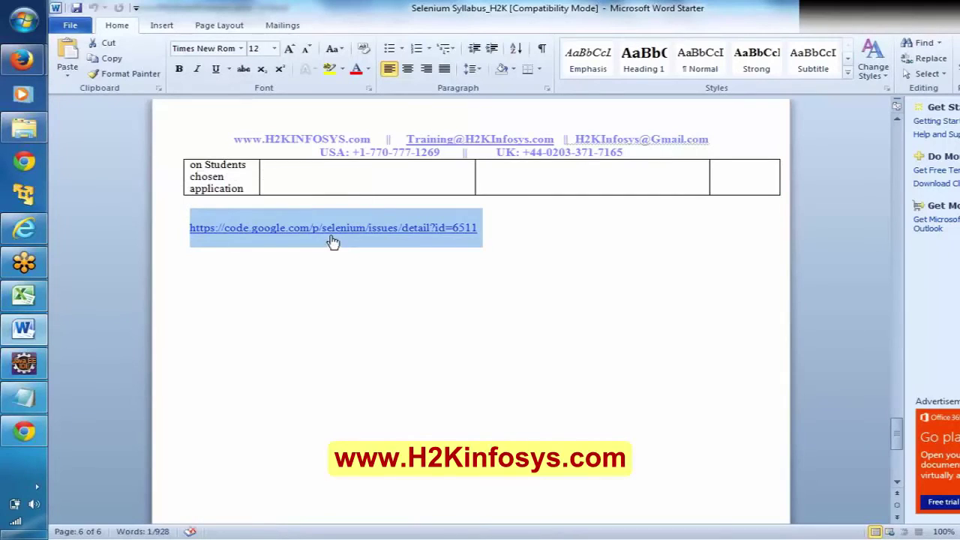
Step: Read Selenium issue 6511 in Firefox, covering the reproduction steps and the comments on IE11 exceptions with IEDriverServer
{"action": "mouse_move", "coordinate": [8, 65]}
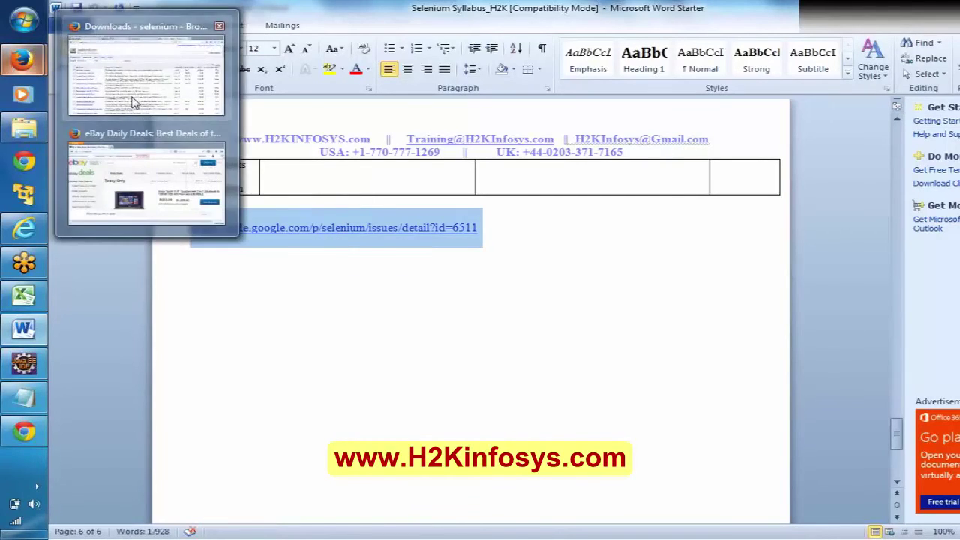
{"action": "left_click", "coordinate": [133, 98]}
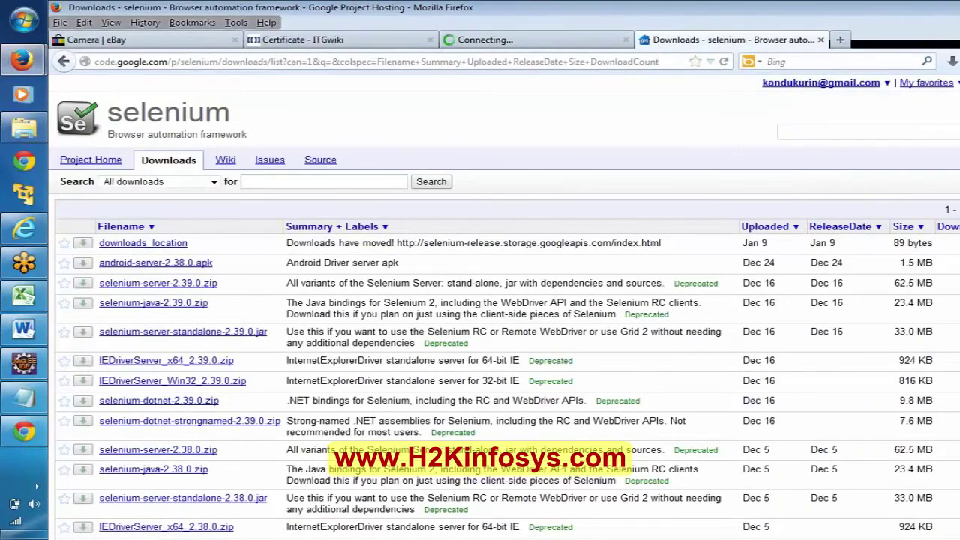
{"action": "left_click", "coordinate": [548, 41]}
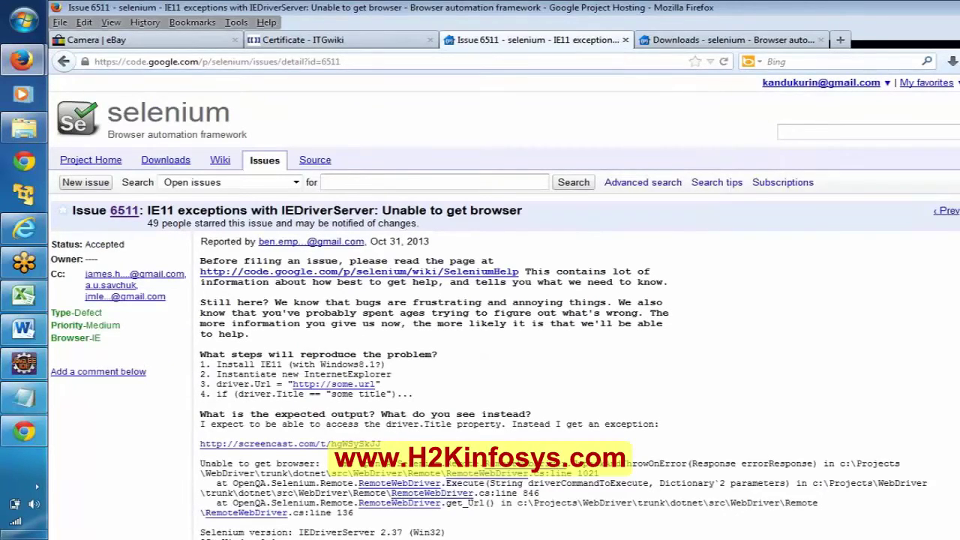
{"action": "double_click", "coordinate": [219, 261]}
{"action": "scroll", "coordinate": [219, 261], "scroll_direction": "down", "scroll_amount": 1}
{"action": "scroll", "coordinate": [219, 262], "scroll_direction": "down", "scroll_amount": 5}
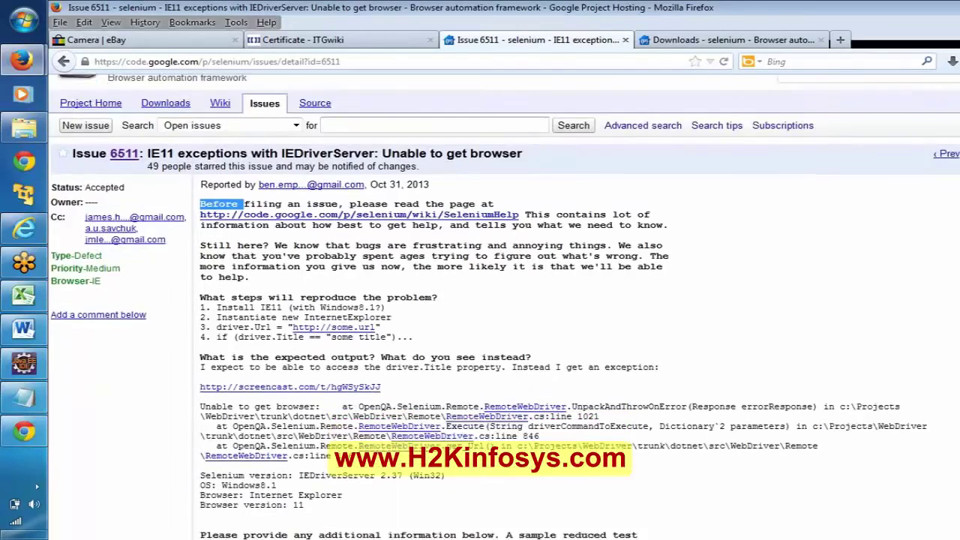
{"action": "double_click", "coordinate": [248, 174]}
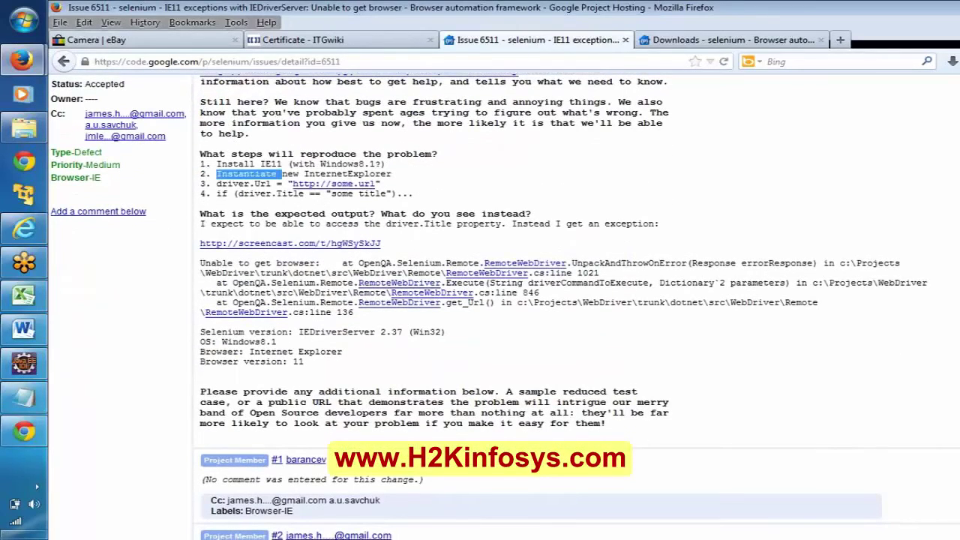
{"action": "triple_click", "coordinate": [248, 173]}
{"action": "scroll", "coordinate": [636, 148], "scroll_direction": "down", "scroll_amount": 1}
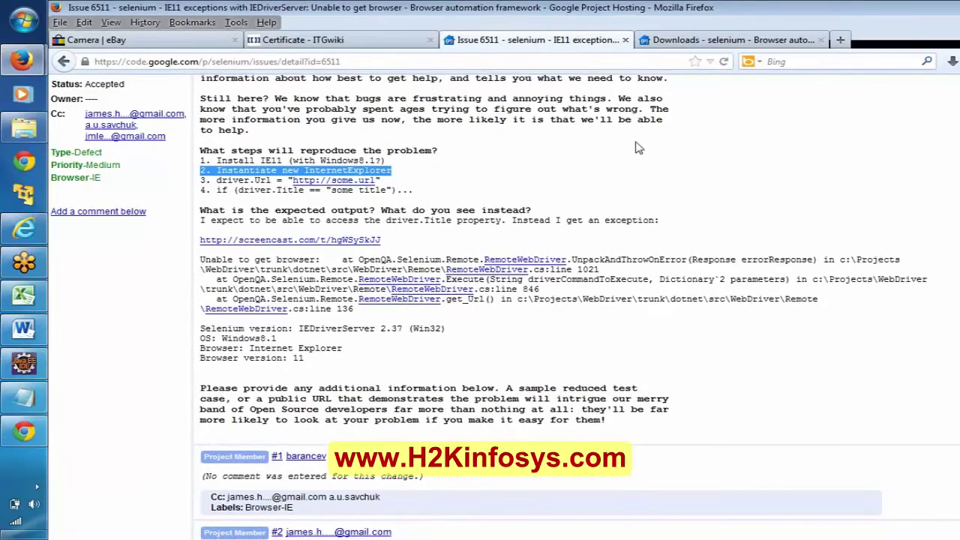
{"action": "scroll", "coordinate": [636, 147], "scroll_direction": "down", "scroll_amount": 7}
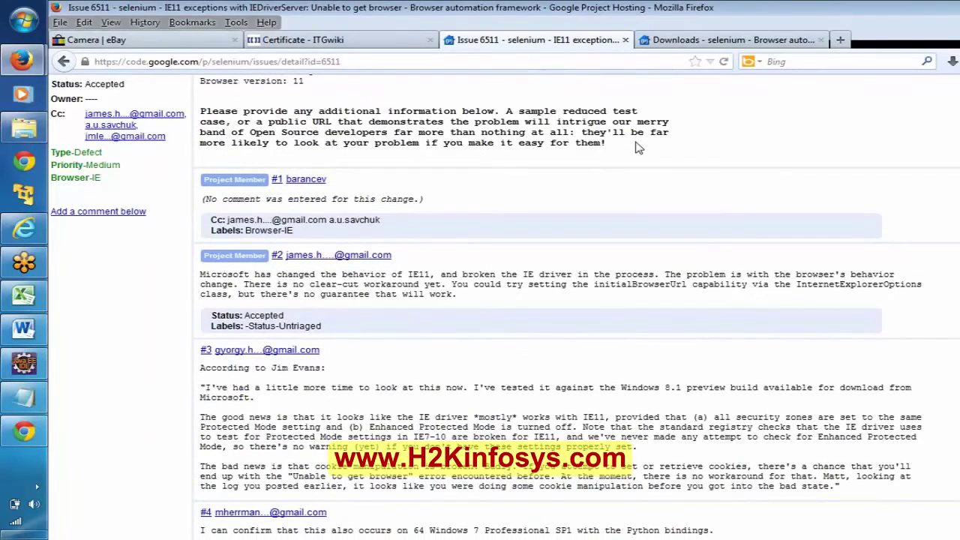
Step: Return to Eclipse and bring the full MultipleBrowsers.java code and the JUnit failure trace into view
{"action": "key", "text": "alt+Tab"}
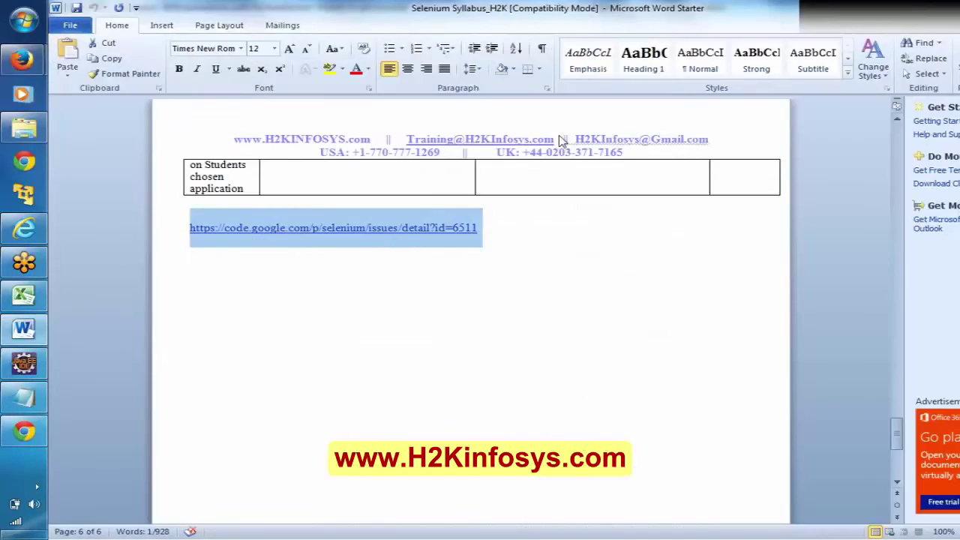
{"action": "left_click", "coordinate": [24, 363]}
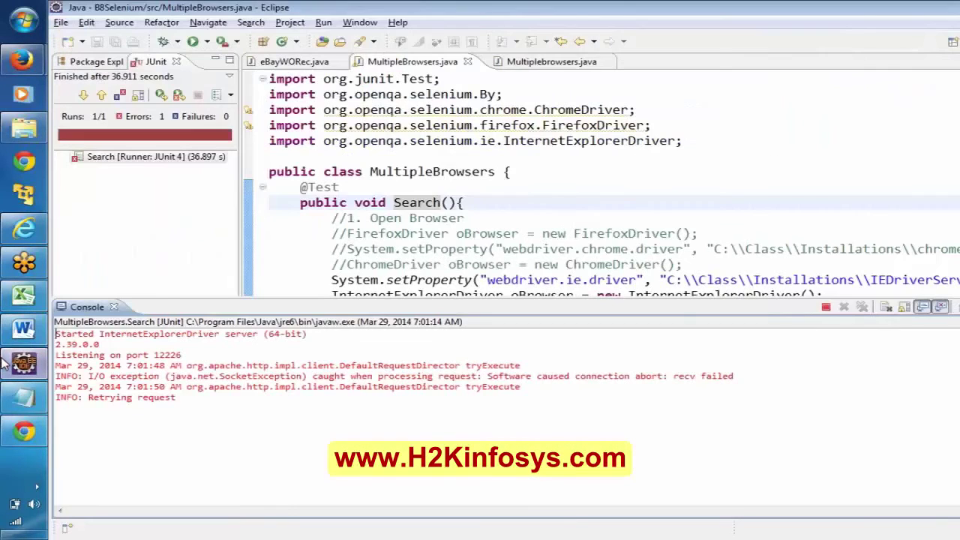
{"action": "left_click", "coordinate": [432, 249]}
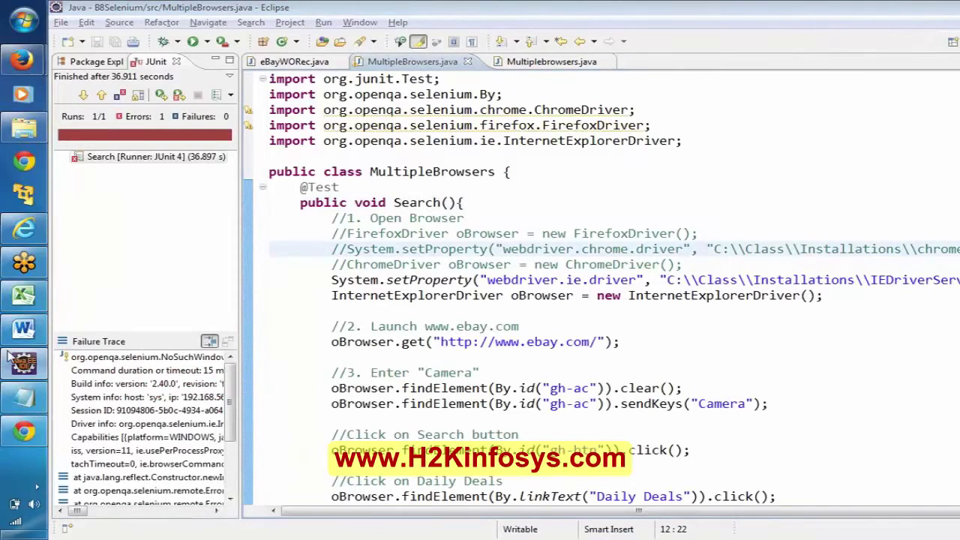
Step: Switch to B8SeleniumClassTranscript.xlsx in Excel and add a worksheet named MultipleBrowsers after FirstWDQA
{"action": "left_click", "coordinate": [23, 296]}
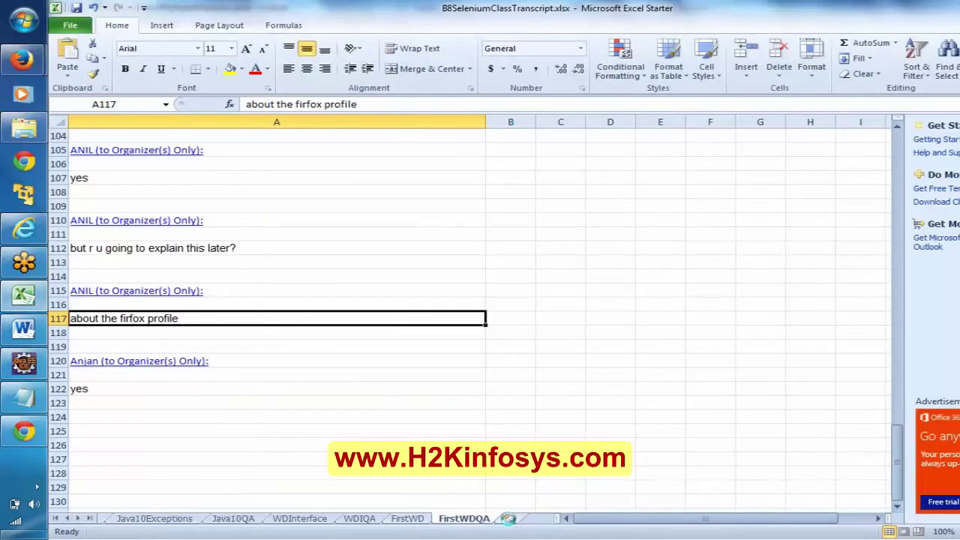
{"action": "left_click", "coordinate": [507, 518]}
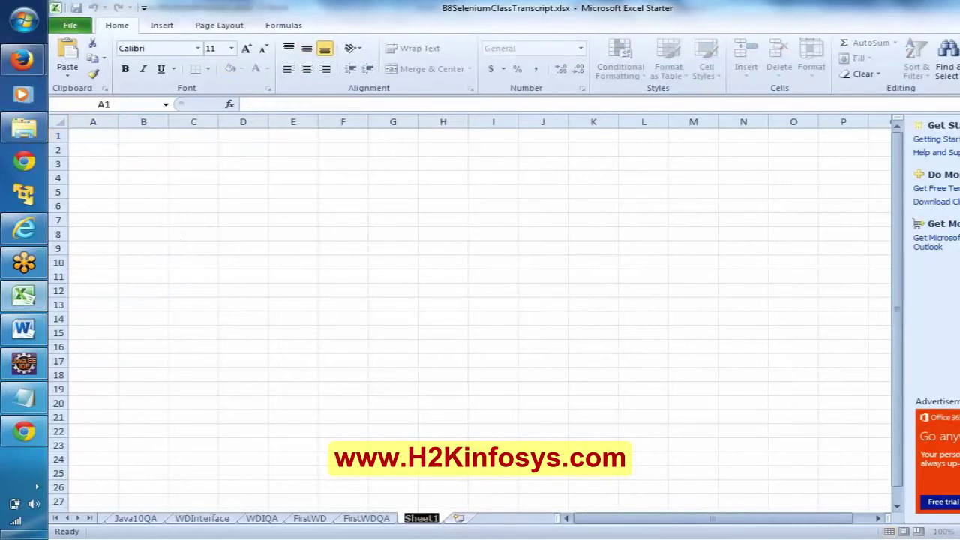
{"action": "type", "text": "Mult"}
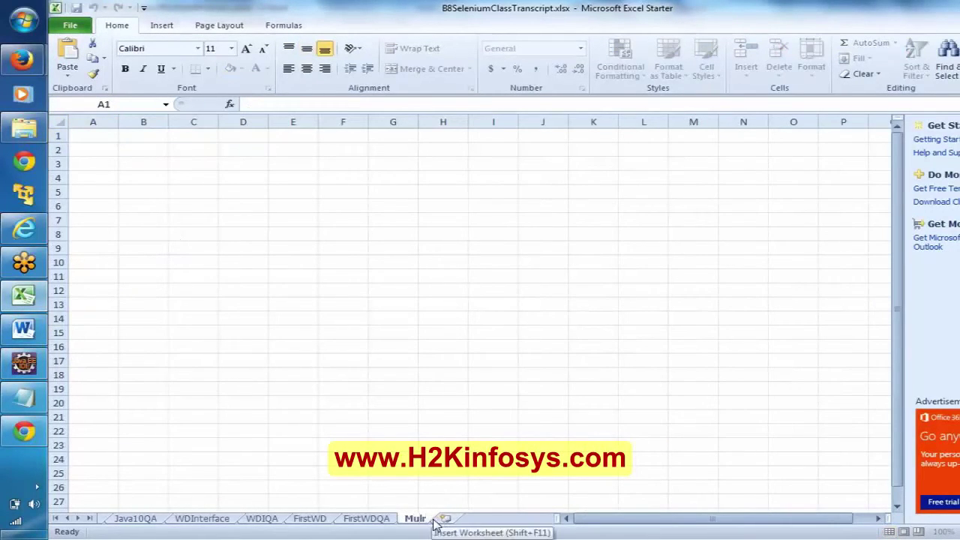
{"action": "type", "text": "ipl"}
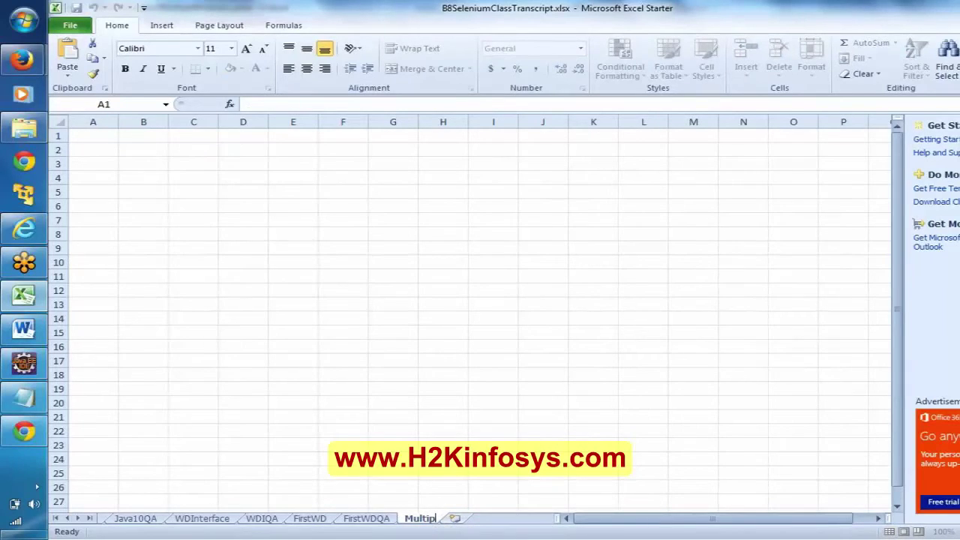
{"action": "type", "text": "eBrowse"}
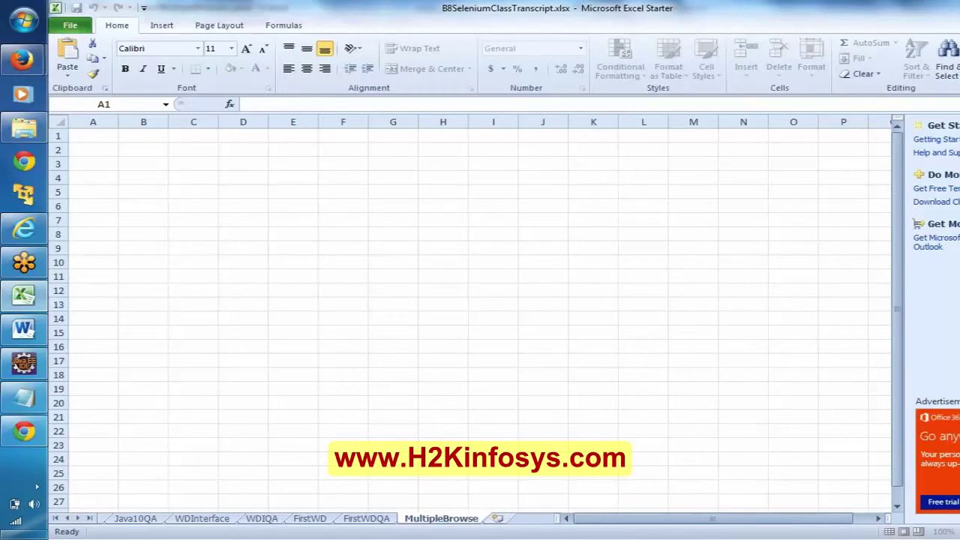
{"action": "type", "text": "rs"}
{"action": "key", "text": "Return"}
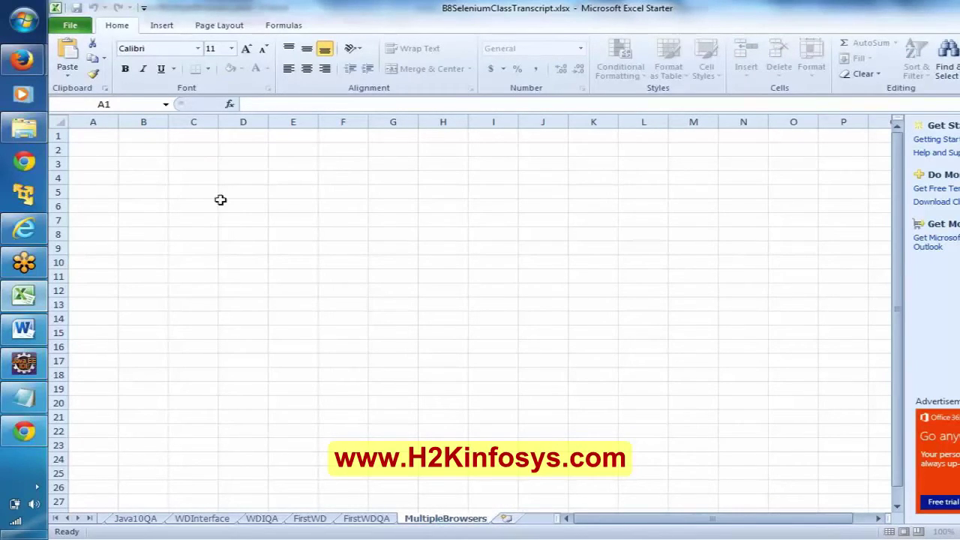
Step: Enter the bold heading IE in cell B2 and the note "Make sure the Browser Zoom level is 100%" in C3
{"action": "left_click", "coordinate": [141, 155]}
{"action": "type", "text": "I"}
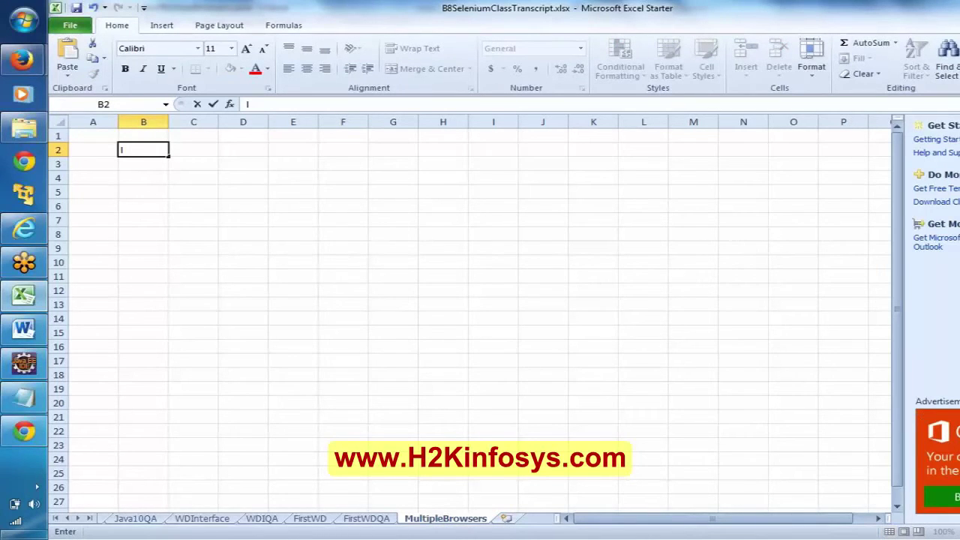
{"action": "type", "text": "E"}
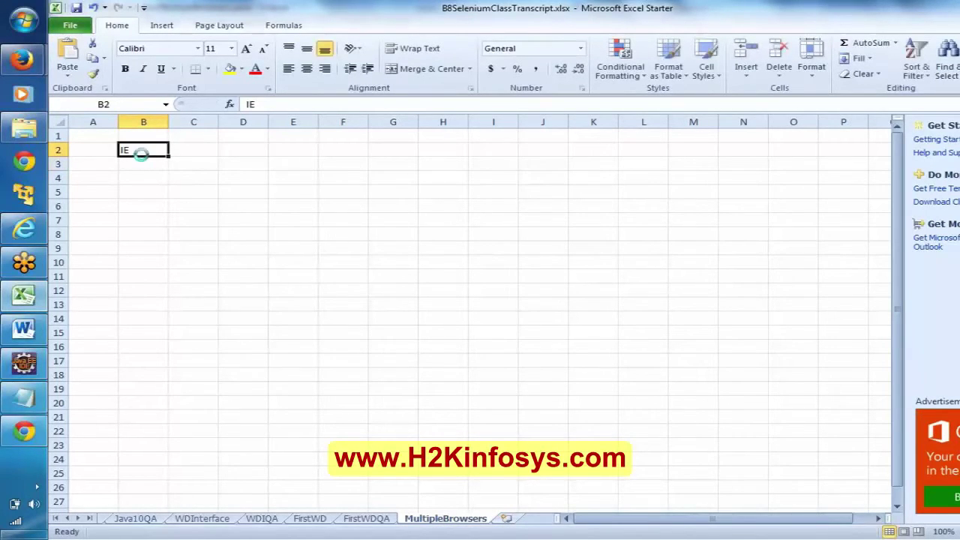
{"action": "key", "text": "Return"}
{"action": "key", "text": "Right"}
{"action": "type", "text": "Make sure "}
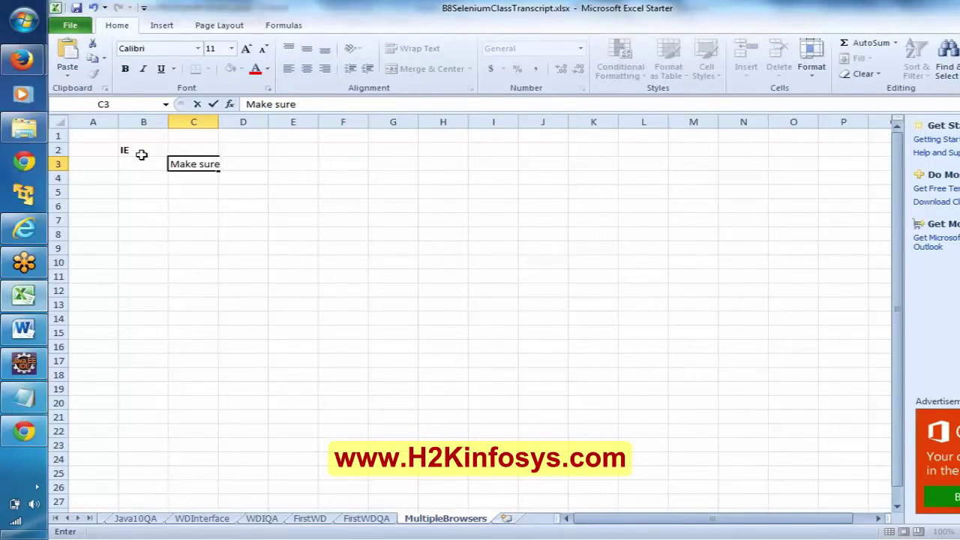
{"action": "type", "text": "the Browser Zo"}
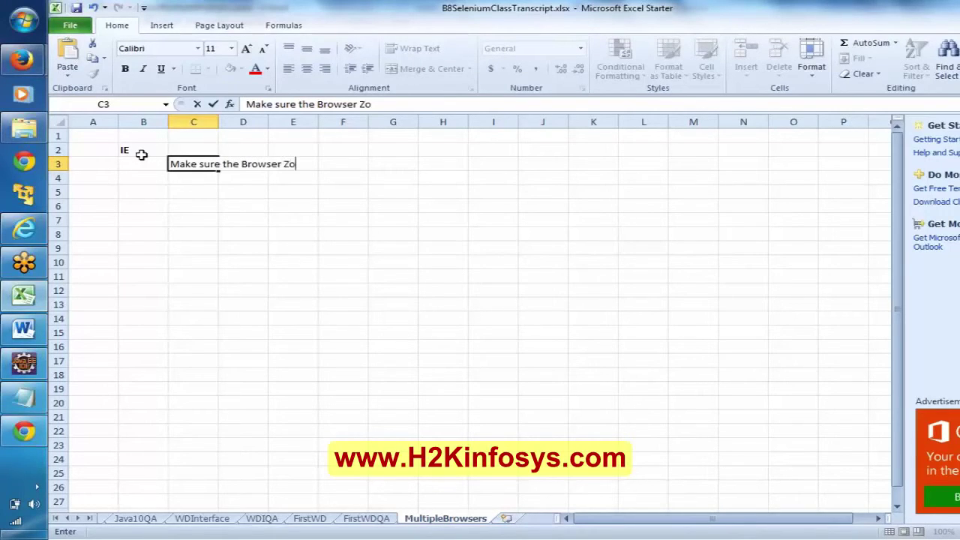
{"action": "type", "text": "om level i"}
{"action": "type", "text": "s"}
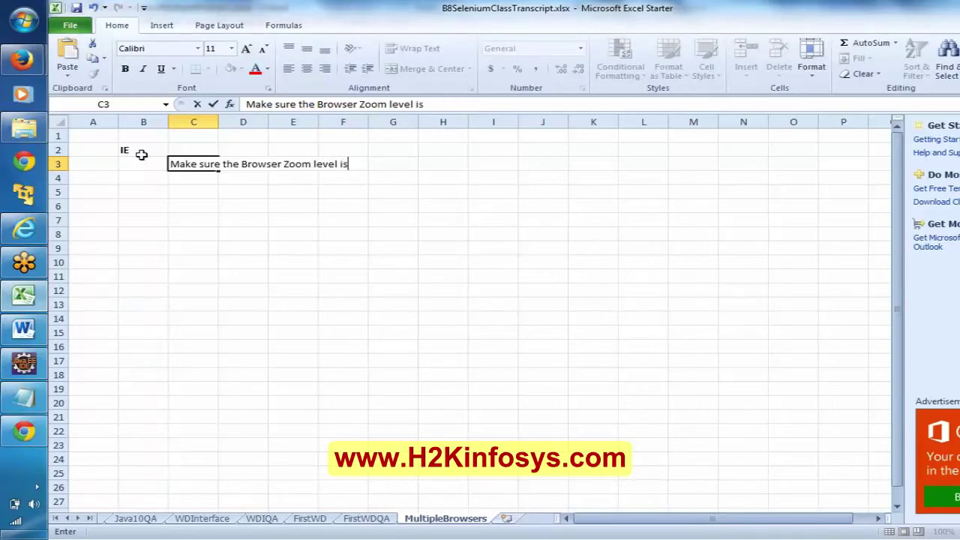
{"action": "type", "text": " 100%"}
{"action": "key", "text": "Return"}
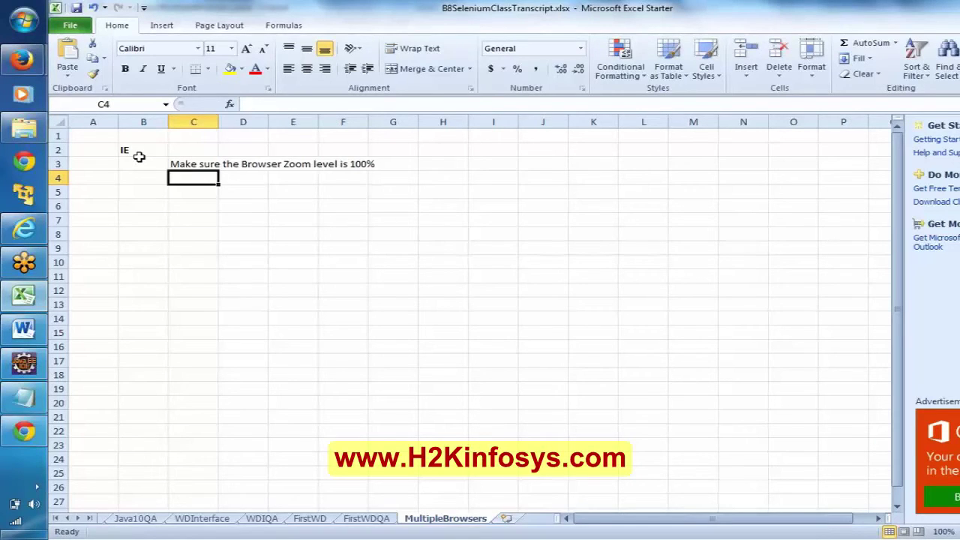
Step: Switch to the eBay page in Internet Explorer and set the browser zoom level to 100%
{"action": "left_click", "coordinate": [25, 225]}
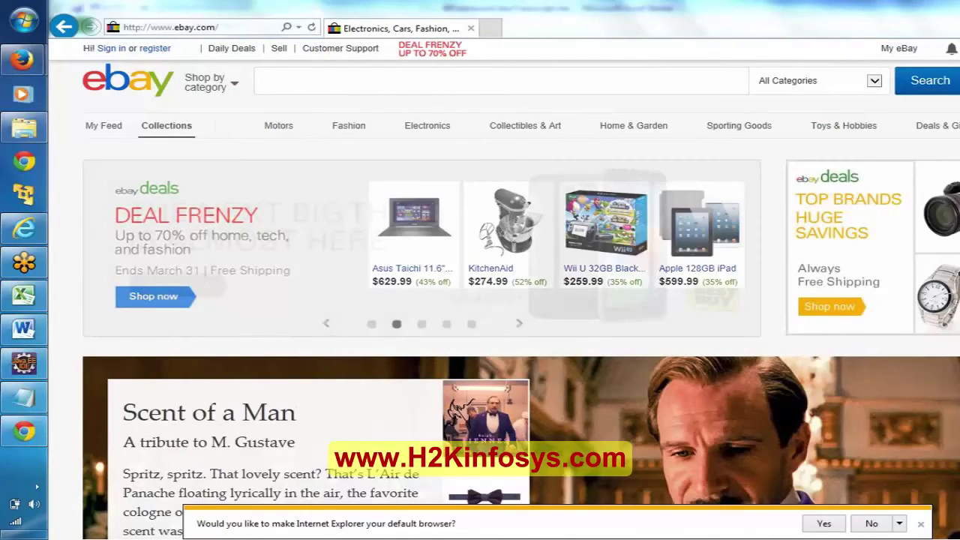
{"action": "key", "text": "alt+x"}
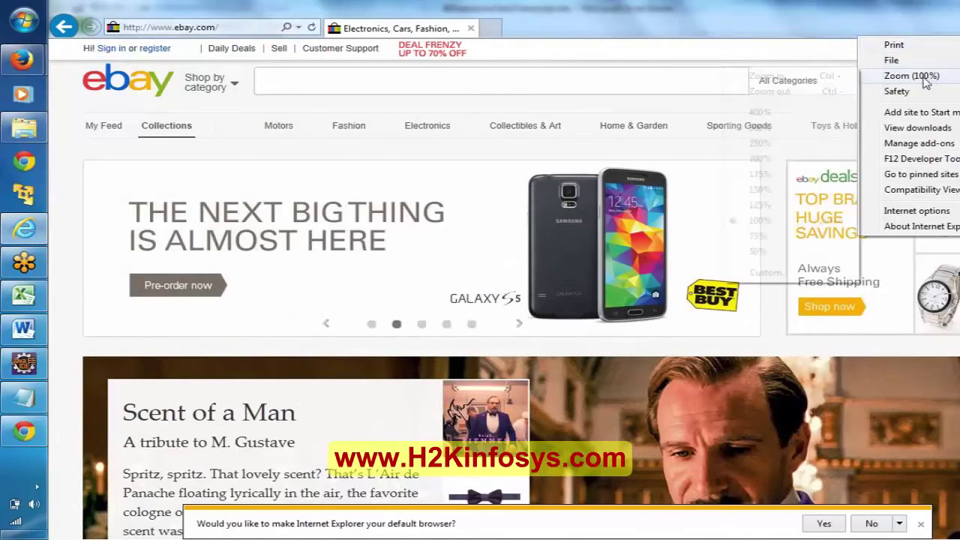
{"action": "mouse_move", "coordinate": [948, 83]}
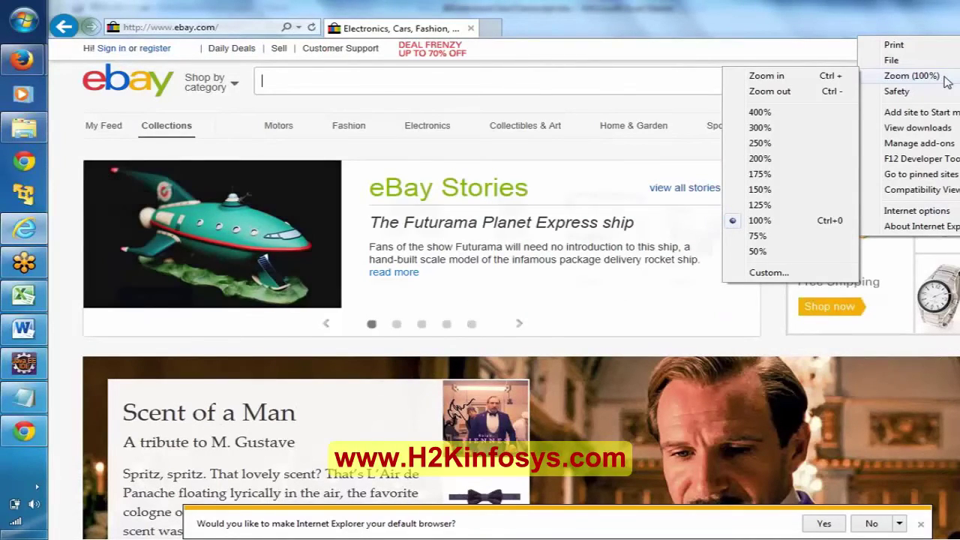
{"action": "left_click", "coordinate": [780, 227]}
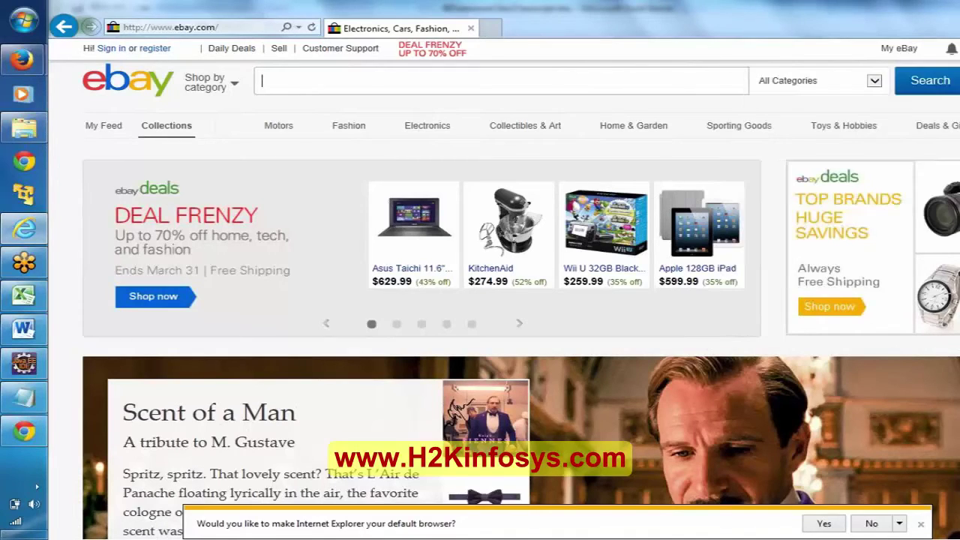
Step: Revisit the IE notes in Excel, and review the commented webdriver.chrome.driver property line in MultipleBrowsers.java in Eclipse
{"action": "key", "text": "alt+Tab"}
{"action": "left_click", "coordinate": [213, 174]}
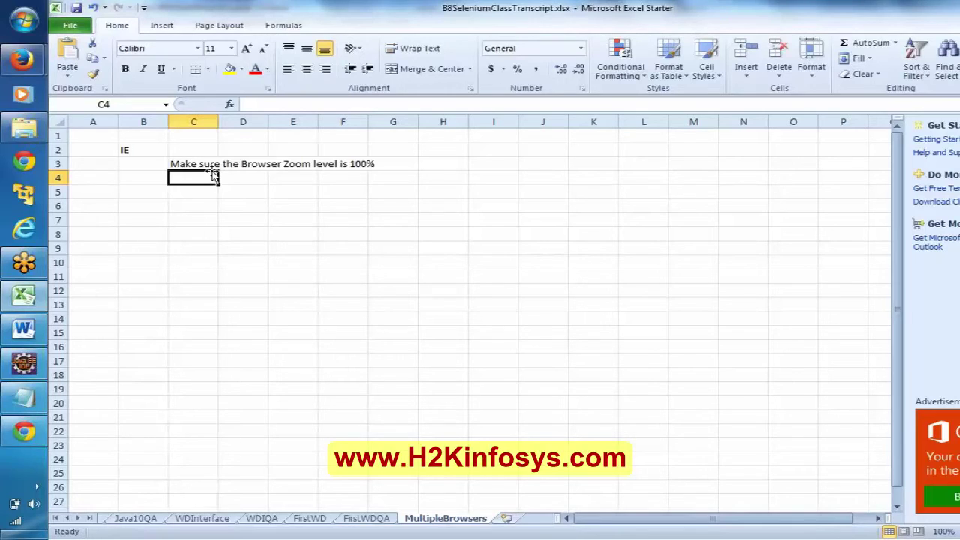
{"action": "left_click", "coordinate": [8, 362]}
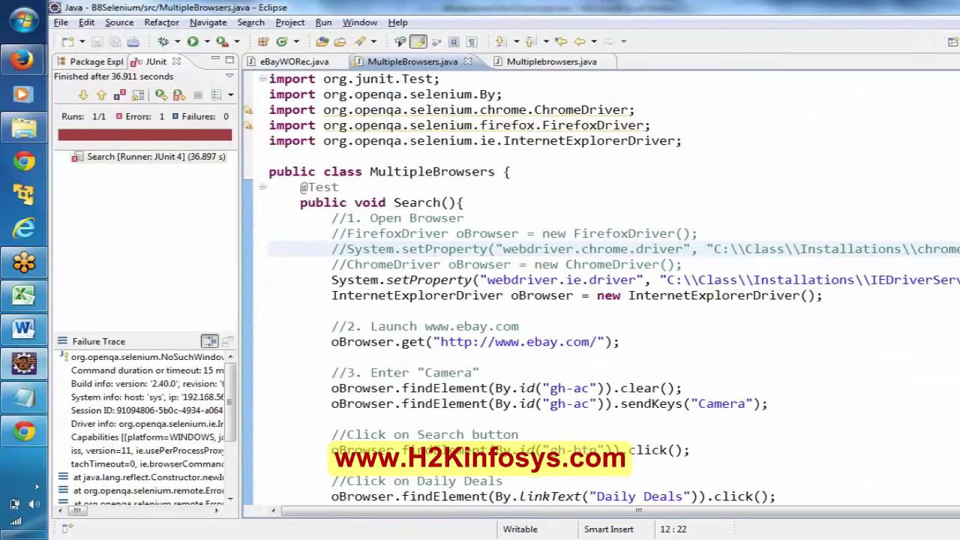
{"action": "left_click", "coordinate": [535, 249]}
{"action": "double_click", "coordinate": [535, 249]}
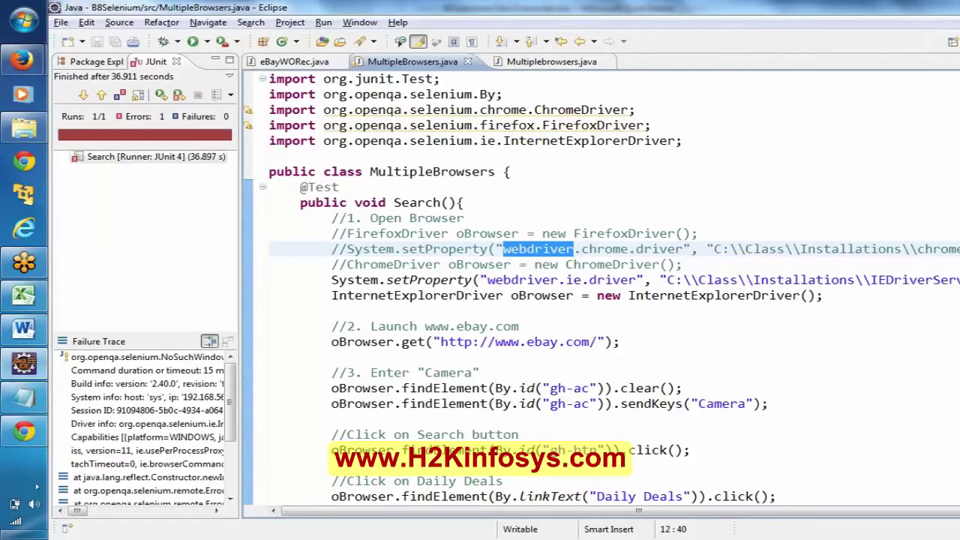
{"action": "left_click", "coordinate": [465, 218]}
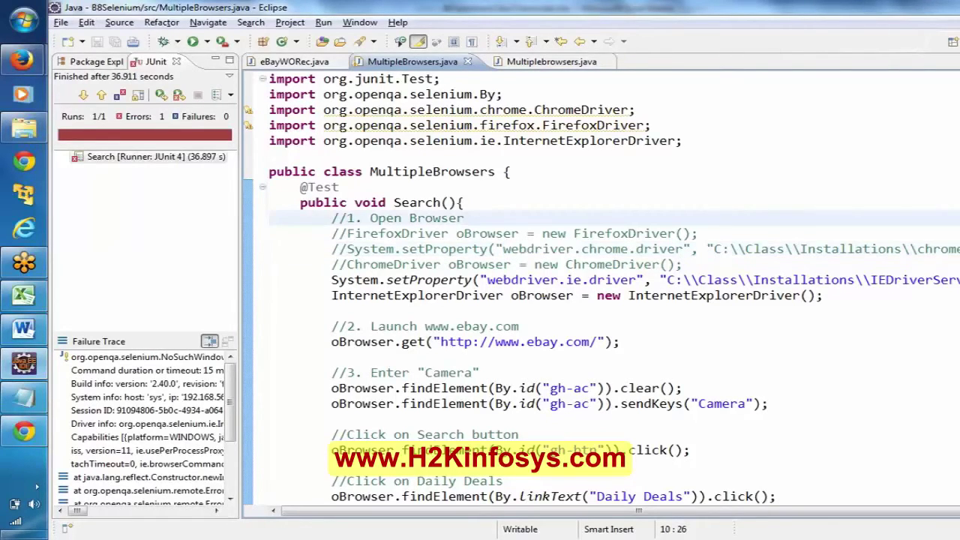
Step: Uncomment the ChromeDriver, webdriver.chrome.driver property and FirefoxDriver lines under the "//1. Open Browser" comment
{"action": "left_click", "coordinate": [682, 265]}
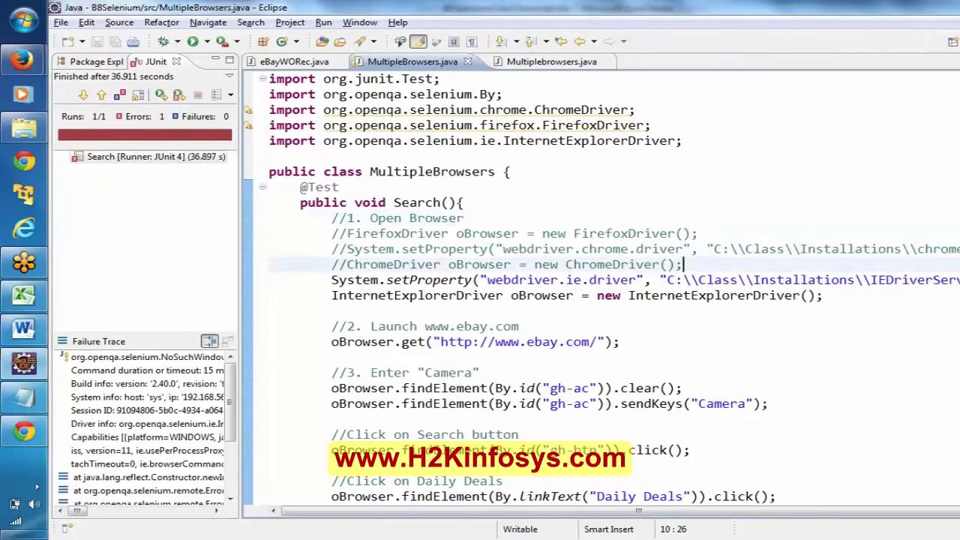
{"action": "left_click", "coordinate": [347, 265]}
{"action": "key", "text": "BackSpace"}
{"action": "key", "text": "BackSpace"}
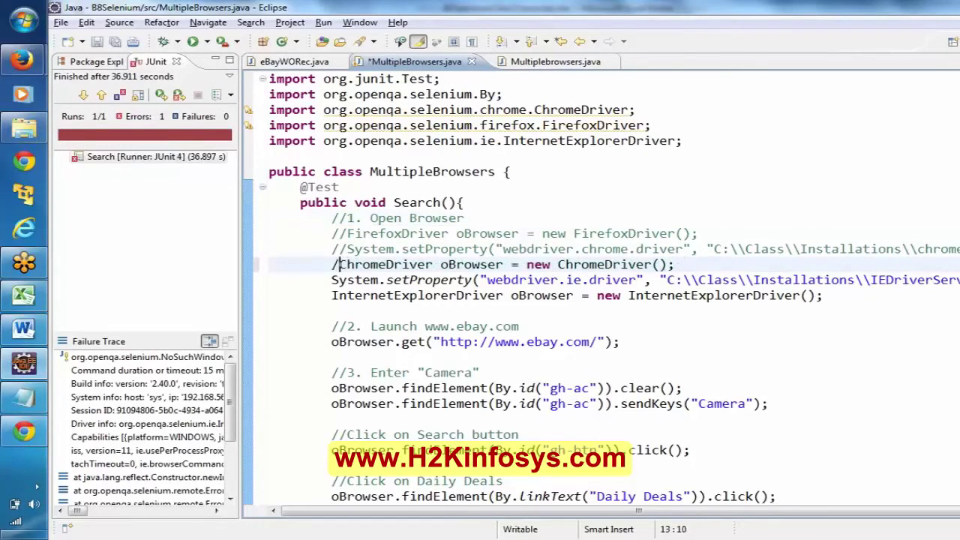
{"action": "key", "text": "Up"}
{"action": "key", "text": "Delete"}
{"action": "key", "text": "Delete"}
{"action": "key", "text": "Up"}
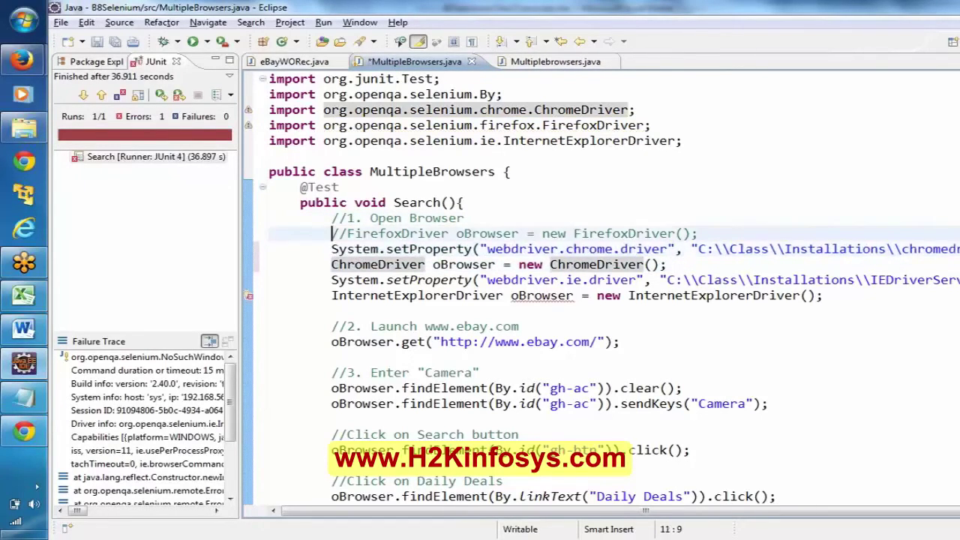
{"action": "key", "text": "Delete"}
{"action": "key", "text": "Delete"}
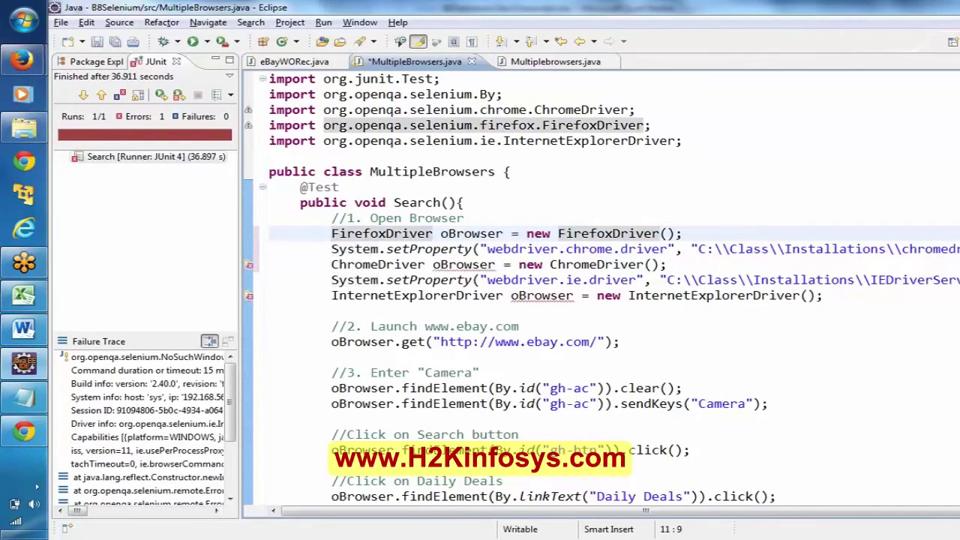
Step: Declare String sBrowserType = "Firefox"; on a new line directly below the "//1. Open Browser" comment
{"action": "left_click", "coordinate": [466, 218]}
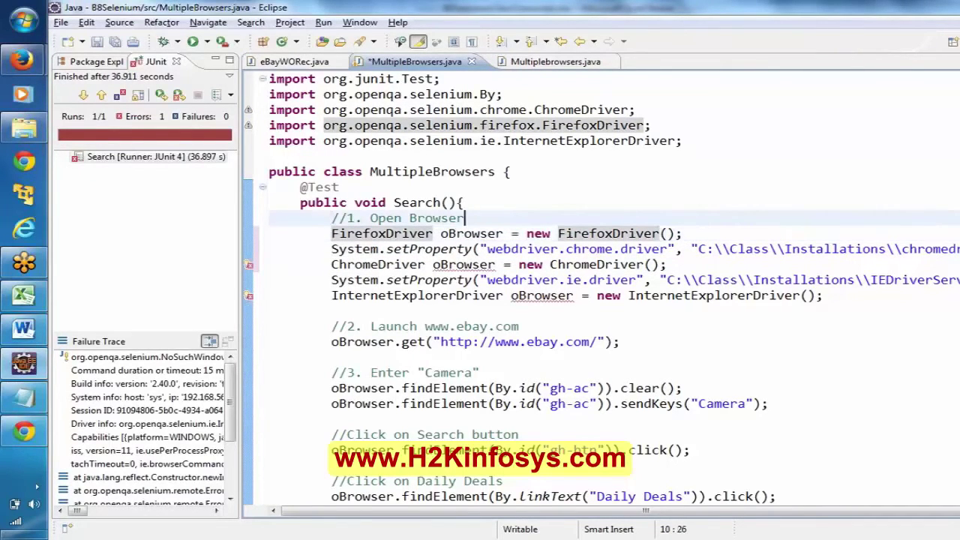
{"action": "key", "text": "Return"}
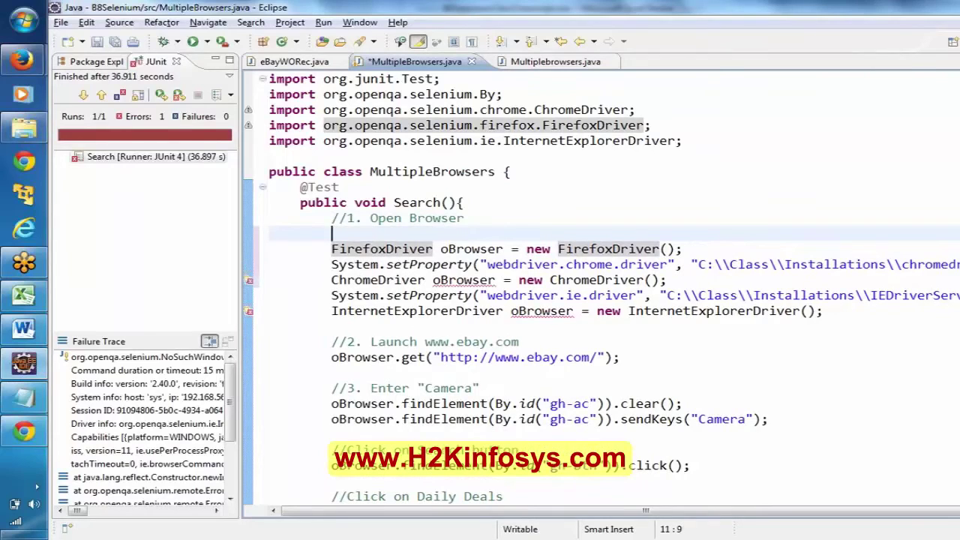
{"action": "type", "text": "String sB"}
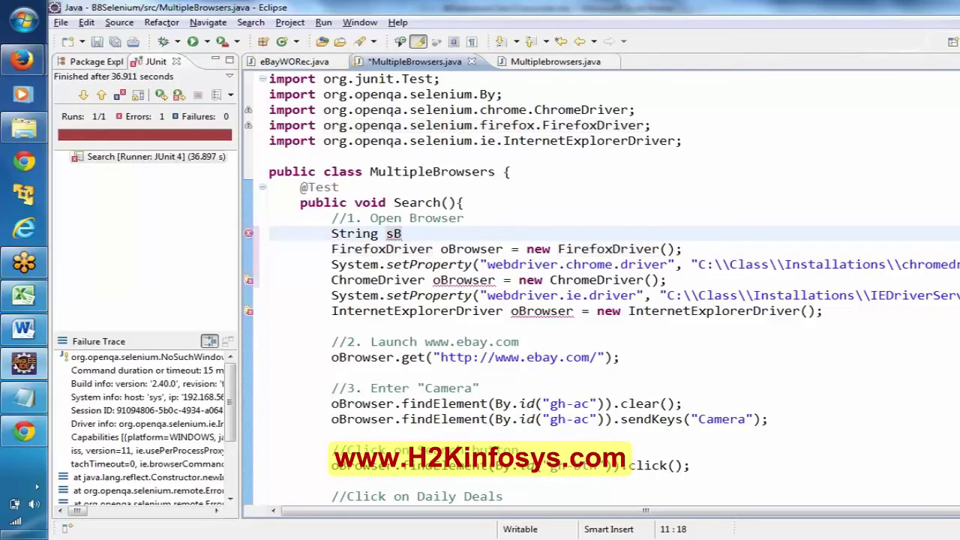
{"action": "type", "text": "rowserType = "}
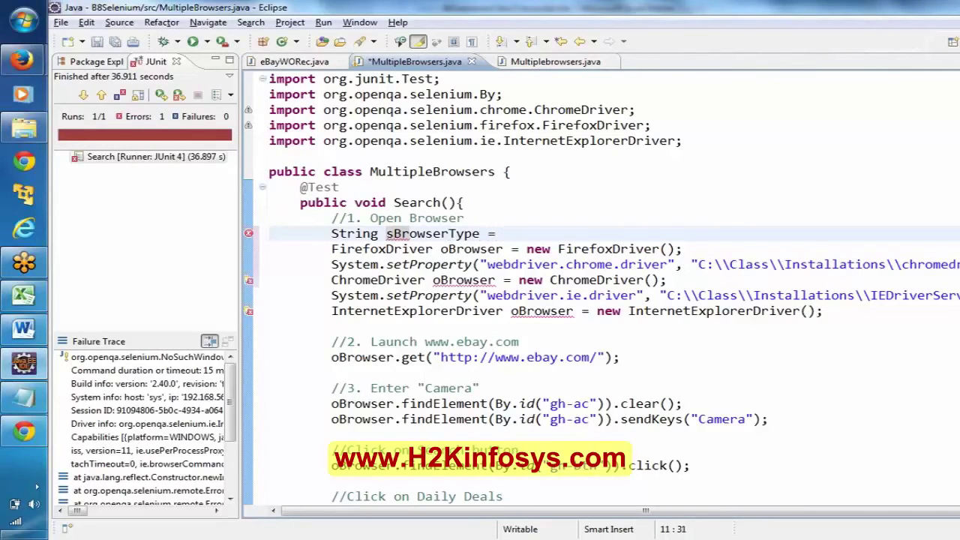
{"action": "type", "text": "\"Firefox\""}
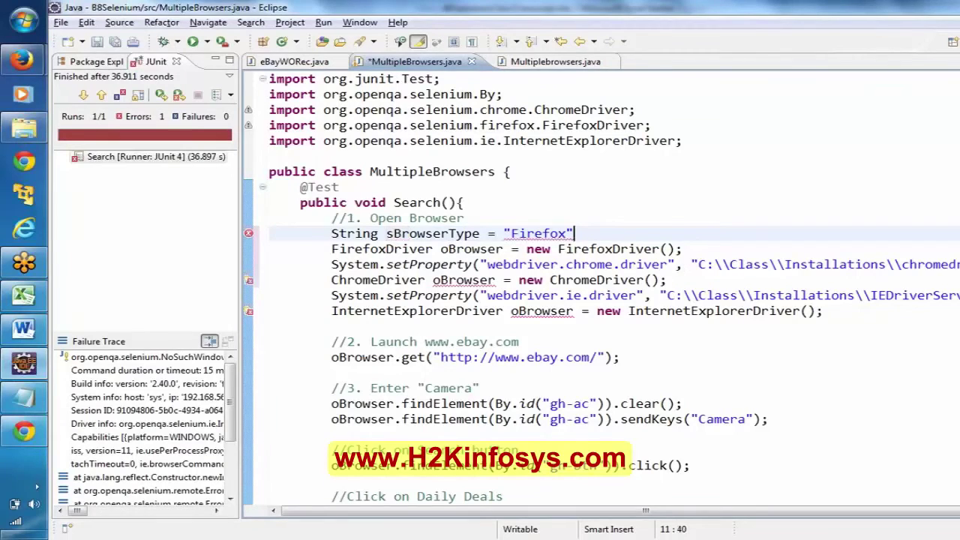
{"action": "type", "text": ";"}
Step: Add the condition if(sBrowserType.endsWith("Firefox")) below the sBrowserType declaration
{"action": "key", "text": "Return"}
{"action": "type", "text": "if"}
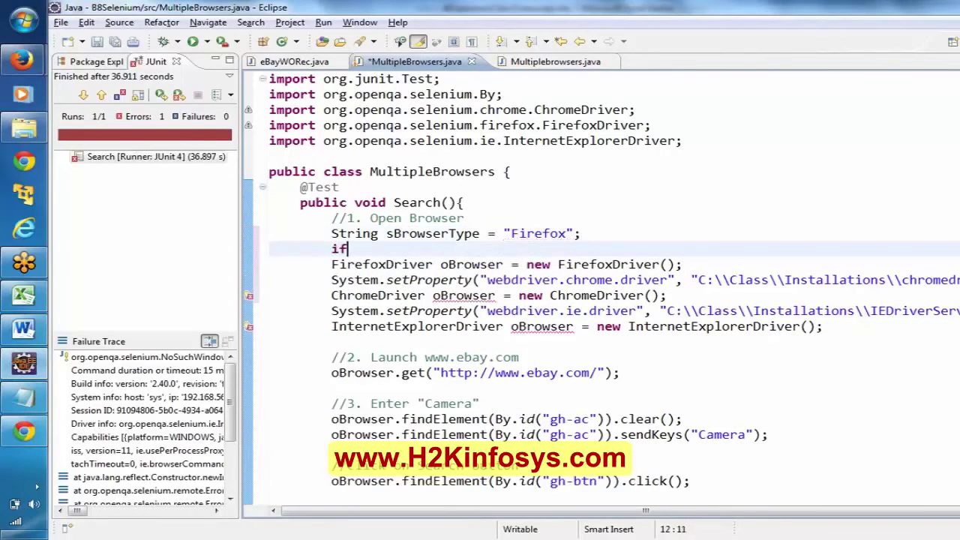
{"action": "type", "text": "(sBro"}
{"action": "key", "text": "ctrl+space"}
{"action": "type", "text": "."}
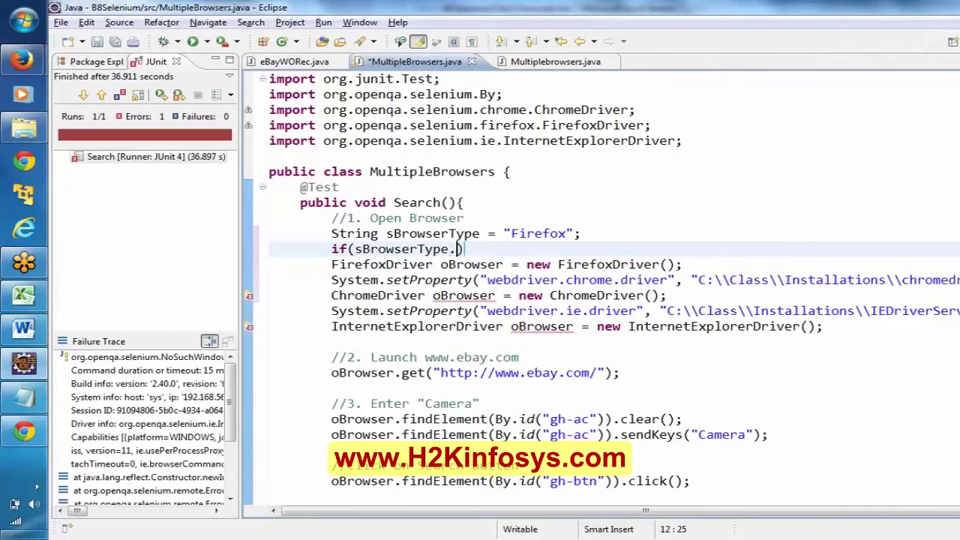
{"action": "key", "text": "Down"}
{"action": "key", "text": "Down"}
{"action": "key", "text": "Down"}
{"action": "key", "text": "Return"}
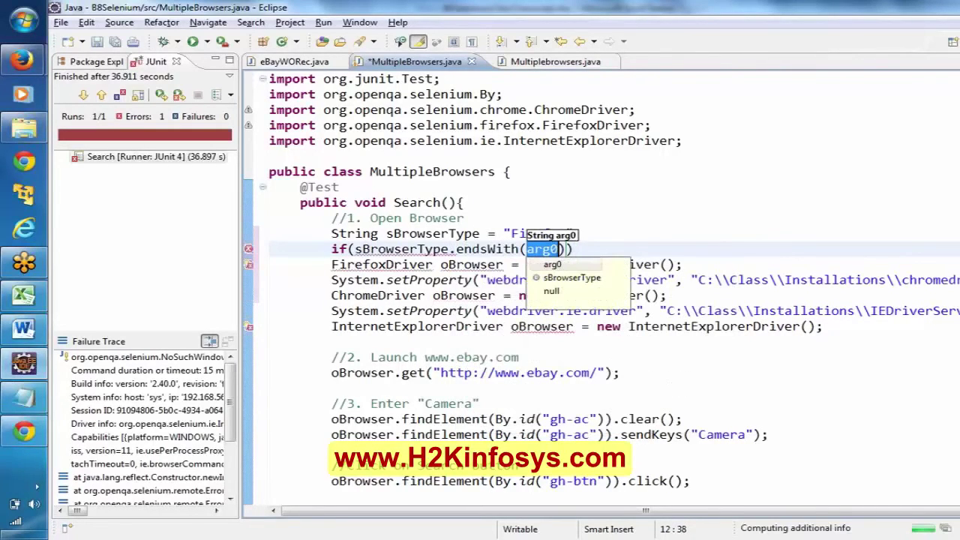
{"action": "type", "text": "\"Firefox"}
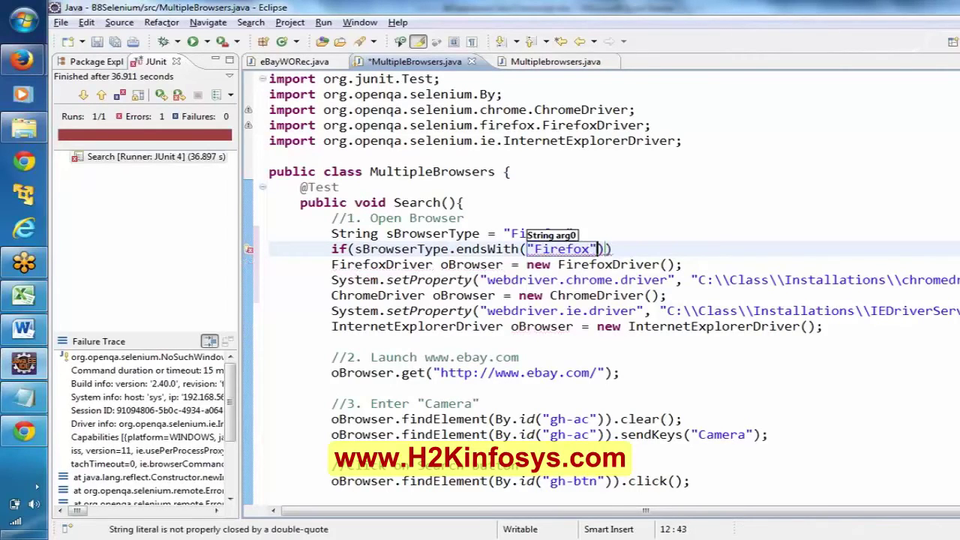
{"action": "type", "text": "\")"}
{"action": "key", "text": "Return"}
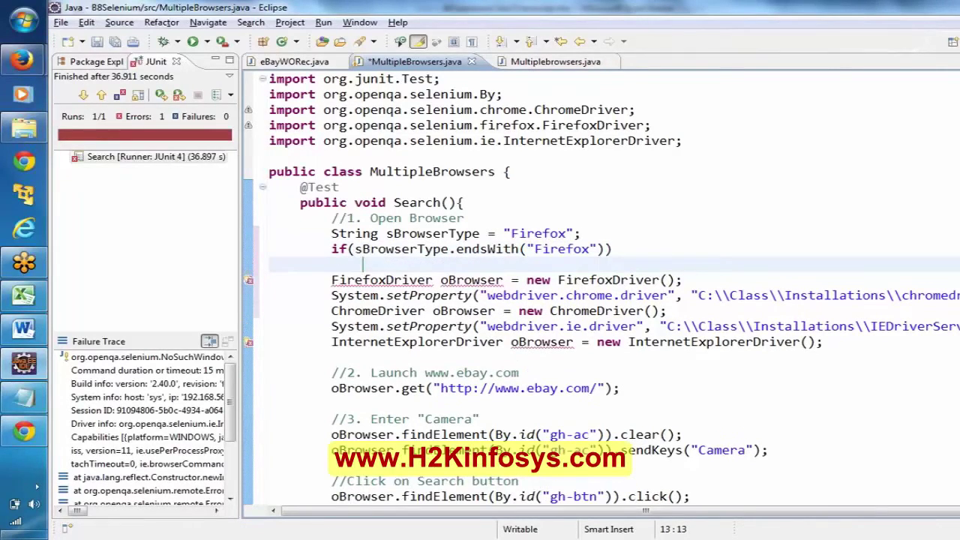
Step: Enclose the FirefoxDriver line in curly braces as the body of the Firefox condition and indent it
{"action": "type", "text": "{"}
{"action": "left_click", "coordinate": [332, 280]}
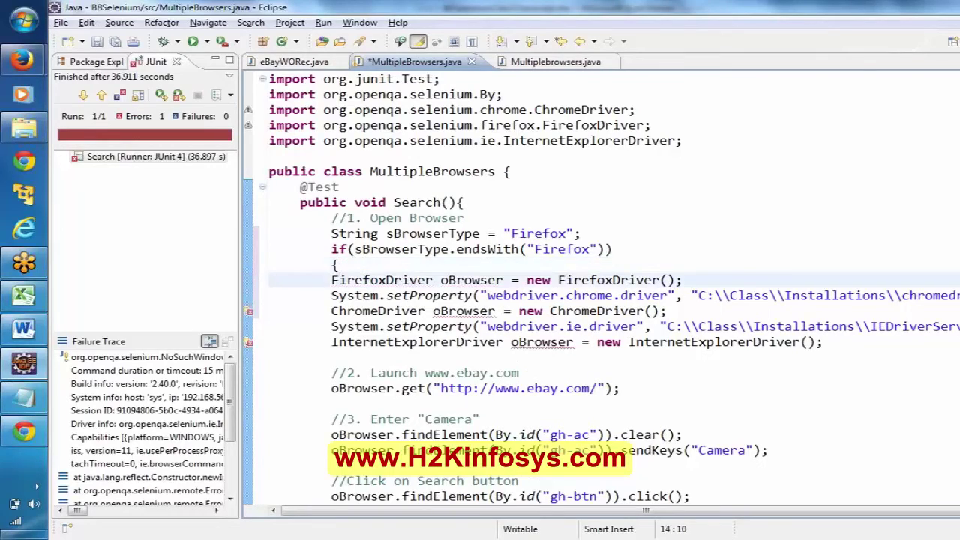
{"action": "key", "text": "Tab"}
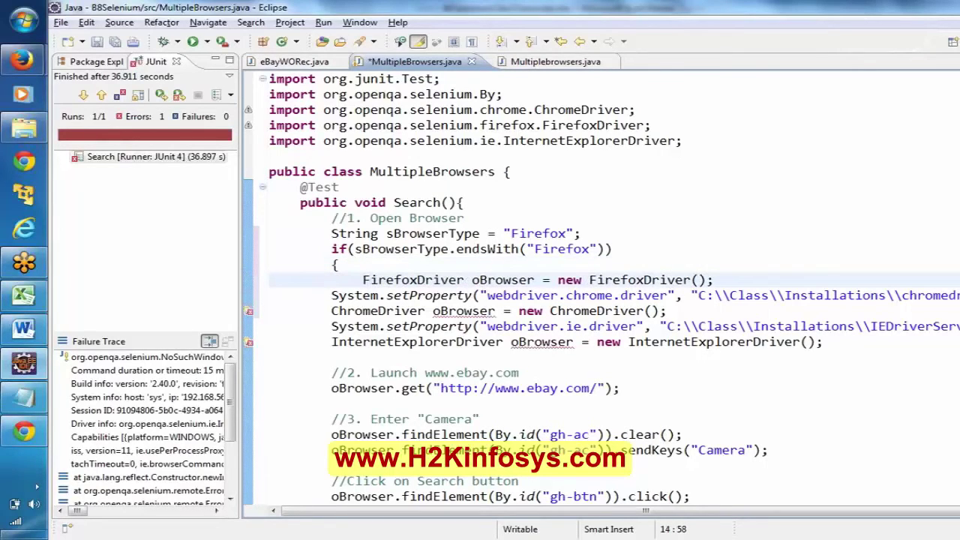
{"action": "key", "text": "Return"}
{"action": "type", "text": "}"}
{"action": "key", "text": "Return"}
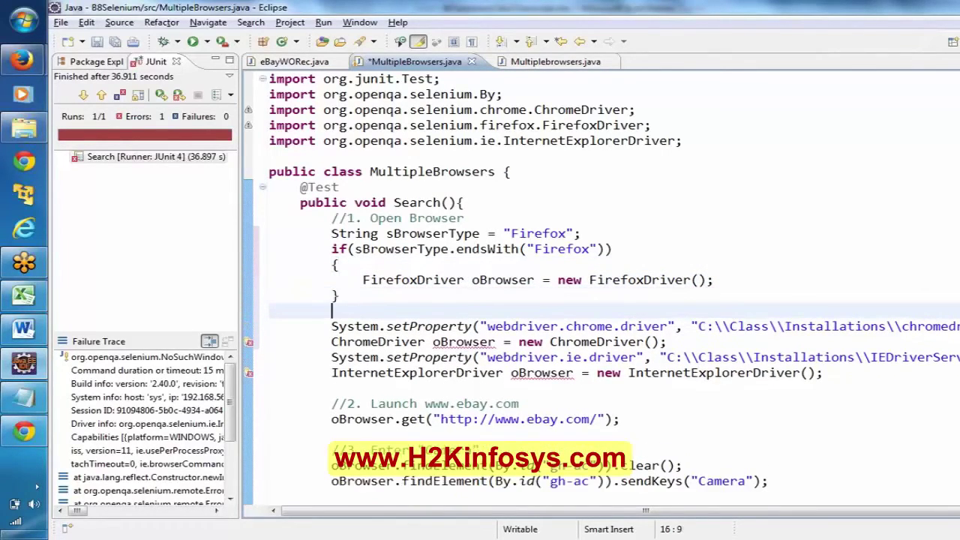
Step: Add an else if branch after the Firefox block that tests sBrowserType.equals("Chrome")
{"action": "type", "text": "else"}
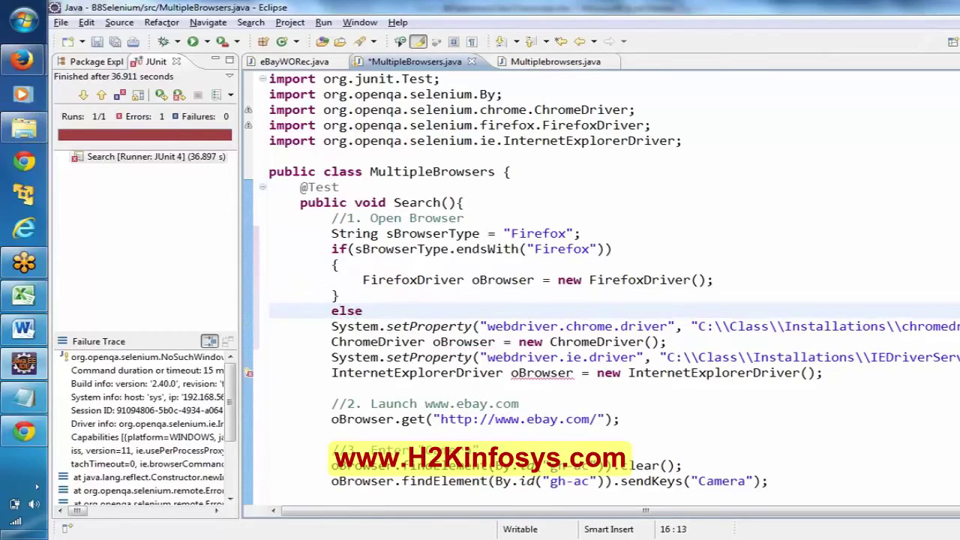
{"action": "type", "text": " if)sBrowserType"}
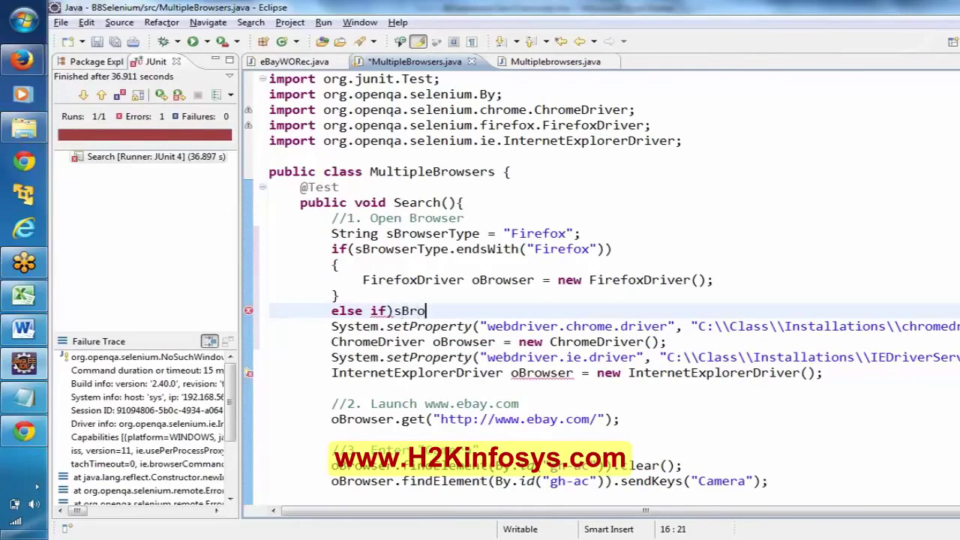
{"action": "left_click", "coordinate": [456, 310]}
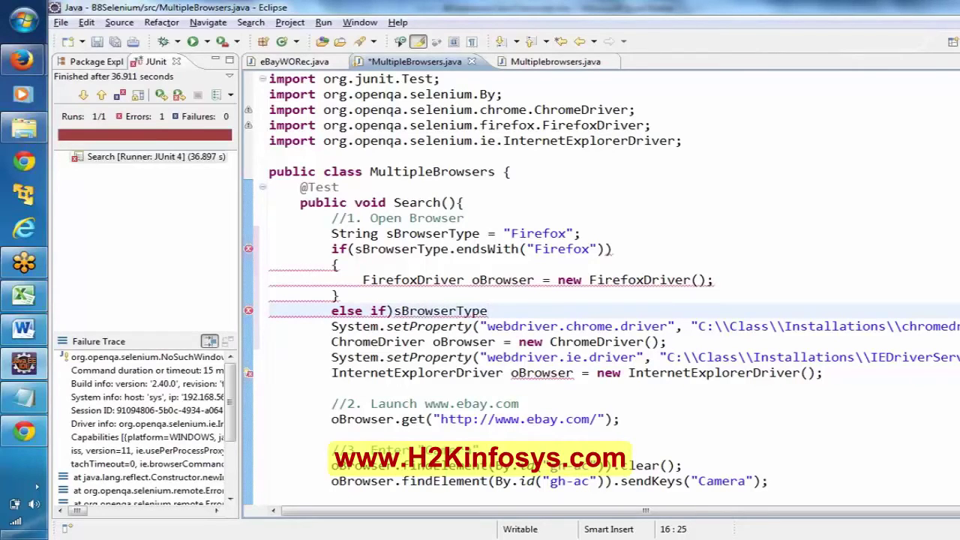
{"action": "key", "text": "Left"}
{"action": "key", "text": "BackSpace"}
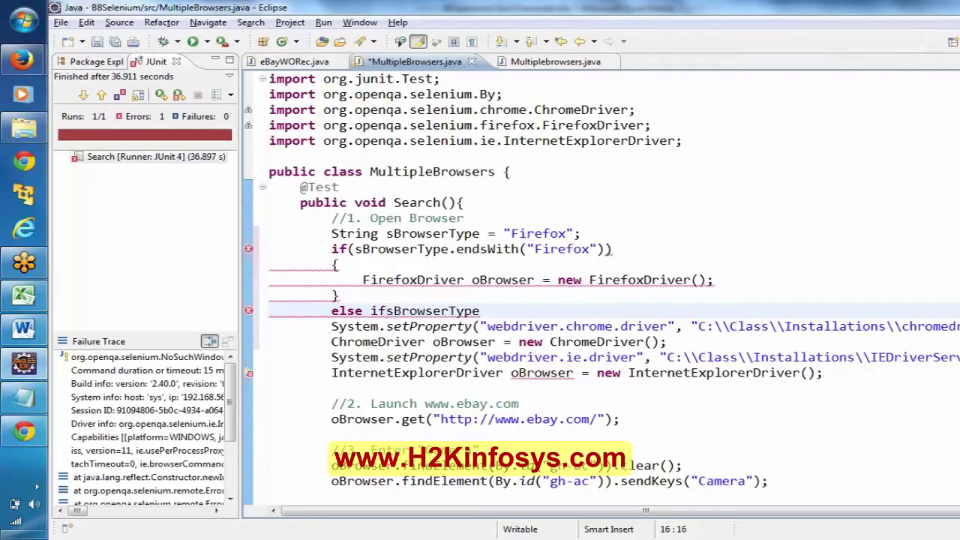
{"action": "type", "text": "("}
{"action": "key", "text": "End"}
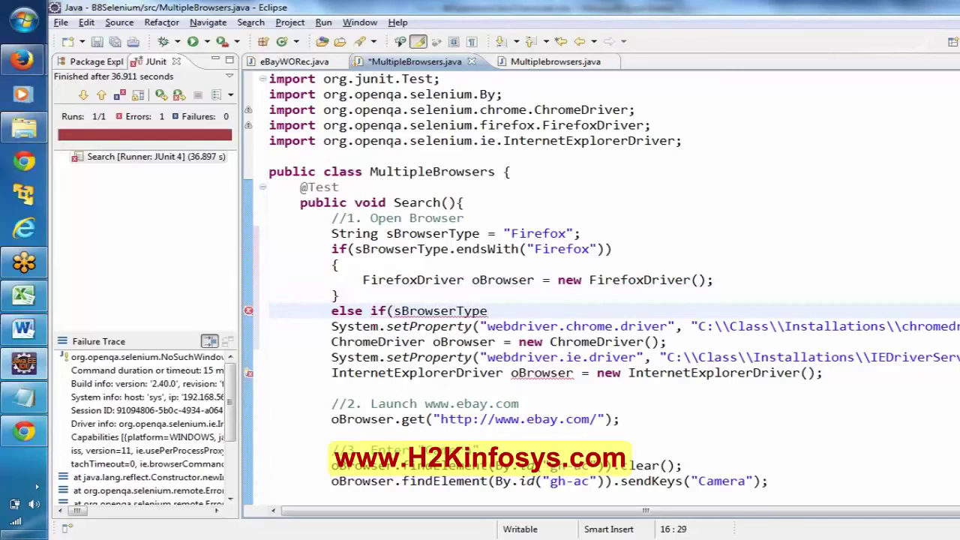
{"action": "type", "text": ".eq"}
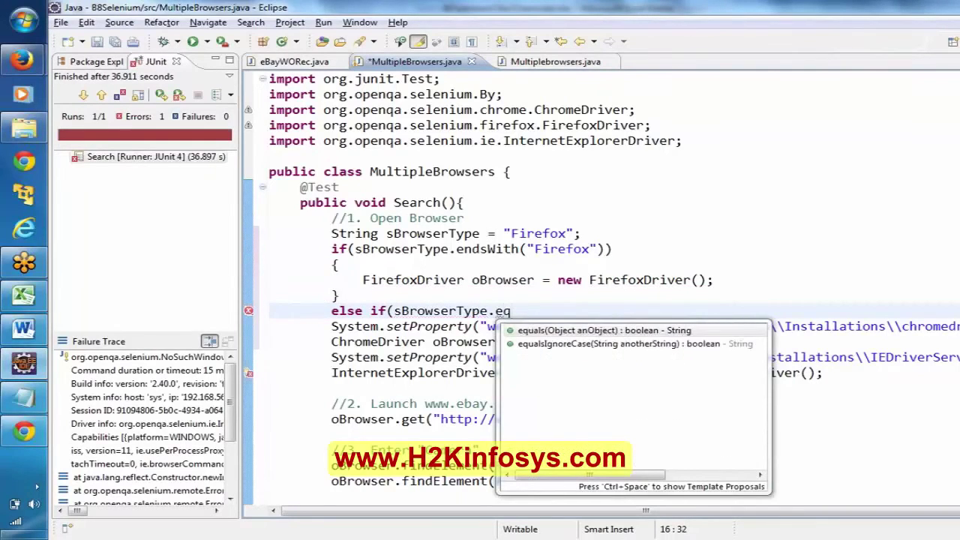
{"action": "key", "text": "Return"}
{"action": "type", "text": "\""}
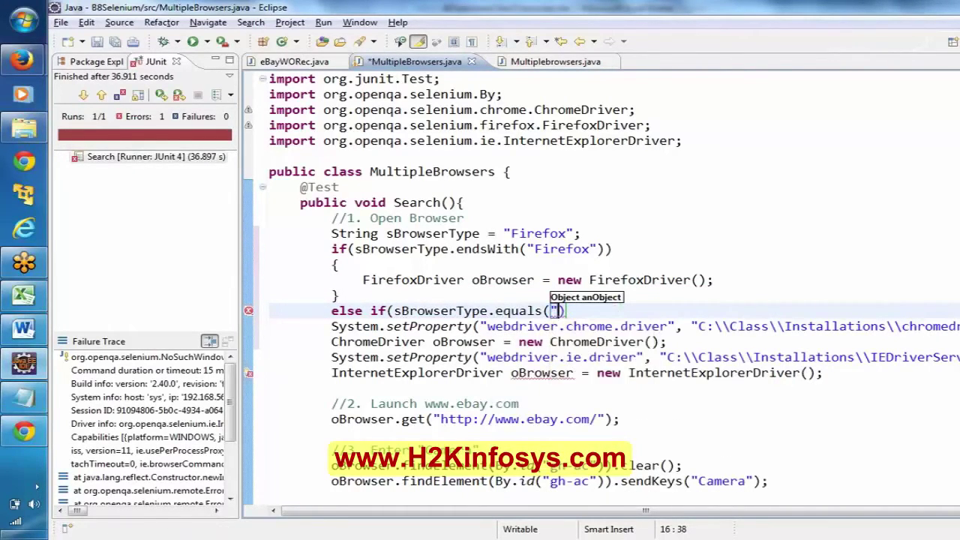
{"action": "type", "text": "Chrome\""}
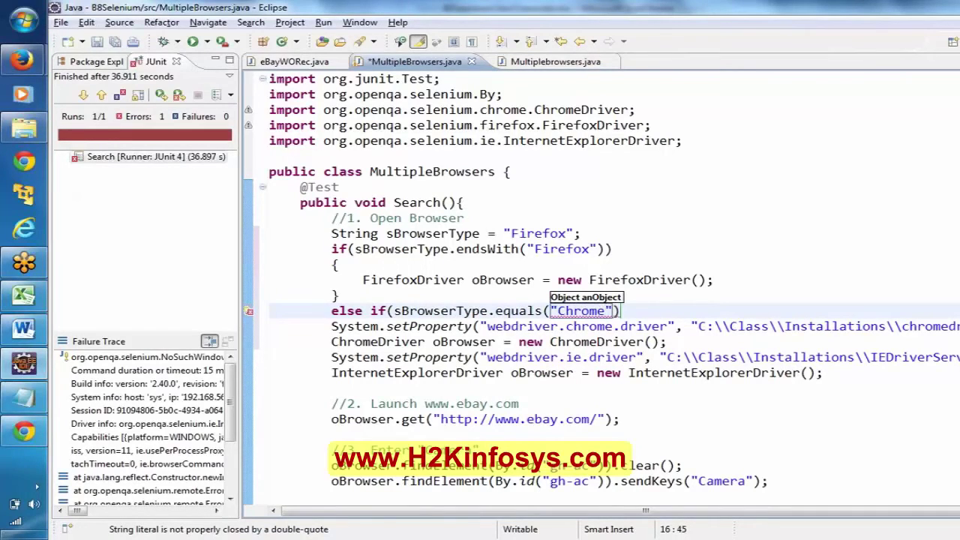
{"action": "type", "text": ")"}
Step: Enclose the webdriver.chrome.driver property and ChromeDriver lines in curly braces as the Chrome branch body, indenting both lines
{"action": "key", "text": "Return"}
{"action": "type", "text": "{"}
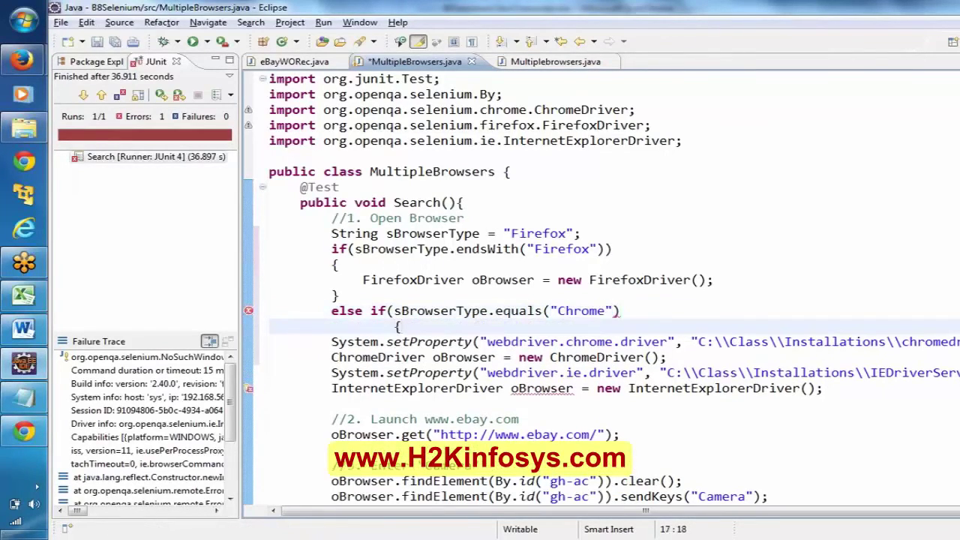
{"action": "key", "text": "Left"}
{"action": "key", "text": "BackSpace"}
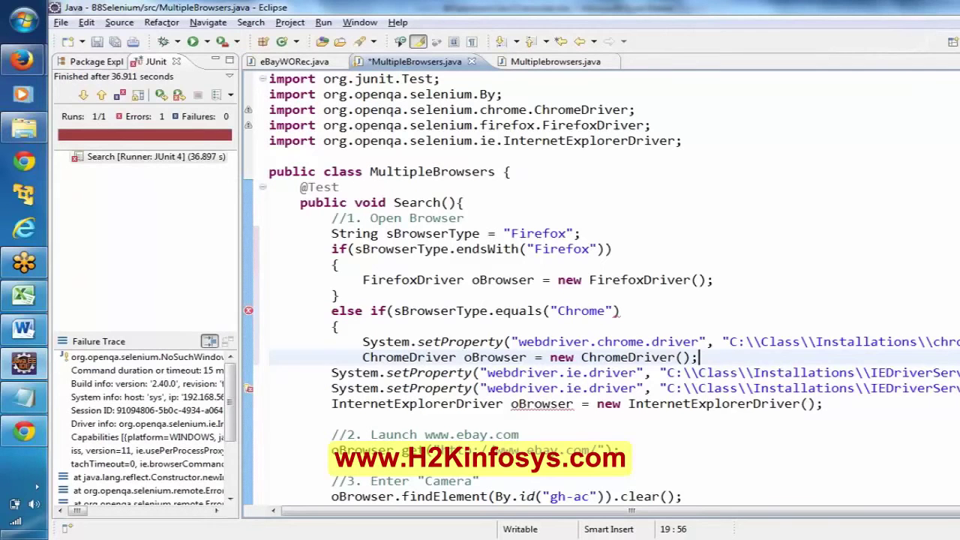
{"action": "key", "text": "Return"}
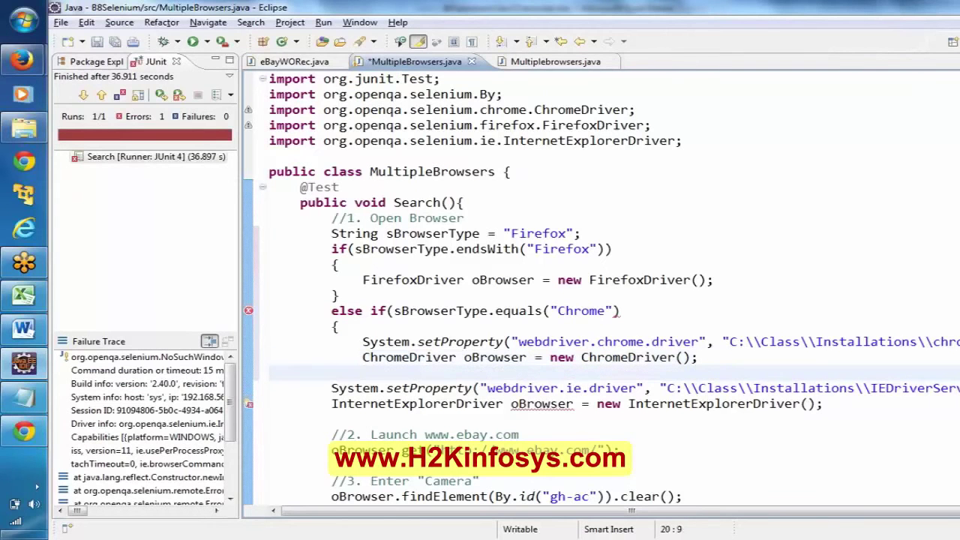
{"action": "type", "text": "}"}
Step: Add the condition else if(sBrowserType.equals("IE")) after the Chrome block
{"action": "key", "text": "Return"}
{"action": "type", "text": "el"}
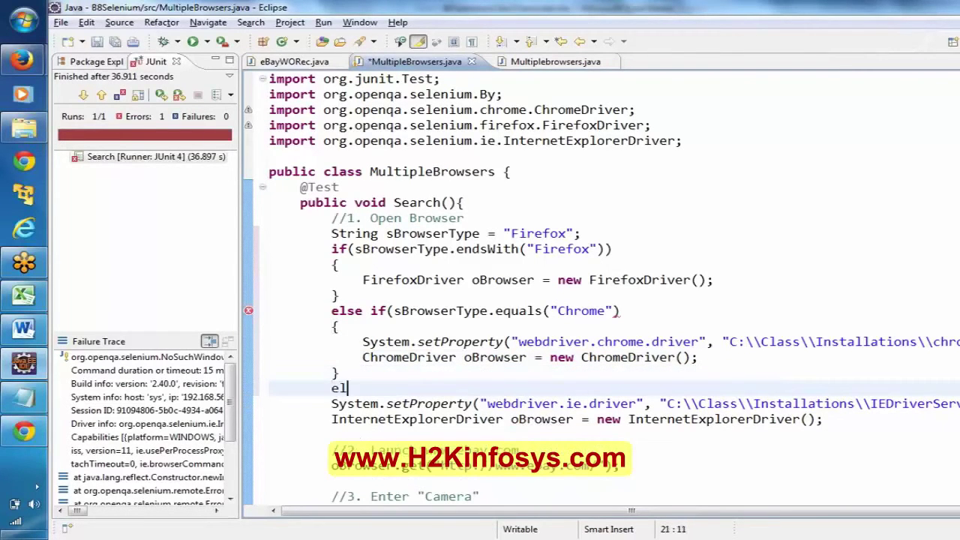
{"action": "type", "text": "se if(sB"}
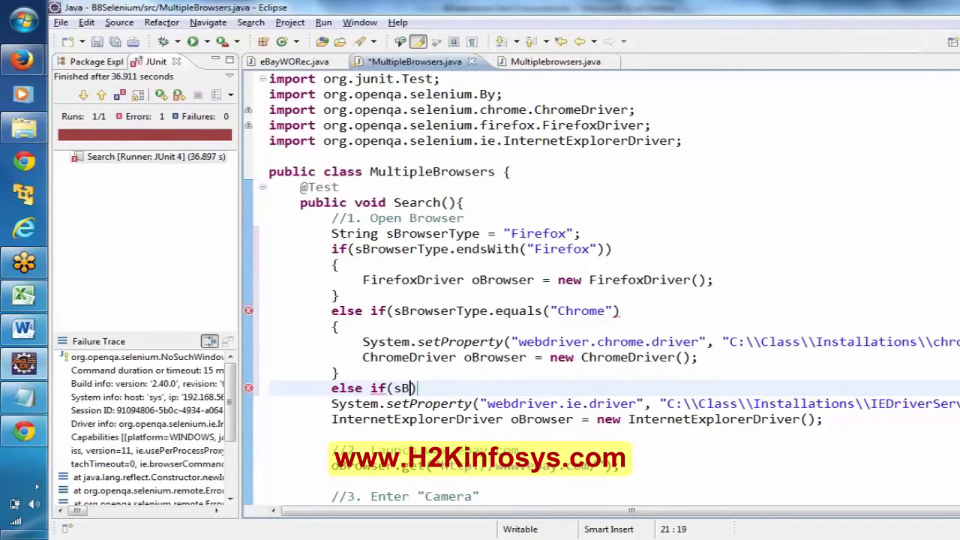
{"action": "type", "text": "rowserType"}
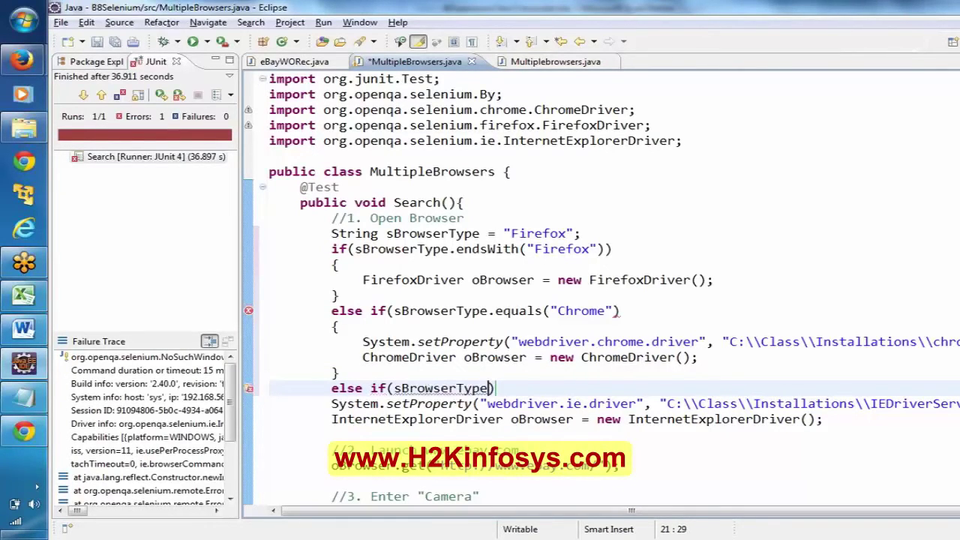
{"action": "type", "text": "."}
{"action": "key", "text": "Escape"}
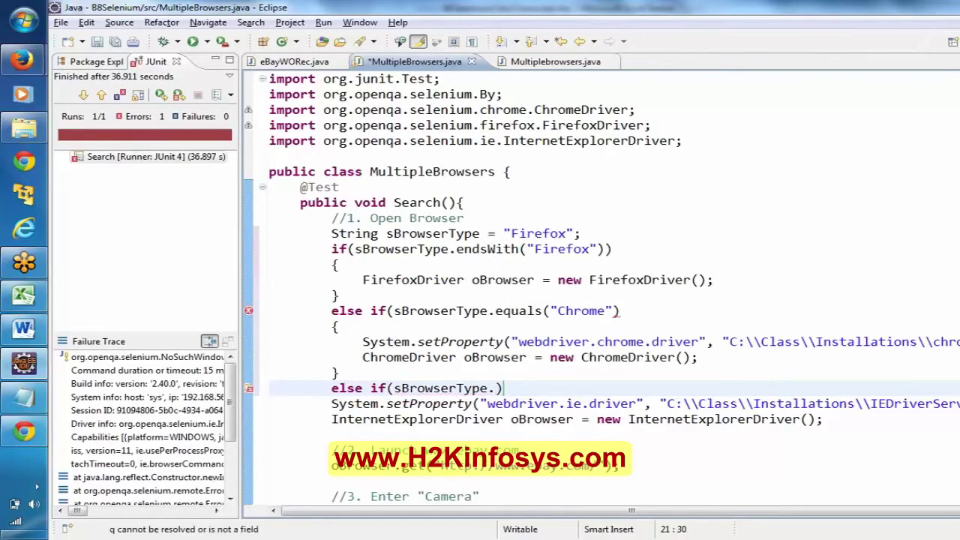
{"action": "type", "text": "eq"}
{"action": "key", "text": "ctrl+space"}
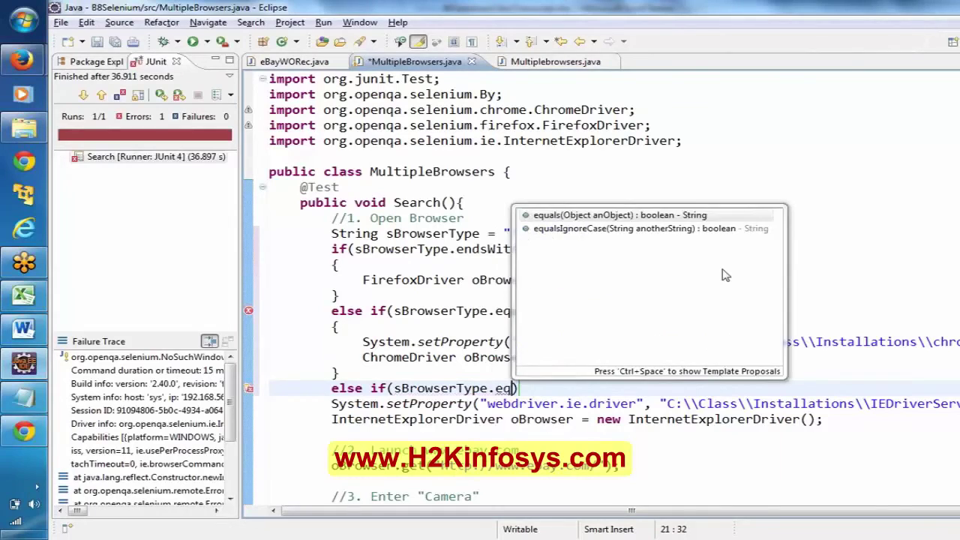
{"action": "key", "text": "Return"}
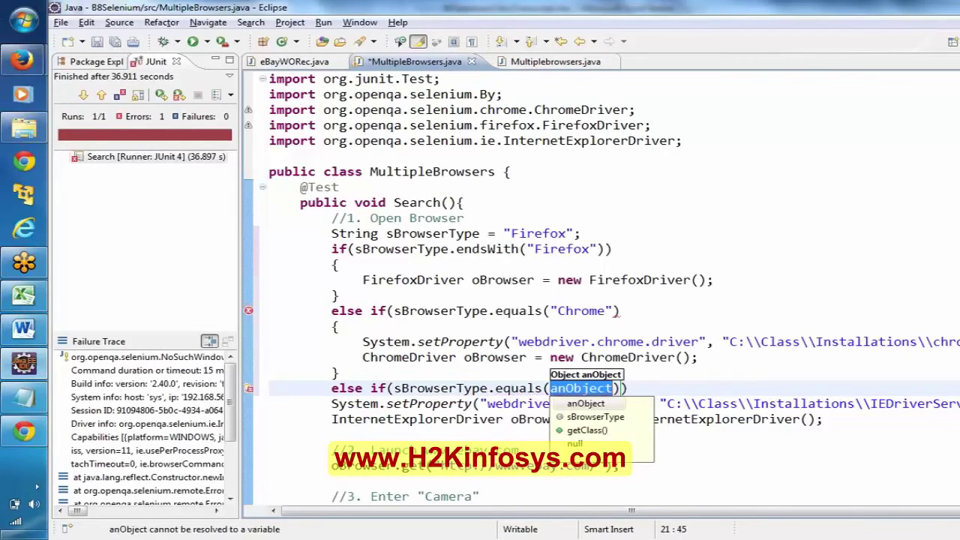
{"action": "type", "text": "\"IE\""}
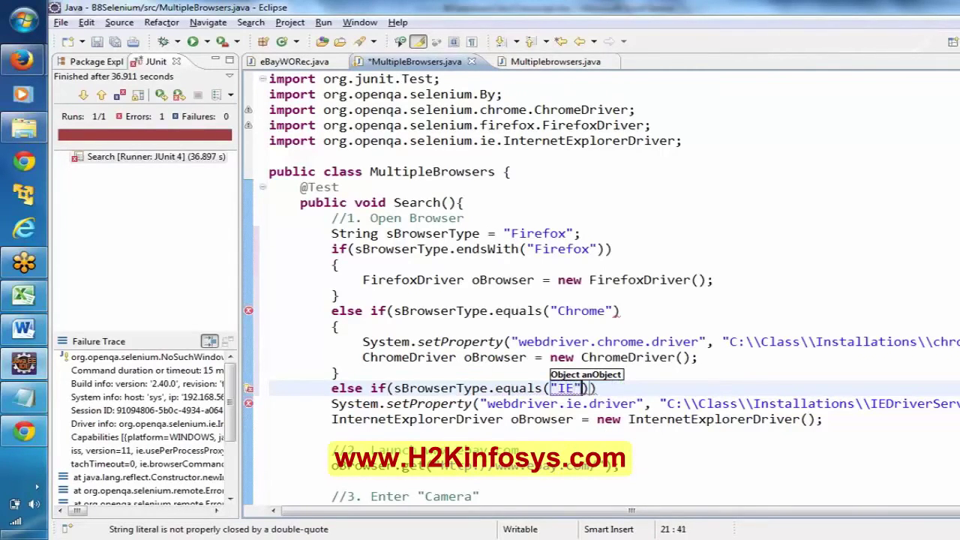
Step: Enclose the webdriver.ie.driver property and InternetExplorerDriver lines in curly braces as the indented IE branch body, and save the file
{"action": "type", "text": "))"}
{"action": "key", "text": "Return"}
{"action": "type", "text": "{"}
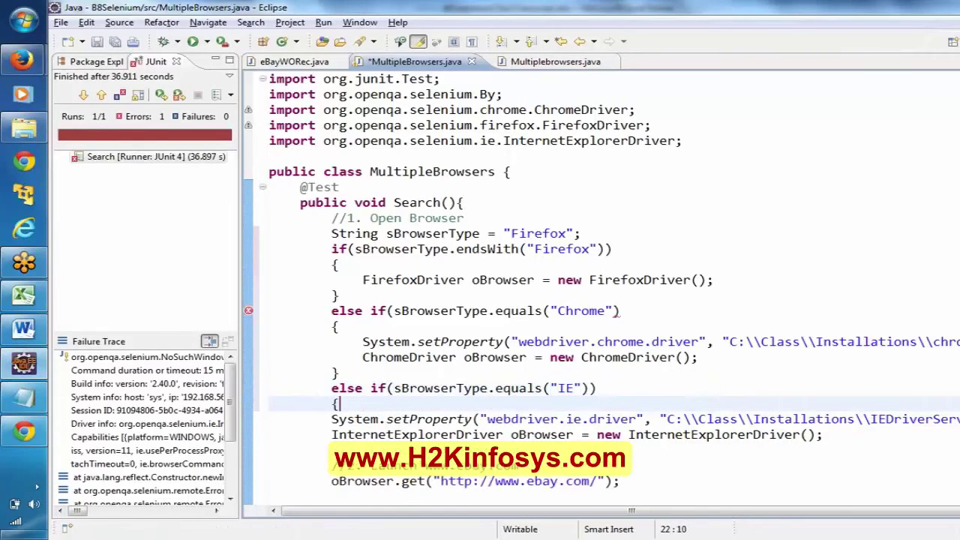
{"action": "key", "text": "Down"}
{"action": "key", "text": "Home"}
{"action": "key", "text": "Tab"}
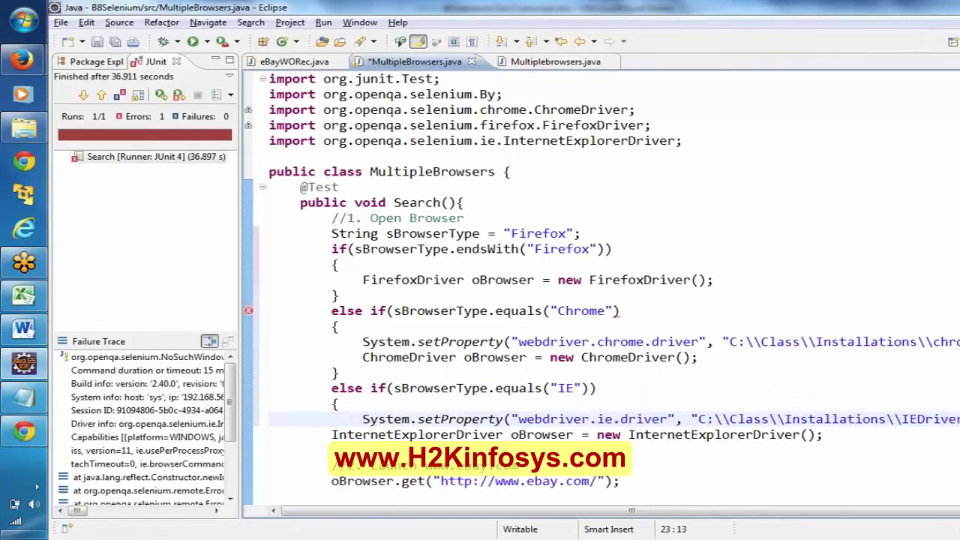
{"action": "key", "text": "Down"}
{"action": "key", "text": "Home"}
{"action": "key", "text": "Tab"}
{"action": "key", "text": "End"}
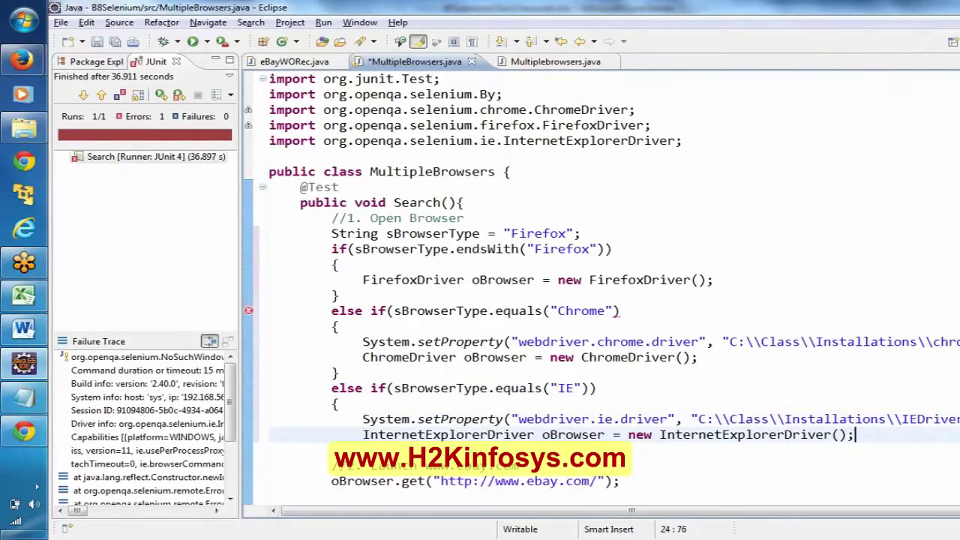
{"action": "key", "text": "Return"}
{"action": "type", "text": "}"}
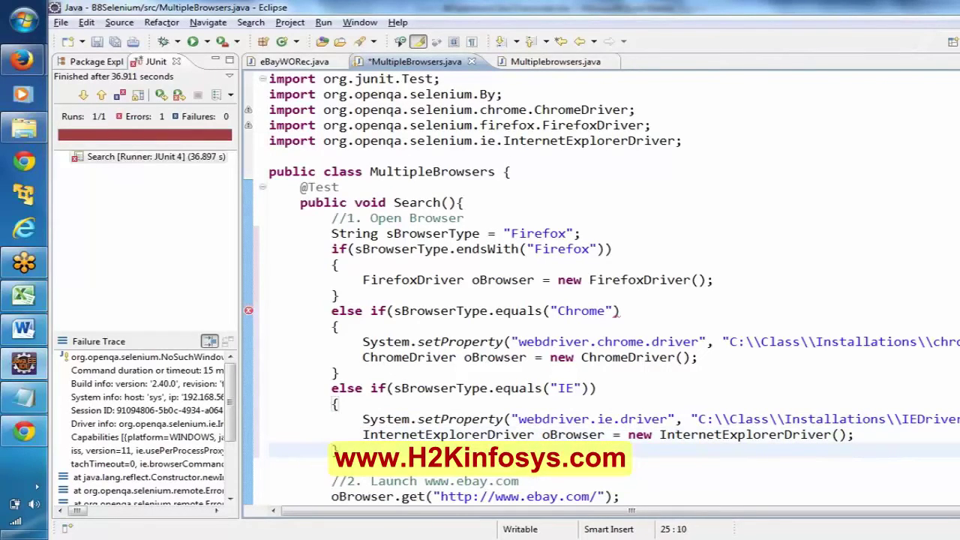
{"action": "key", "text": "ctrl+s"}
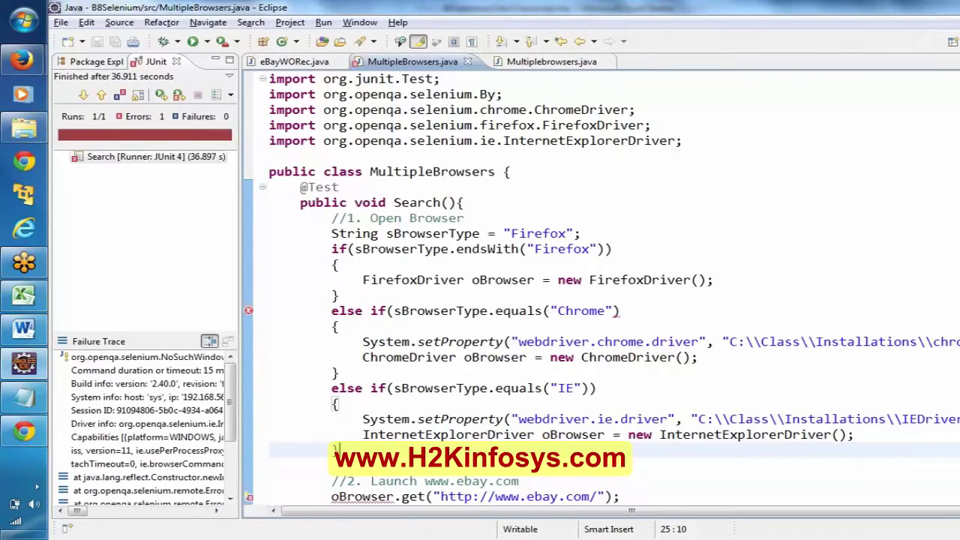
Step: Add the missing closing parenthesis to the else if condition for "Chrome" and save the file
{"action": "left_click", "coordinate": [620, 310]}
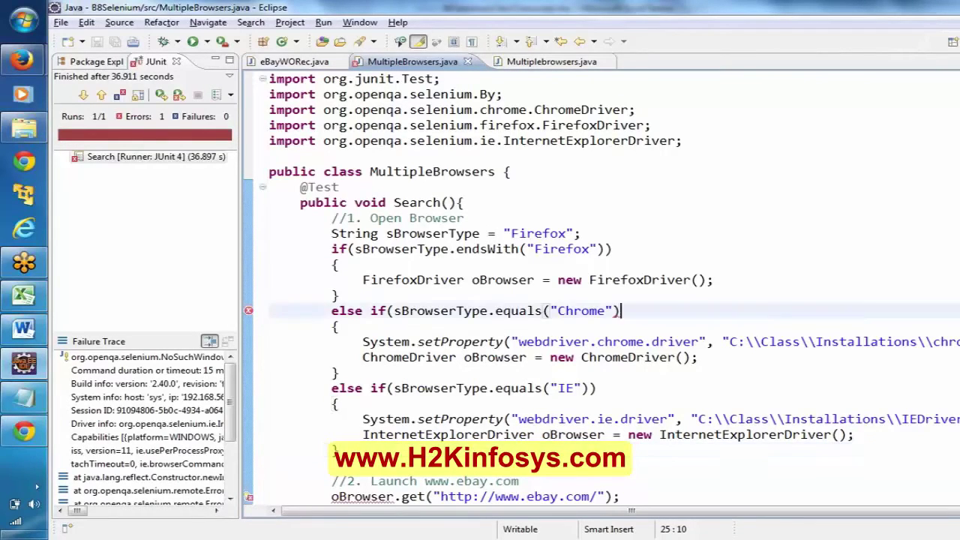
{"action": "type", "text": ";"}
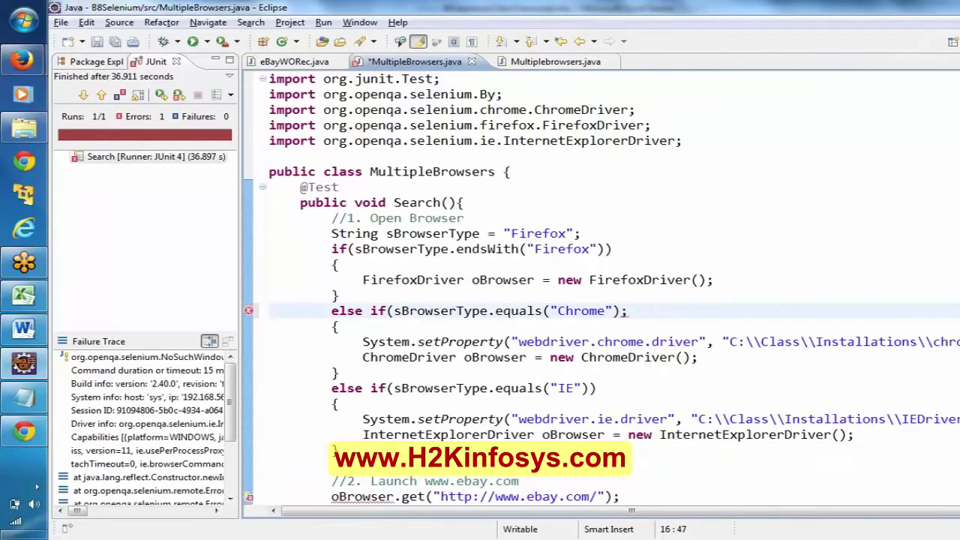
{"action": "key", "text": "ctrl+z"}
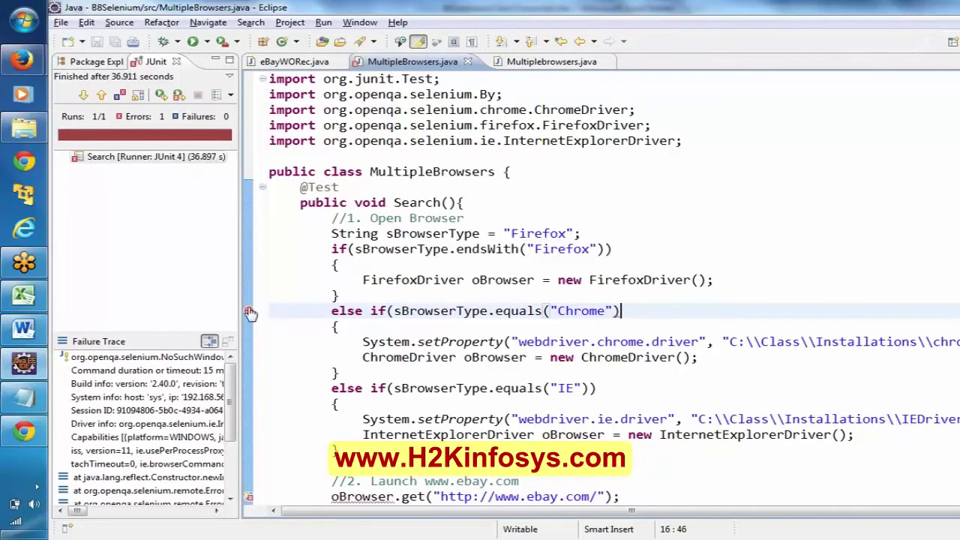
{"action": "mouse_move", "coordinate": [250, 314]}
{"action": "type", "text": ")"}
{"action": "key", "text": "ctrl+s"}
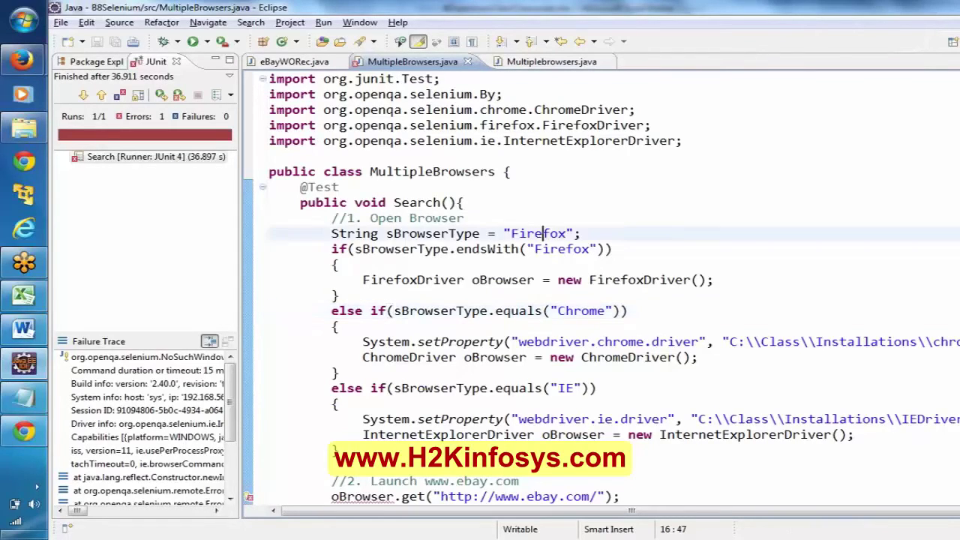
Step: Change the sBrowserType string value to "IE" and highlight the matching else if condition
{"action": "double_click", "coordinate": [538, 233]}
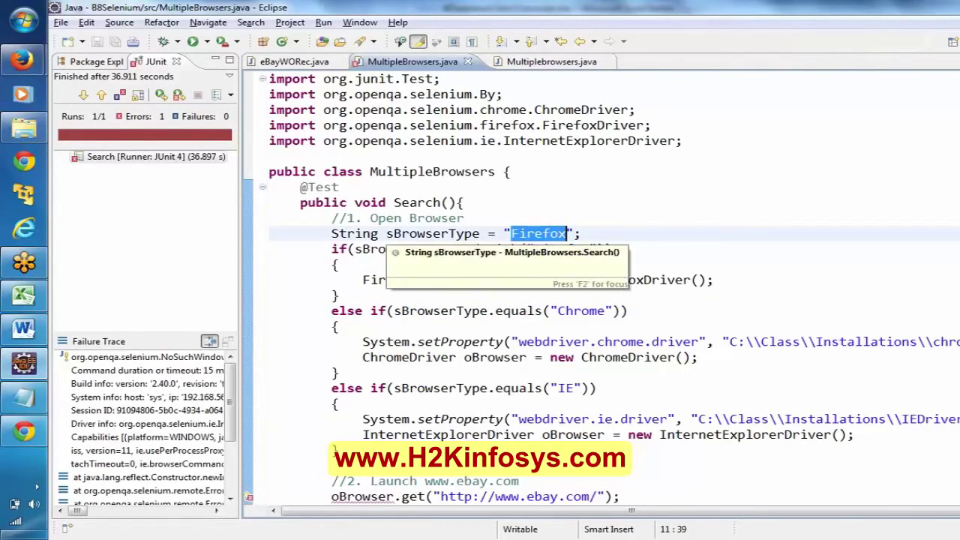
{"action": "double_click", "coordinate": [405, 233]}
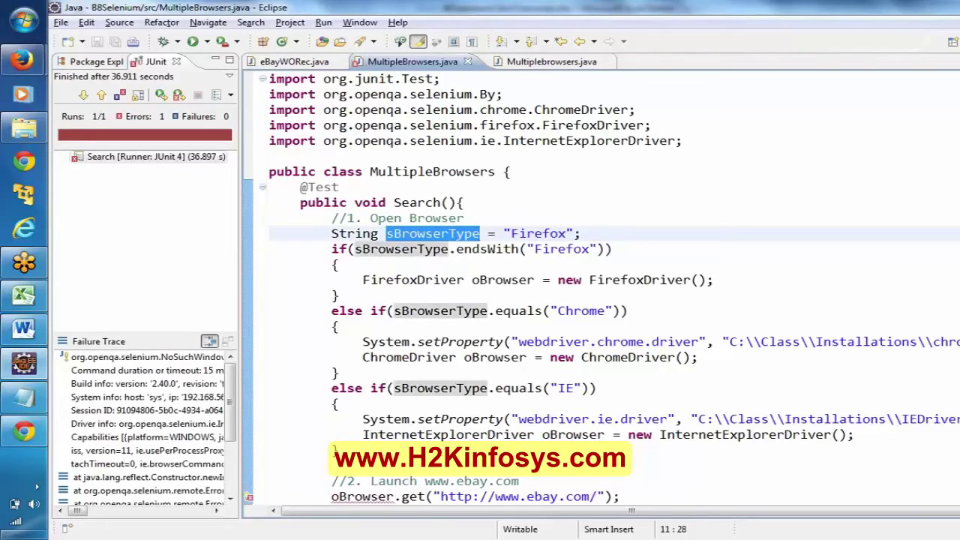
{"action": "left_click", "coordinate": [582, 233]}
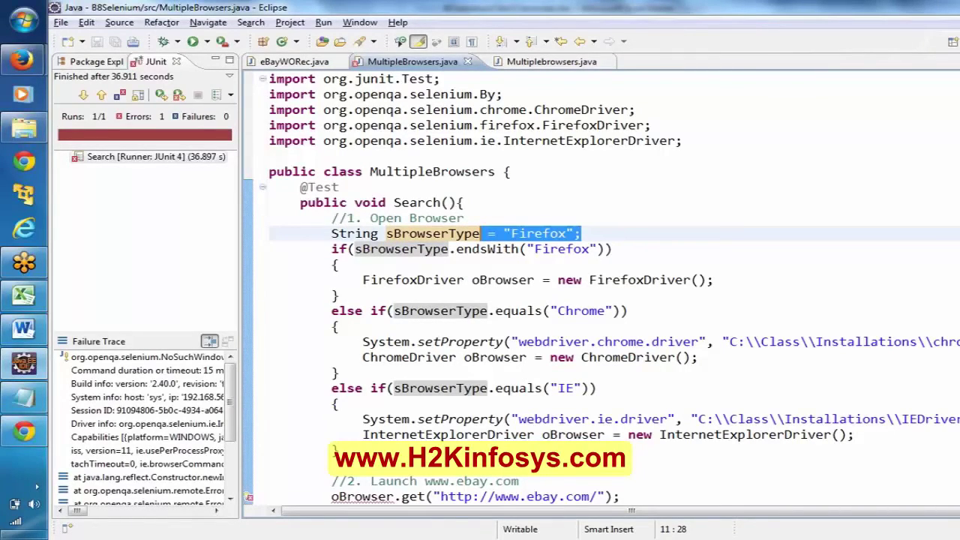
{"action": "left_click_drag", "start_coordinate": [363, 280], "coordinate": [714, 280]}
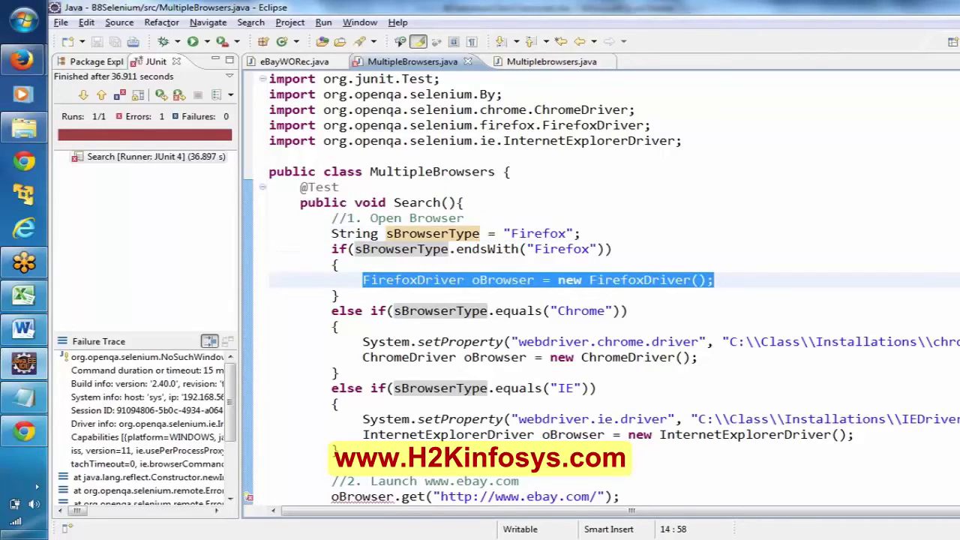
{"action": "double_click", "coordinate": [552, 233]}
{"action": "type", "text": "I"}
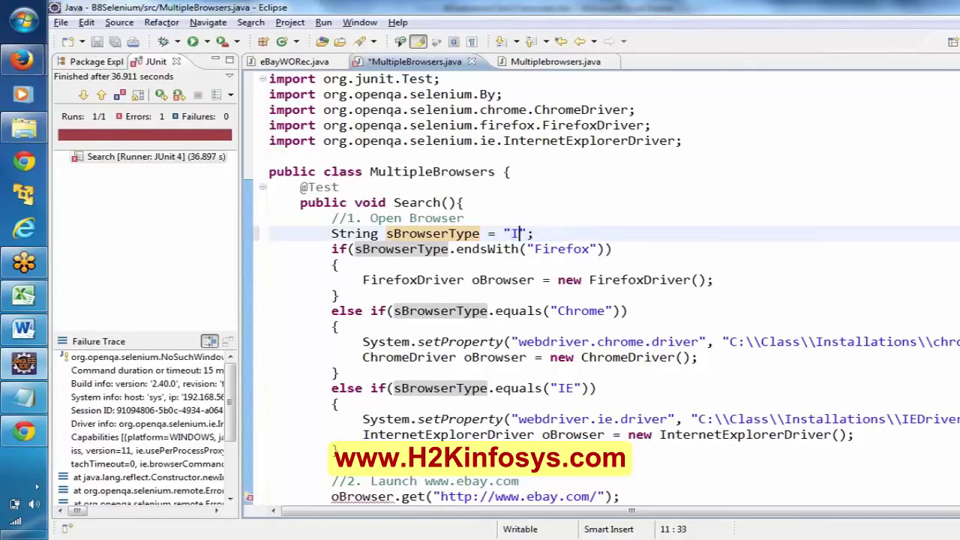
{"action": "type", "text": "E"}
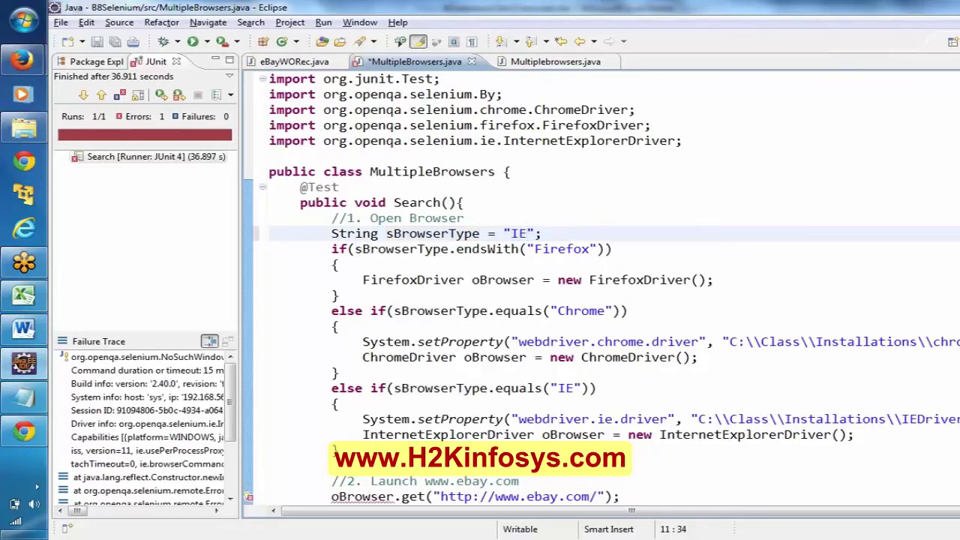
{"action": "double_click", "coordinate": [441, 388]}
{"action": "triple_click", "coordinate": [441, 388]}
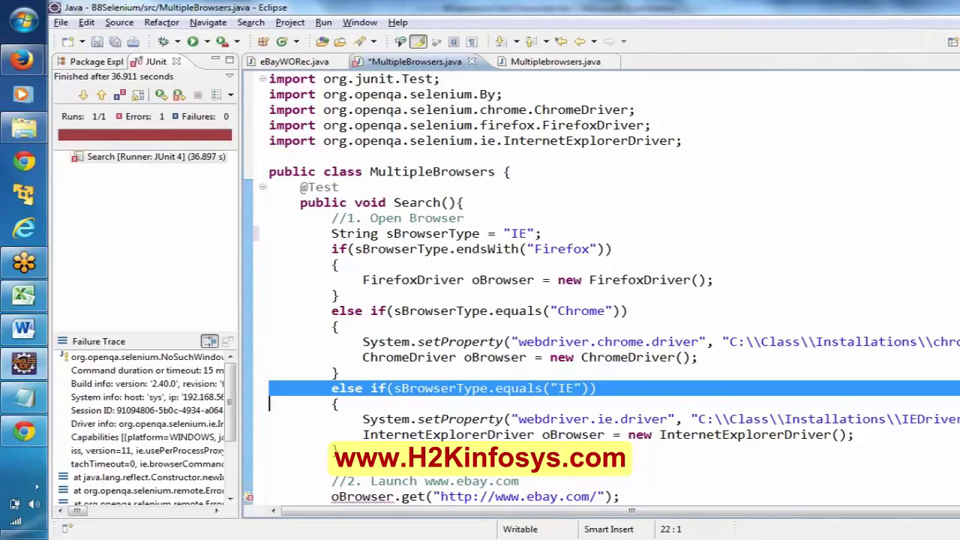
{"action": "left_click", "coordinate": [340, 295]}
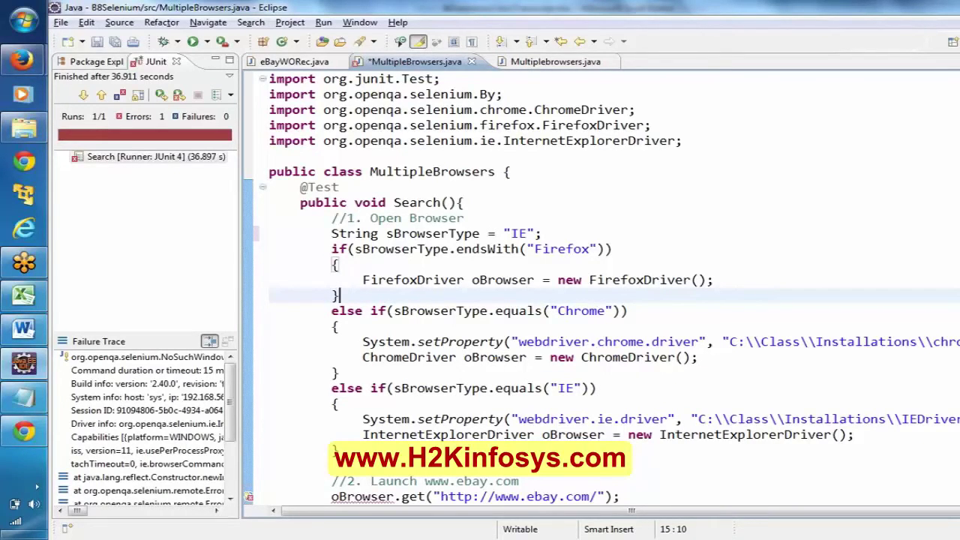
Step: Set the sBrowserType string value to "Chrome" and save the file
{"action": "double_click", "coordinate": [519, 234]}
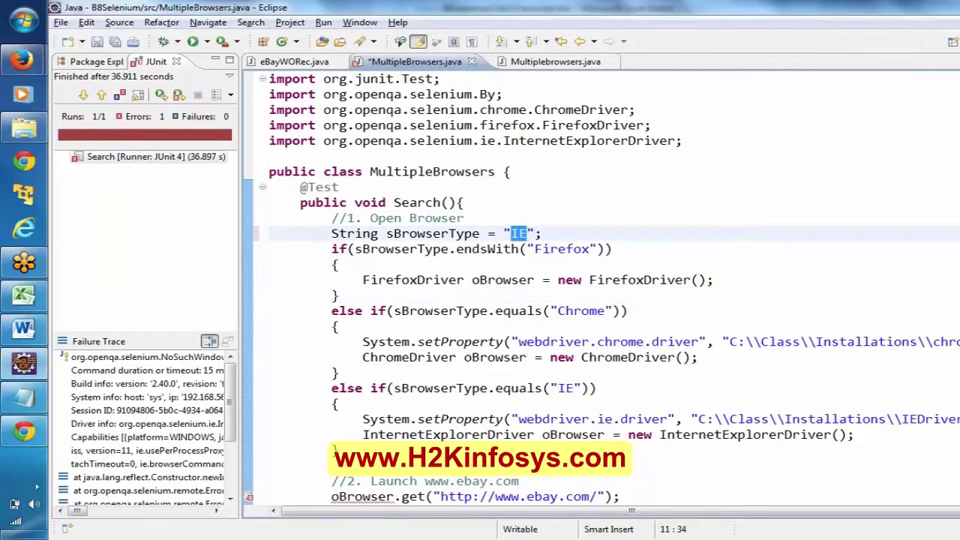
{"action": "type", "text": "Chrome"}
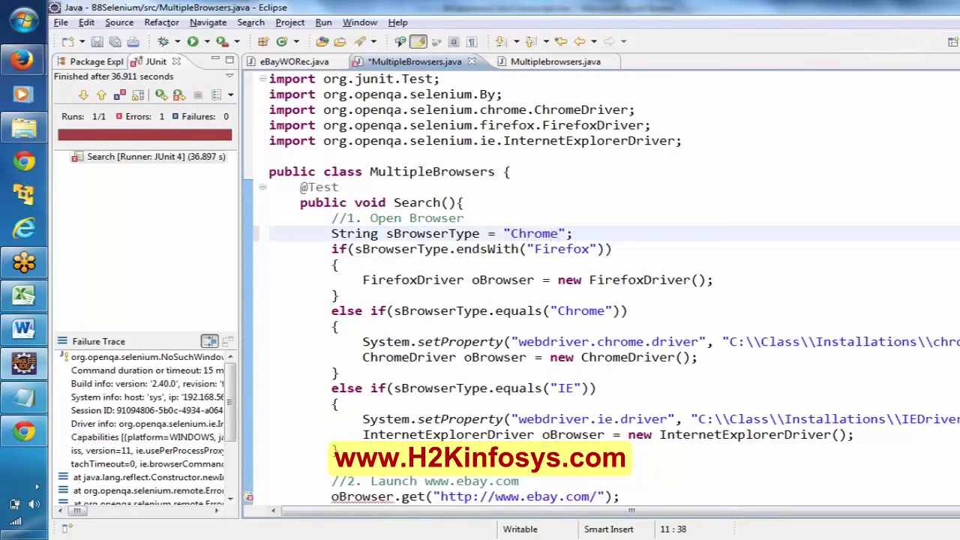
{"action": "key", "text": "ctrl+s"}
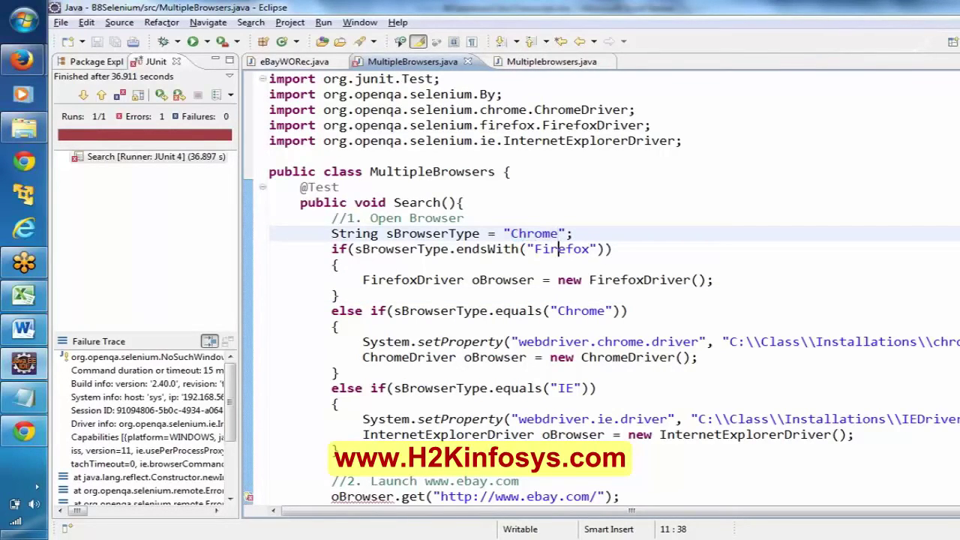
Step: Examine the code from the Firefox condition through the browser branches down to the oBrowser statements for eBay
{"action": "key", "text": "Down"}
{"action": "key", "text": "Down"}
{"action": "key", "text": "Down"}
{"action": "key", "text": "Down"}
{"action": "key", "text": "Down"}
{"action": "key", "text": "Down"}
{"action": "key", "text": "Down"}
{"action": "key", "text": "Down"}
{"action": "key", "text": "Down"}
{"action": "key", "text": "Down"}
{"action": "key", "text": "Down"}
{"action": "key", "text": "Down"}
{"action": "key", "text": "Down"}
{"action": "key", "text": "Down"}
{"action": "key", "text": "Down"}
{"action": "key", "text": "Down"}
{"action": "key", "text": "Down"}
{"action": "key", "text": "Down"}
{"action": "key", "text": "Down"}
{"action": "key", "text": "Down"}
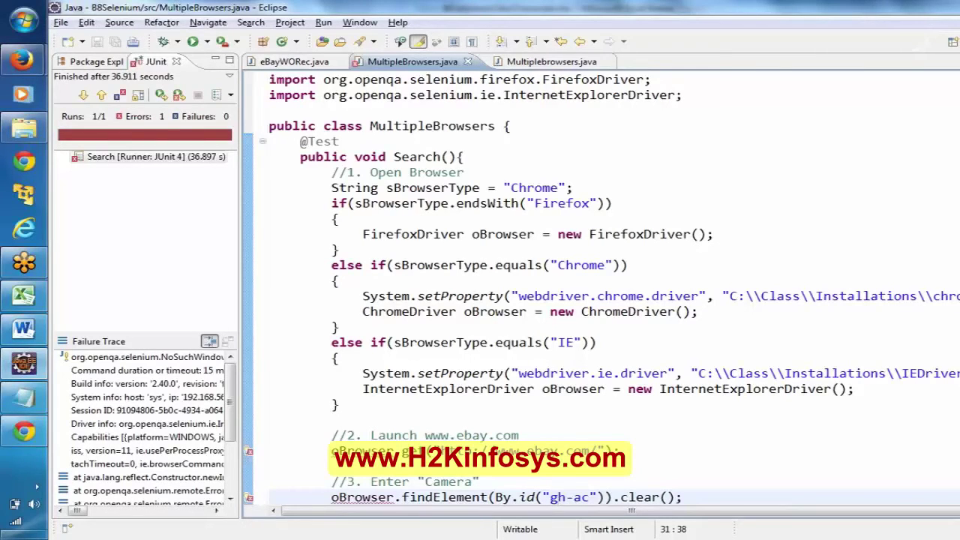
Step: Switch to Excel and add the bold heading "HTMLUnit Driver" in cell B6 of the MultipleBrowsers sheet
{"action": "left_click", "coordinate": [25, 294]}
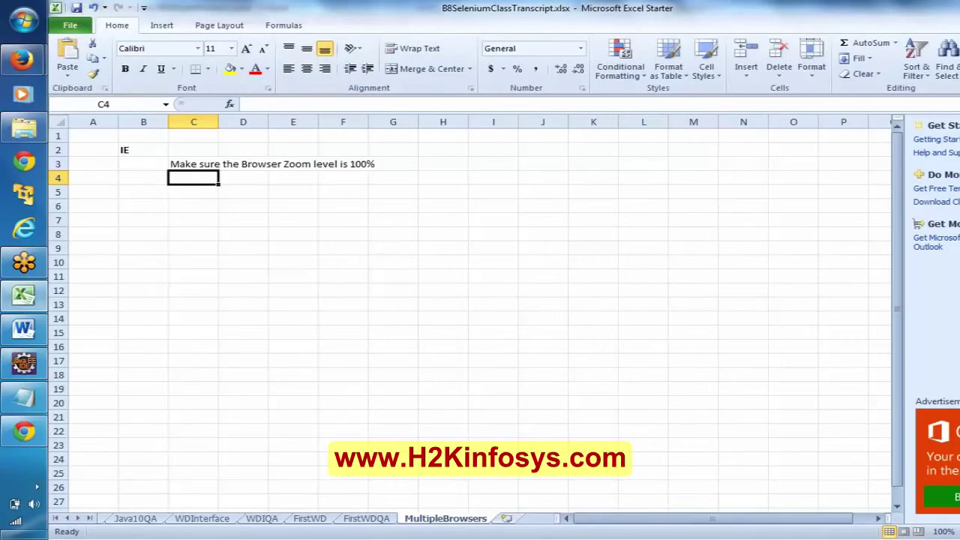
{"action": "scroll", "coordinate": [470, 313], "scroll_direction": "up", "scroll_amount": 2}
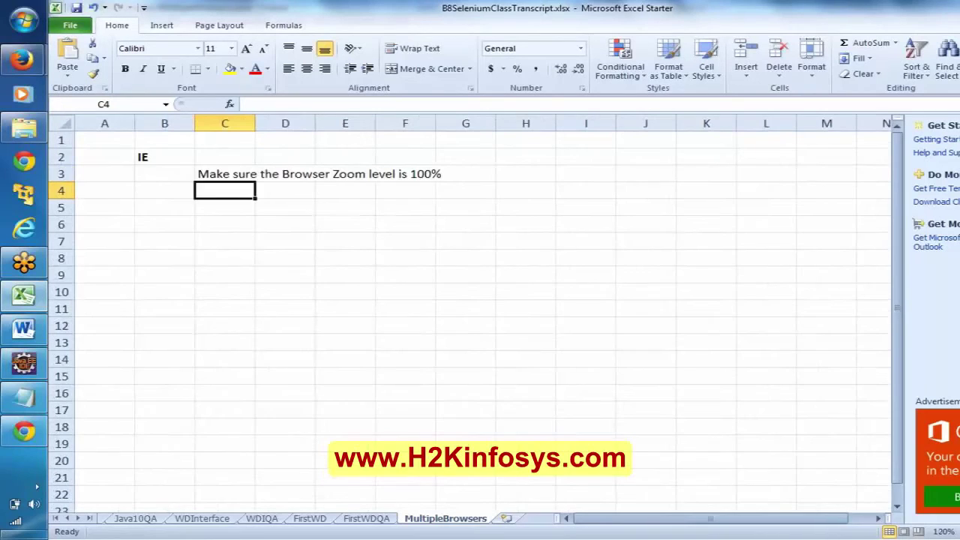
{"action": "left_click", "coordinate": [157, 222]}
{"action": "type", "text": "HTMLUni"}
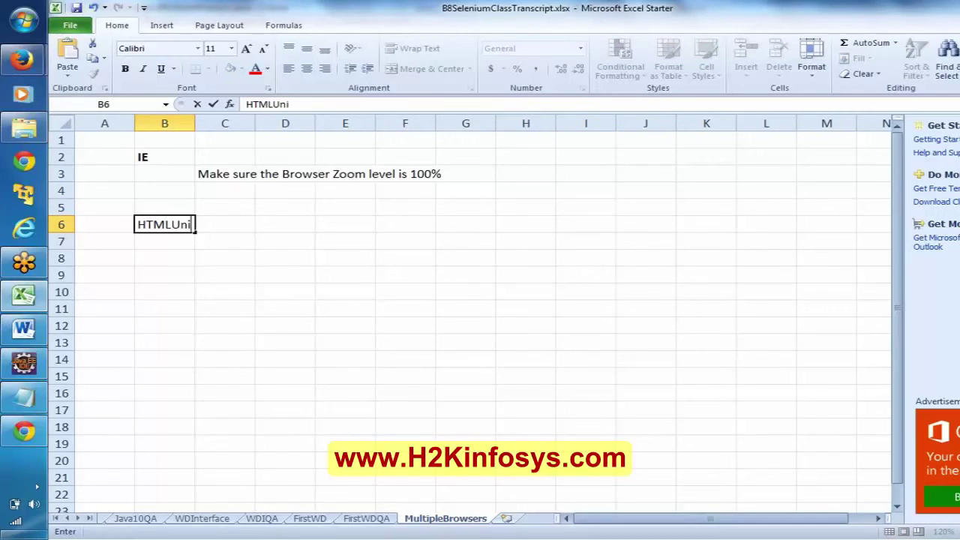
{"action": "type", "text": "t Driver"}
{"action": "key", "text": "Return"}
{"action": "left_click", "coordinate": [156, 222]}
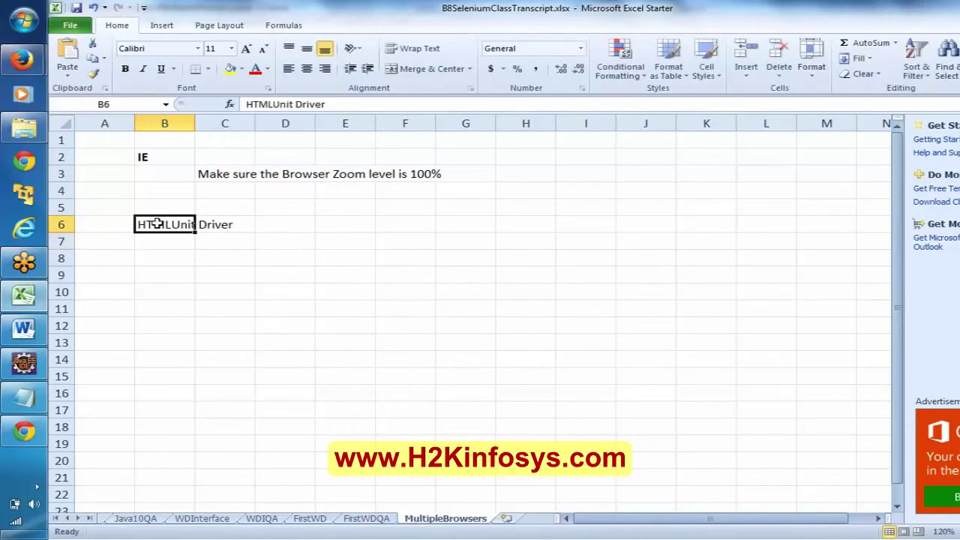
{"action": "key", "text": "ctrl+b"}
Step: Enter the notes "no GUI" in C8 and "It executes the scripts in background" in C9
{"action": "left_click", "coordinate": [234, 256]}
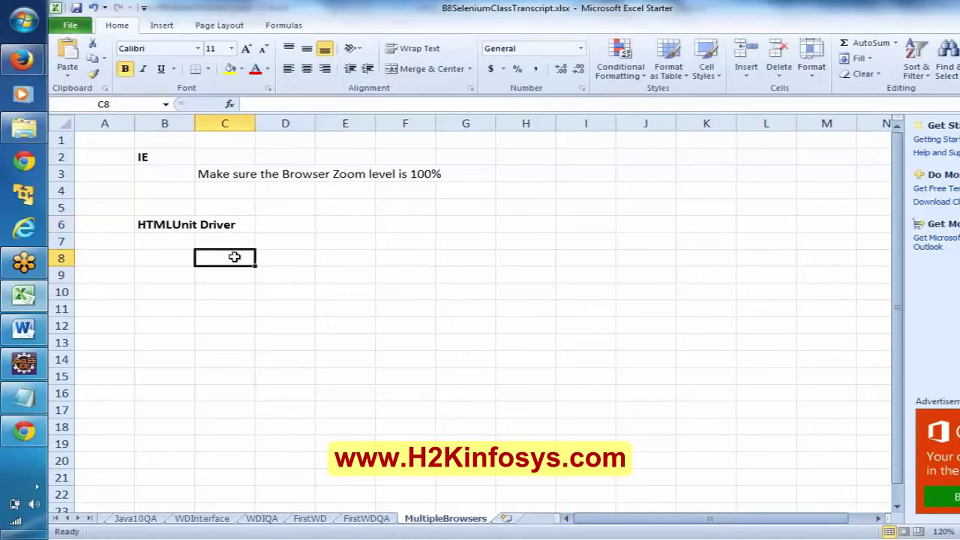
{"action": "key", "text": "F2"}
{"action": "type", "text": "no"}
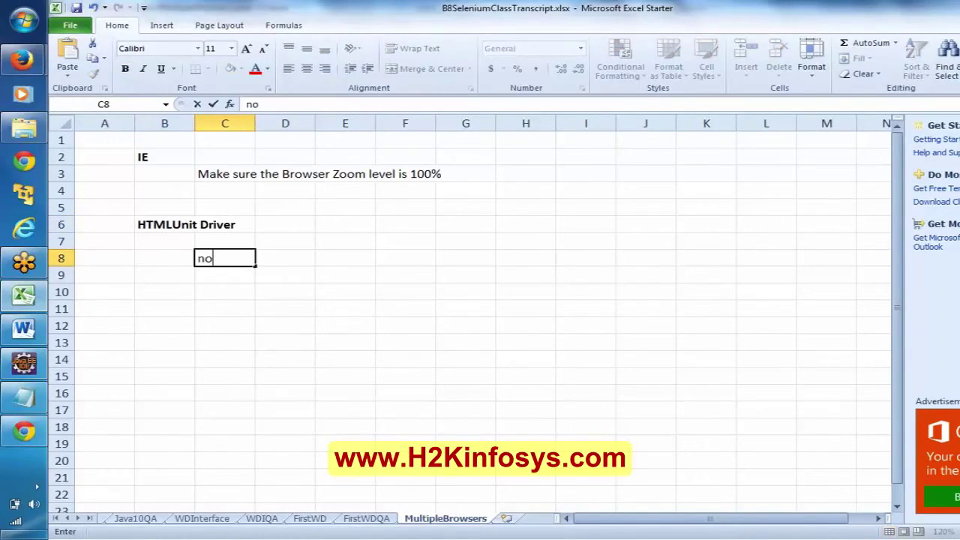
{"action": "type", "text": " GUI"}
{"action": "key", "text": "Return"}
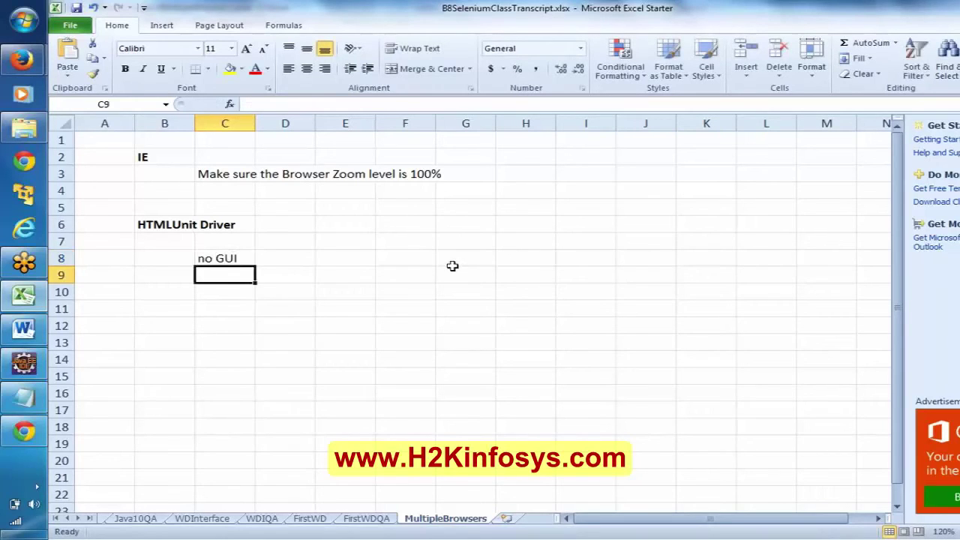
{"action": "type", "text": "I"}
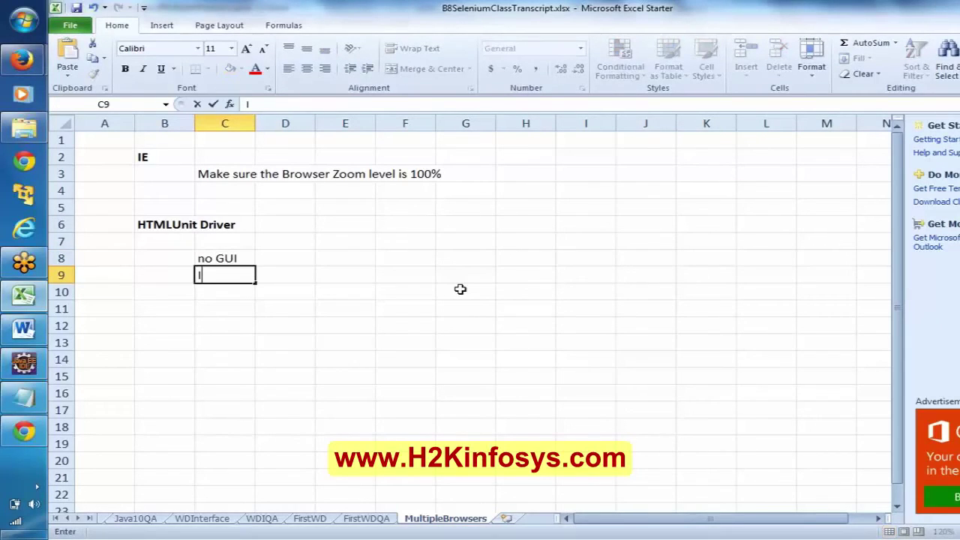
{"action": "type", "text": "t execute"}
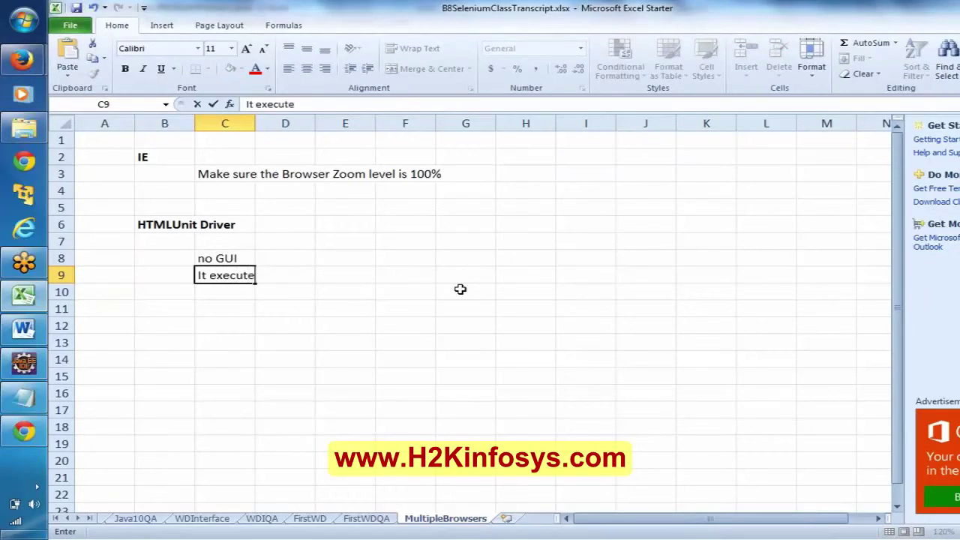
{"action": "type", "text": "s the scri"}
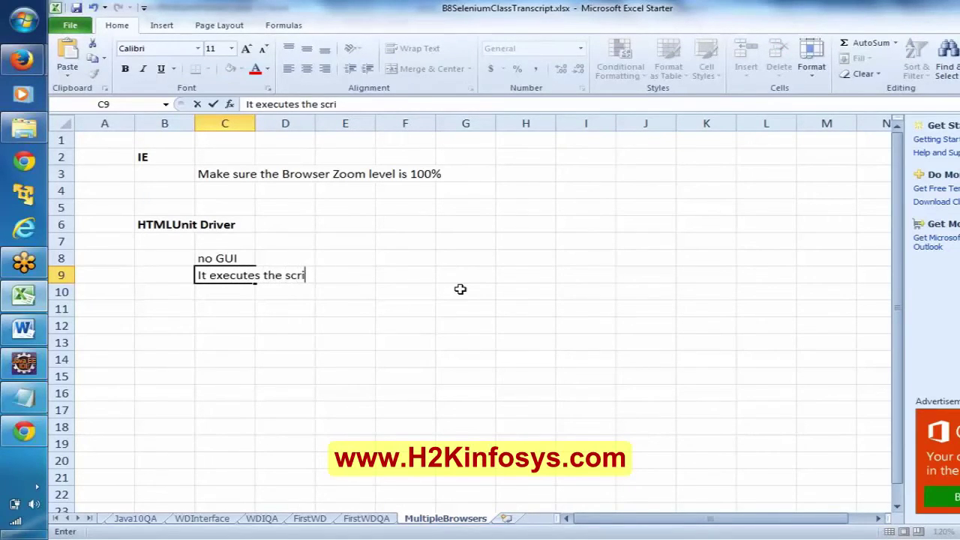
{"action": "type", "text": "pts in backgrounf"}
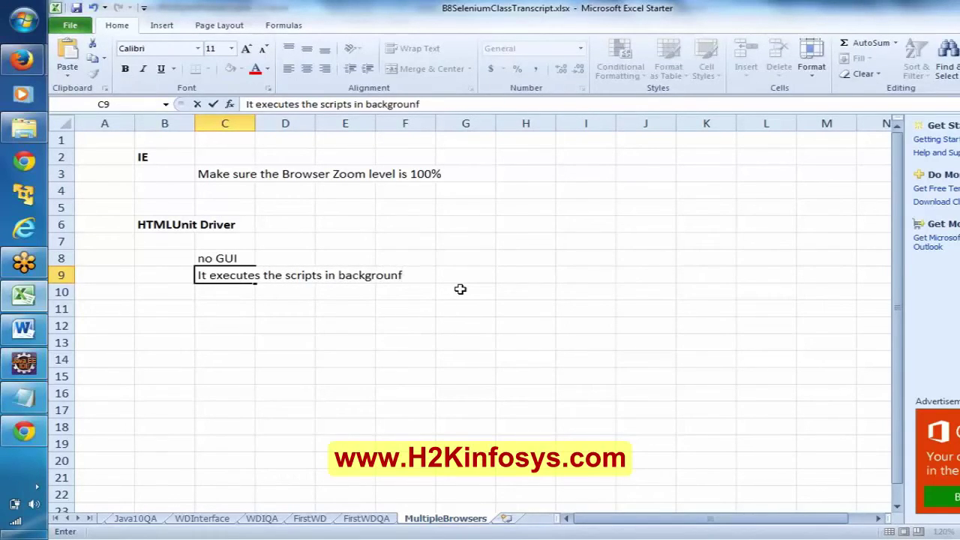
{"action": "key", "text": "BackSpace"}
{"action": "type", "text": "d"}
{"action": "key", "text": "Return"}
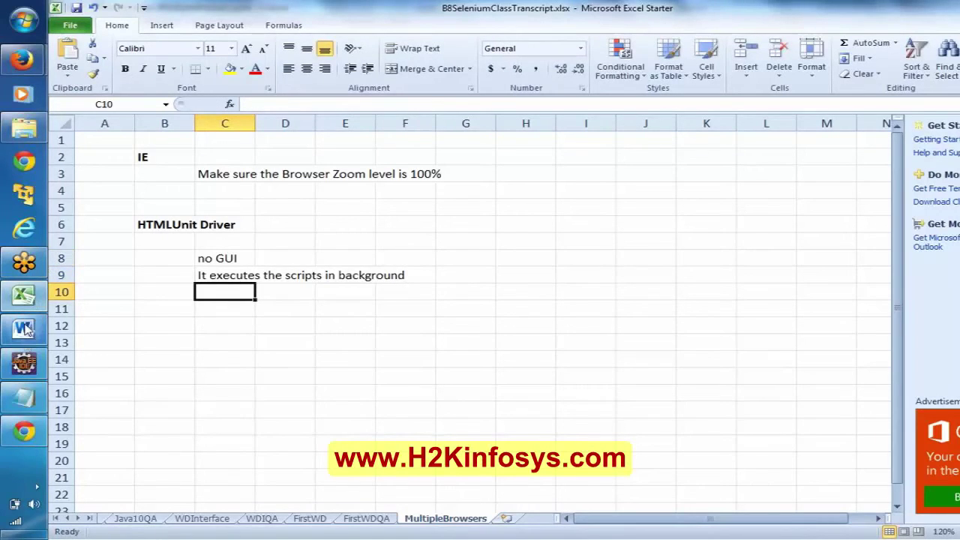
Step: Switch back to Eclipse and set the sBrowserType string value to "abcd"
{"action": "left_click", "coordinate": [44, 354]}
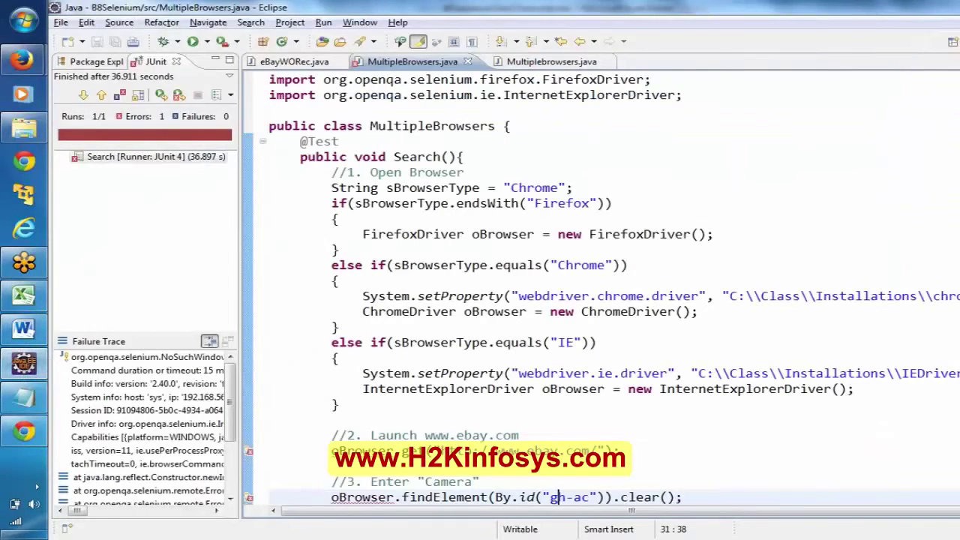
{"action": "double_click", "coordinate": [534, 187]}
{"action": "type", "text": "abcd"}
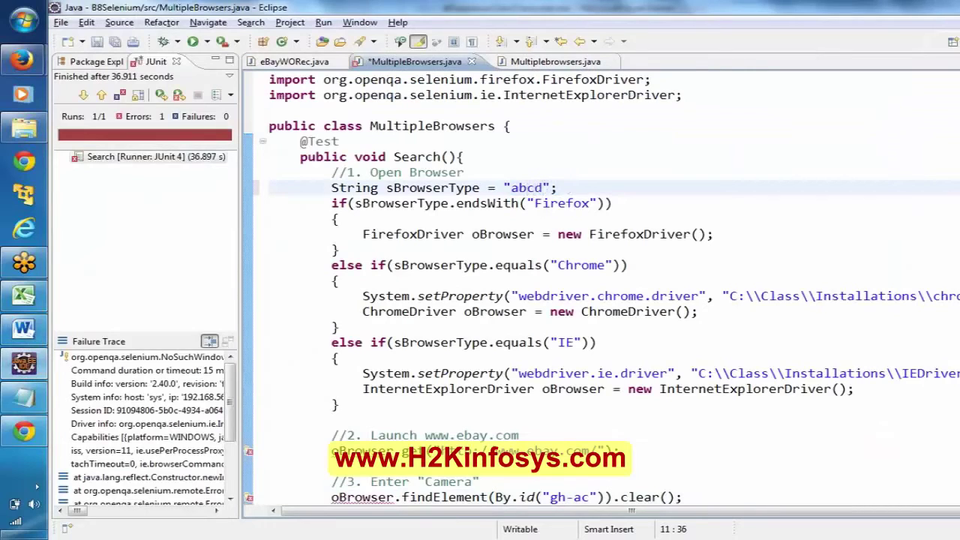
Step: Save the file, replace the sBrowserType string value with "HTMLUnitDriver", and copy that value without its quotes
{"action": "key", "text": "ctrl+s"}
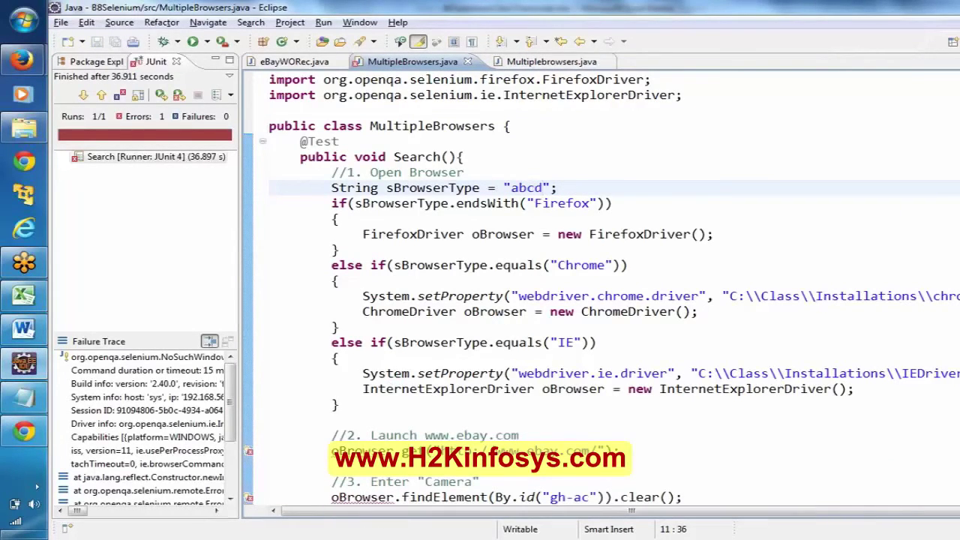
{"action": "key", "text": "ctrl+shift+Left"}
{"action": "type", "text": "HTML"}
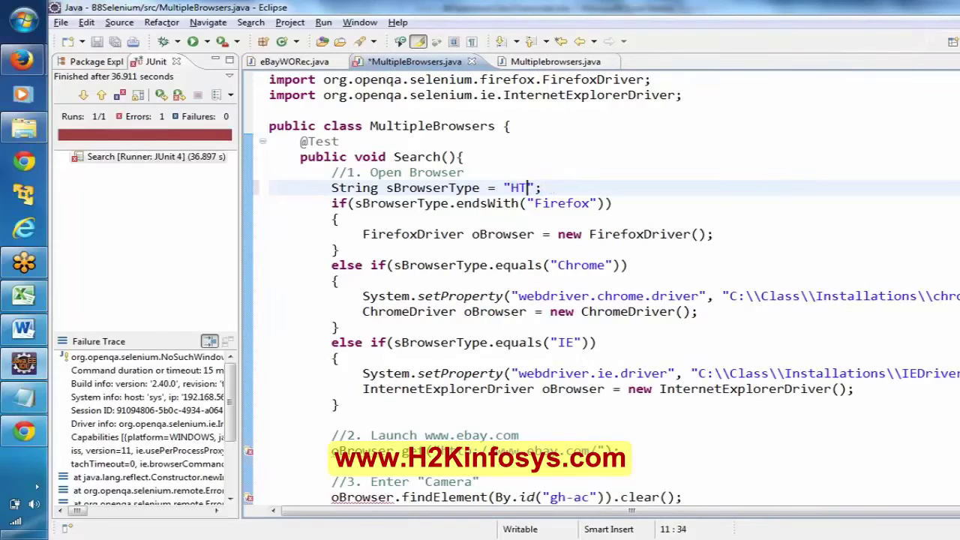
{"action": "type", "text": "UnitD"}
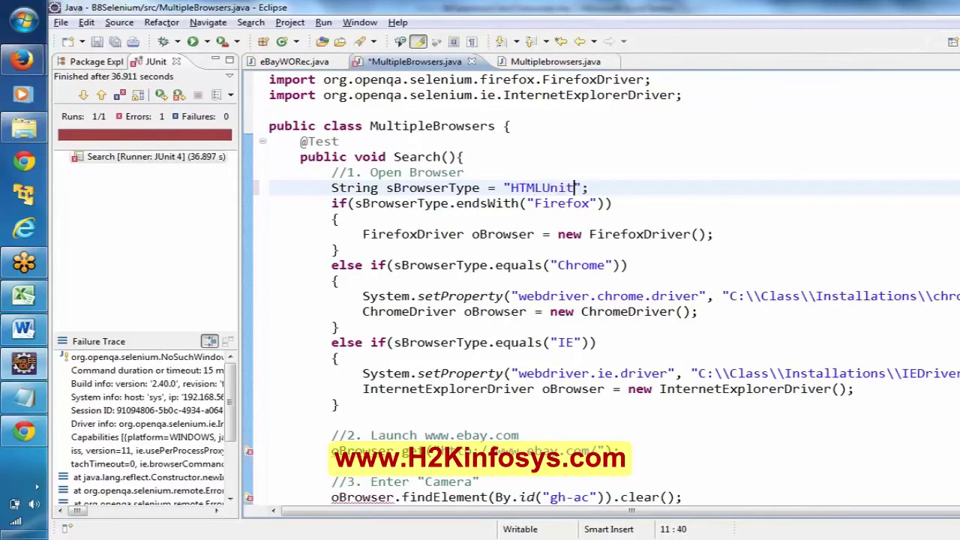
{"action": "type", "text": "river"}
{"action": "key", "text": "ctrl+shift+Left"}
{"action": "key", "text": "ctrl+shift+Left"}
{"action": "key", "text": "ctrl+shift+Left"}
{"action": "key", "text": "ctrl+c"}
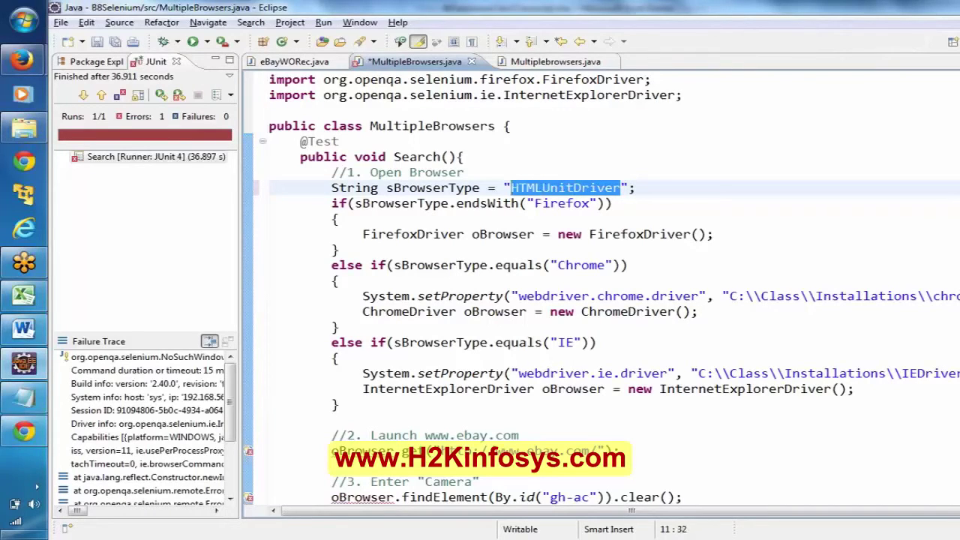
Step: Add the condition else if(sBrowserType.equals("HTMLUnitDriver")) on a new line after the IE block's closing brace
{"action": "left_click", "coordinate": [339, 404]}
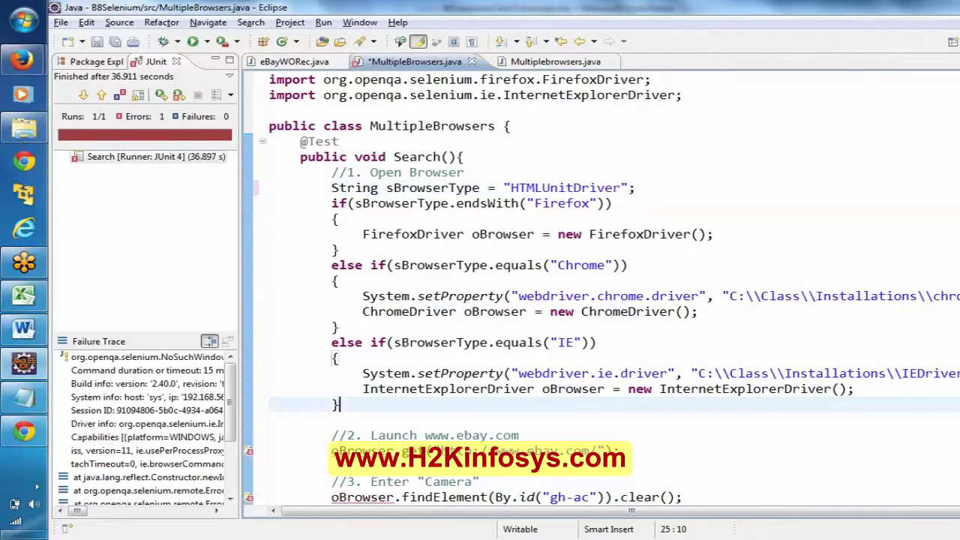
{"action": "key", "text": "Return"}
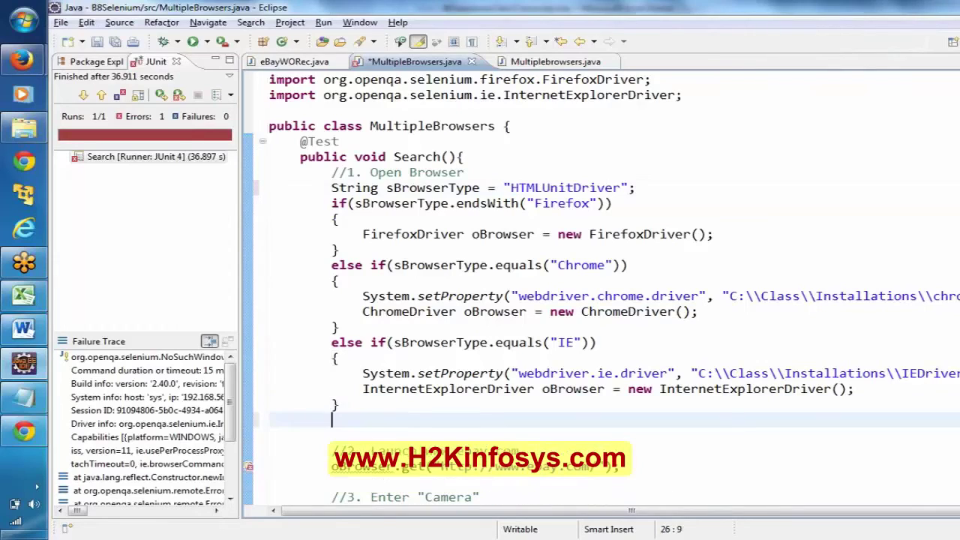
{"action": "type", "text": "else "}
{"action": "type", "text": "if(sB"}
{"action": "type", "text": "rowserType"}
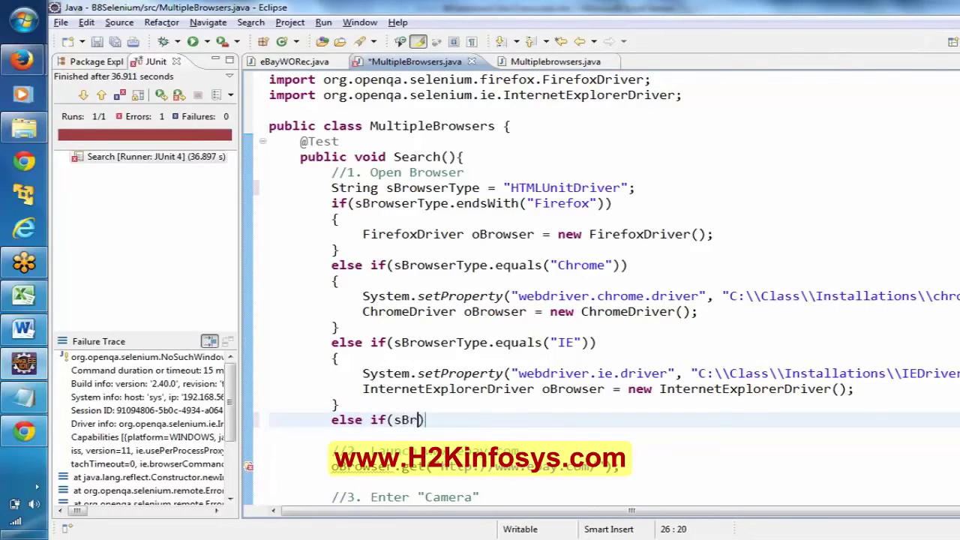
{"action": "type", "text": ".e"}
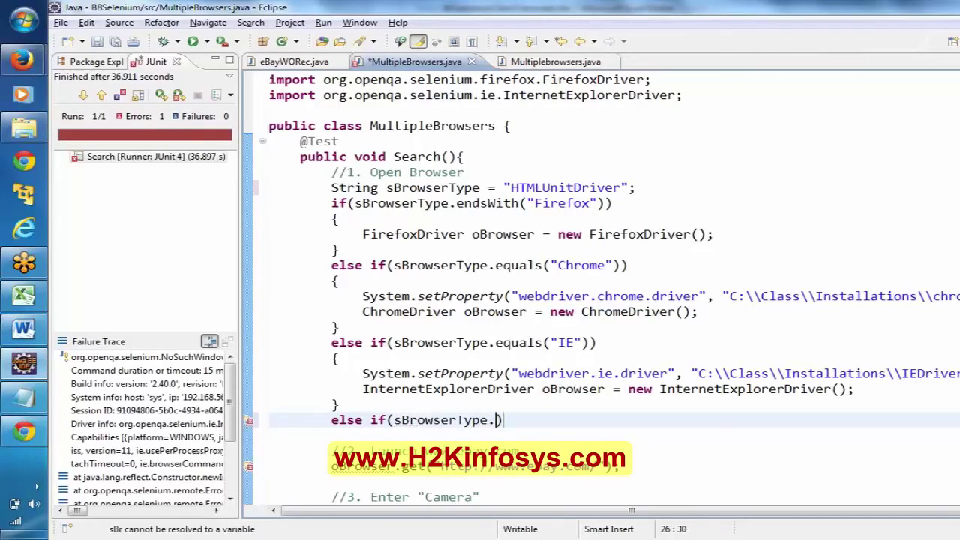
{"action": "type", "text": "q"}
{"action": "key", "text": "BackSpace"}
{"action": "type", "text": "eq"}
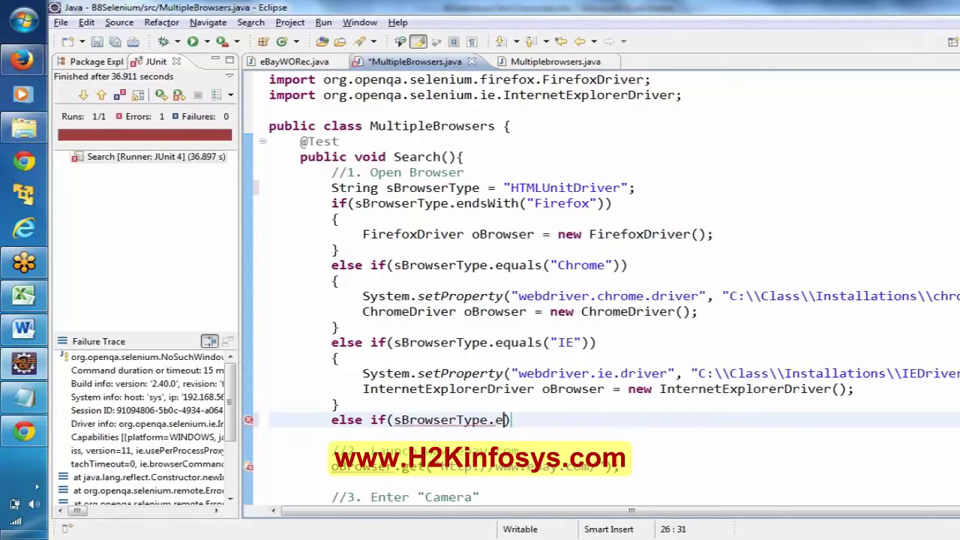
{"action": "key", "text": "ctrl+space"}
{"action": "key", "text": "Return"}
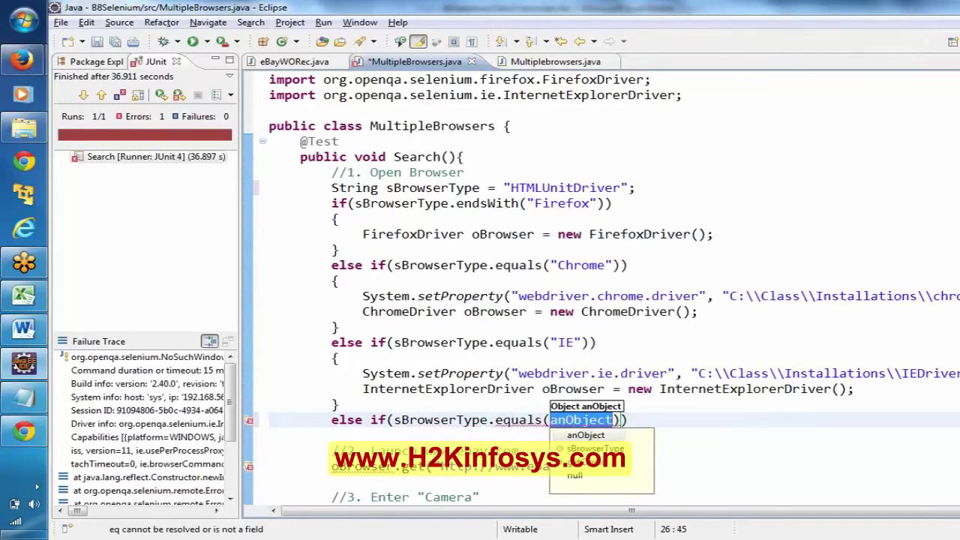
{"action": "type", "text": "\""}
{"action": "key", "text": "ctrl+v"}
{"action": "type", "text": "\"))"}
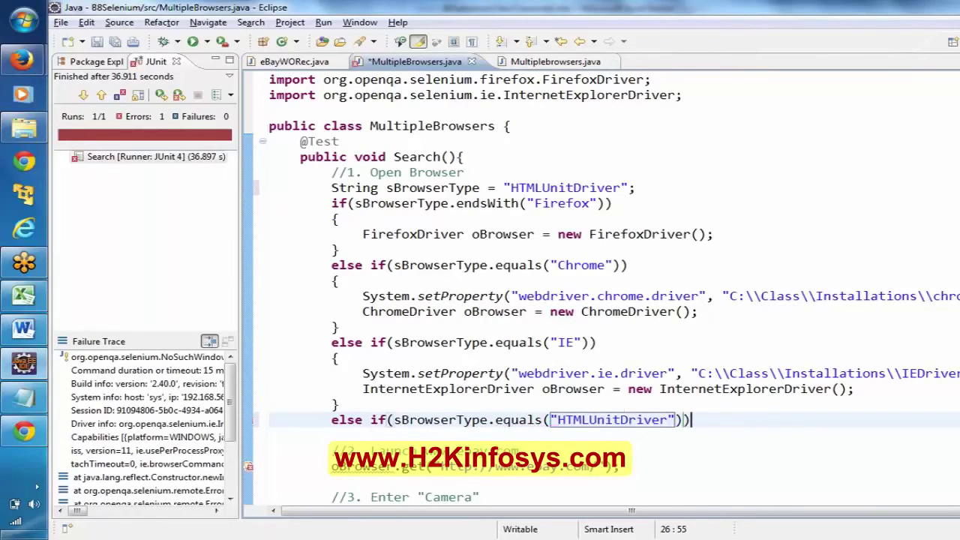
Step: Create a braced block for the HTMLUnitDriver condition and begin declaring oBrowser in it, using the HtmlUnitDriver class from org.openqa.selenium.htmlunit
{"action": "key", "text": "Return"}
{"action": "type", "text": "{"}
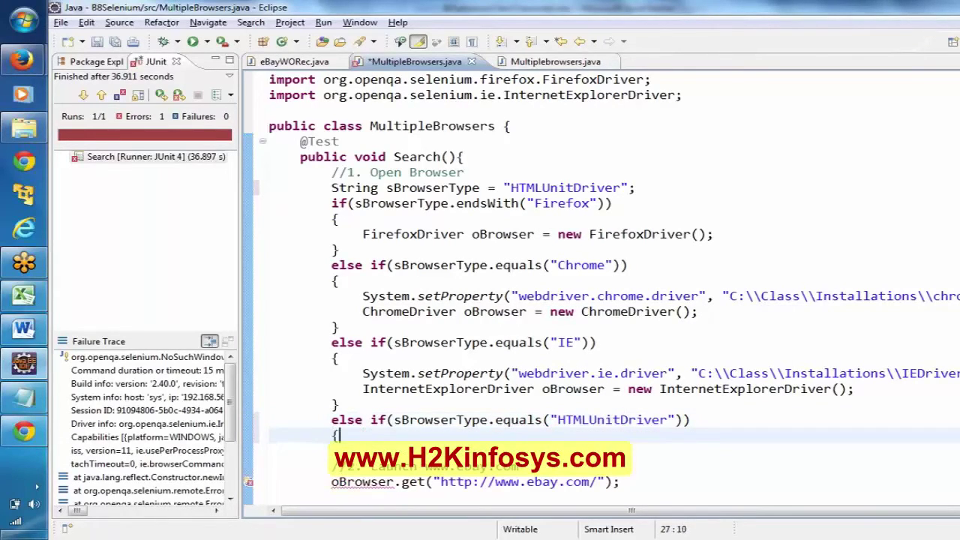
{"action": "key", "text": "Return"}
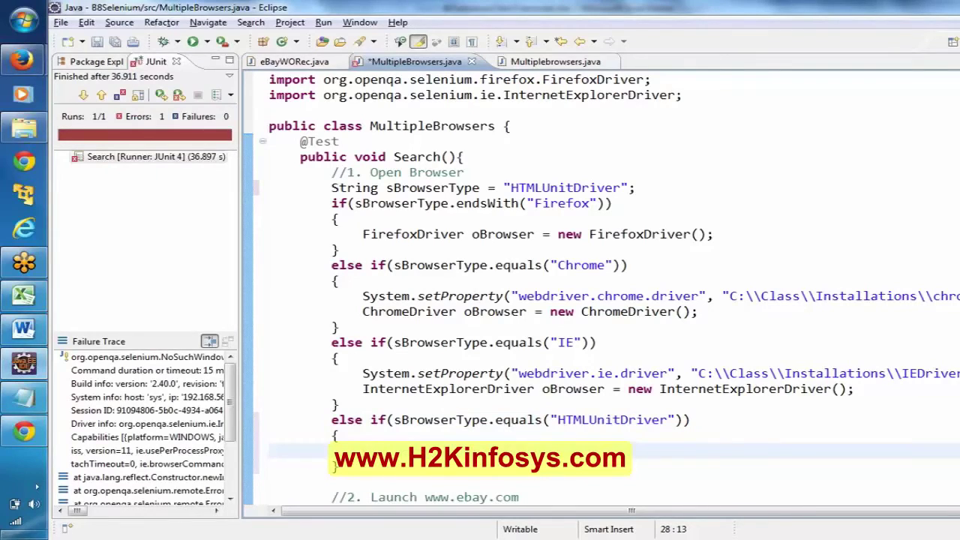
{"action": "type", "text": "HTMLUn"}
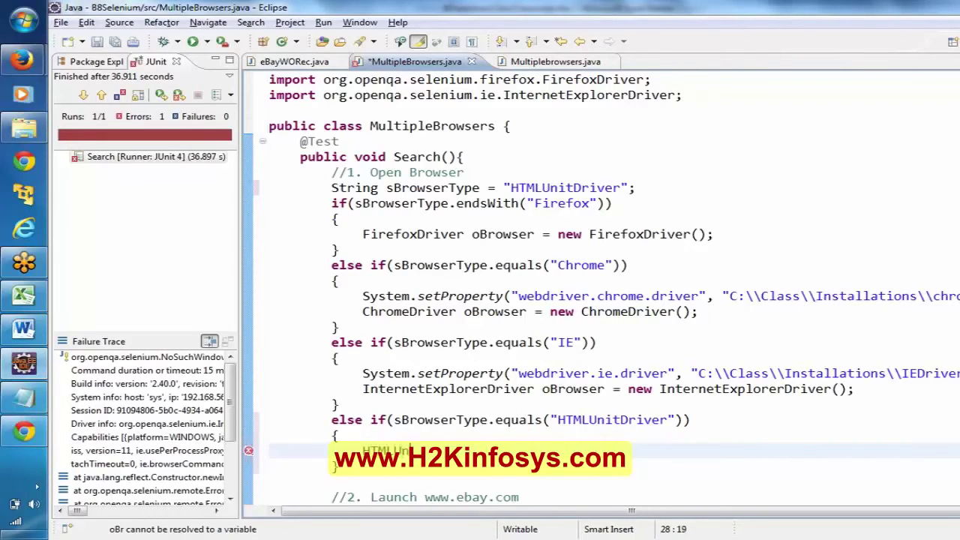
{"action": "key", "text": "ctrl+space"}
{"action": "key", "text": "Down"}
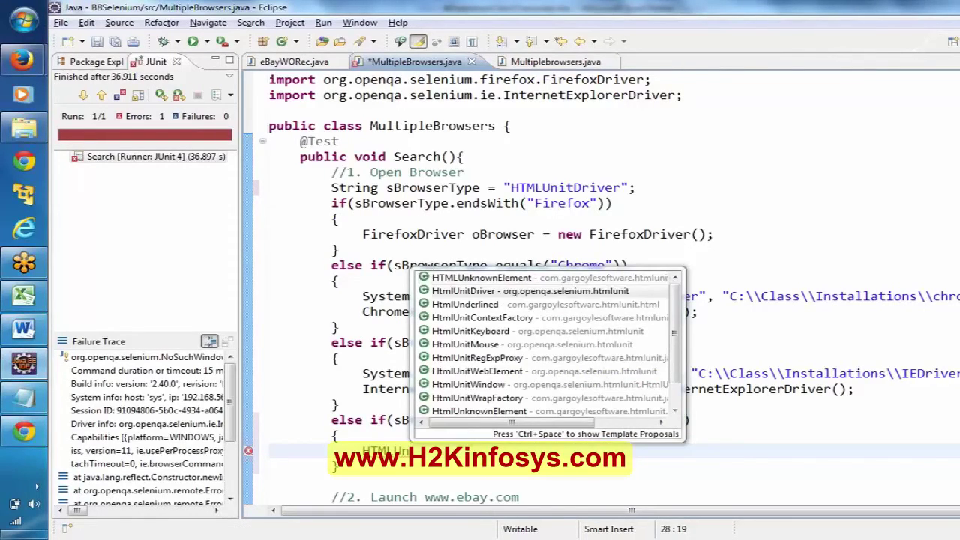
{"action": "key", "text": "Return"}
{"action": "type", "text": "oBr"}
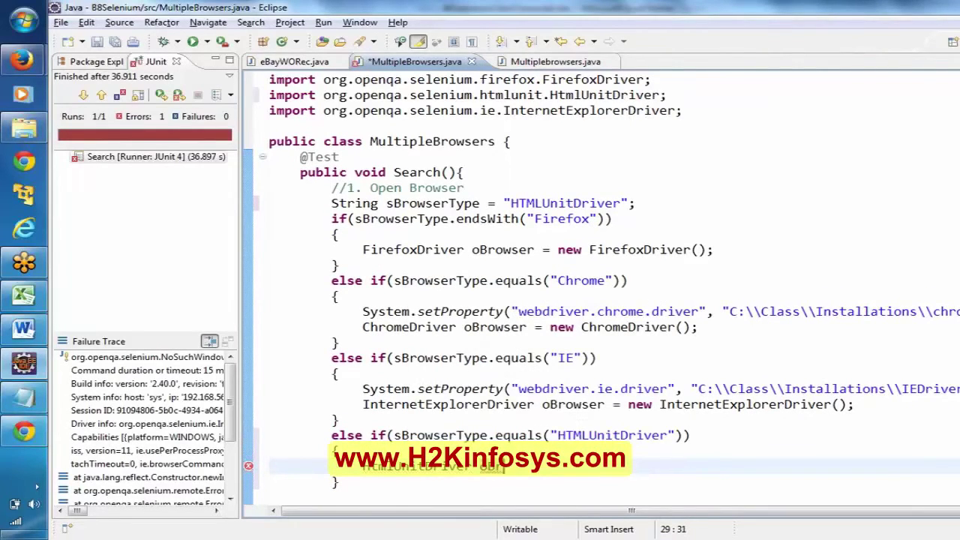
{"action": "double_click", "coordinate": [566, 404]}
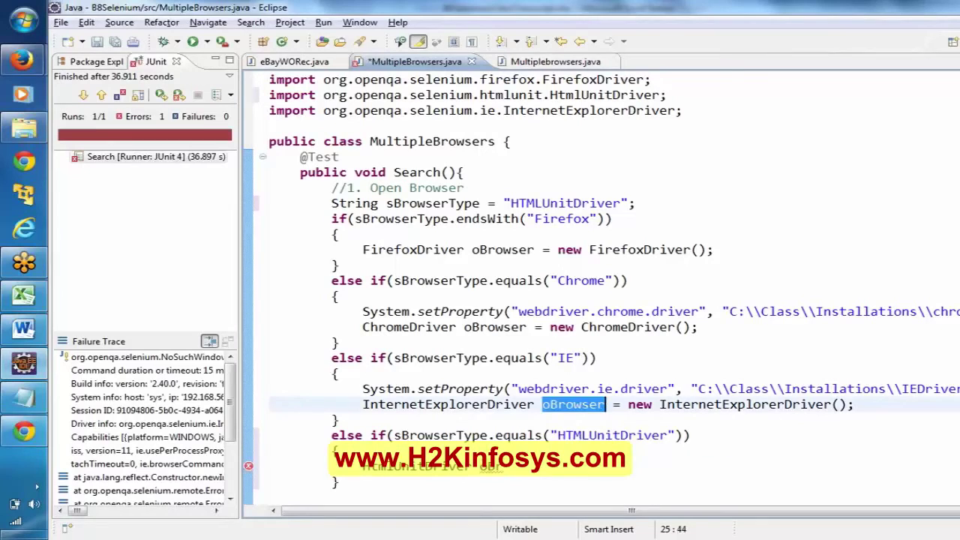
{"action": "left_click", "coordinate": [503, 466]}
{"action": "type", "text": "owser = "}
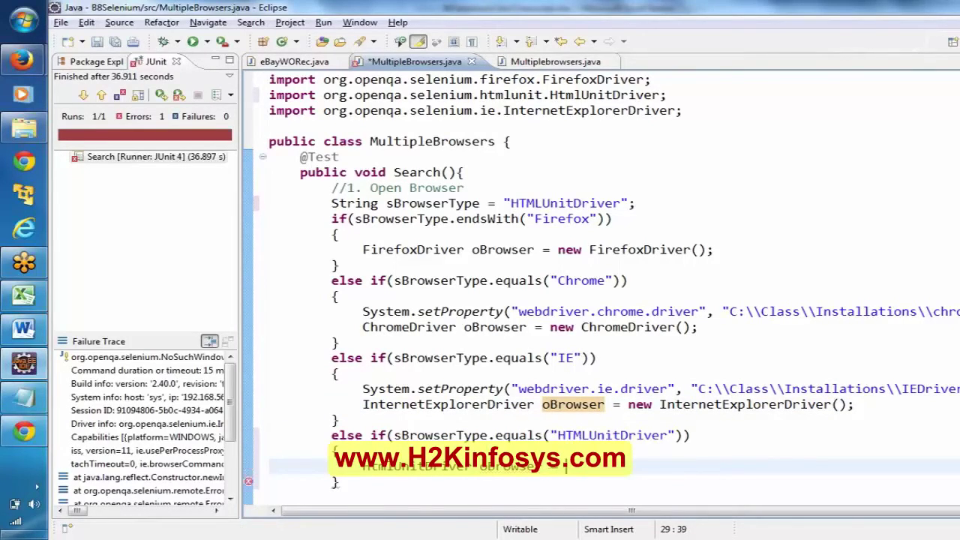
Step: Complete the oBrowser declaration by assigning it new HtmlUnitDriver() with the no-argument constructor
{"action": "type", "text": "new"}
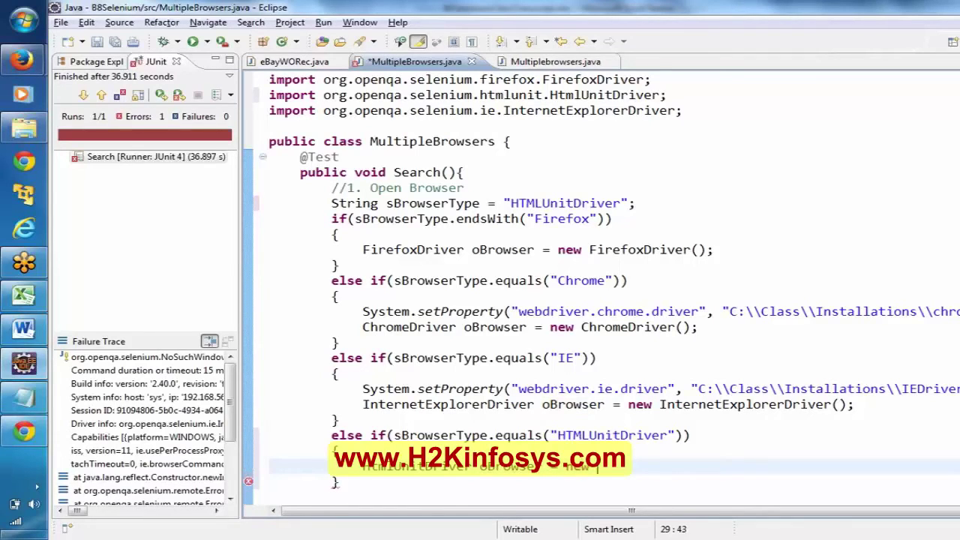
{"action": "type", "text": " HTMLU"}
{"action": "key", "text": "ctrl+space"}
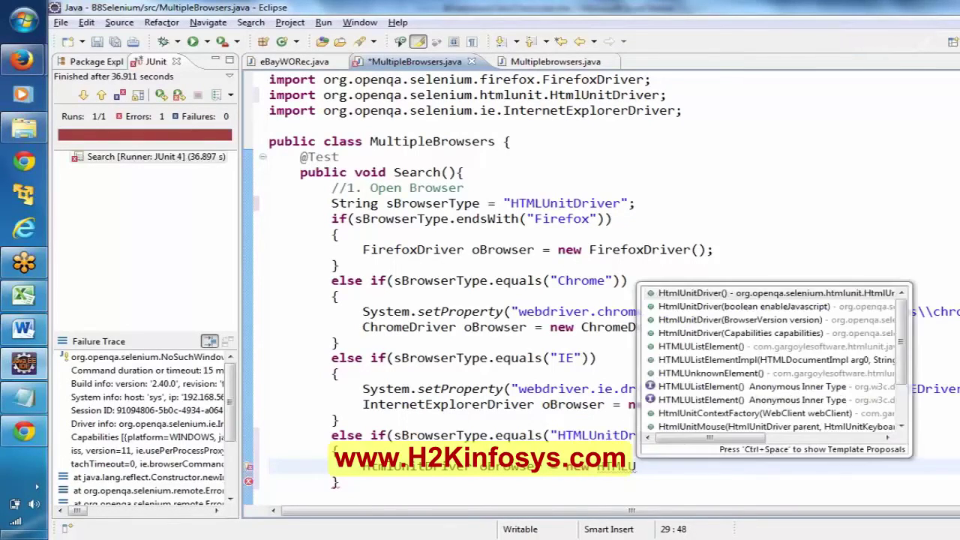
{"action": "key", "text": "Return"}
{"action": "type", "text": ";"}
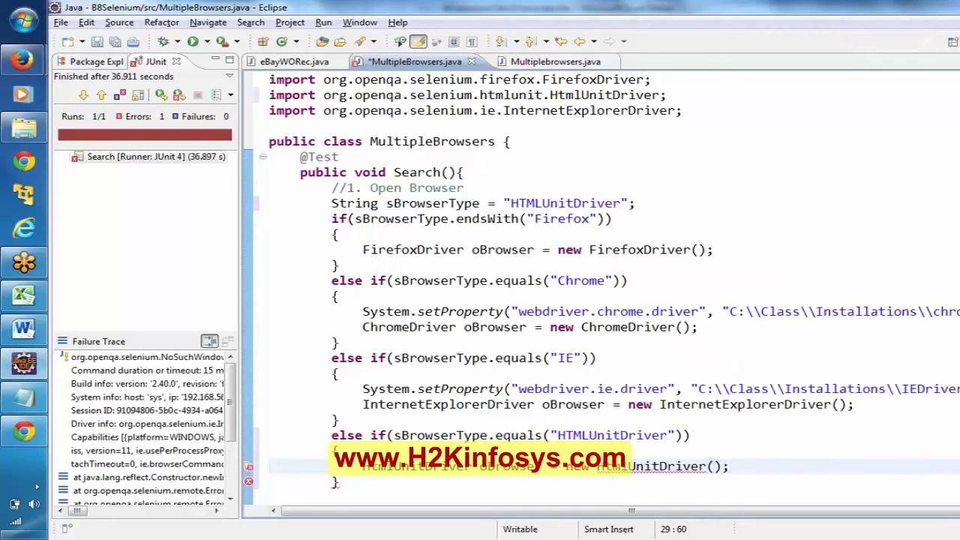